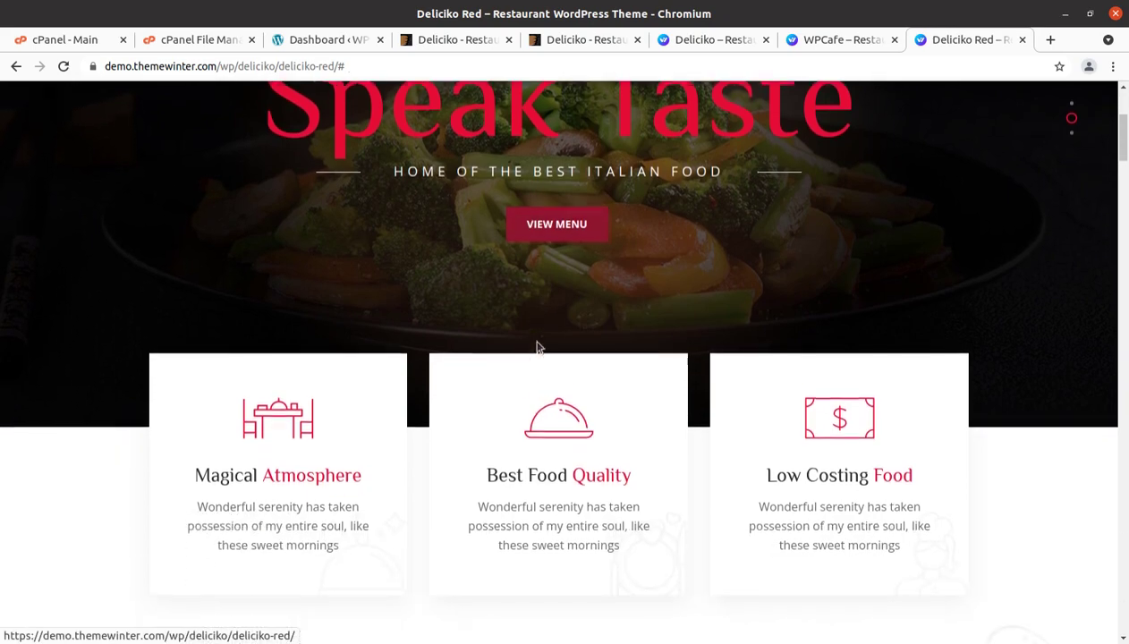
Scroll through the Deliciko Red demo homepage, then the WPCafe demo homepage.
scroll(345, 467, "down", 9)
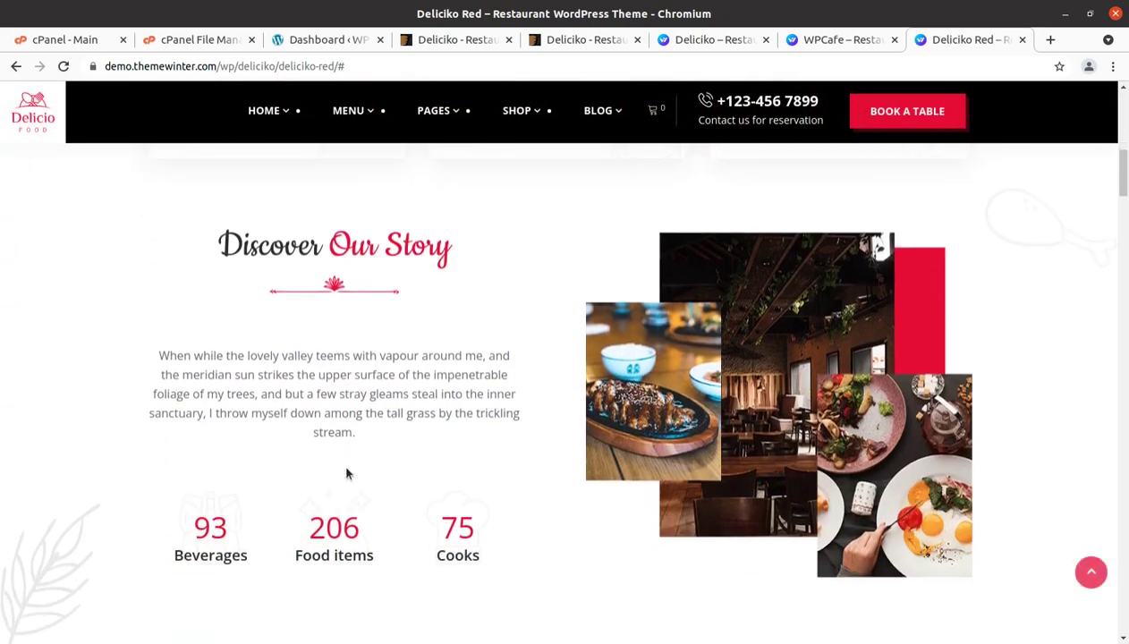
scroll(346, 471, "down", 8)
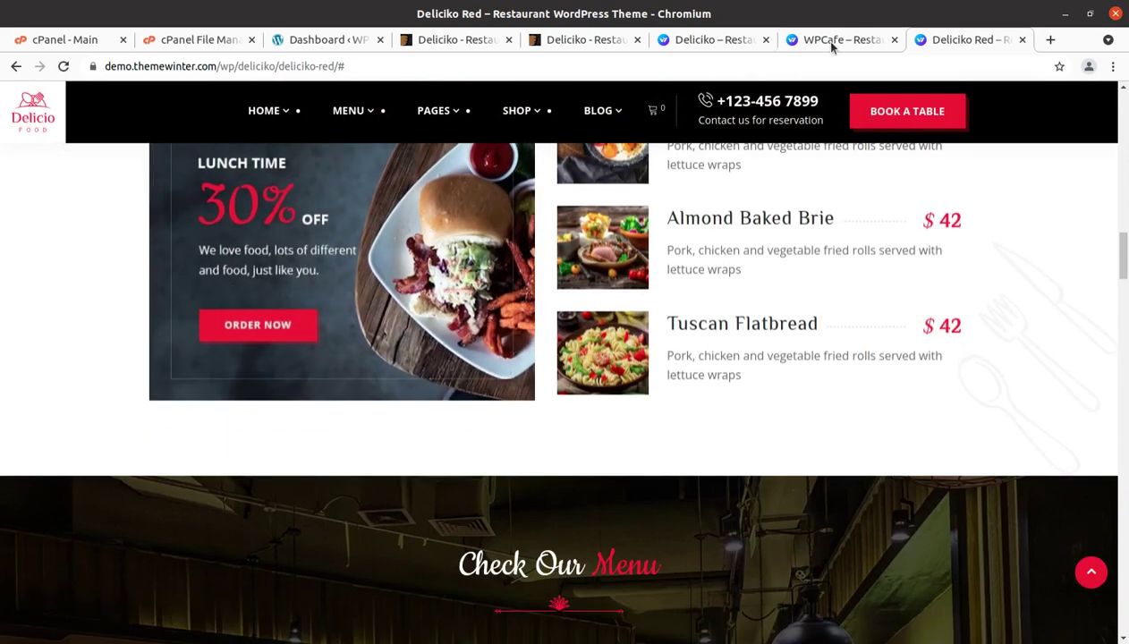
left_click(832, 45)
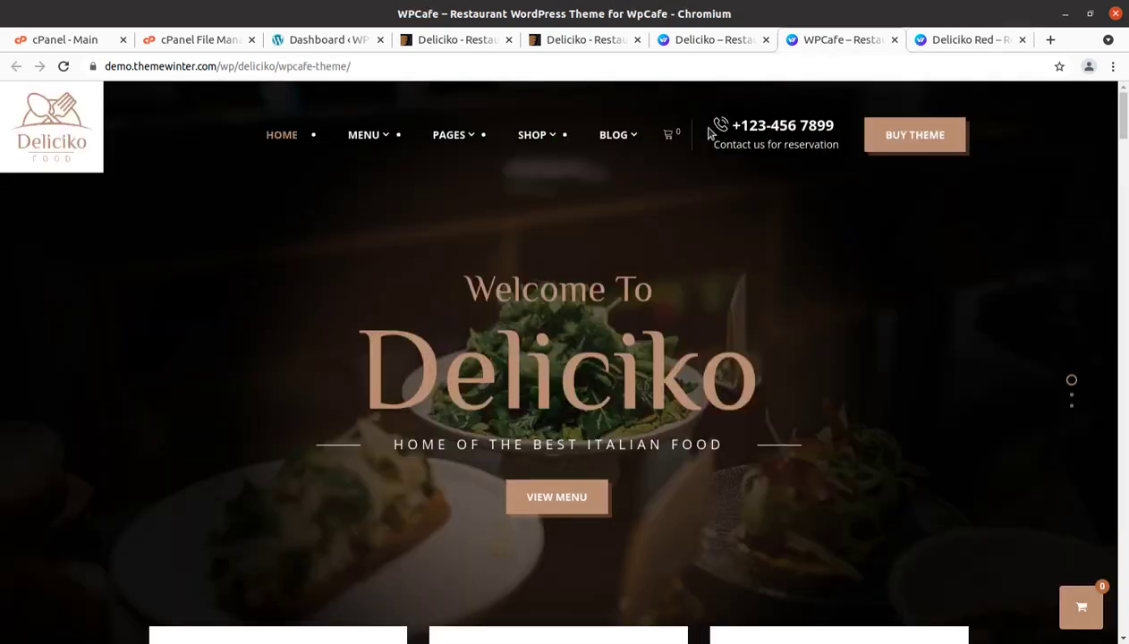
scroll(408, 433, "down", 3)
scroll(408, 433, "down", 9)
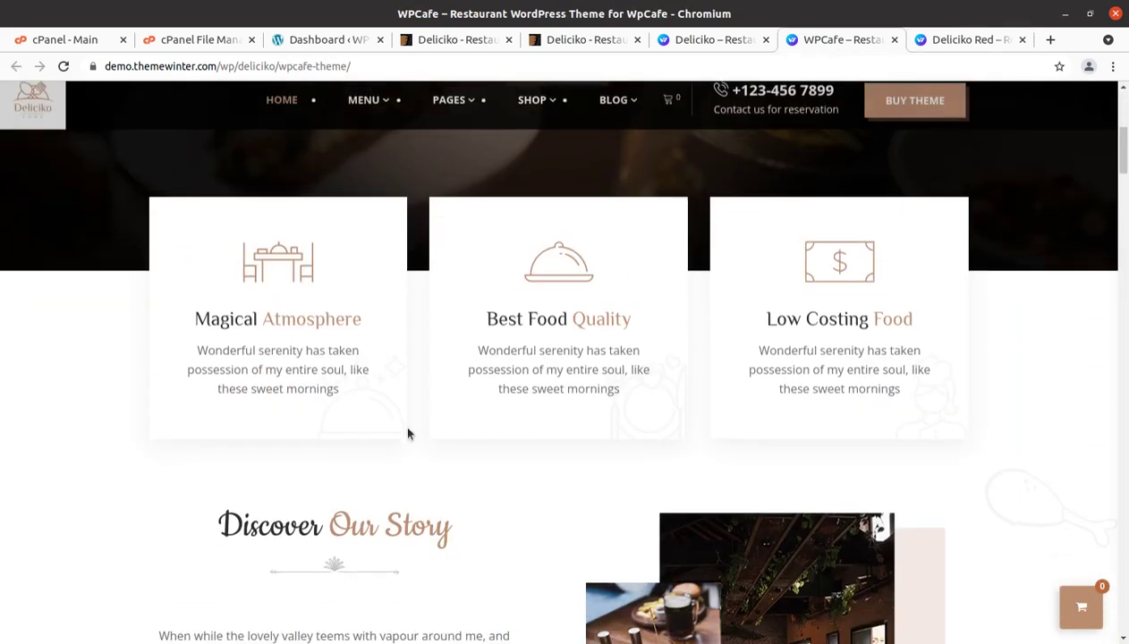
scroll(408, 433, "down", 14)
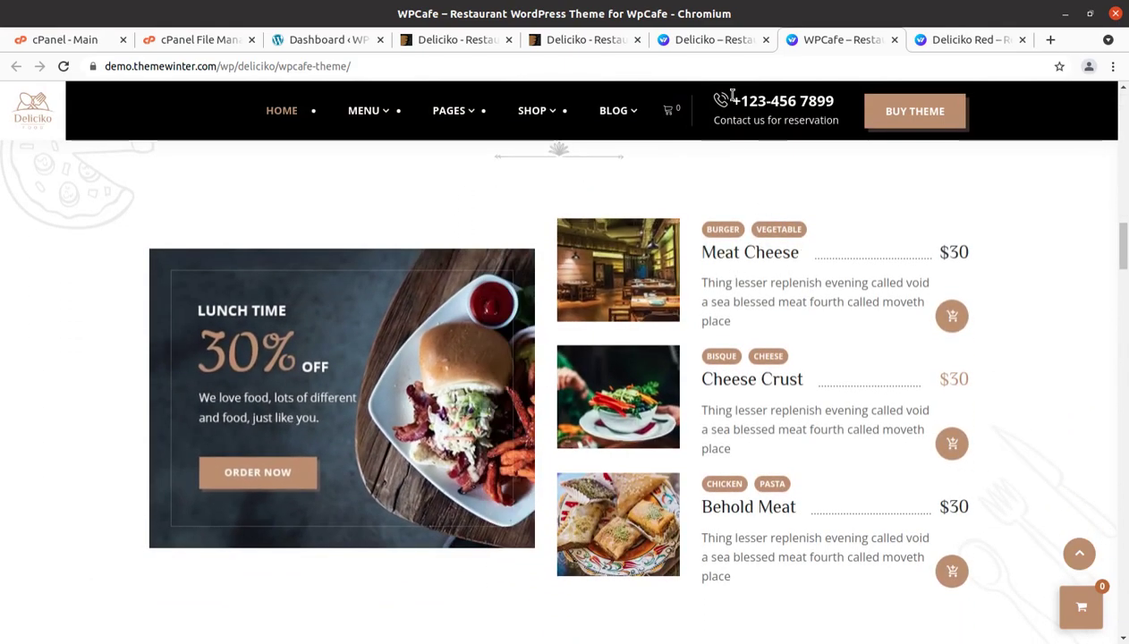
Scroll through the original Deliciko demo homepage, then bring up the ThemeForest item page.
left_click(696, 43)
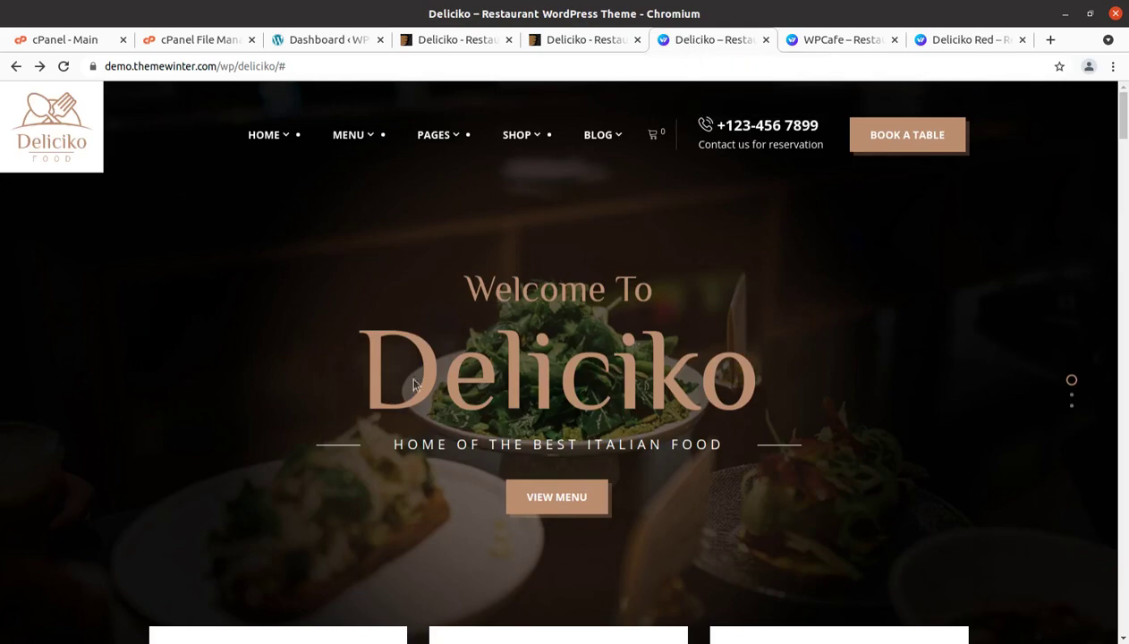
scroll(512, 421, "down", 5)
scroll(514, 424, "down", 9)
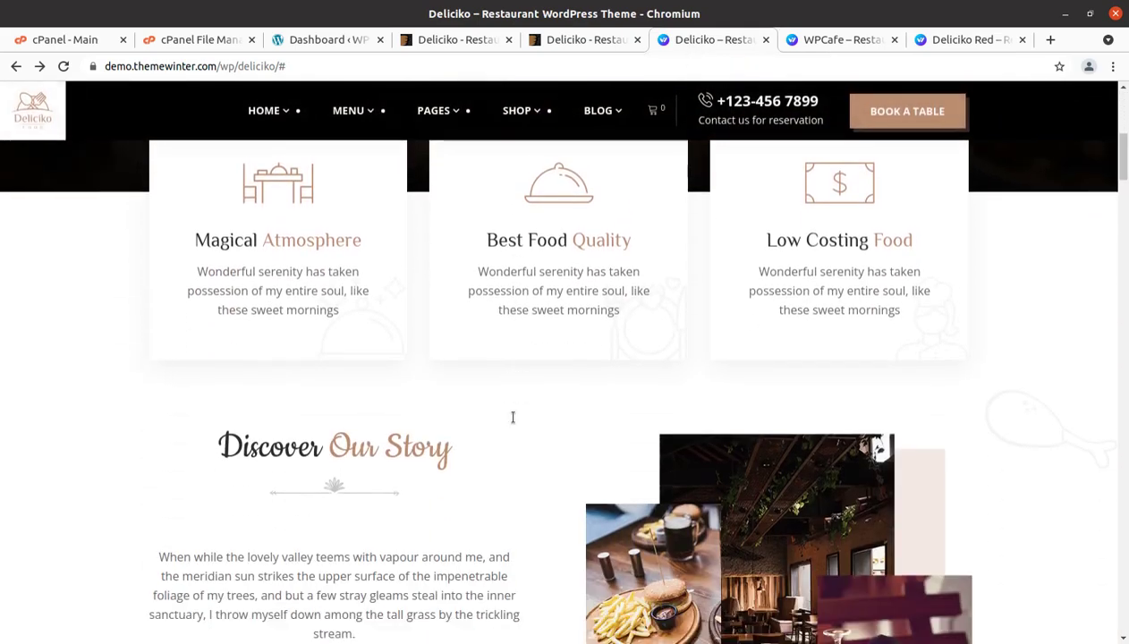
scroll(514, 424, "down", 5)
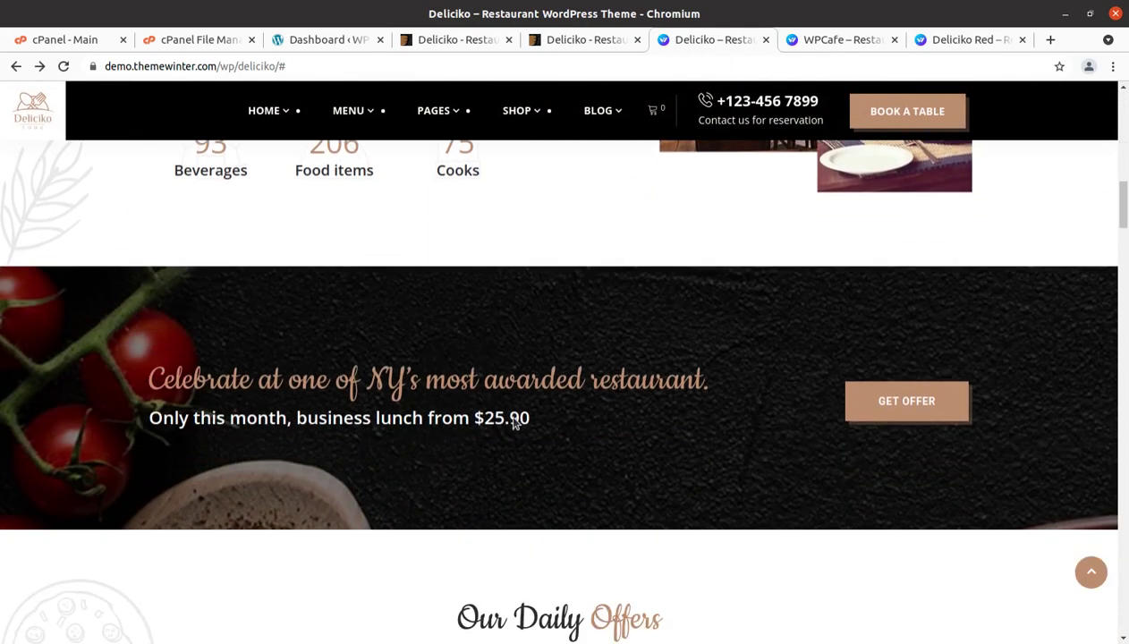
scroll(514, 424, "down", 2)
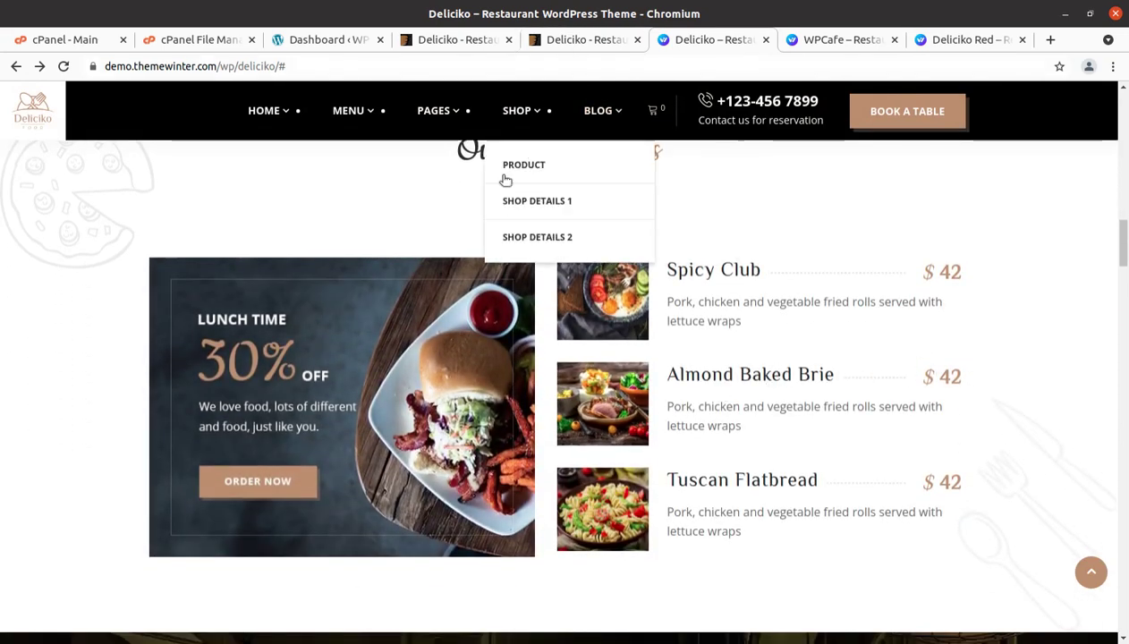
left_click(453, 48)
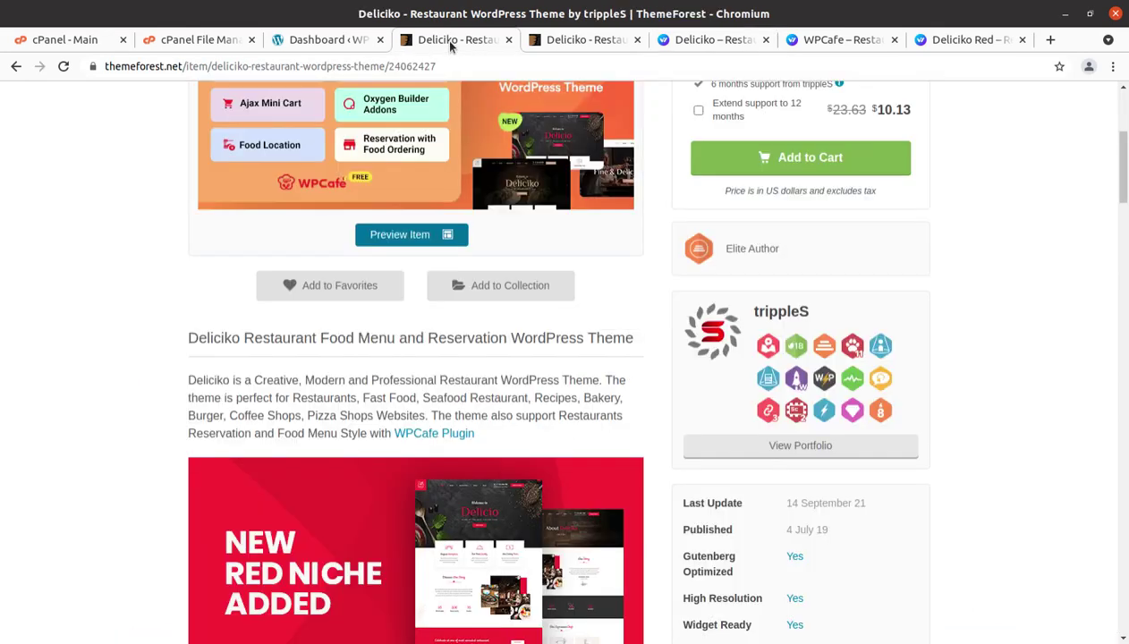
scroll(331, 374, "up", 5)
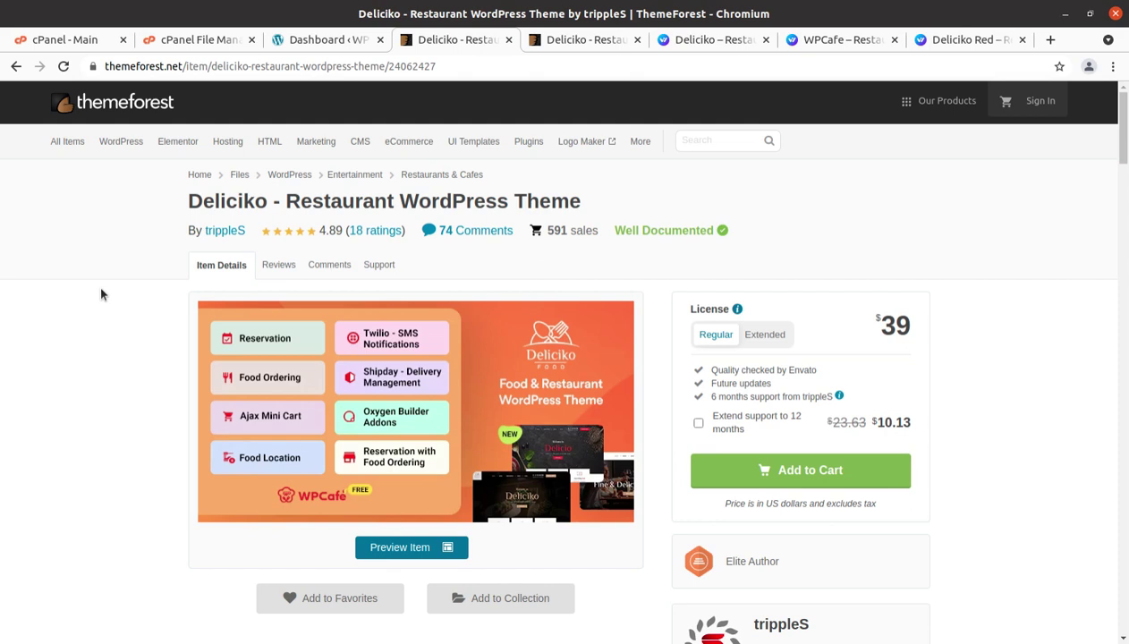
left_click_drag(179, 210, 581, 206)
scroll(569, 231, "down", 4)
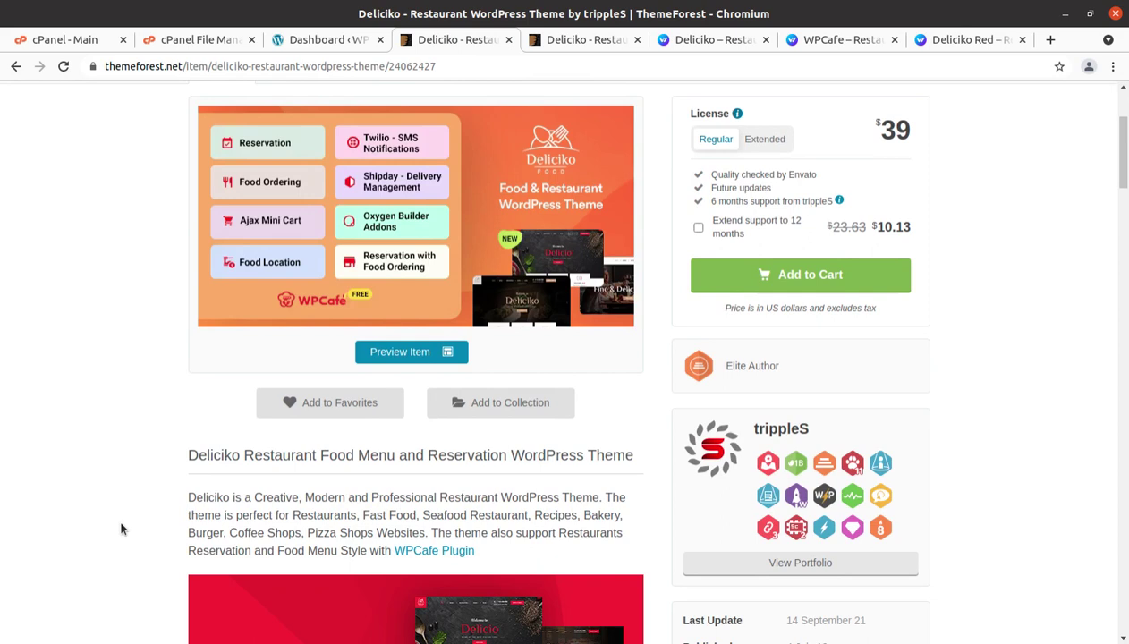
scroll(121, 526, "down", 3)
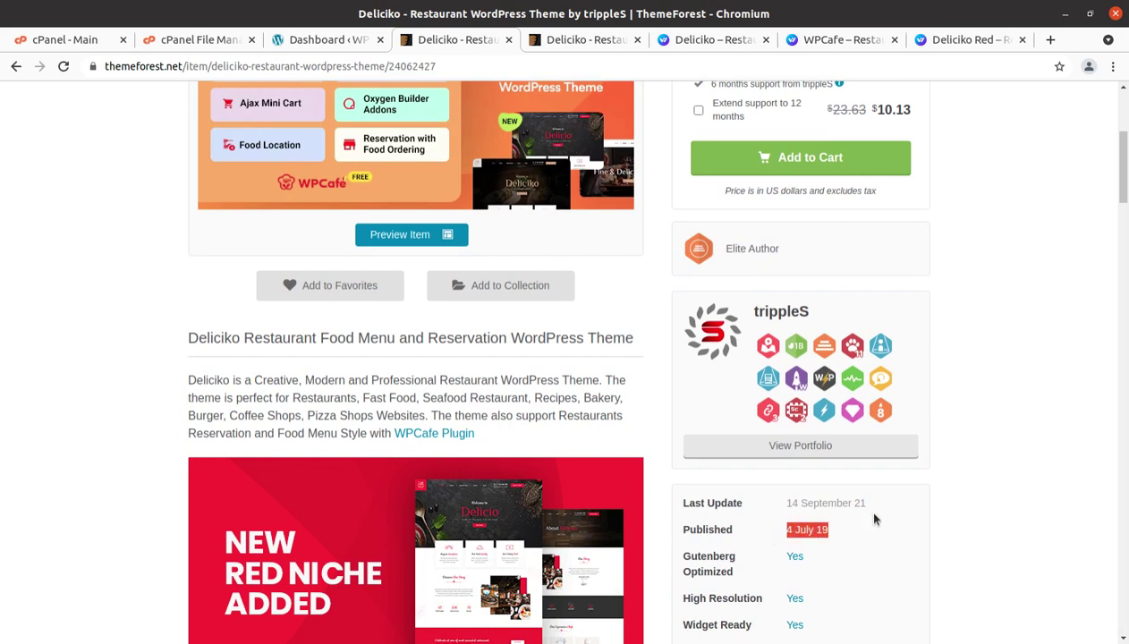
left_click_drag(865, 504, 791, 510)
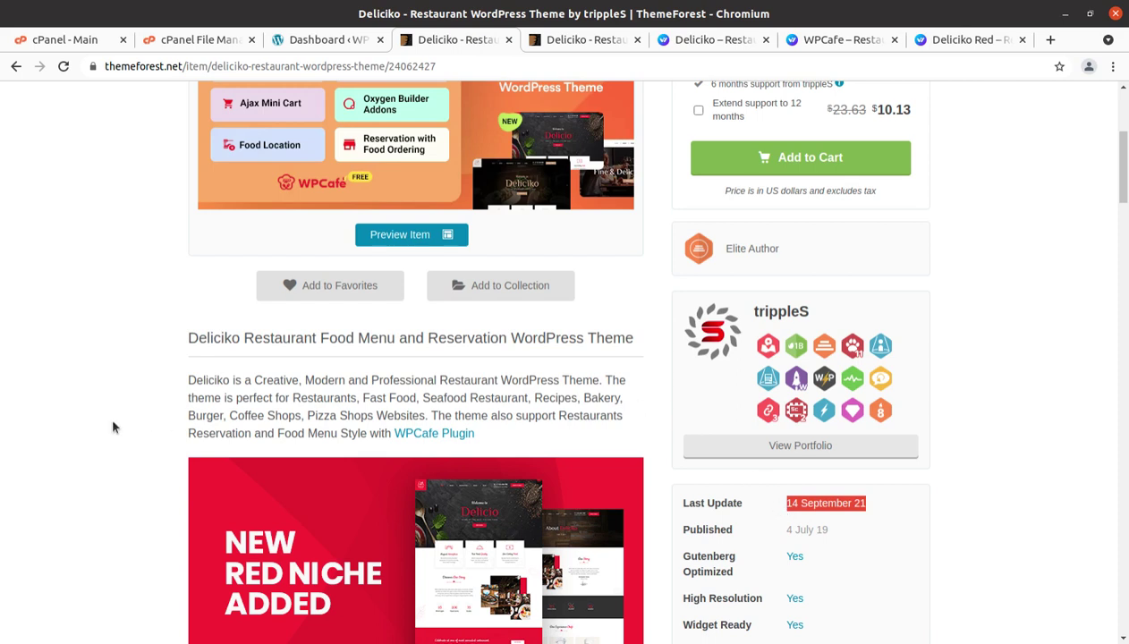
left_click_drag(185, 340, 396, 345)
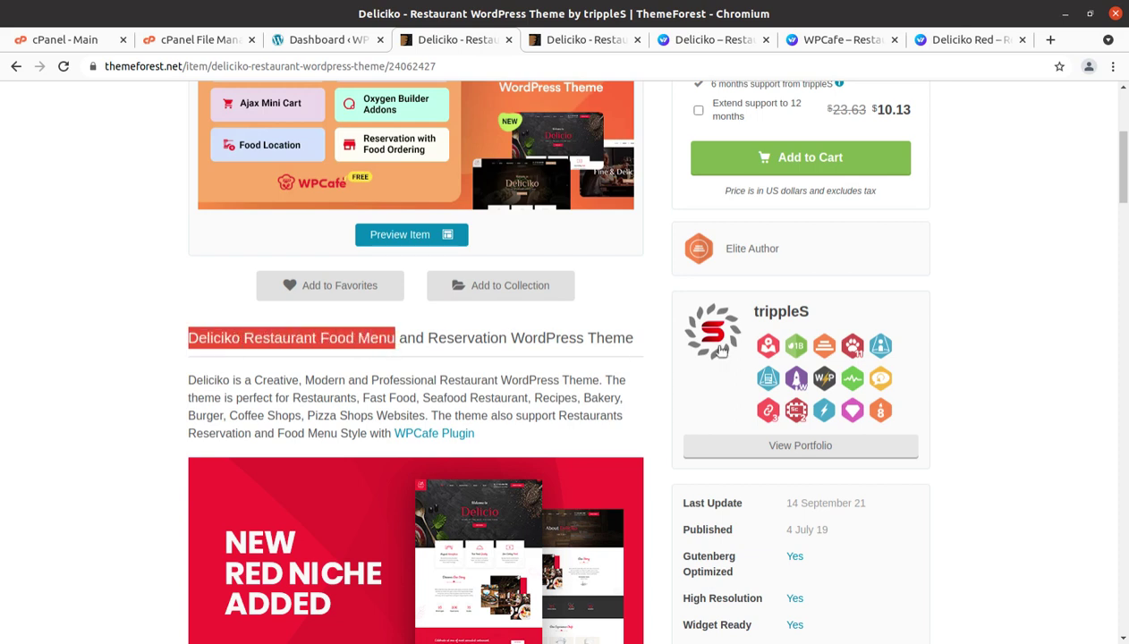
left_click_drag(822, 317, 756, 315)
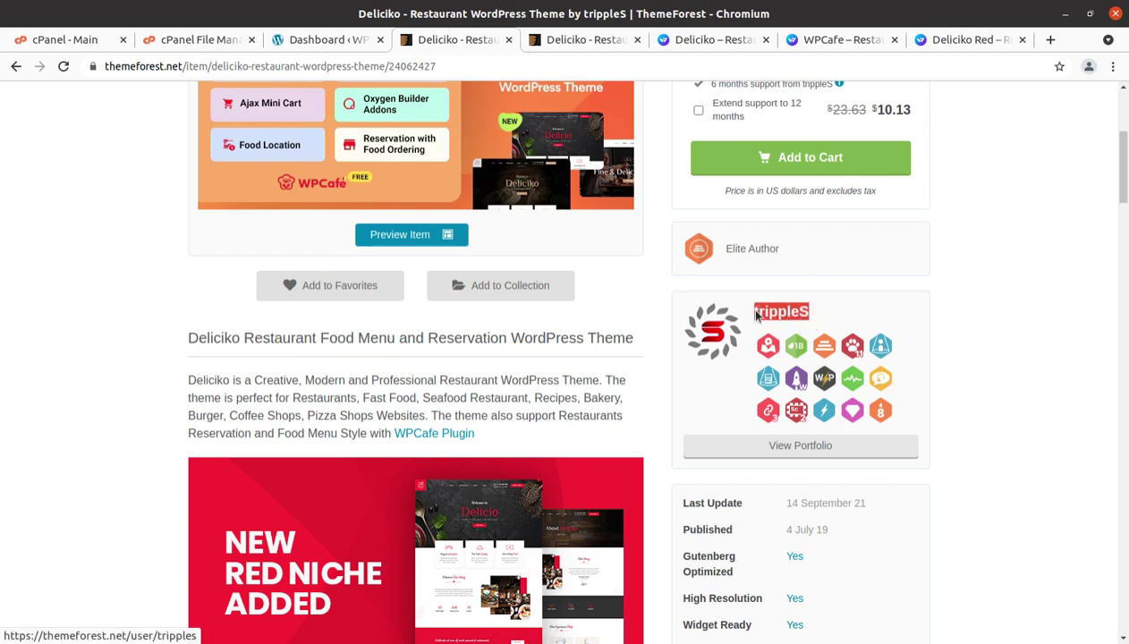
left_click_drag(784, 250, 711, 249)
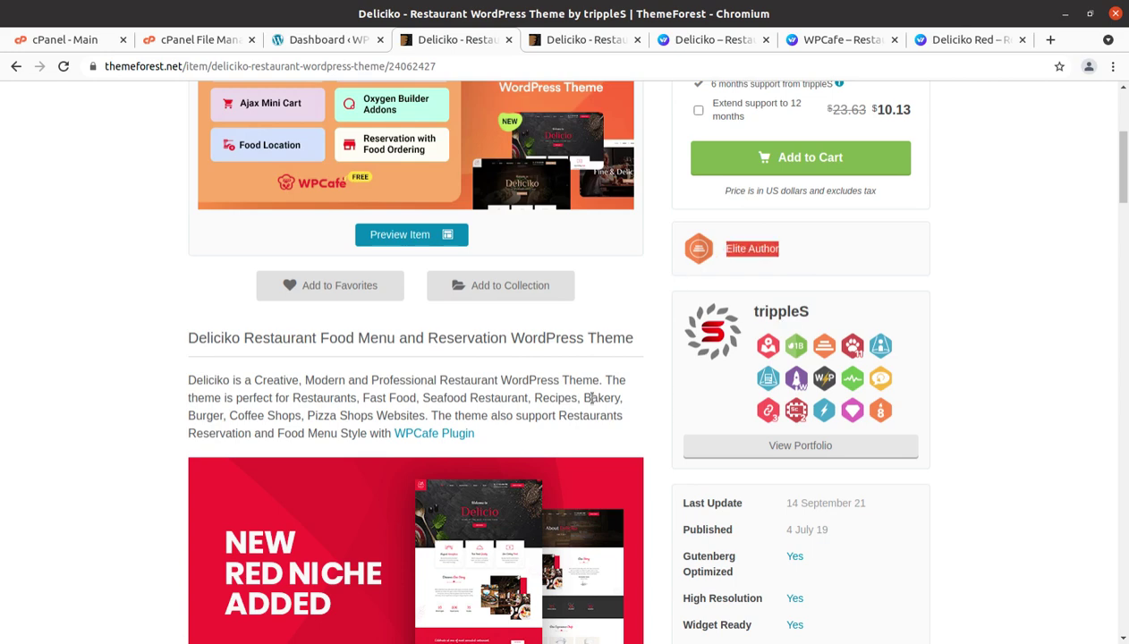
Highlight the Compatible With list, WordPress 5.8.x and the Unyson framework in the item attributes.
scroll(592, 398, "down", 5)
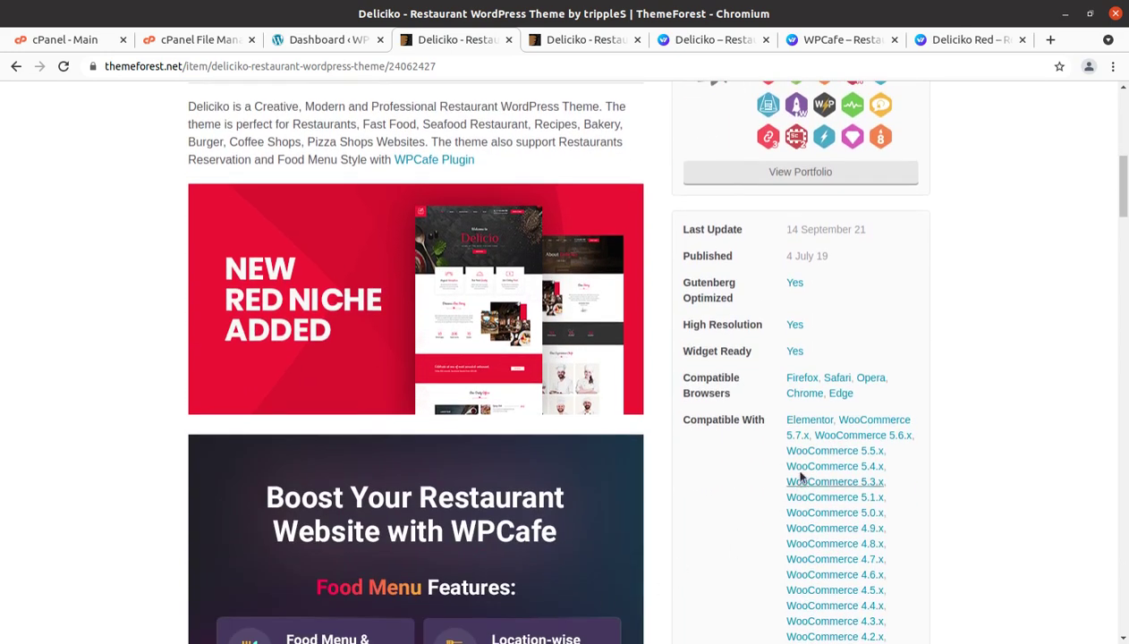
left_click_drag(786, 420, 948, 472)
scroll(1011, 449, "down", 5)
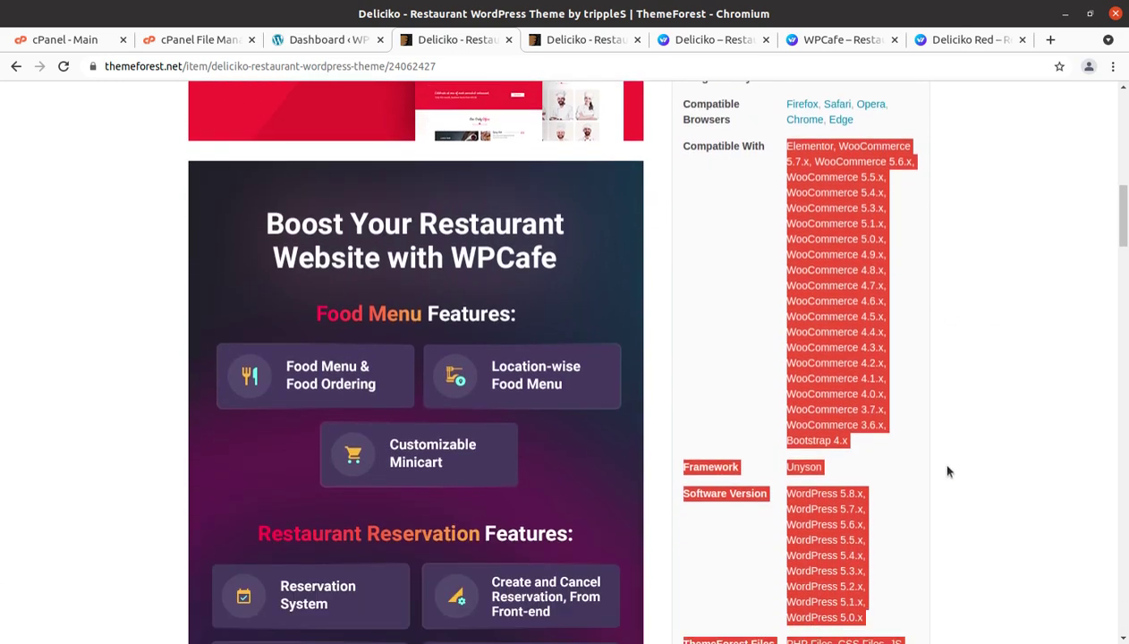
left_click(949, 472)
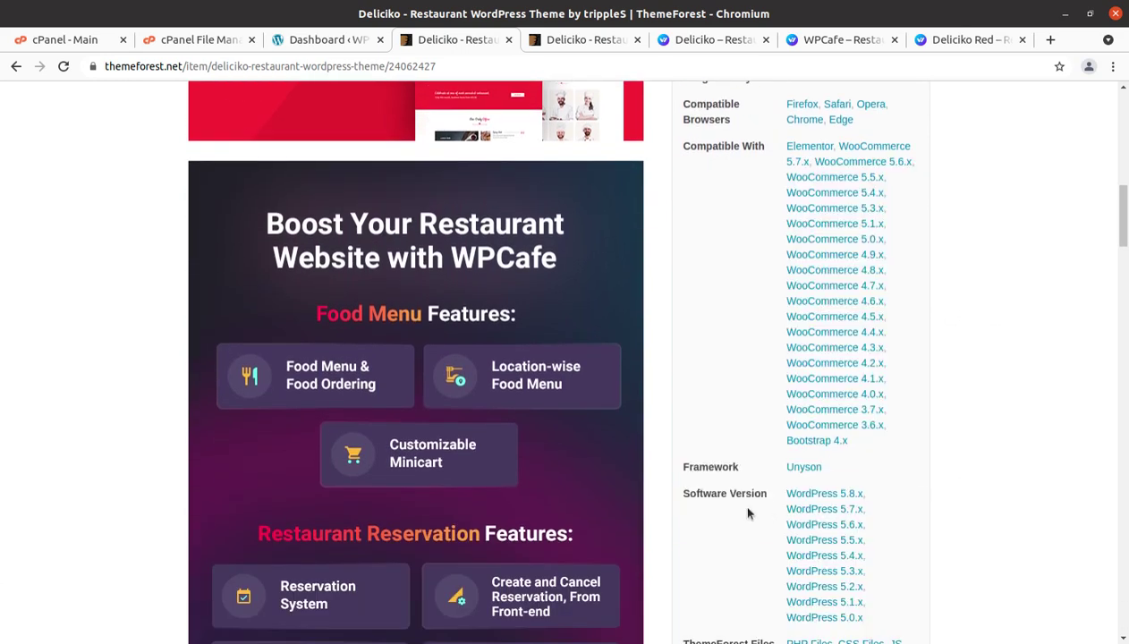
left_click_drag(867, 498, 781, 502)
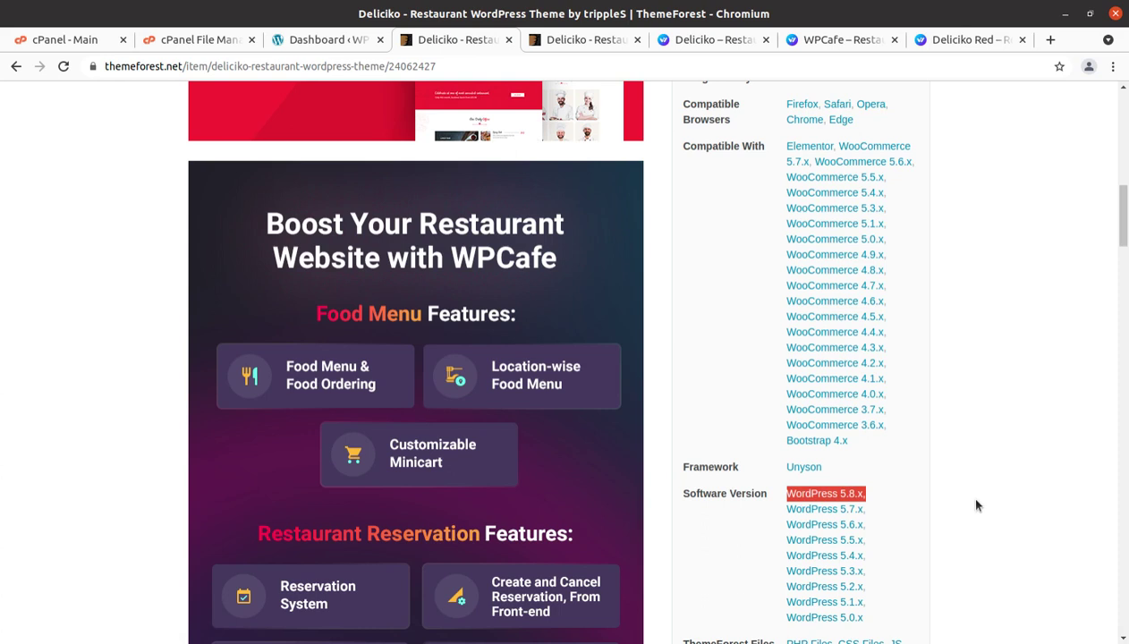
left_click_drag(866, 474, 780, 467)
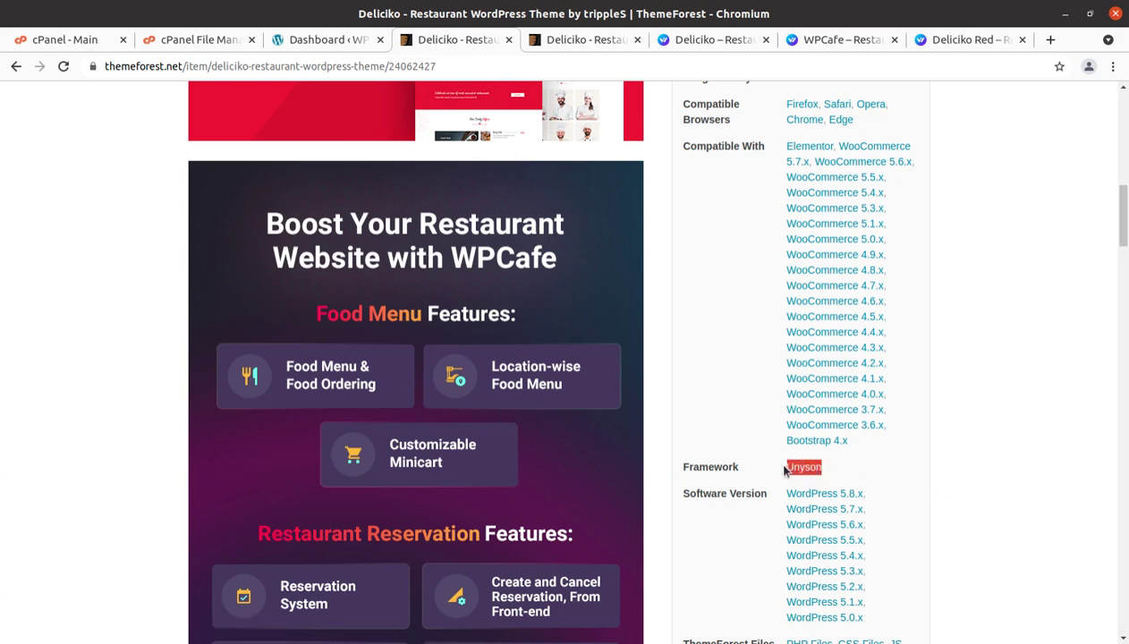
Scroll down to the item's Tags and Documentation area.
scroll(718, 588, "down", 2)
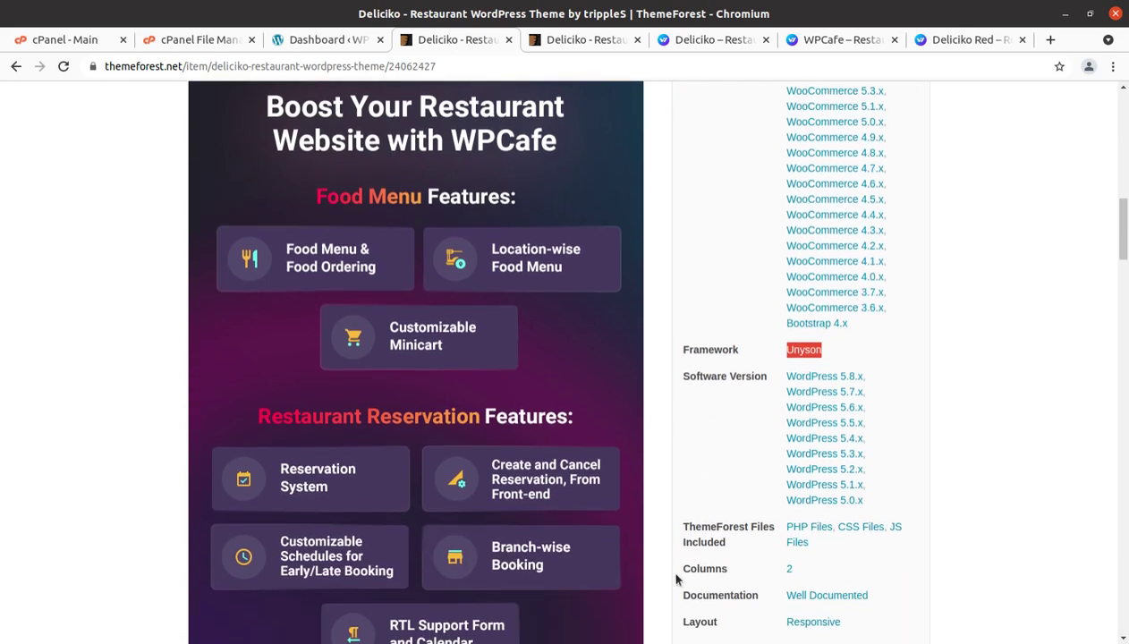
scroll(685, 620, "down", 2)
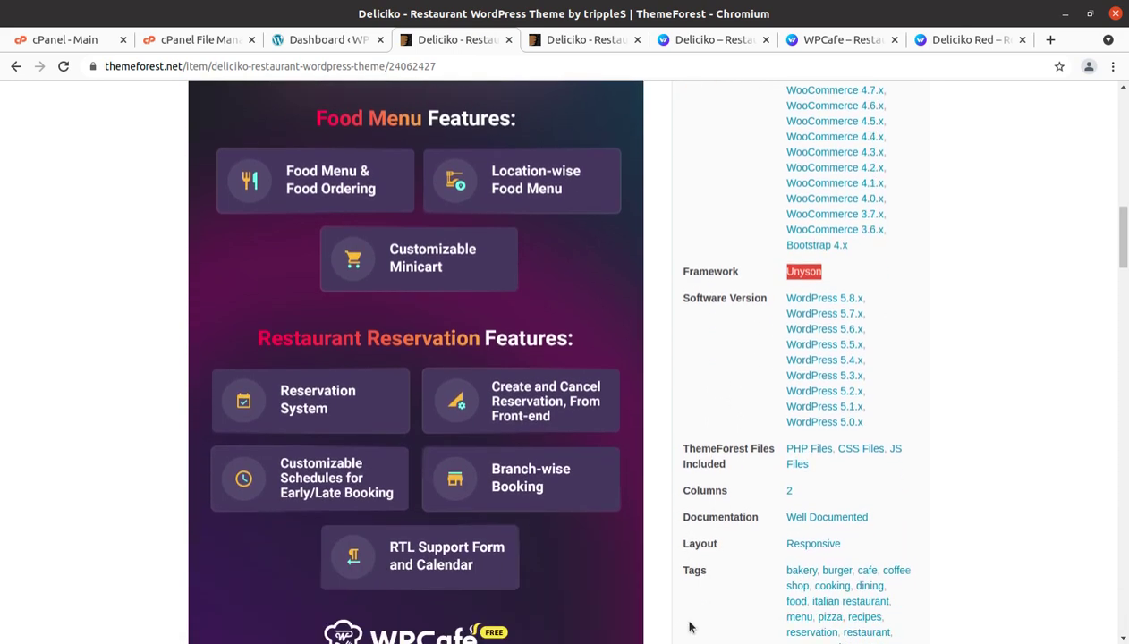
scroll(689, 626, "down", 2)
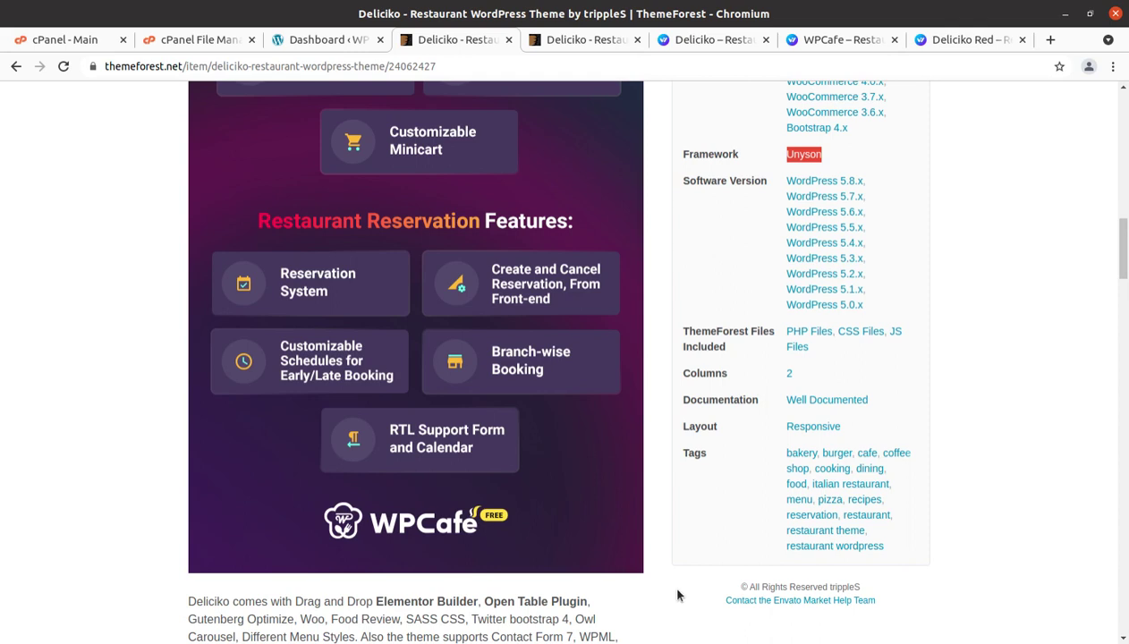
scroll(677, 596, "down", 1)
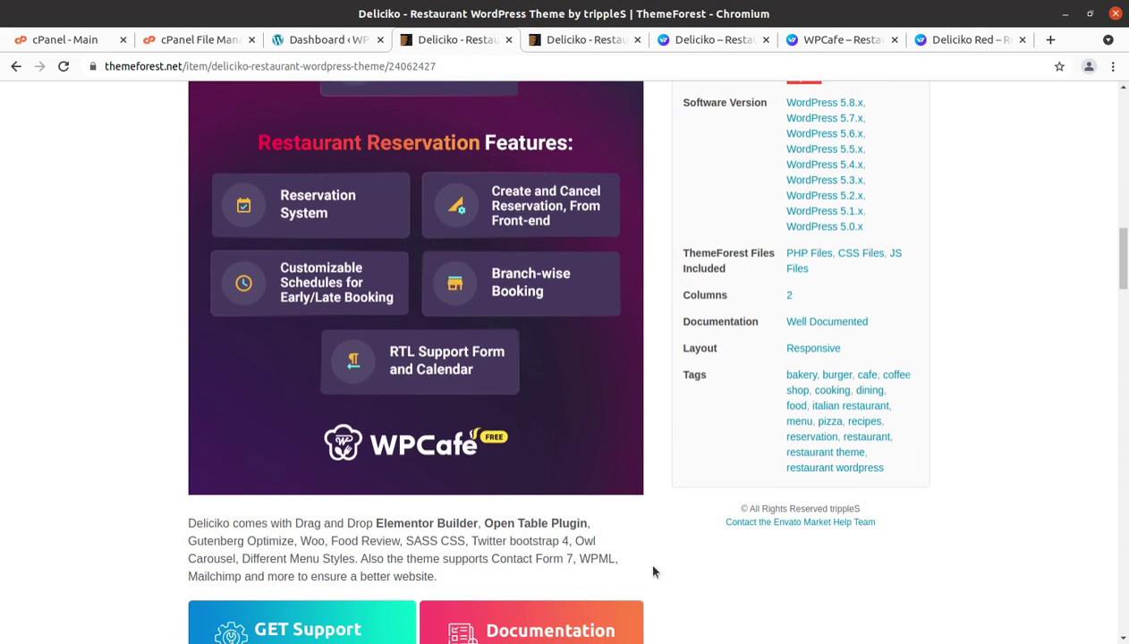
Scroll back up through the original Deliciko and WPCafe demo pages.
left_click(686, 41)
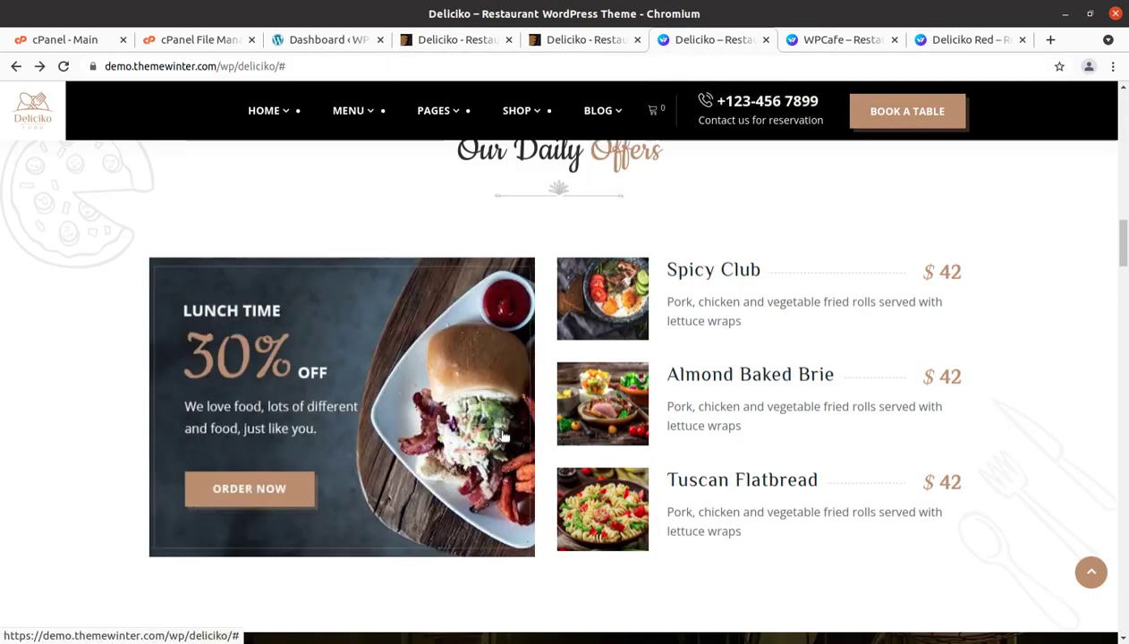
scroll(503, 435, "up", 8)
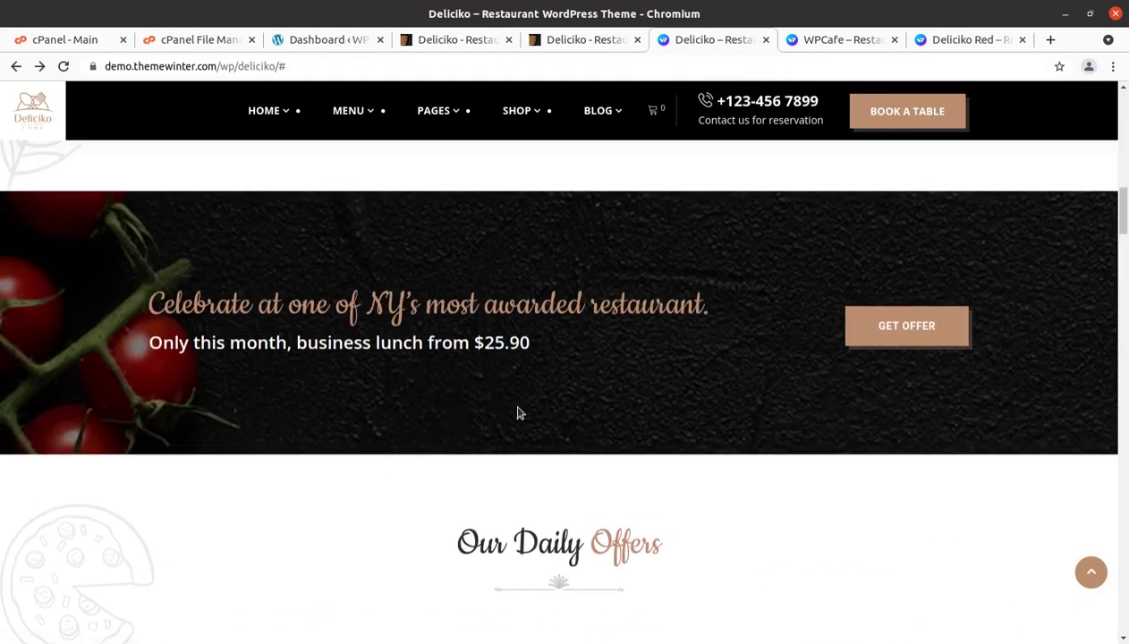
scroll(517, 413, "up", 10)
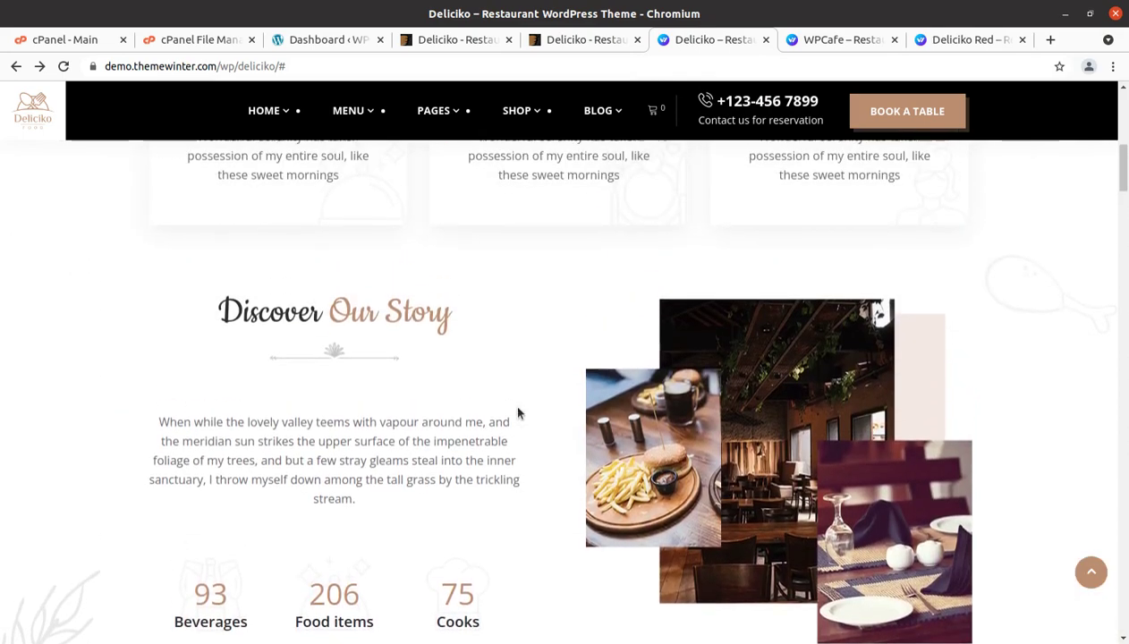
scroll(517, 413, "up", 10)
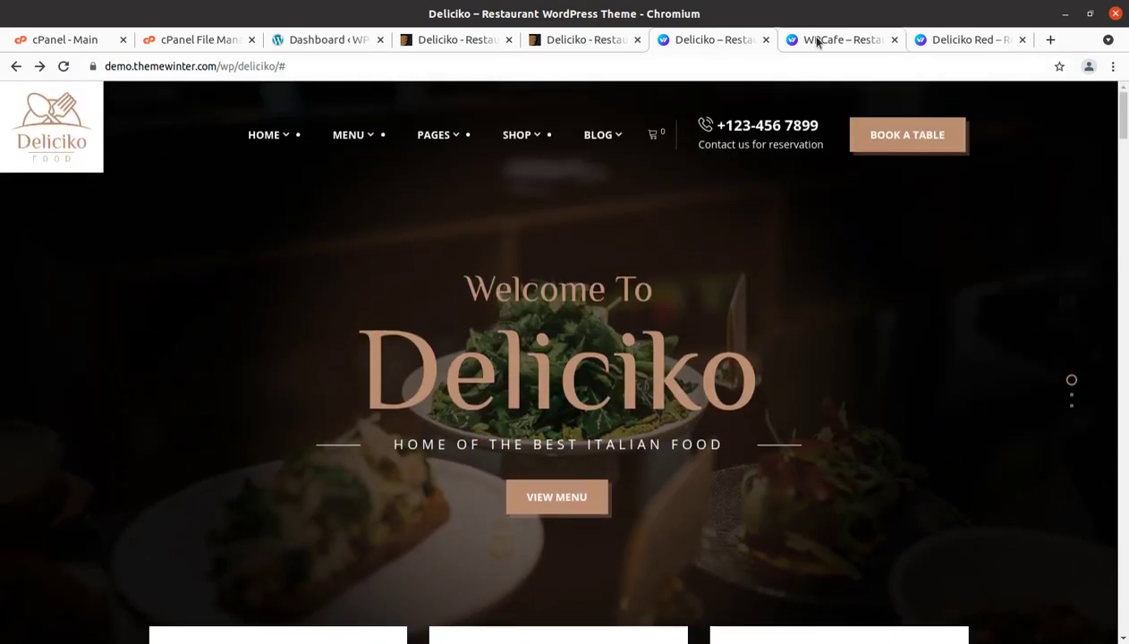
left_click(818, 39)
scroll(608, 426, "up", 3)
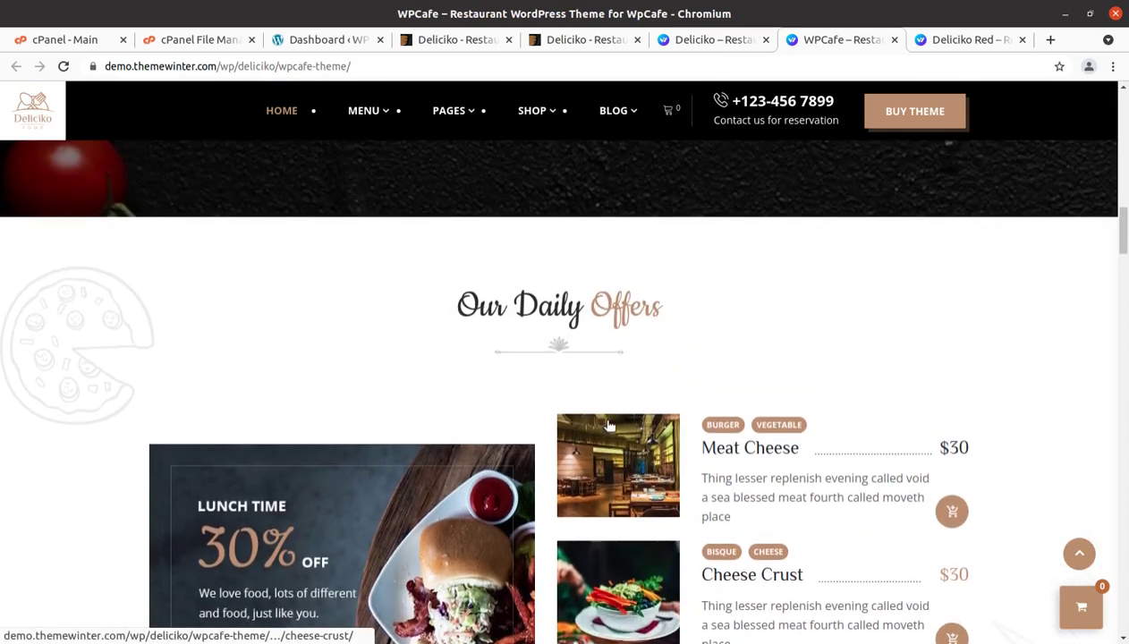
scroll(608, 426, "up", 12)
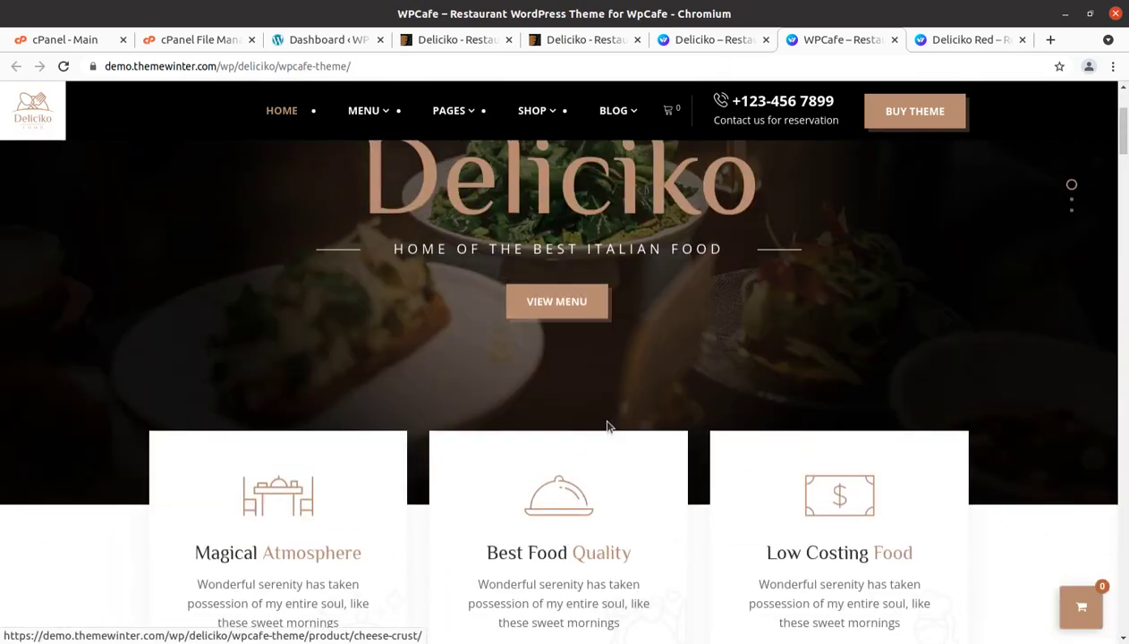
scroll(606, 426, "up", 2)
Scroll back through the Deliciko Red demo, then return to the WordPress dashboard.
left_click(939, 47)
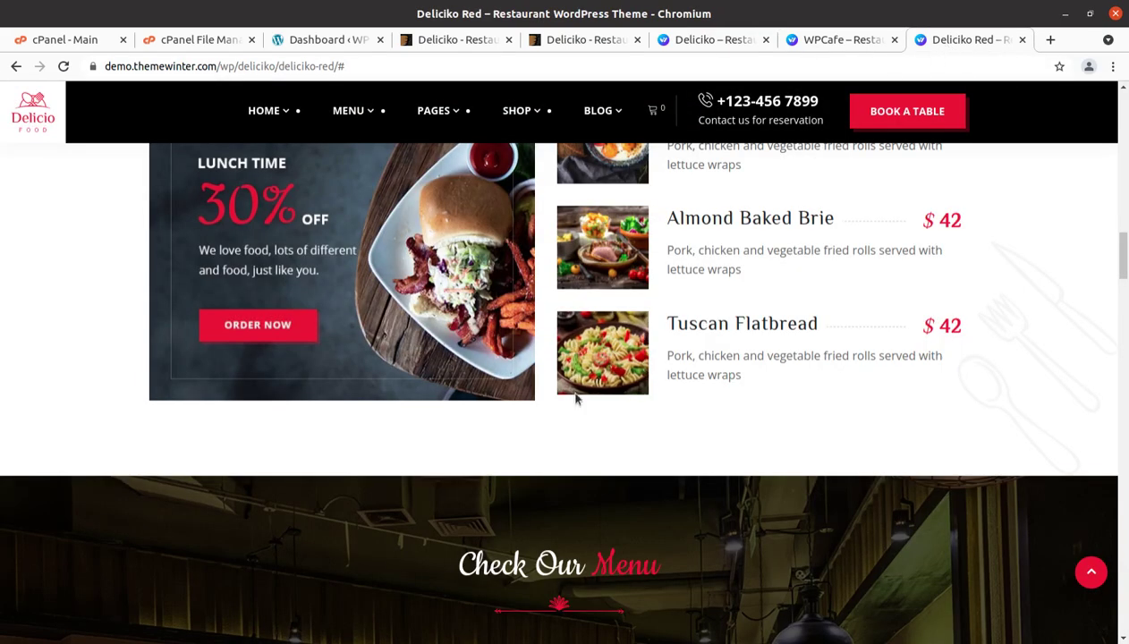
scroll(575, 400, "up", 5)
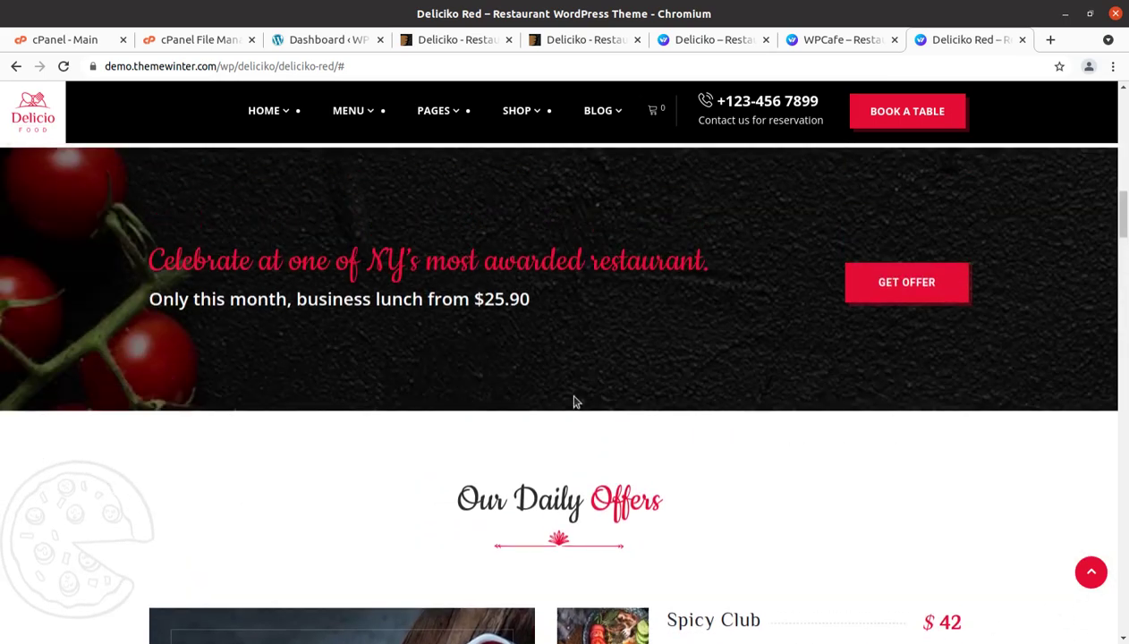
scroll(575, 402, "up", 2)
scroll(576, 402, "up", 3)
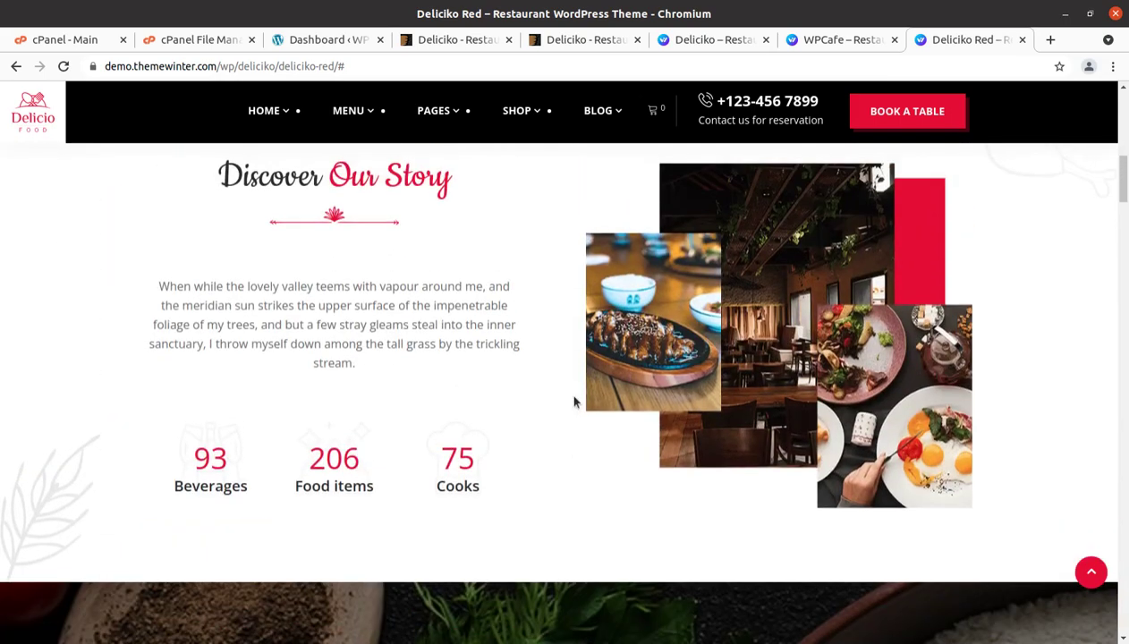
scroll(575, 403, "up", 2)
scroll(575, 403, "up", 6)
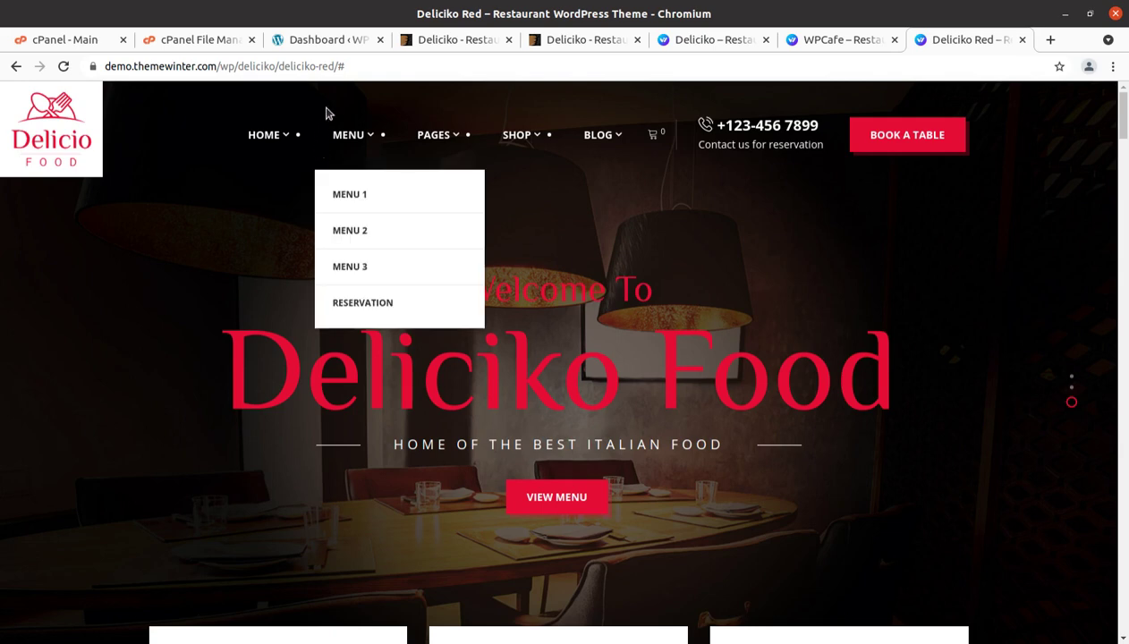
left_click(318, 42)
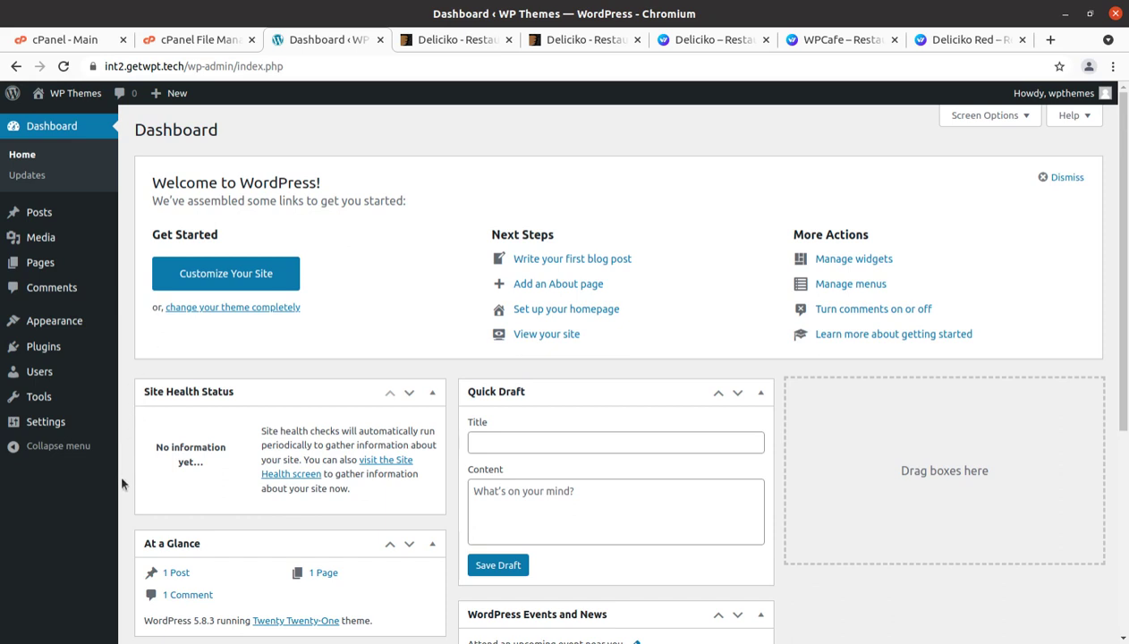
Scroll through the WordPress dashboard widgets.
scroll(121, 484, "down", 3)
scroll(123, 490, "down", 1)
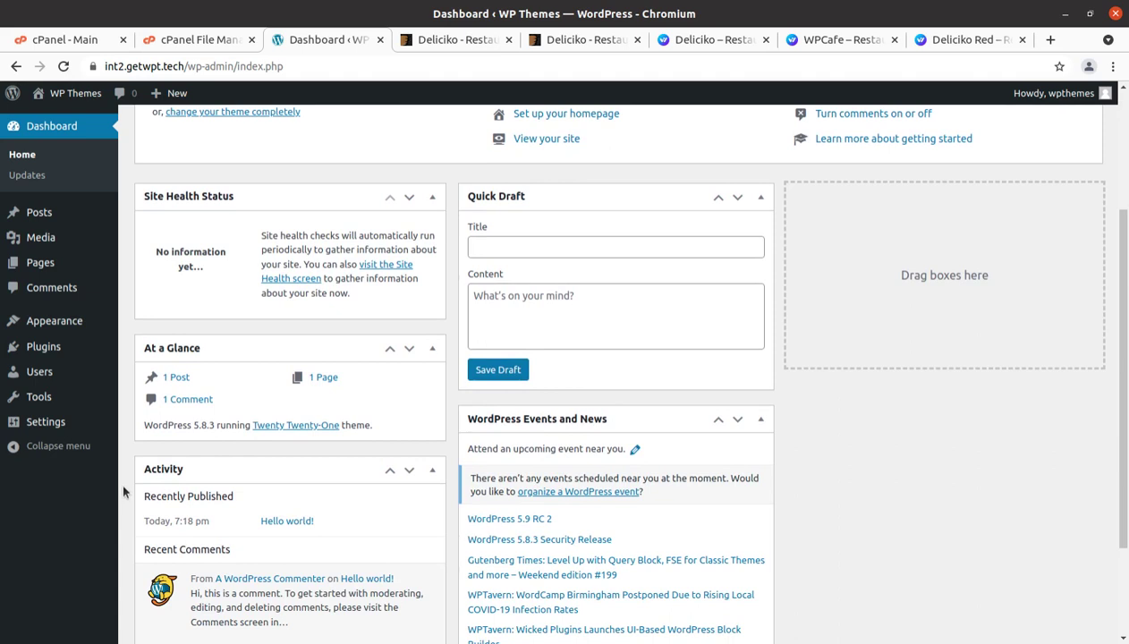
scroll(123, 489, "down", 3)
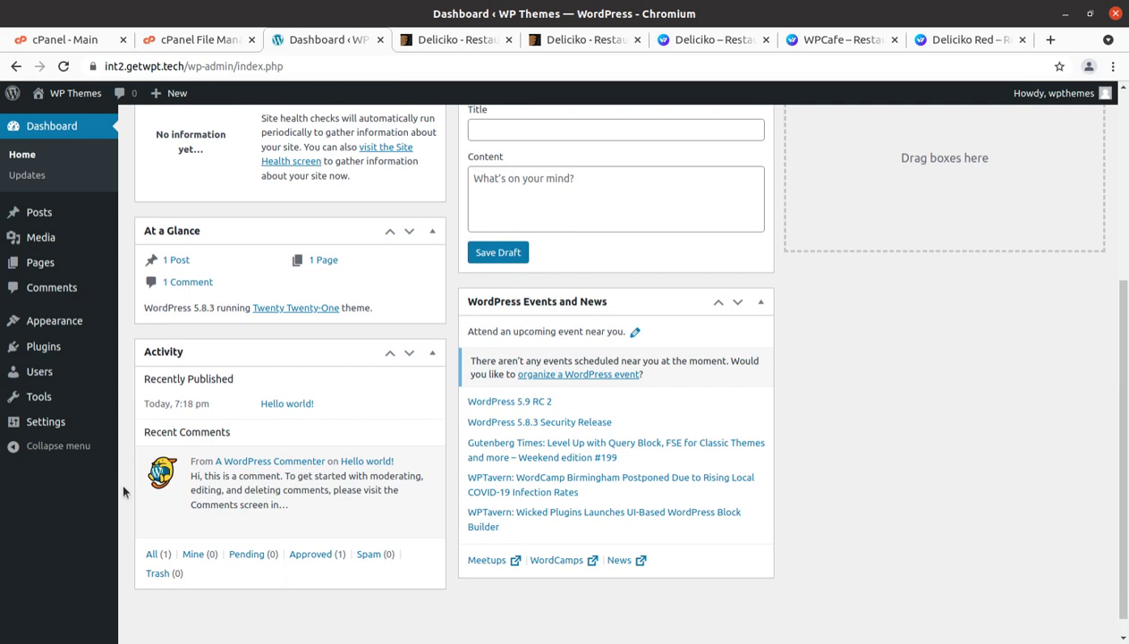
scroll(551, 591, "down", 1)
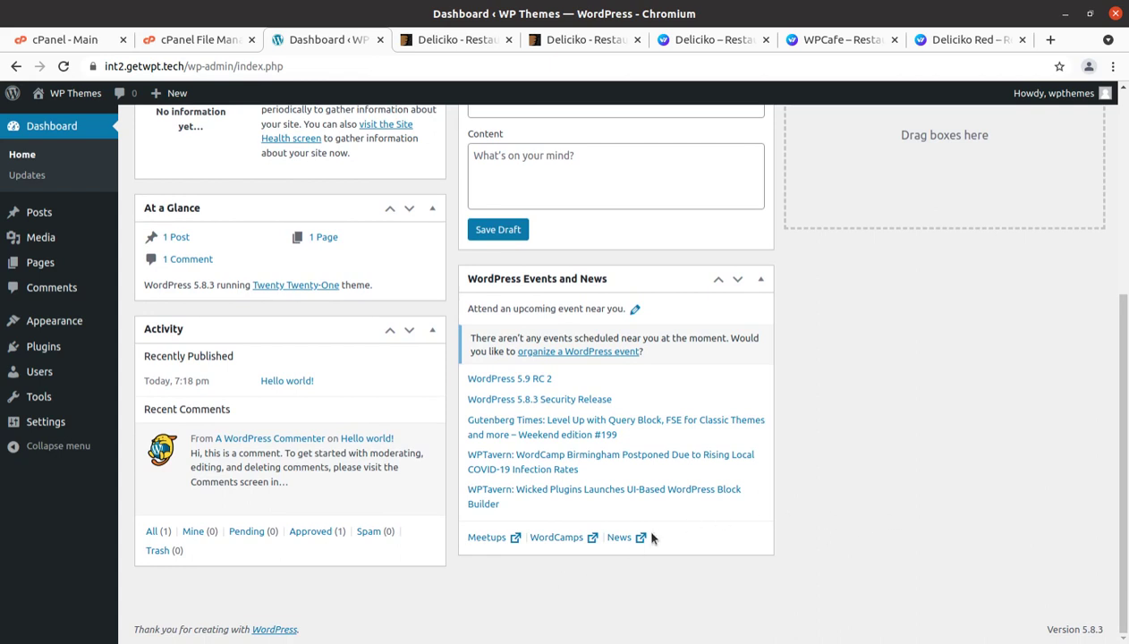
scroll(401, 595, "up", 5)
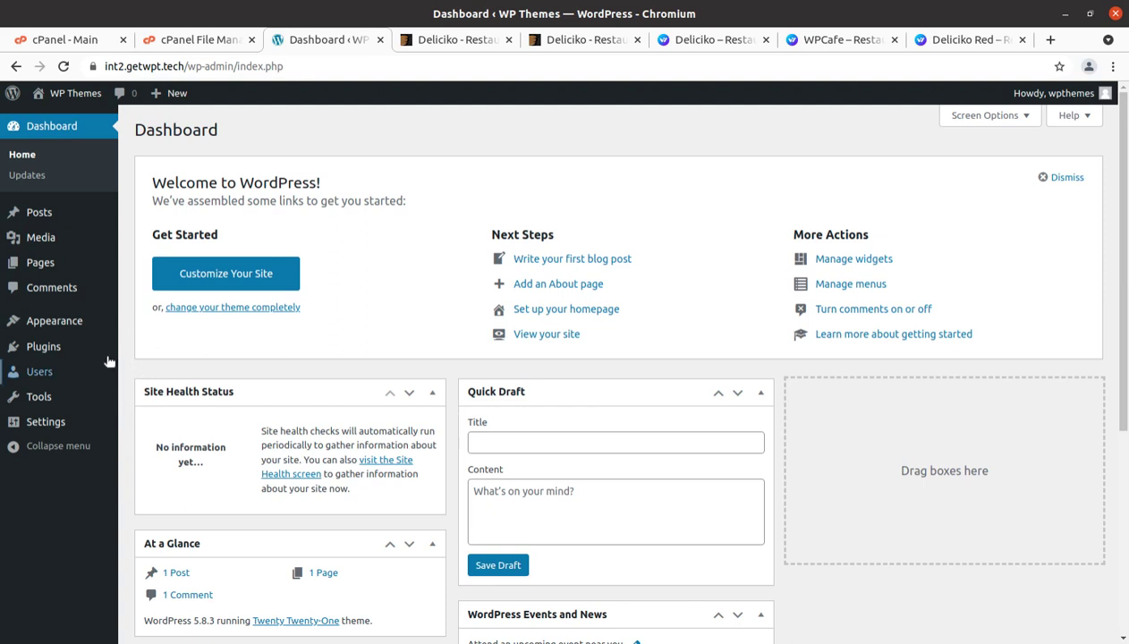
Go to Appearance > Themes, then switch to the downloaded deliciko_v2.0.1 folder.
mouse_move(72, 323)
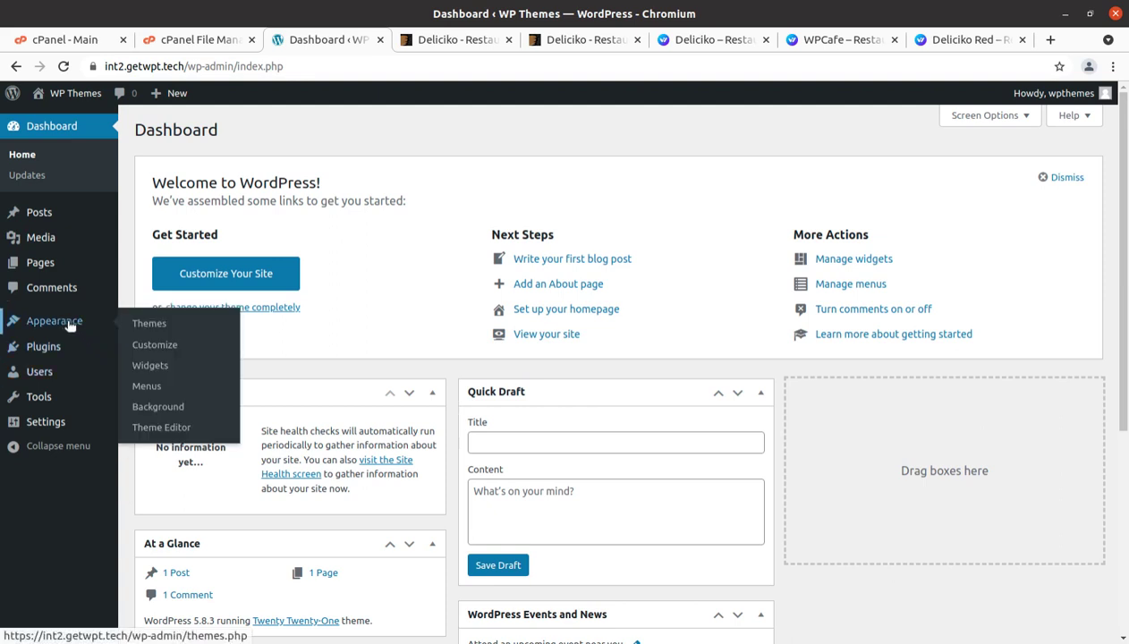
left_click(150, 326)
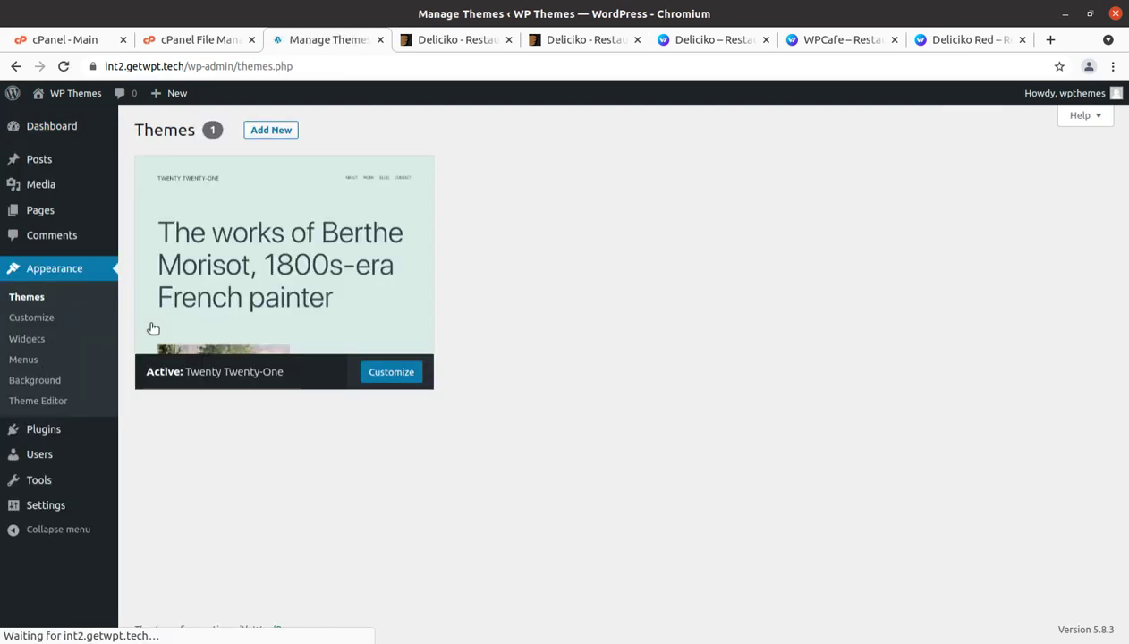
key("alt+Tab")
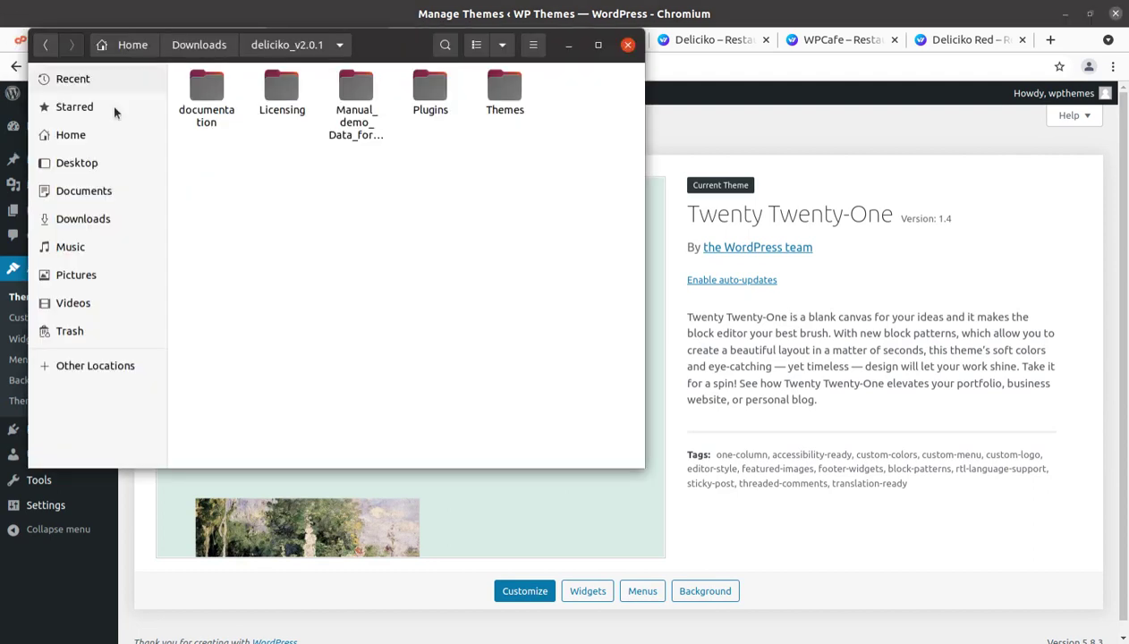
Inspect the main, red and wpcafe demo data folders and the deliciko-essential.zip plugin.
left_click(282, 91)
double_click(358, 95)
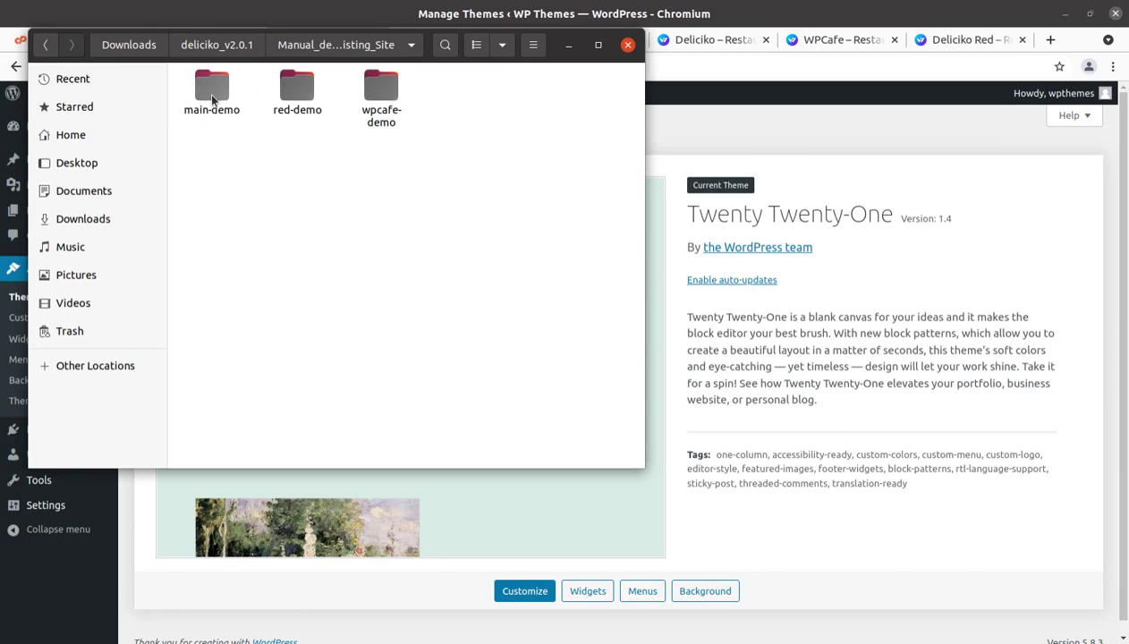
left_click(208, 93)
left_click(313, 87)
left_click(375, 86)
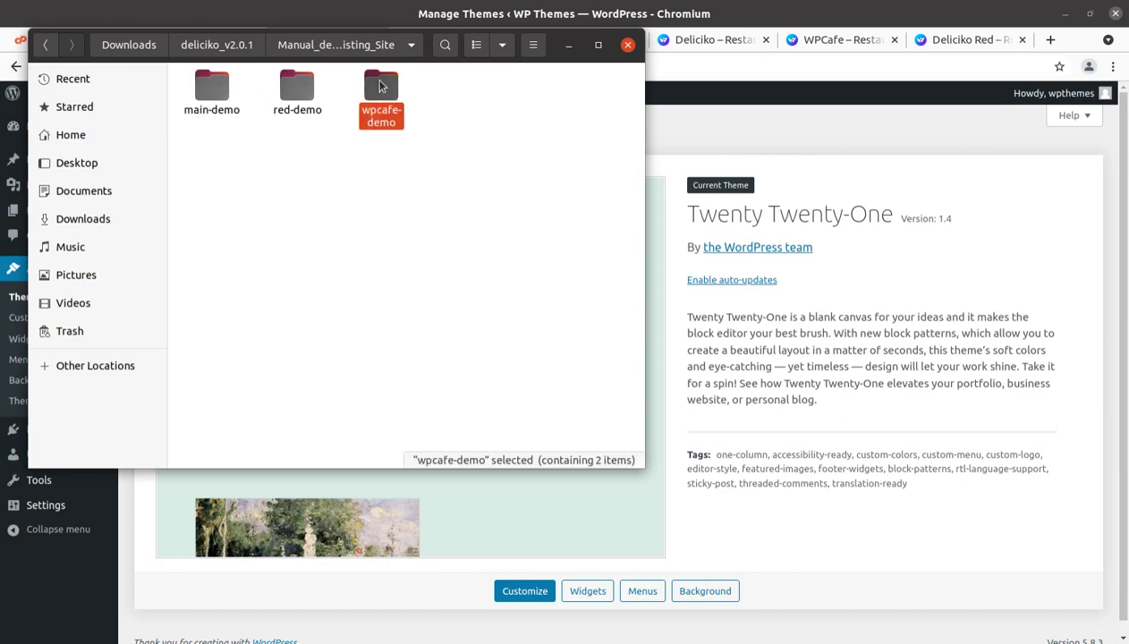
left_click(231, 51)
double_click(429, 91)
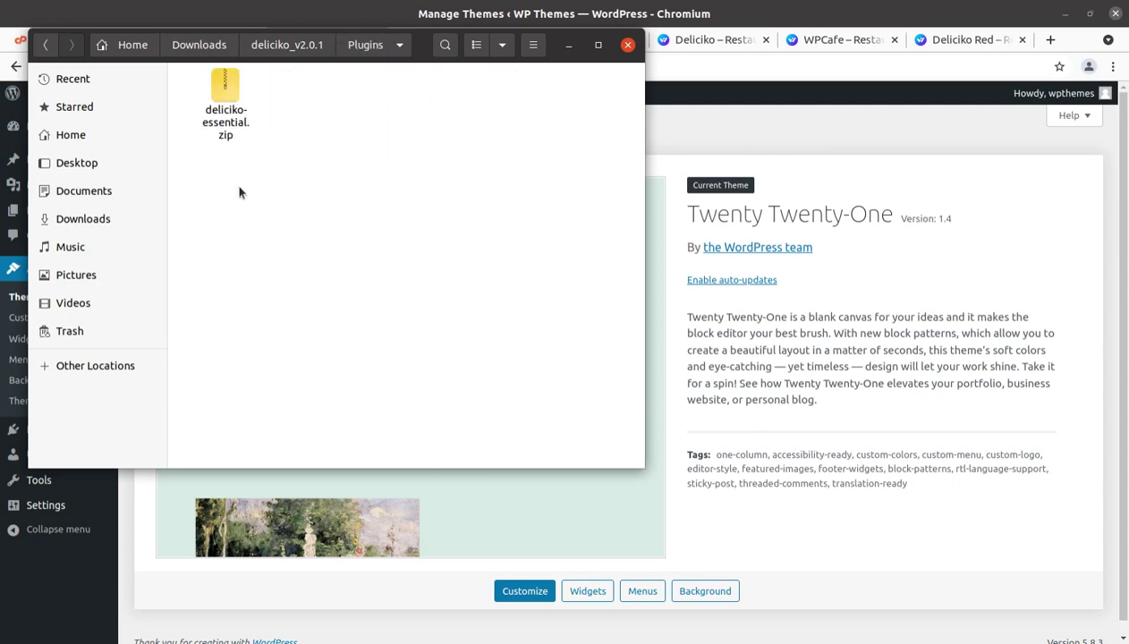
left_click(225, 131)
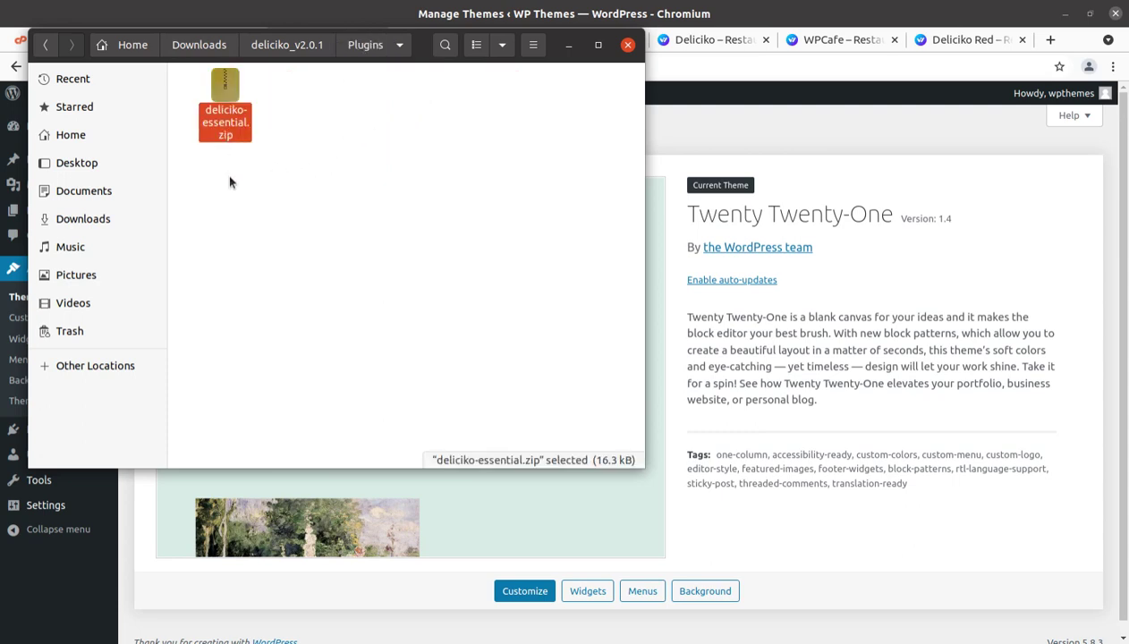
left_click(288, 53)
Find deliciko.zip and deliciko-child.zip in the Themes folder, then minimise Files.
double_click(498, 90)
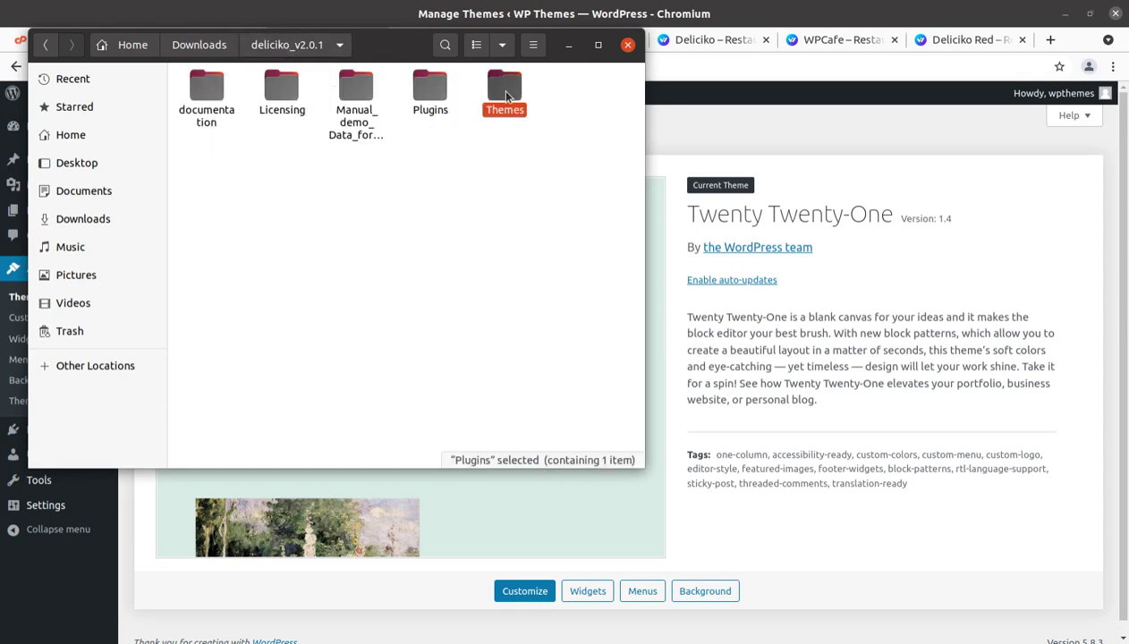
left_click(221, 98)
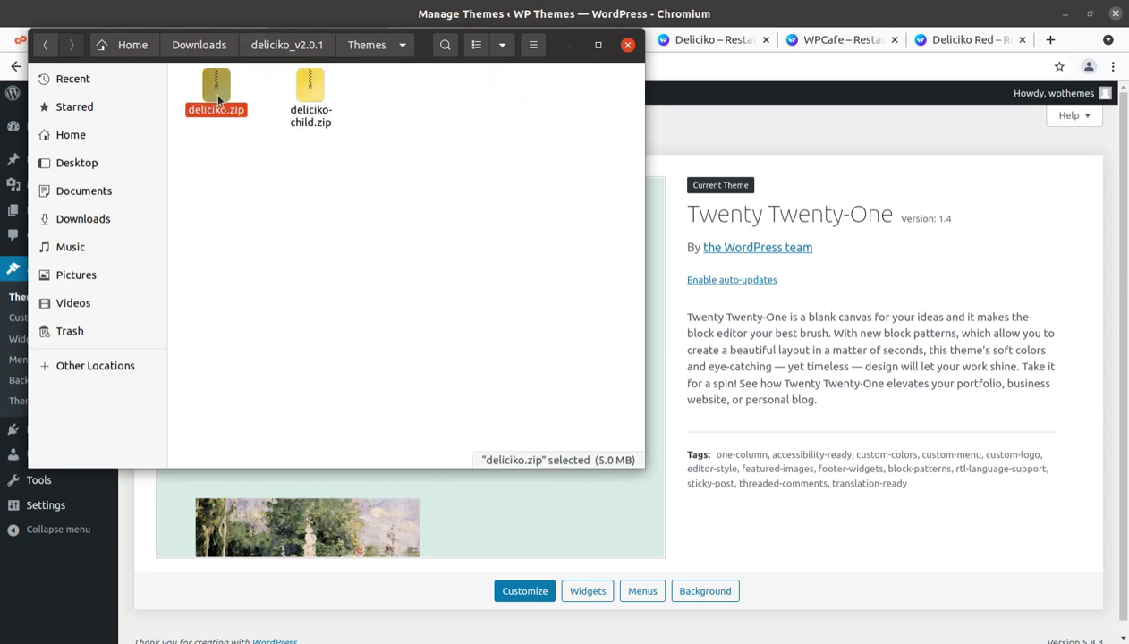
left_click(310, 94)
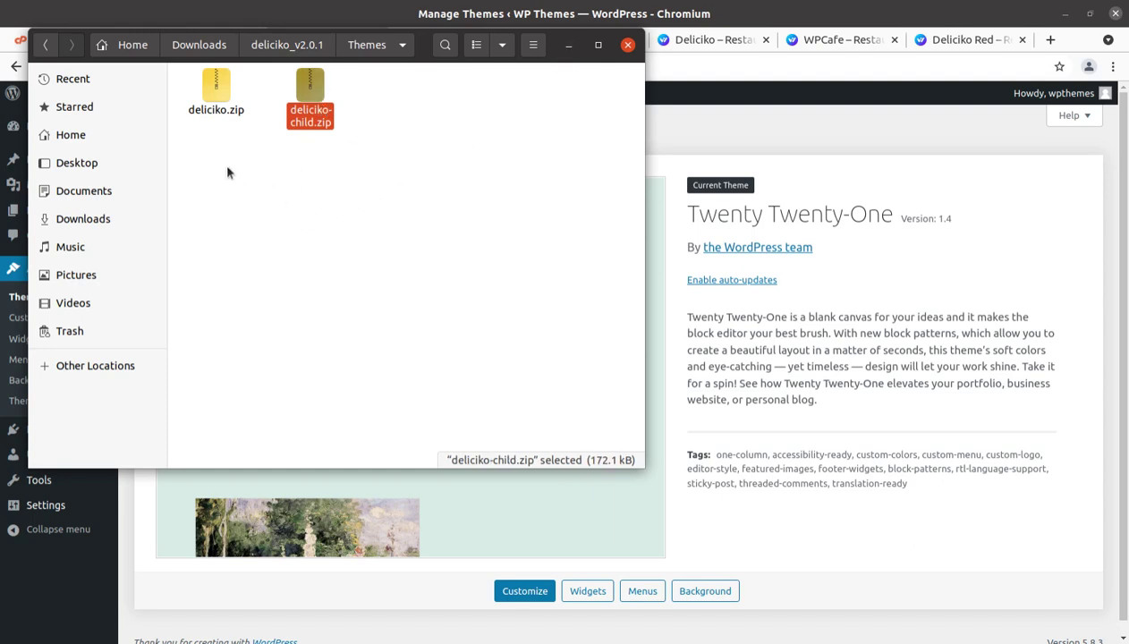
left_click(219, 109)
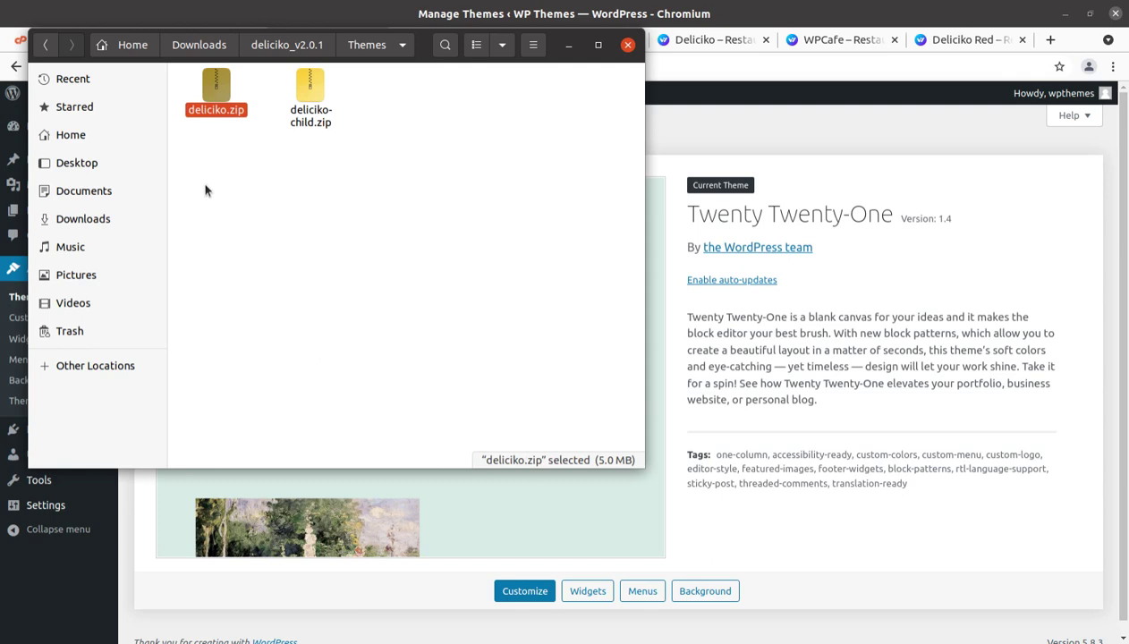
left_click(568, 45)
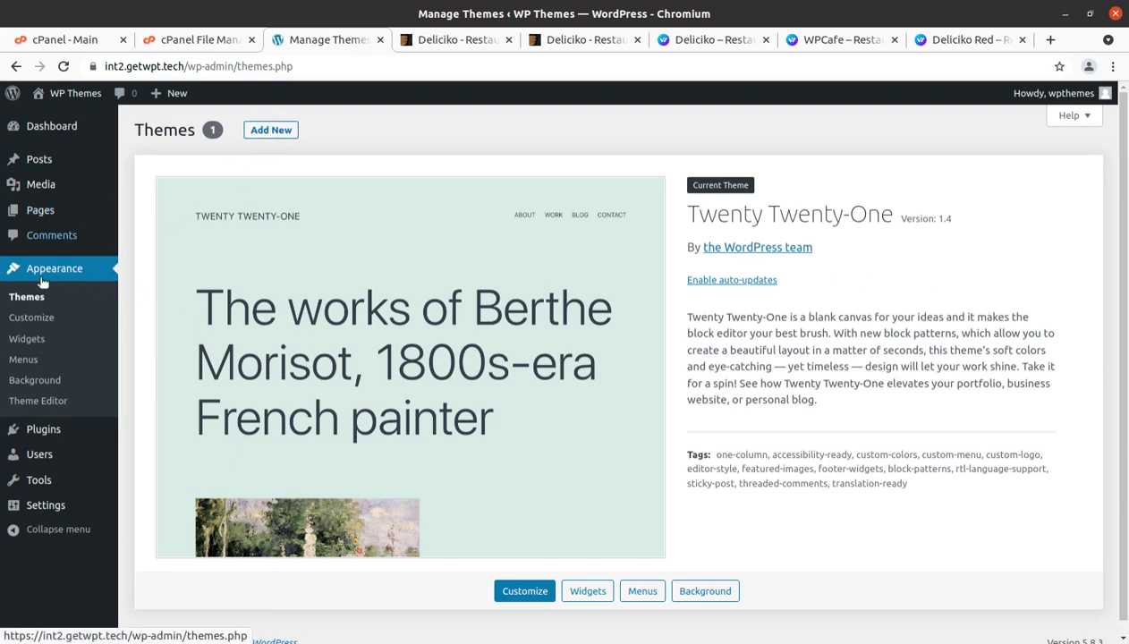
Show the Upload Theme form and browse to deliciko_v2.0.1/Themes, cancelling without choosing a file.
left_click(268, 135)
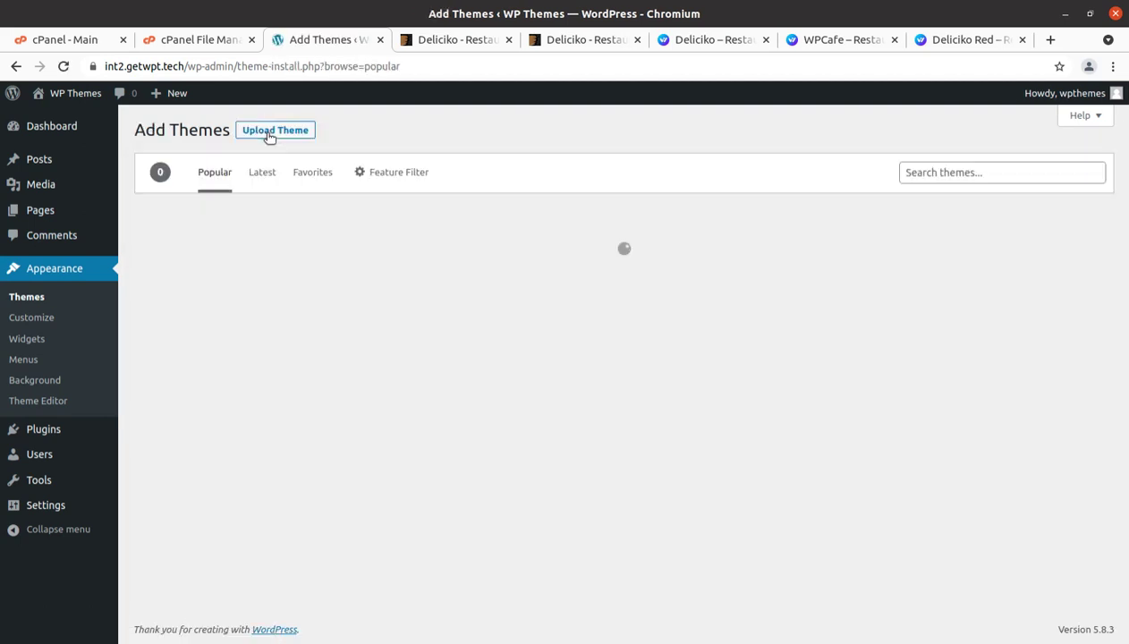
left_click(268, 135)
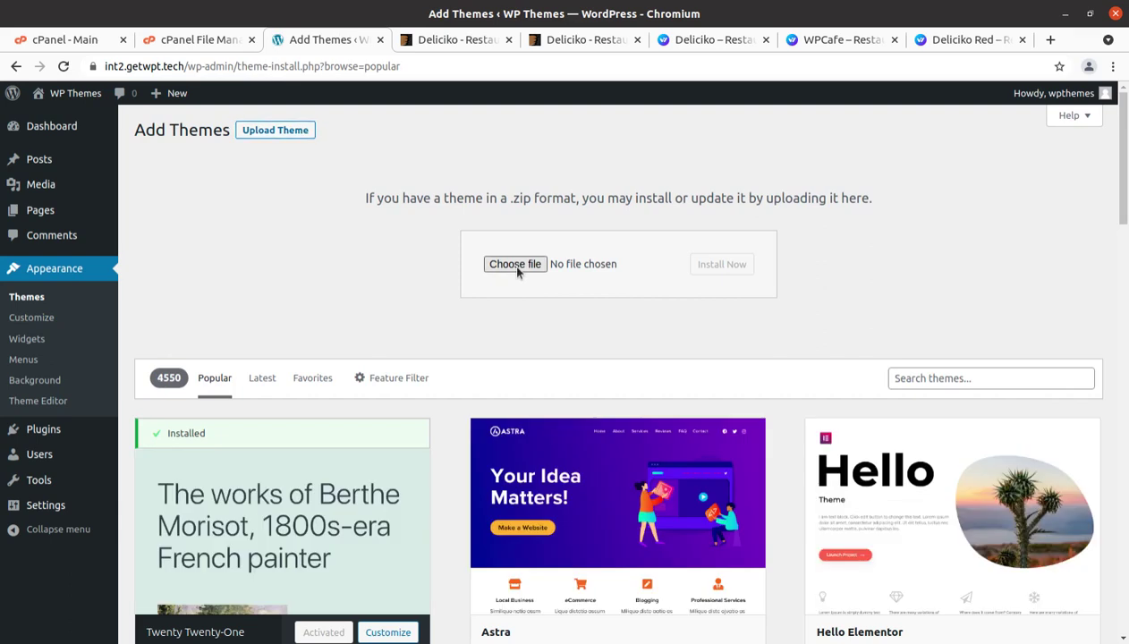
left_click(517, 271)
double_click(307, 114)
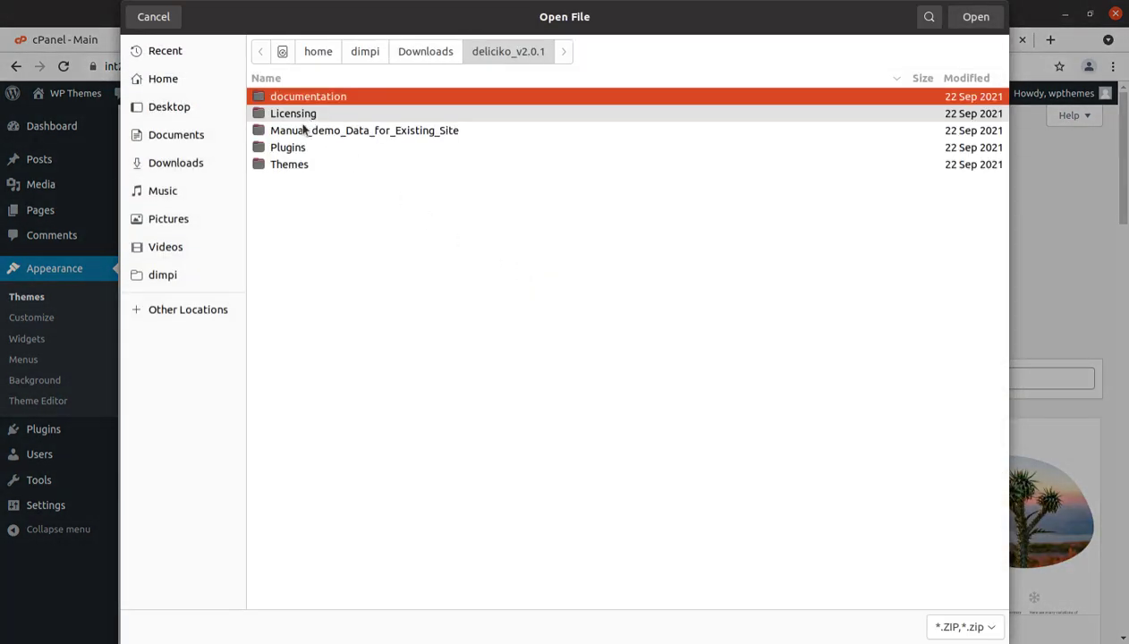
double_click(293, 165)
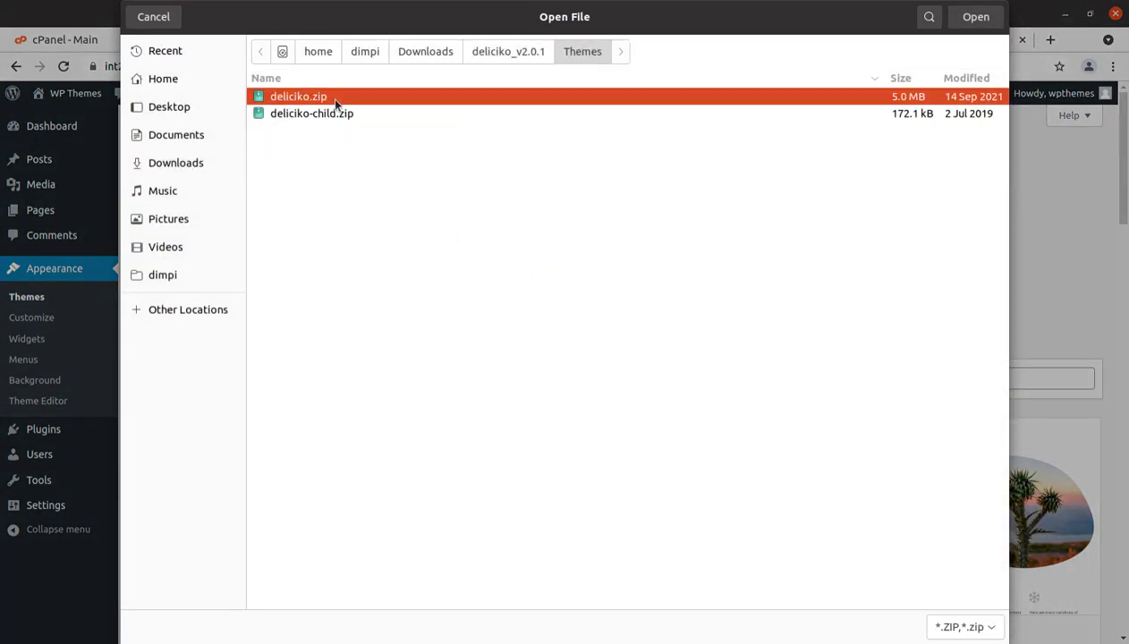
left_click(136, 18)
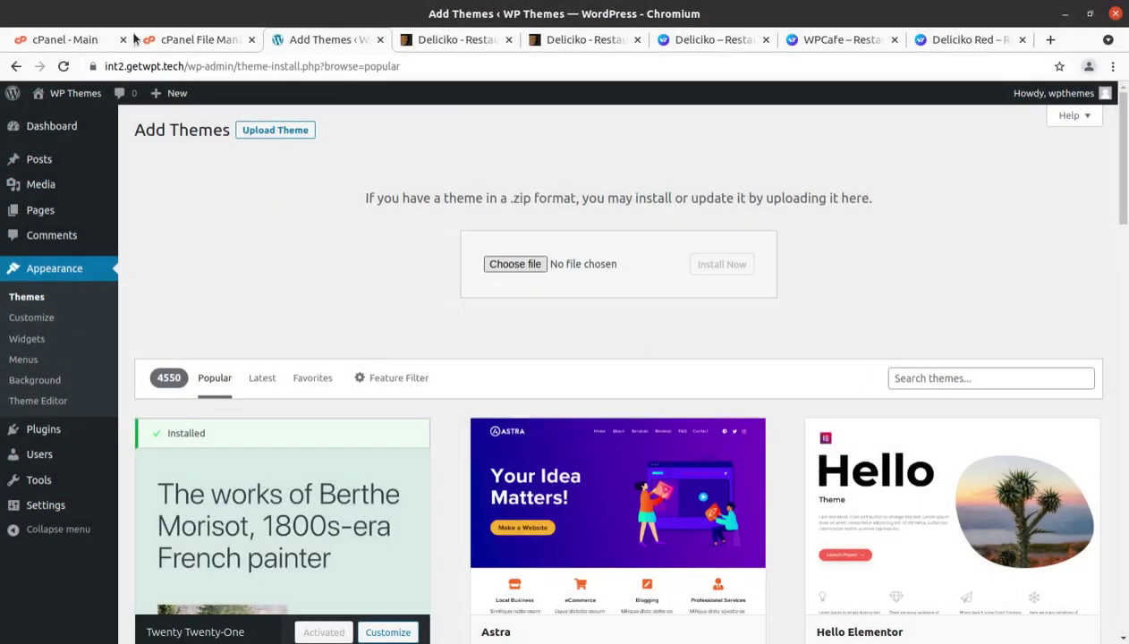
Open wp-content/themes in cPanel File Manager and select the 'wp-content/themes' path.
left_click(199, 40)
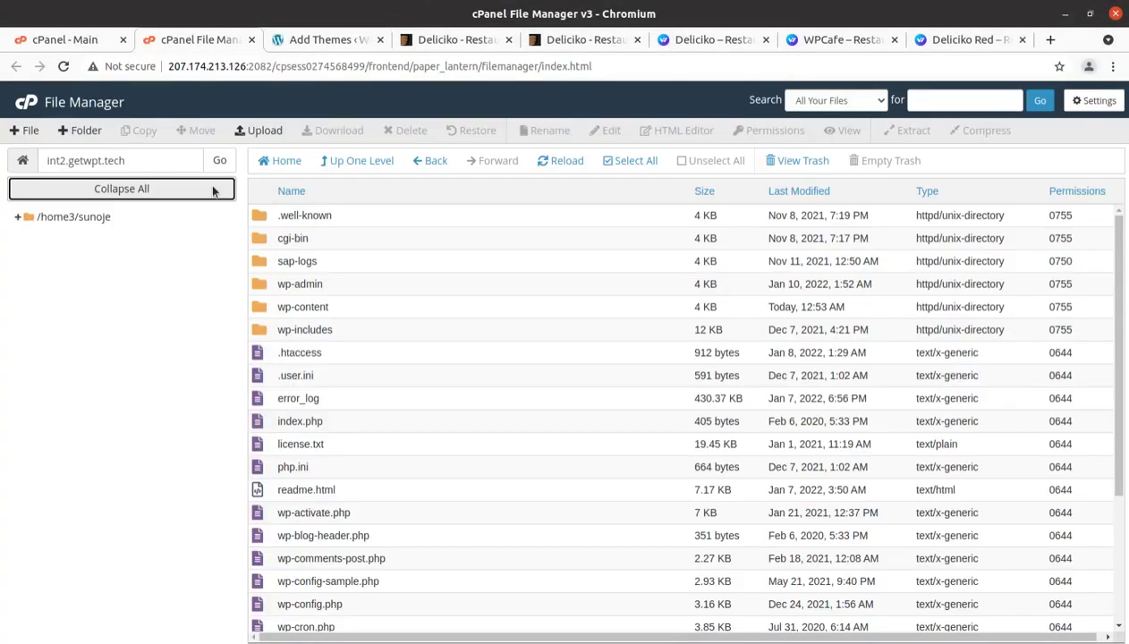
double_click(365, 313)
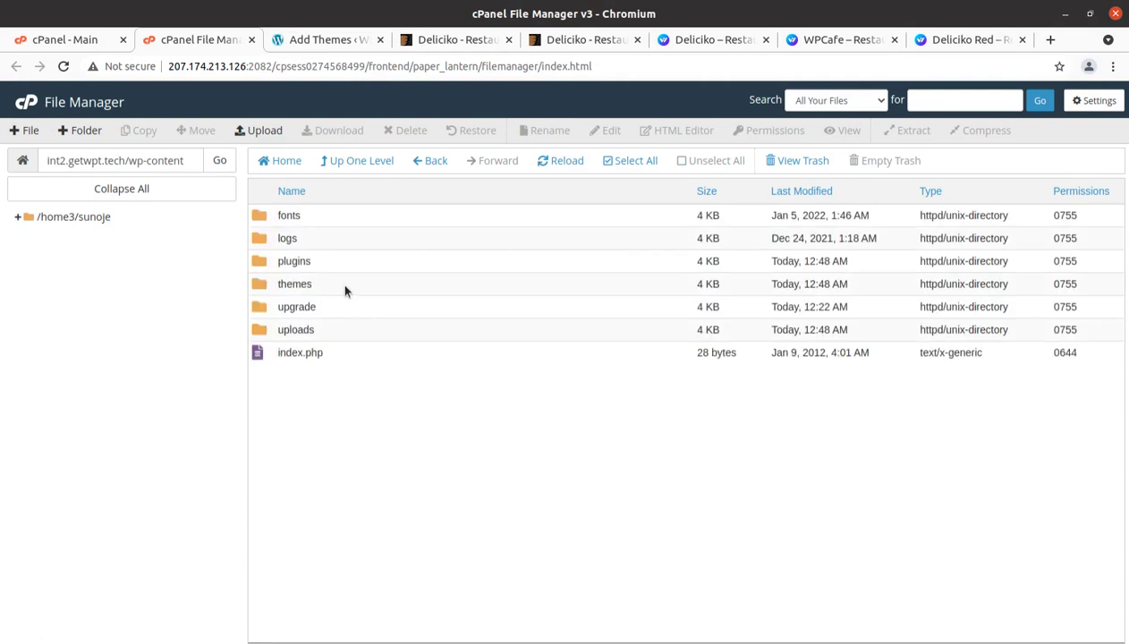
double_click(344, 286)
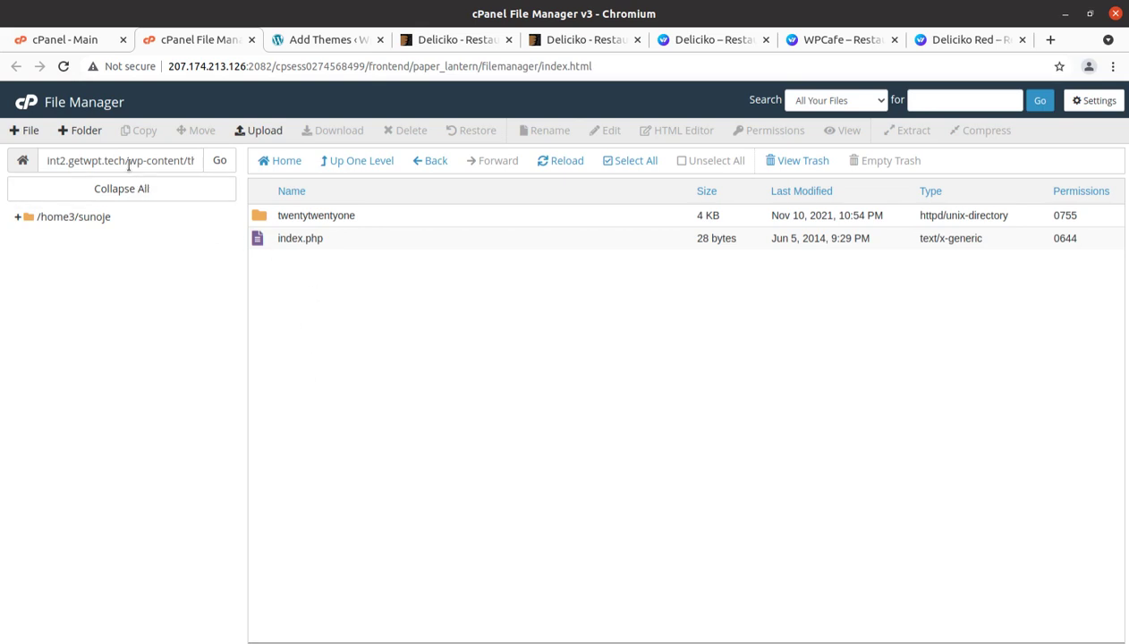
left_click_drag(126, 161, 227, 165)
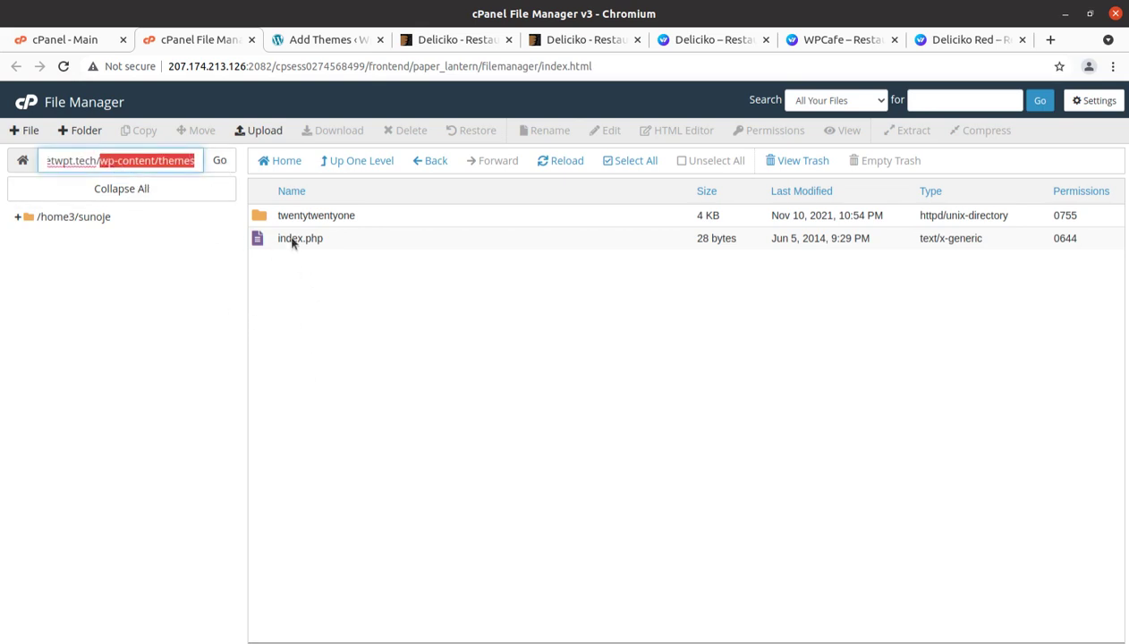
Upload deliciko.zip from Downloads/deliciko_v2.0.1/Themes to wp-content/themes, then go back.
left_click(269, 134)
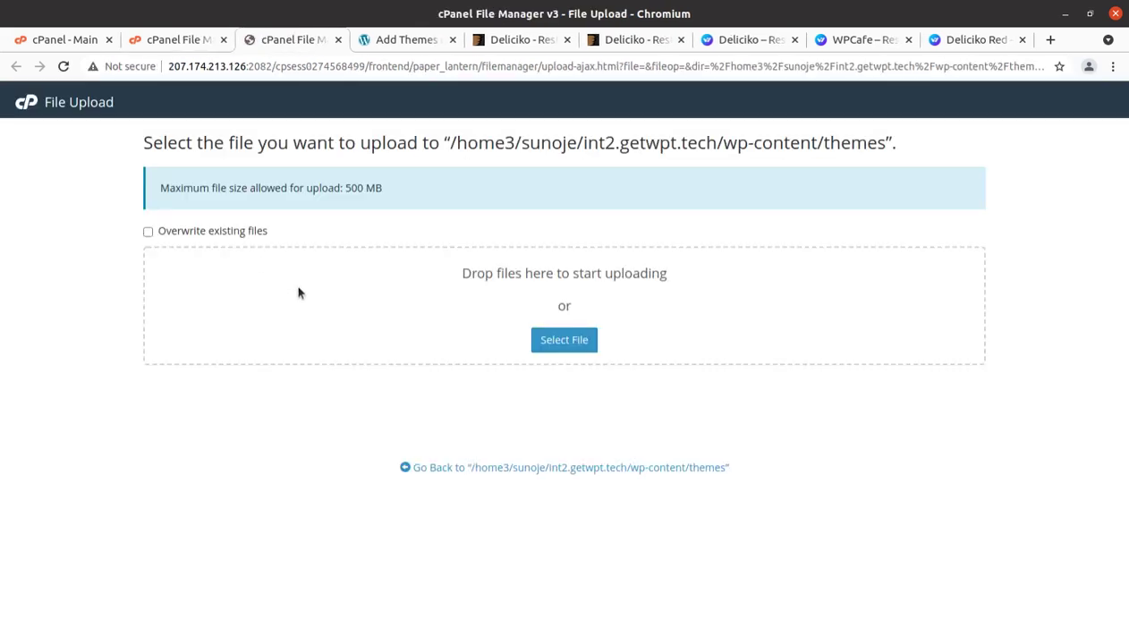
left_click(558, 346)
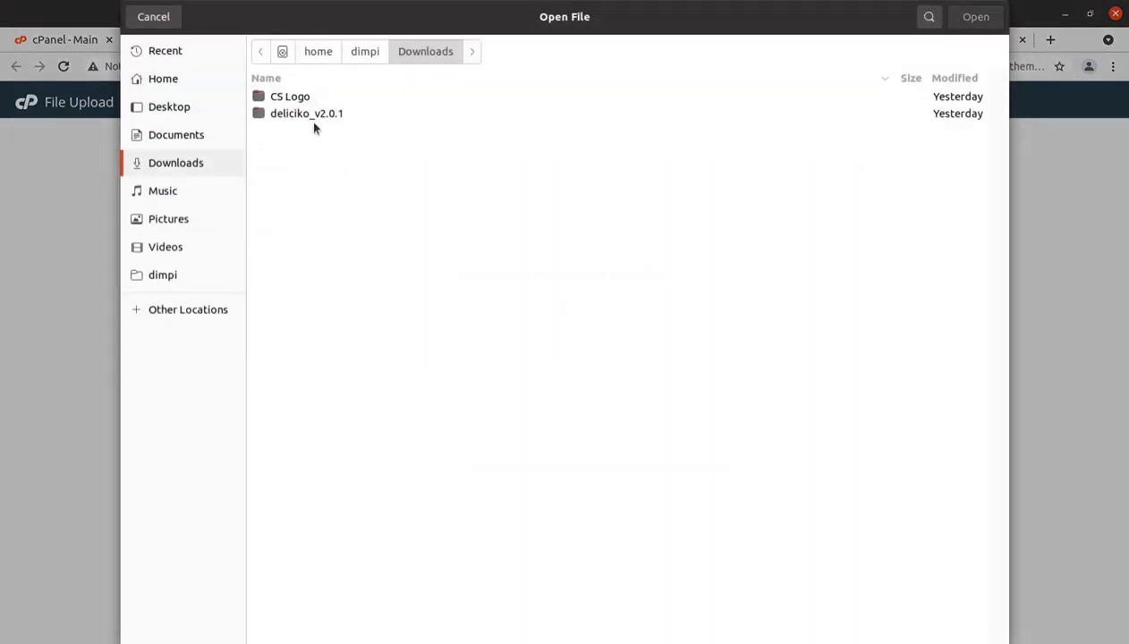
double_click(307, 117)
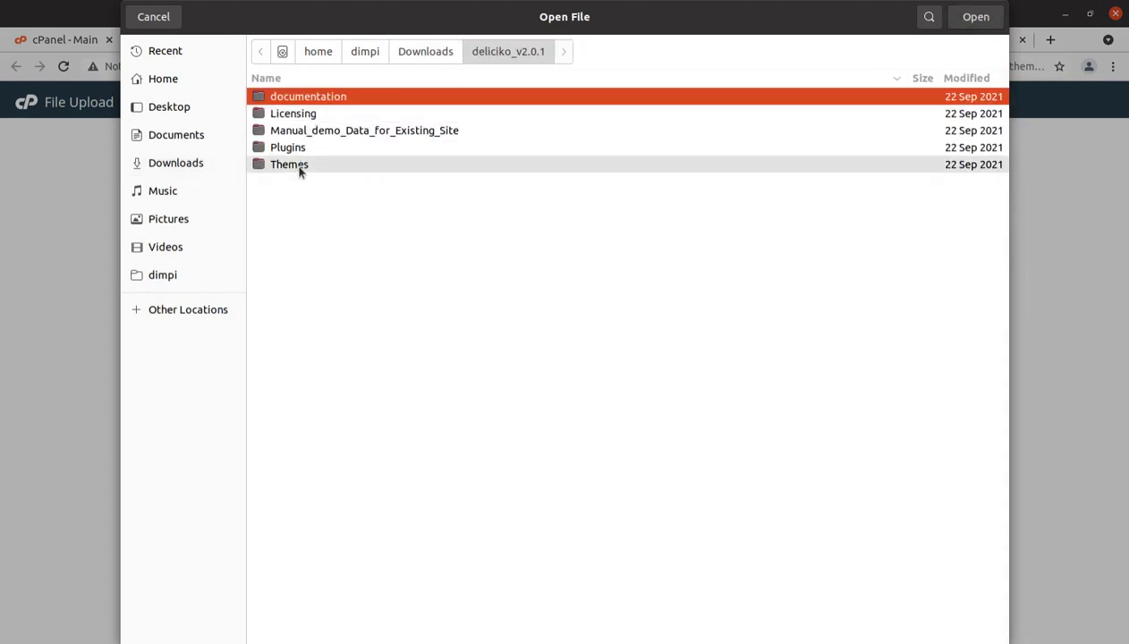
double_click(295, 165)
left_click(973, 18)
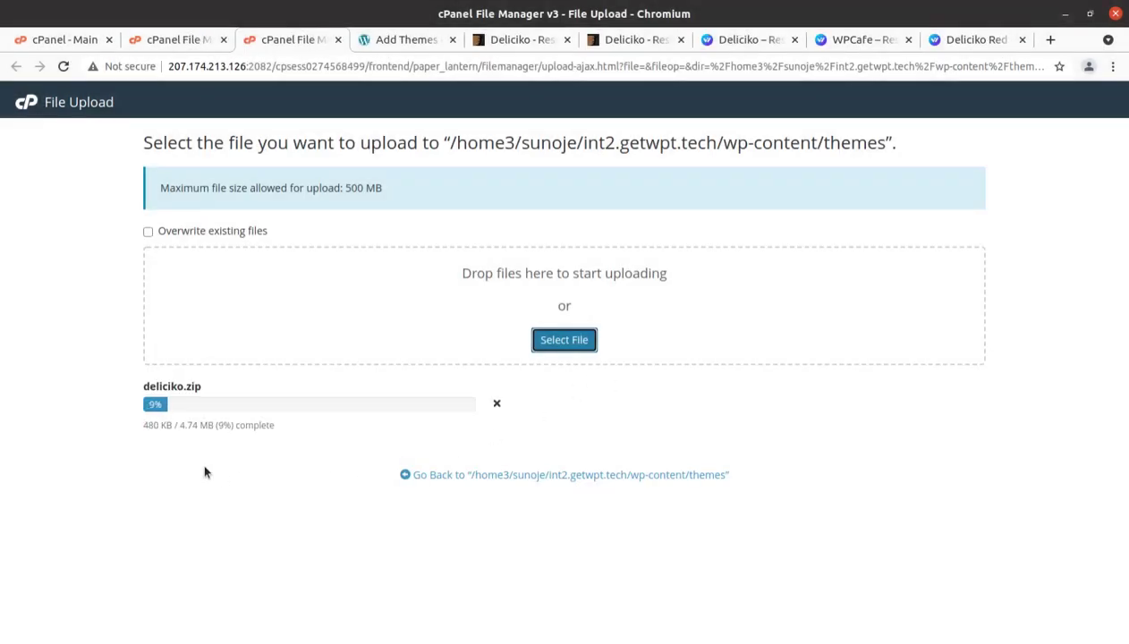
double_click(184, 426)
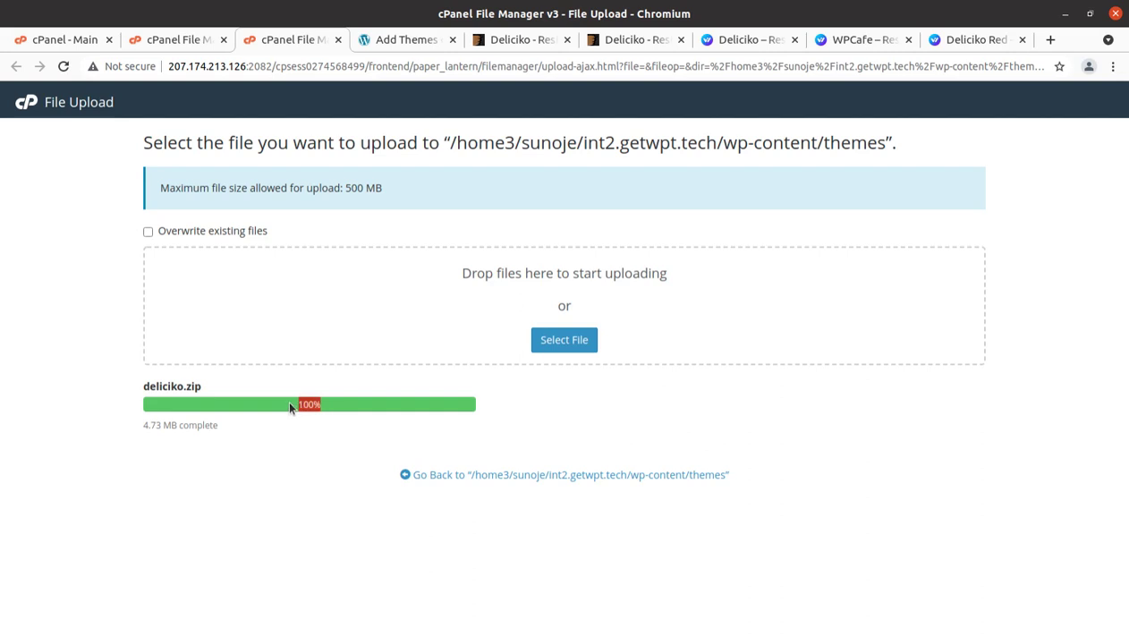
left_click(425, 479)
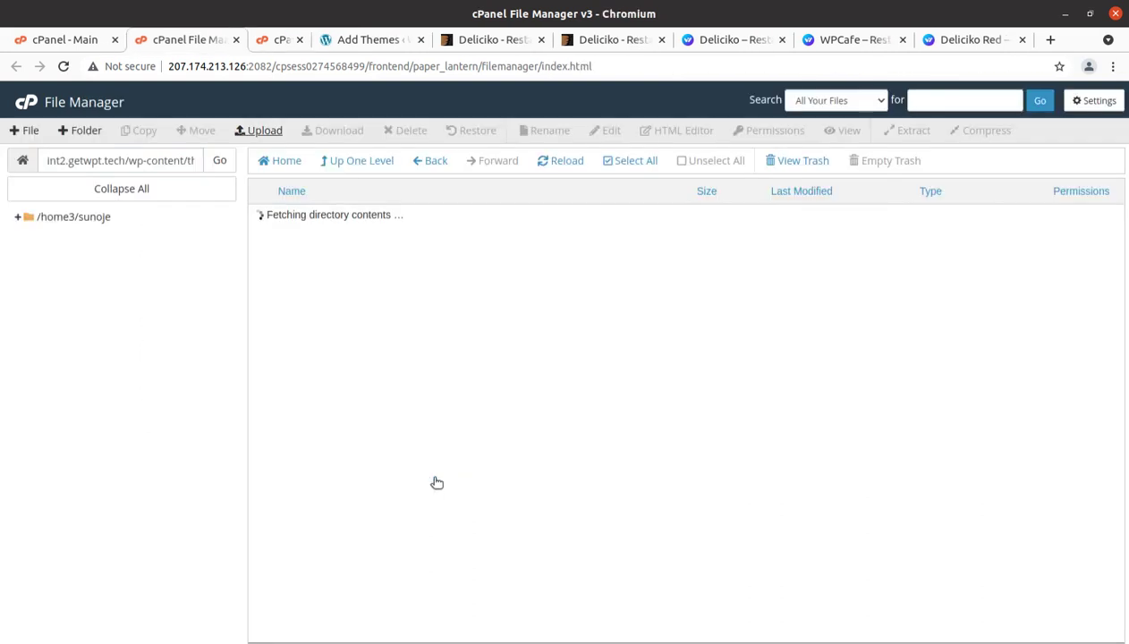
Extract deliciko.zip into themes, reload, and check the extracted deliciko folder's contents.
left_click(337, 251)
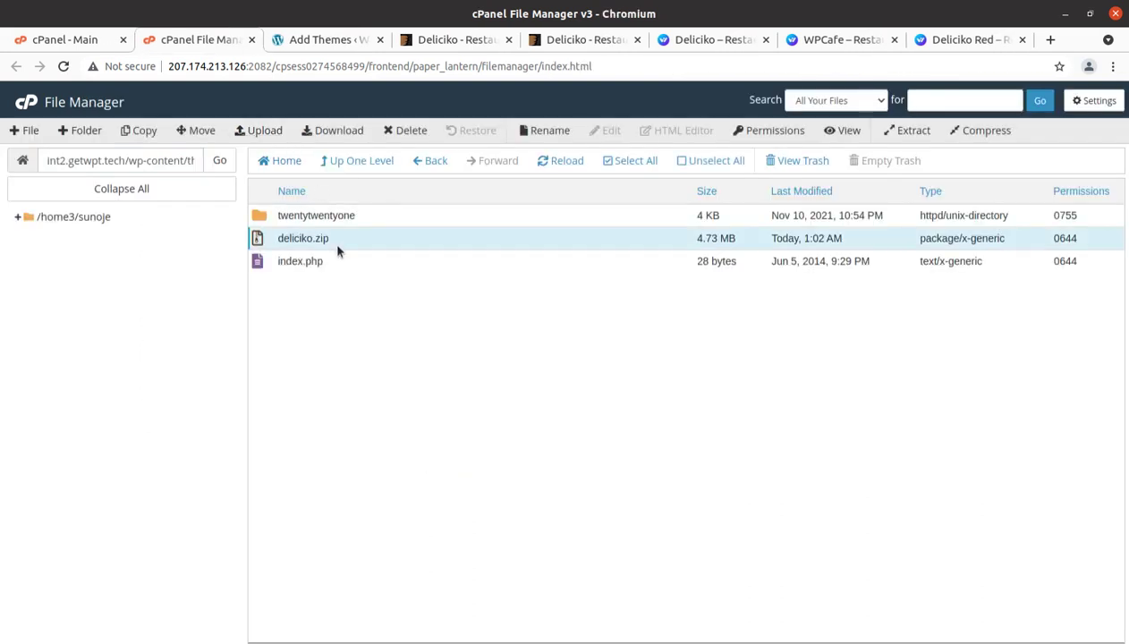
right_click(337, 247)
left_click(374, 417)
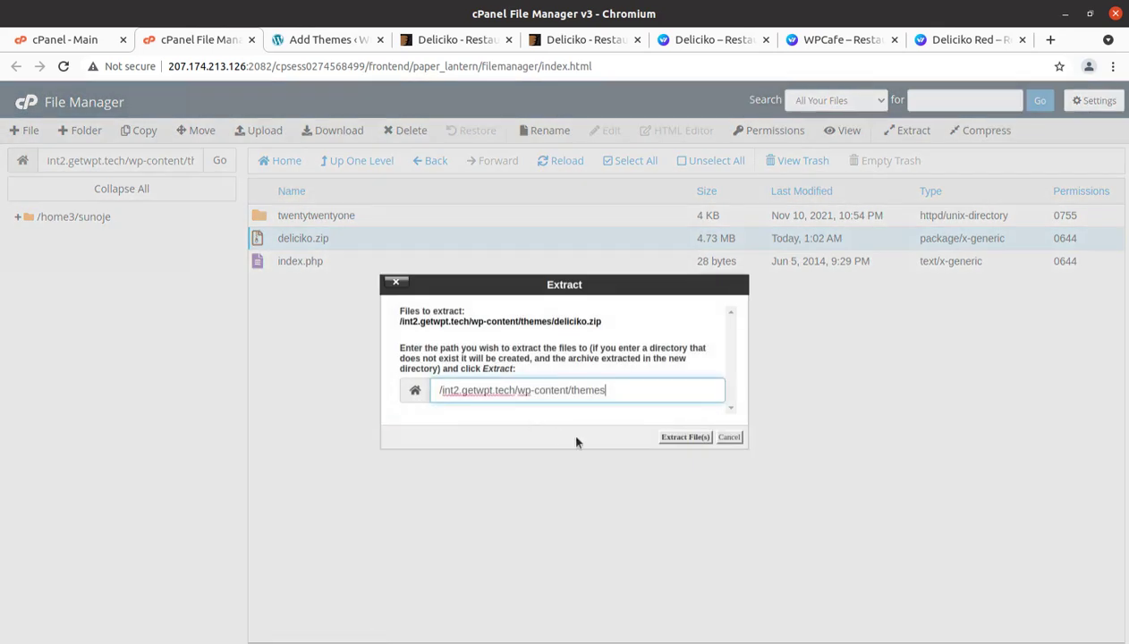
left_click(682, 437)
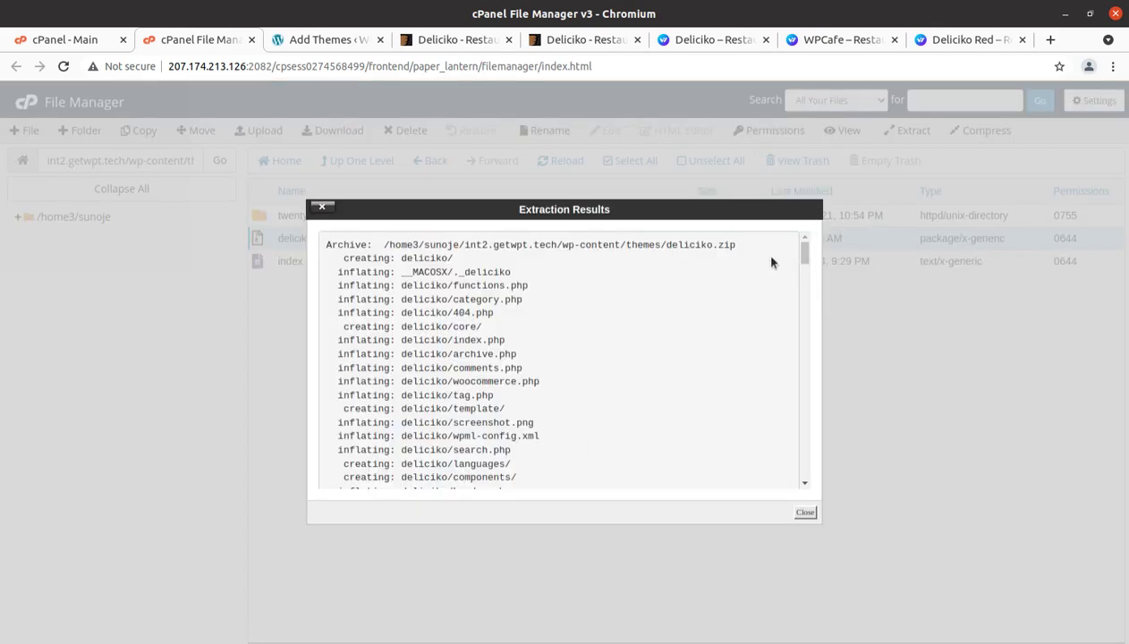
left_click(804, 512)
left_click(548, 161)
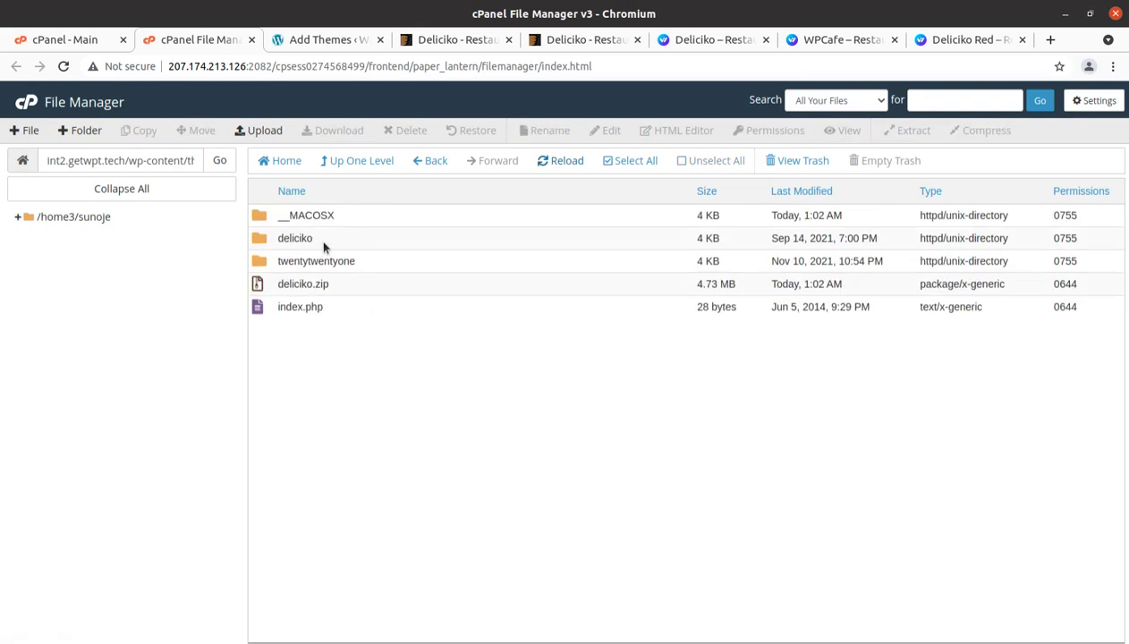
double_click(323, 246)
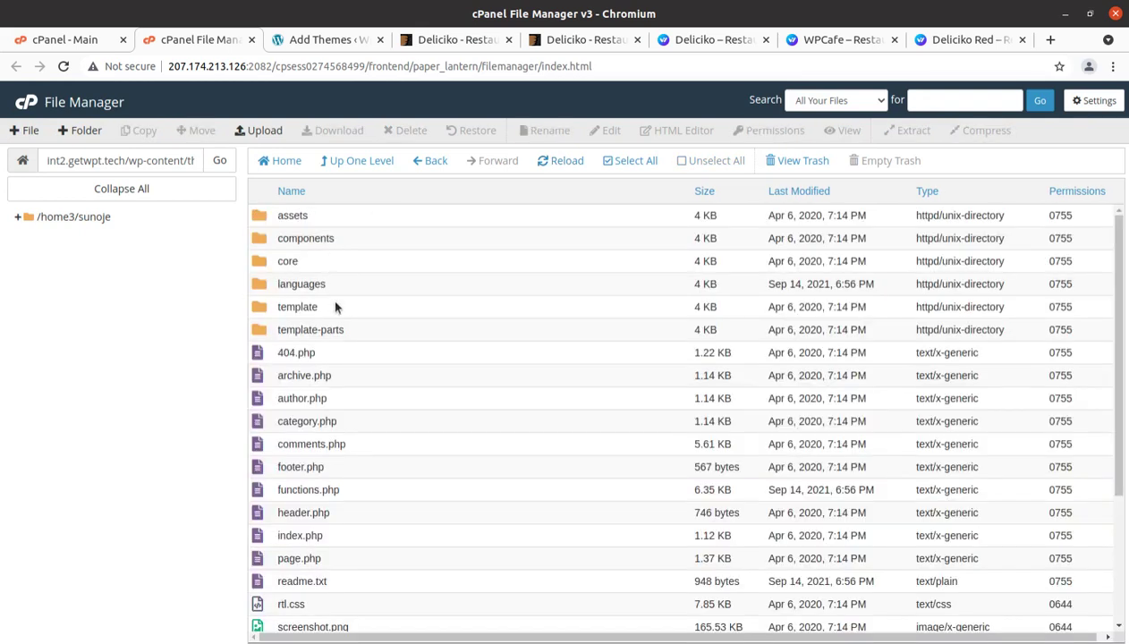
scroll(361, 380, "down", 4)
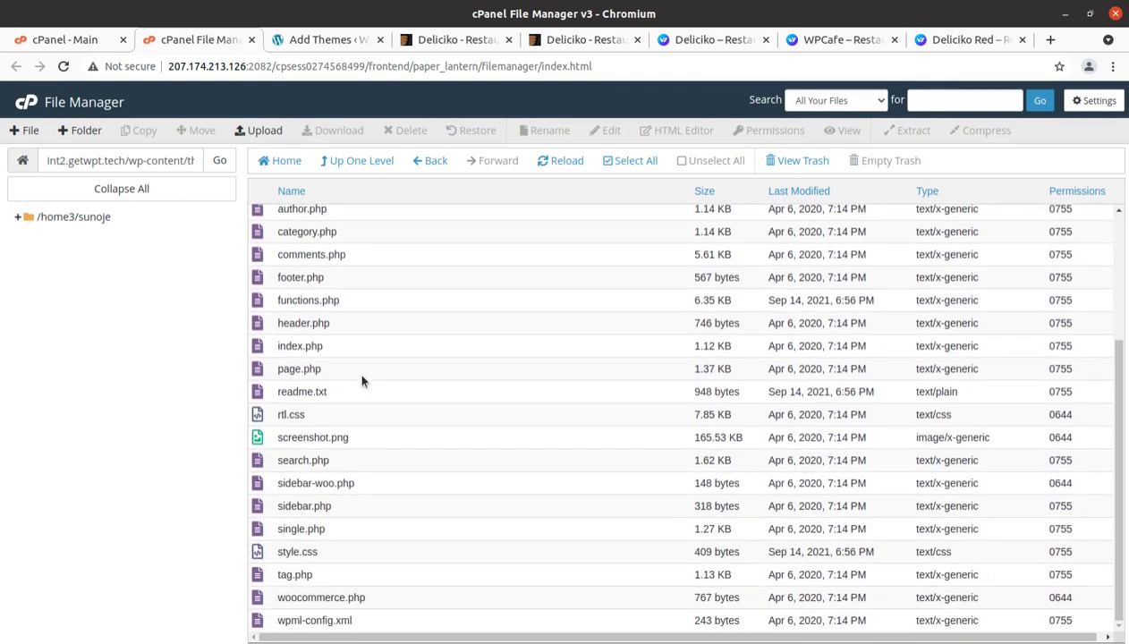
left_click(358, 163)
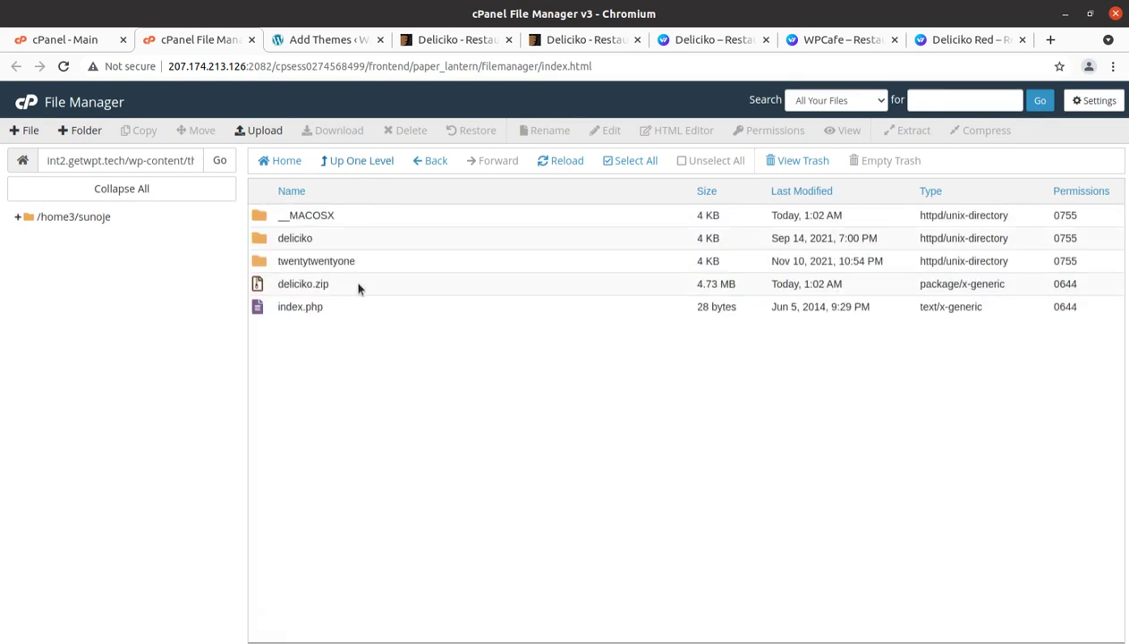
Delete deliciko.zip from the themes folder.
left_click(355, 286)
left_click(403, 130)
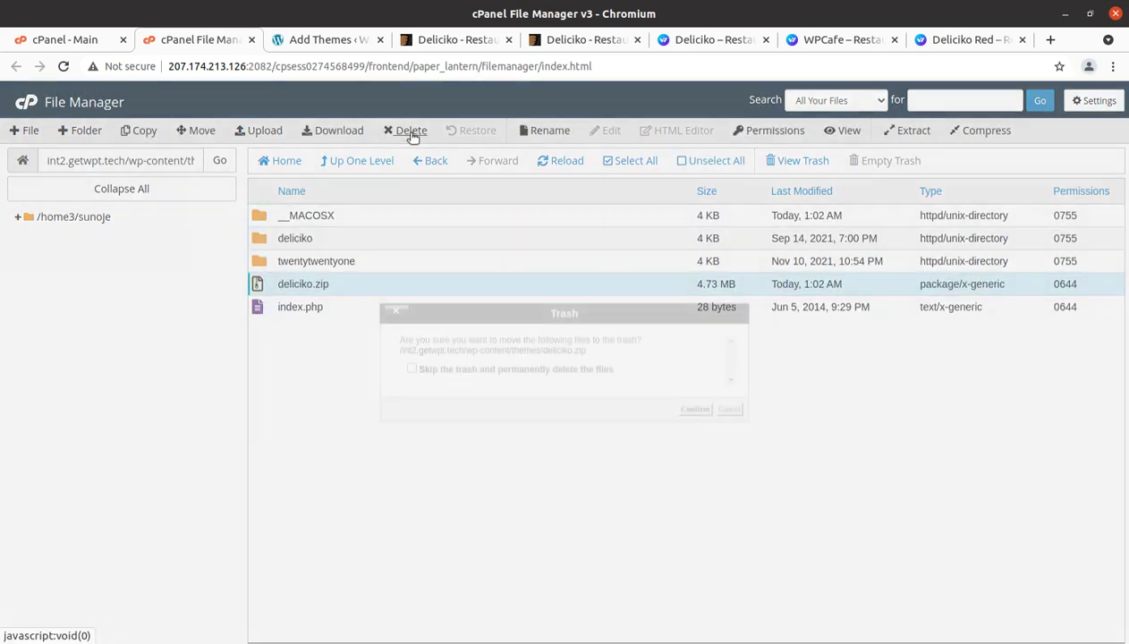
left_click(695, 408)
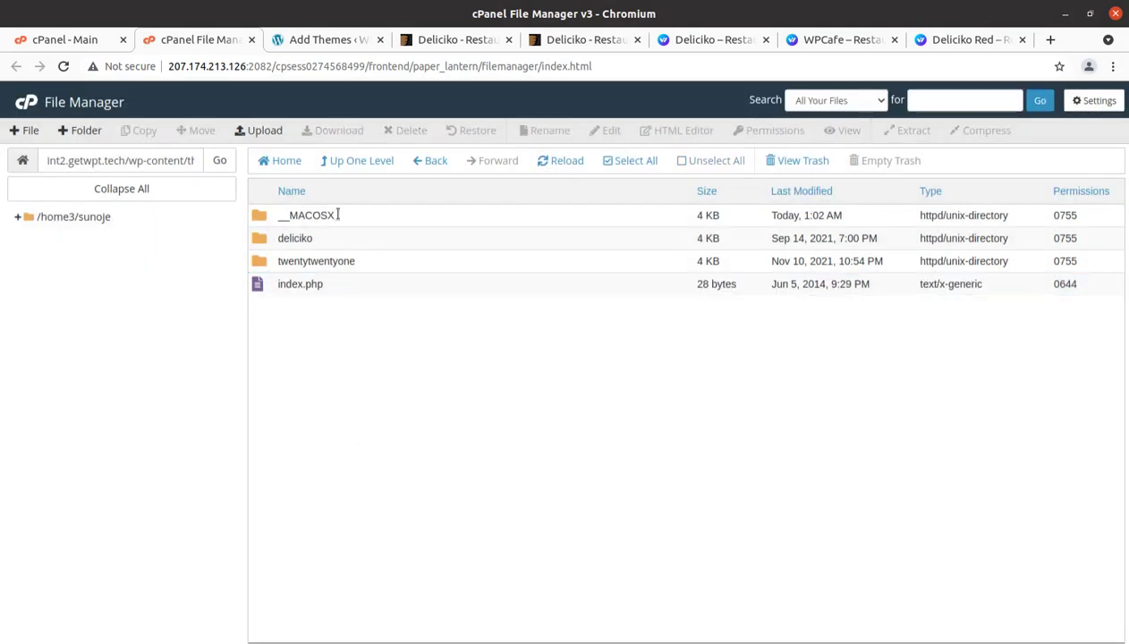
Permanently delete the __MACOSX folder, skipping the trash, then return to Add Themes.
left_click(370, 214)
left_click(402, 131)
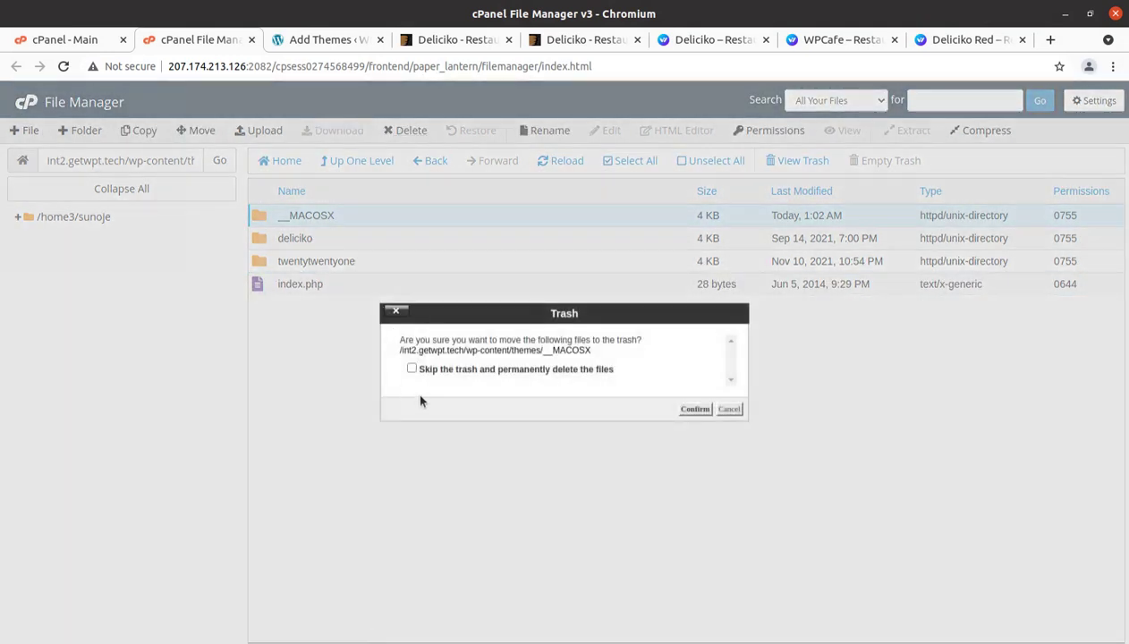
left_click(412, 369)
left_click(695, 410)
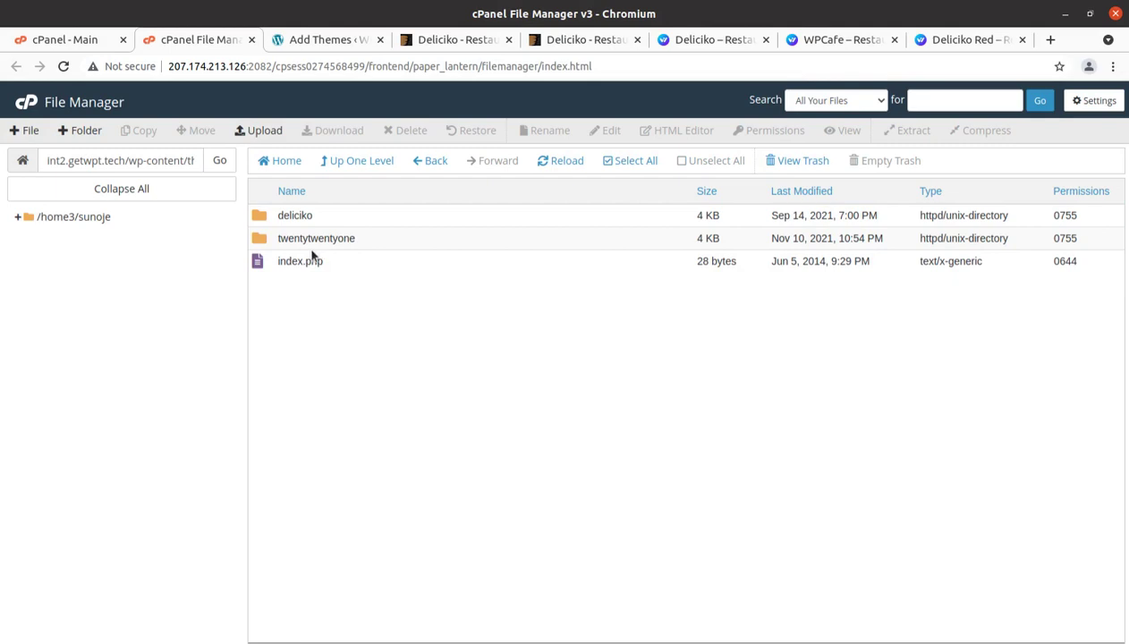
left_click(315, 40)
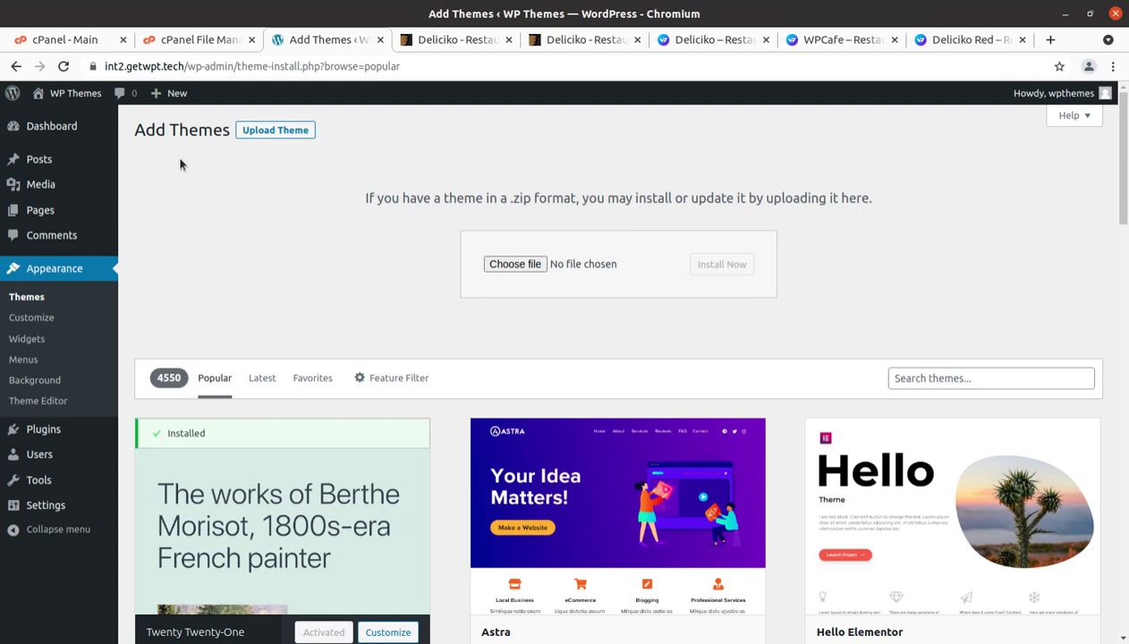
Check the wp-content/themes path in cPanel, then go to WordPress's installed Themes page to find Deliciko.
left_click(183, 40)
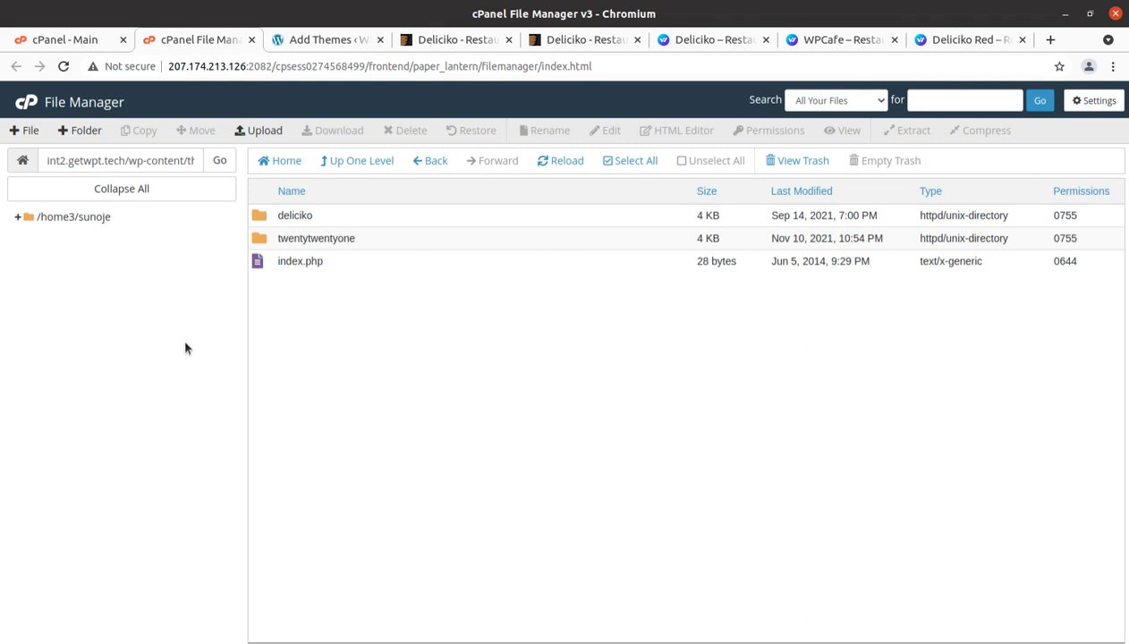
left_click_drag(131, 160, 344, 61)
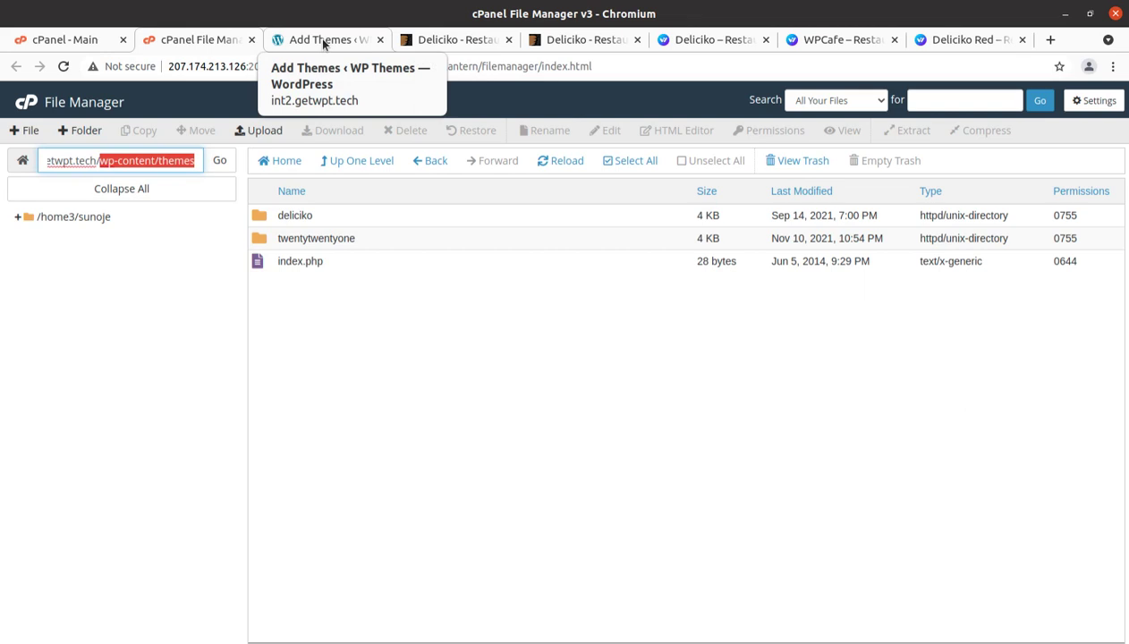
left_click(324, 41)
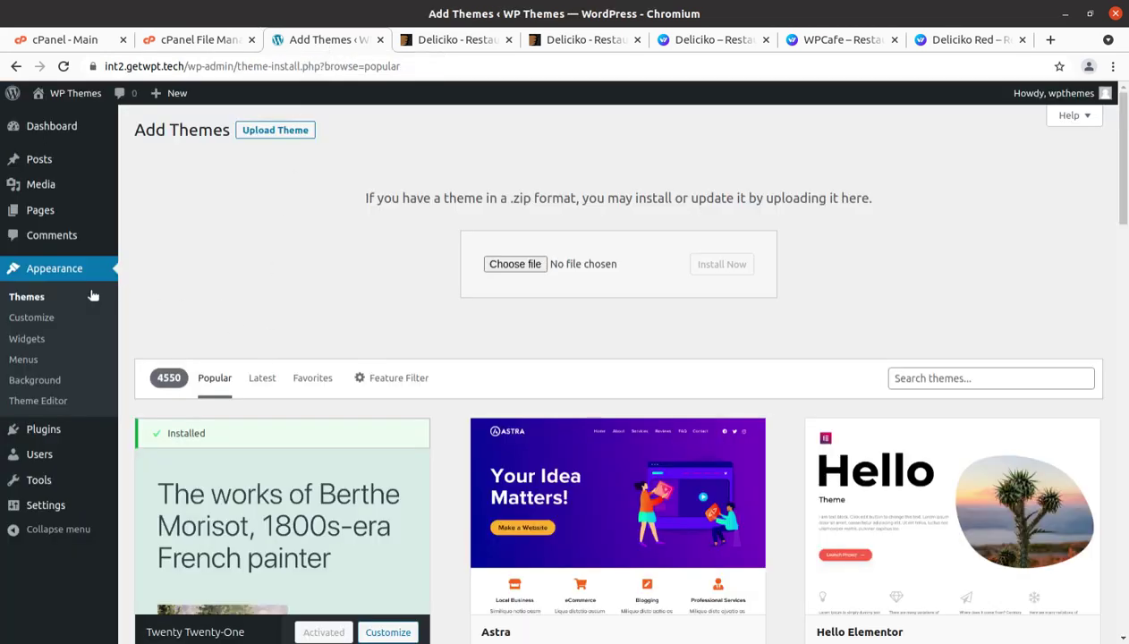
left_click(39, 303)
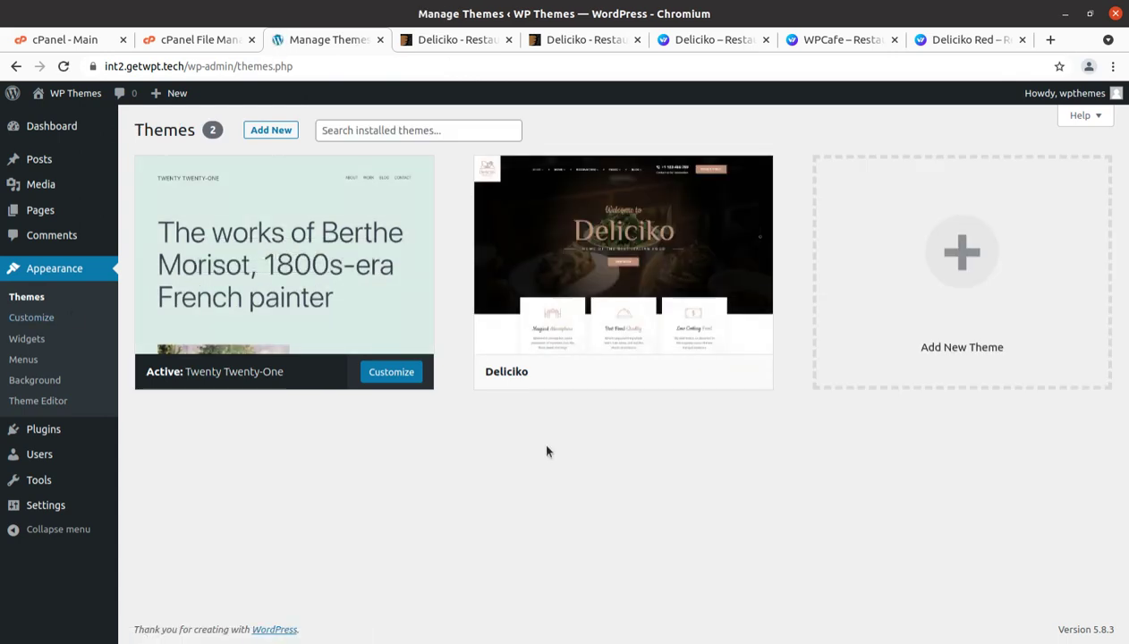
Review the Deliciko theme's title, author and description, then activate it.
mouse_move(604, 288)
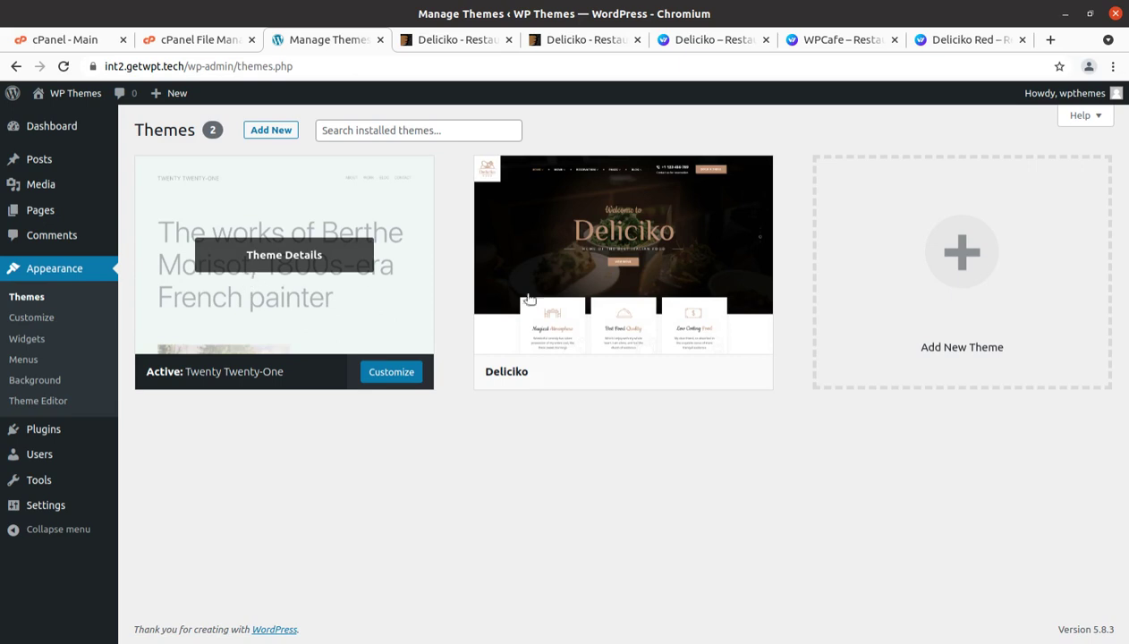
left_click(624, 255)
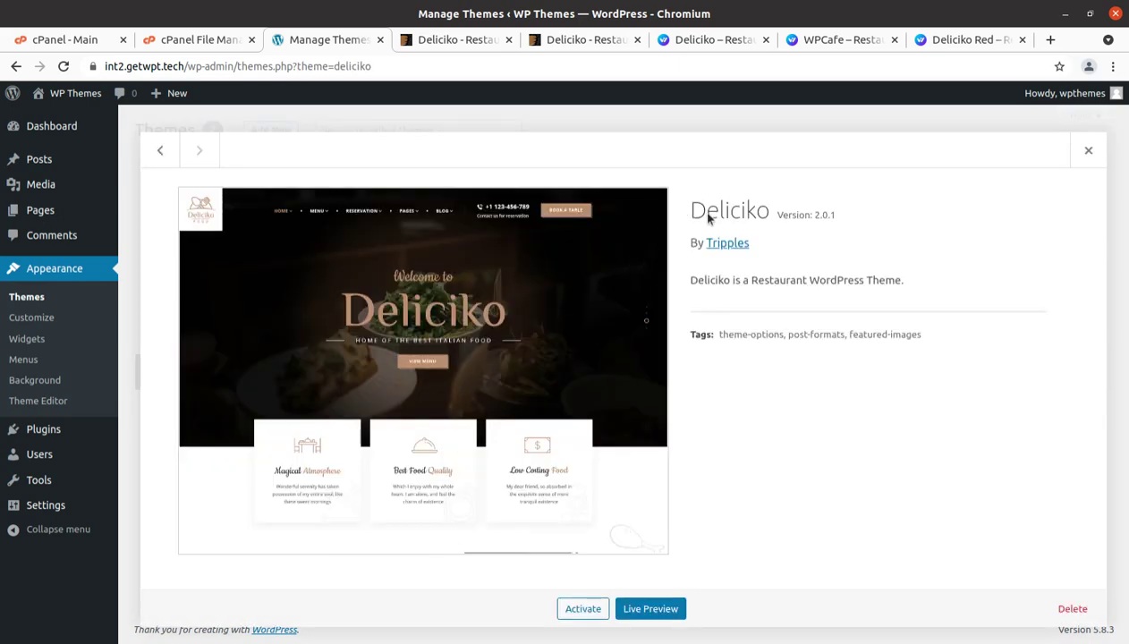
left_click_drag(697, 213, 762, 217)
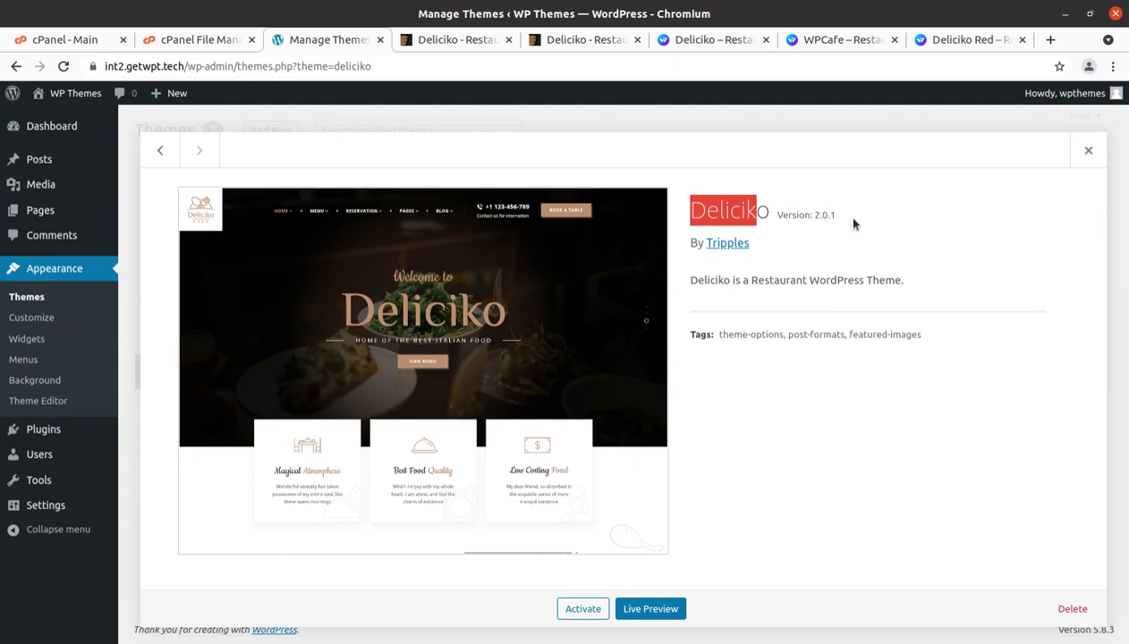
left_click(816, 238)
left_click_drag(753, 245, 688, 245)
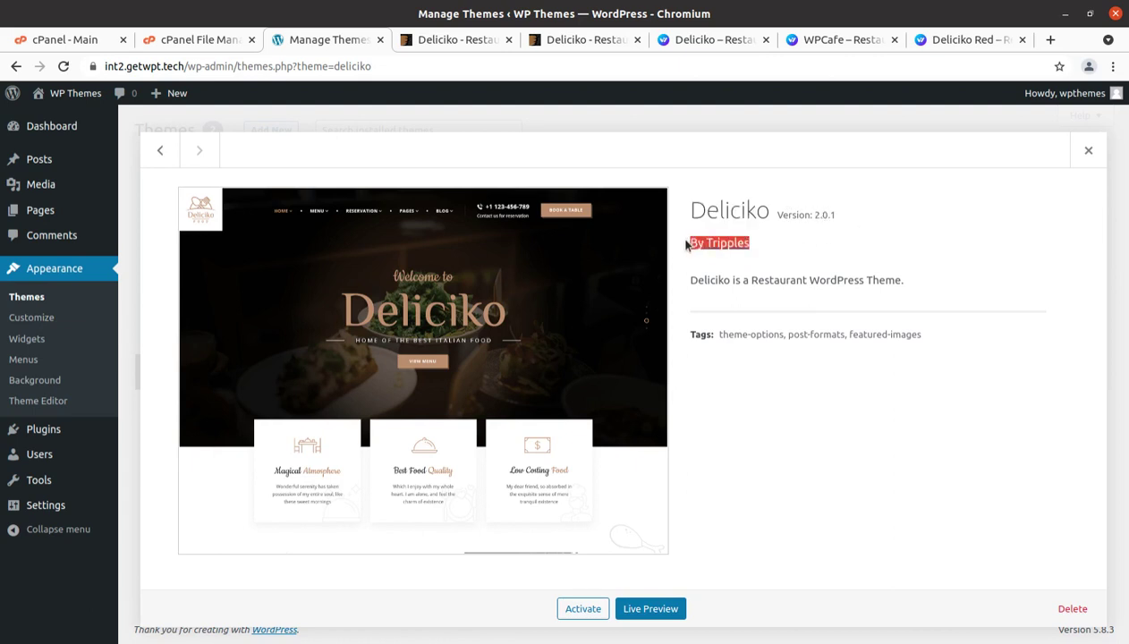
left_click(680, 286)
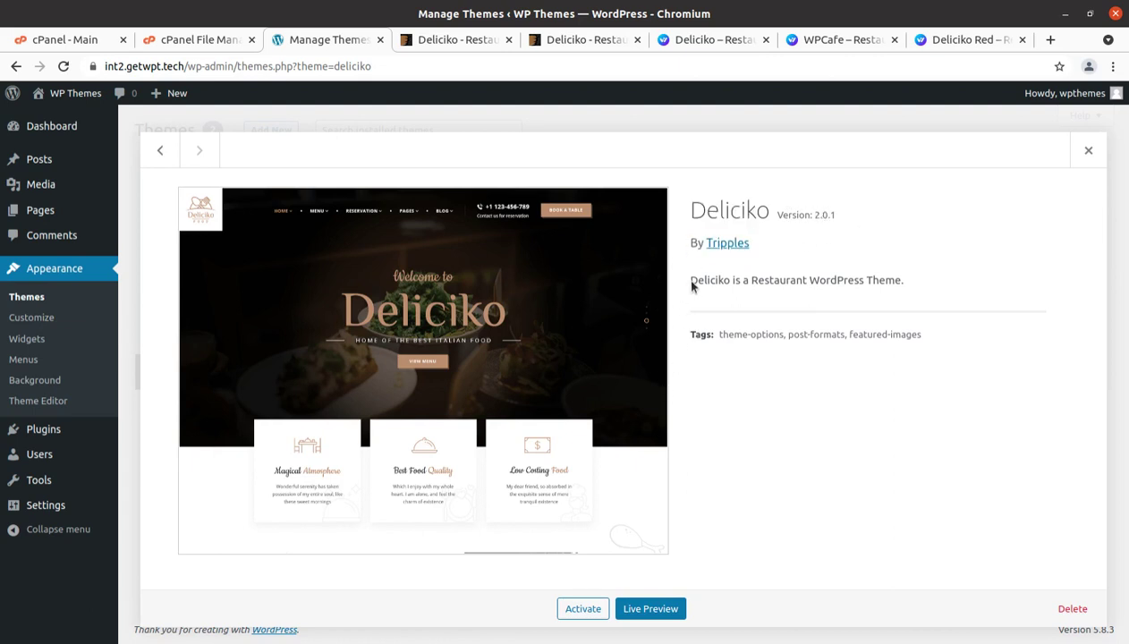
left_click_drag(750, 288, 819, 292)
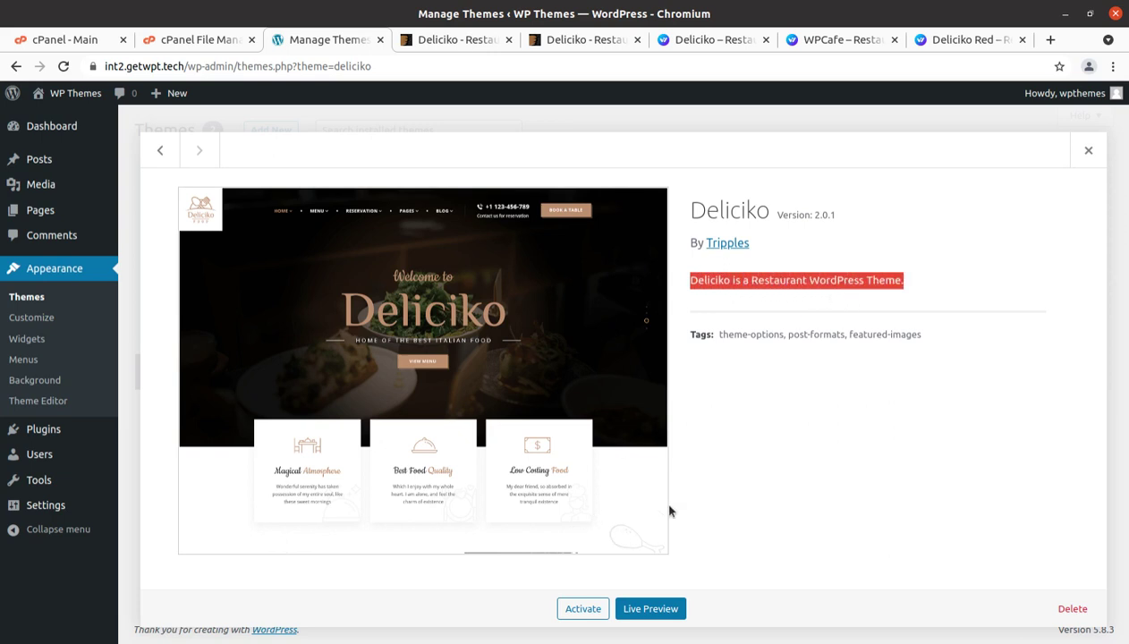
left_click(584, 610)
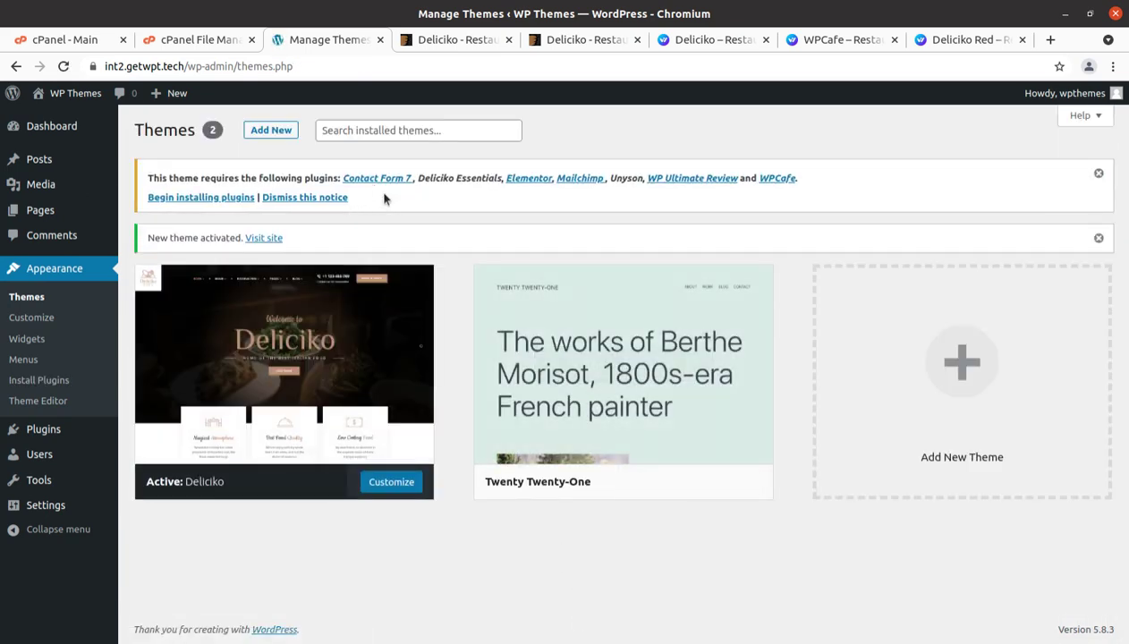
Read the notice listing required plugins such as Deliciko Essentials, Mailchimp, Unyson and WP Ultimate Review.
left_click_drag(333, 178, 407, 199)
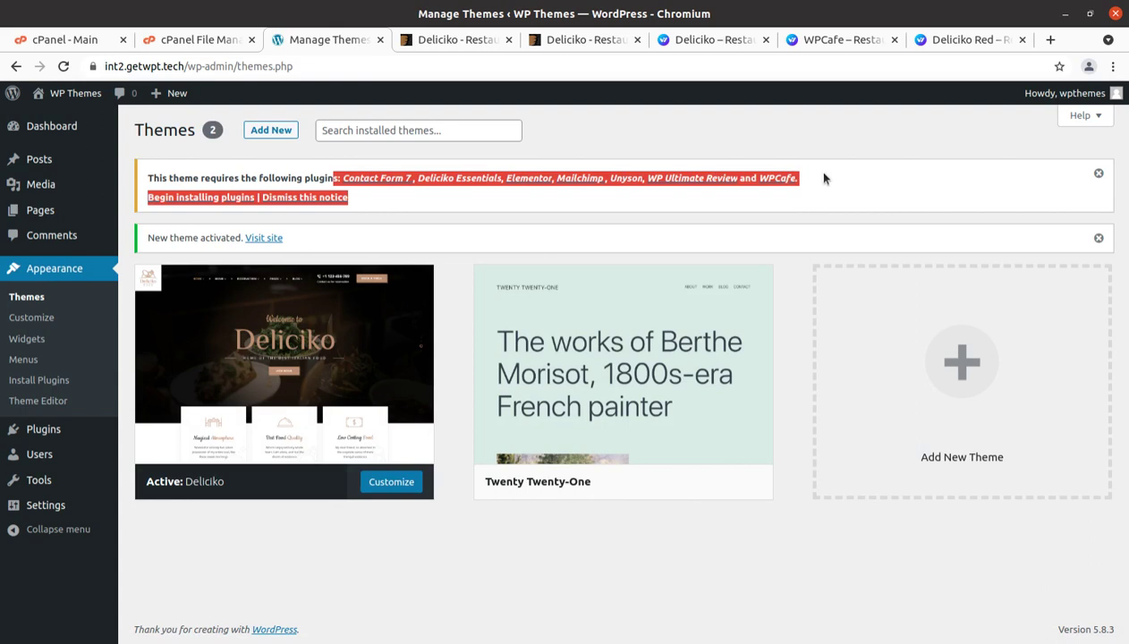
left_click(366, 204)
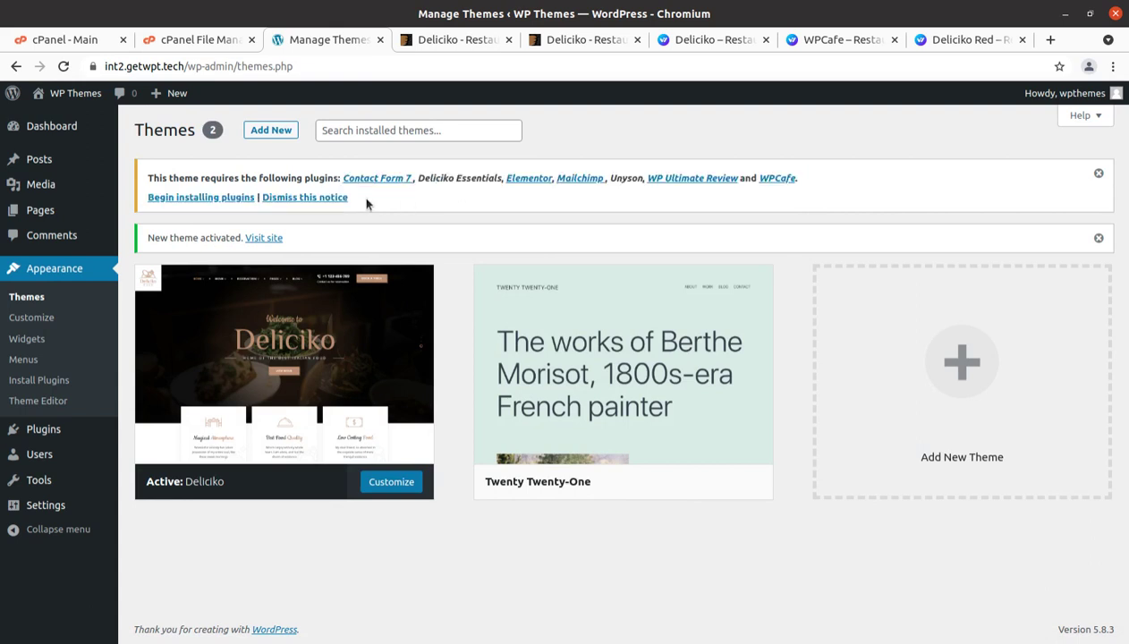
Open Install Required Plugins, review the seven plugins and their sources, and check WPCafe's details.
left_click(190, 198)
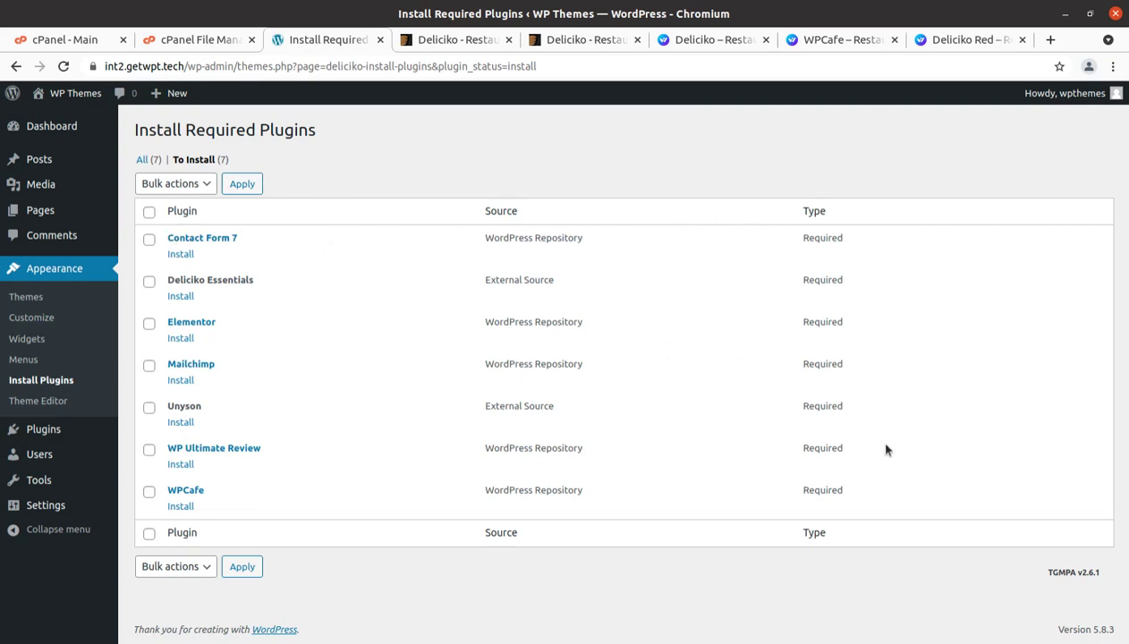
left_click_drag(854, 497, 257, 235)
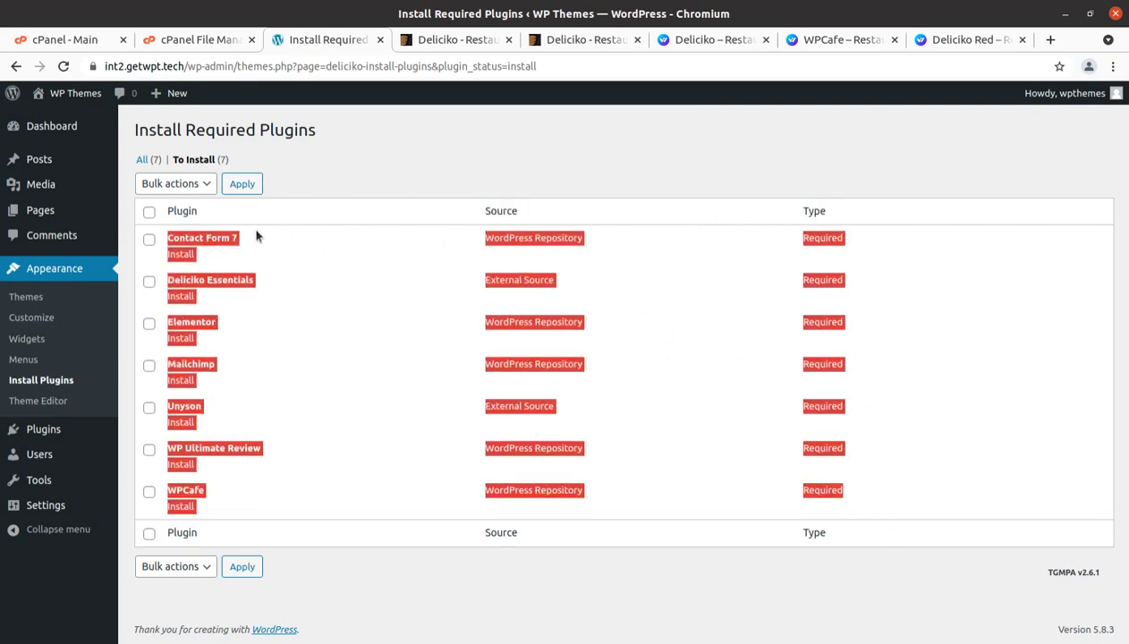
left_click(399, 147)
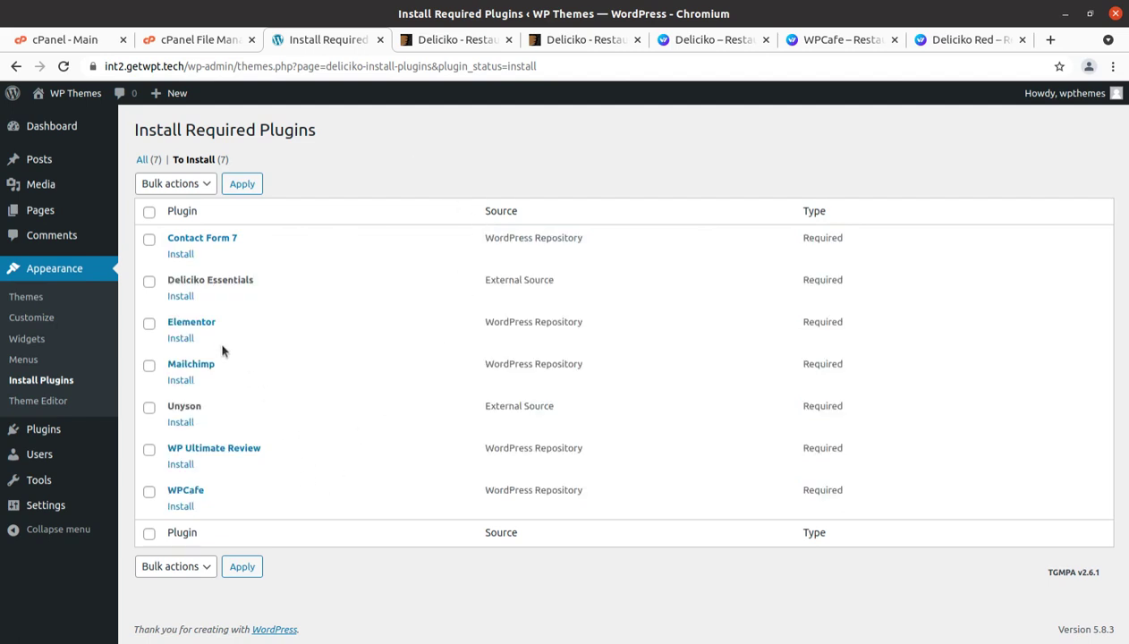
left_click_drag(230, 321, 166, 329)
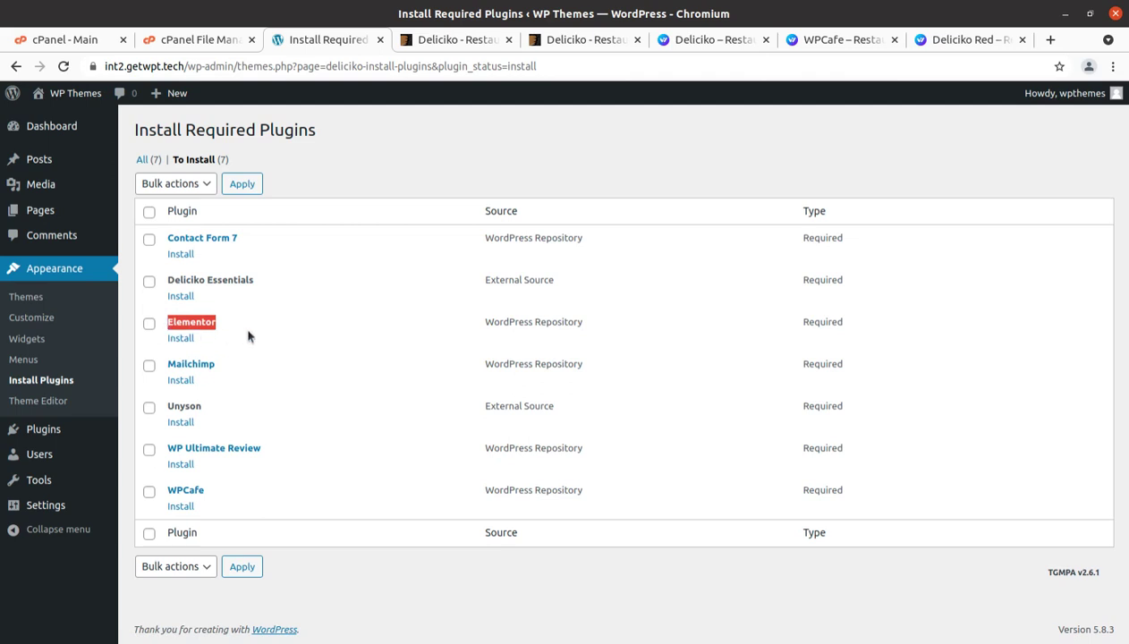
left_click_drag(620, 325, 451, 324)
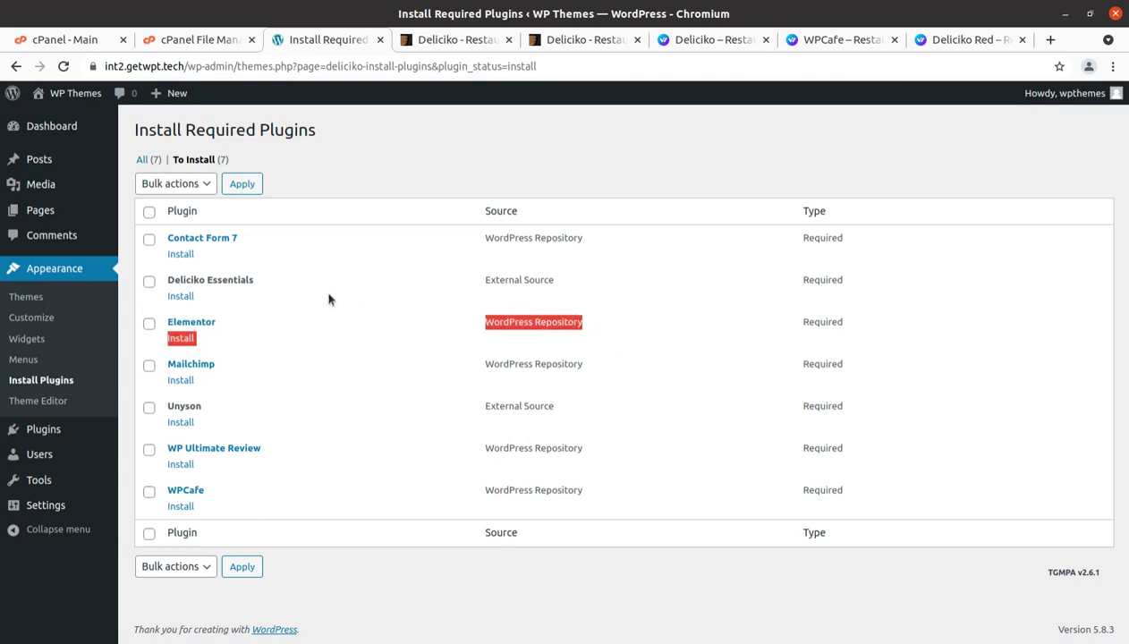
left_click_drag(261, 283, 179, 283)
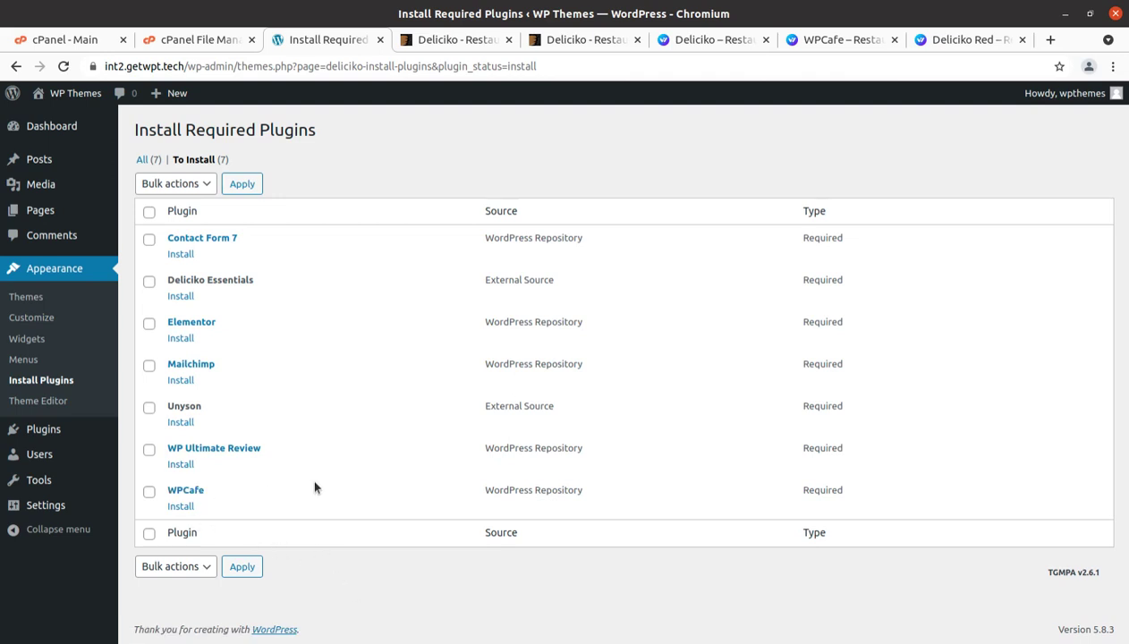
left_click(185, 494)
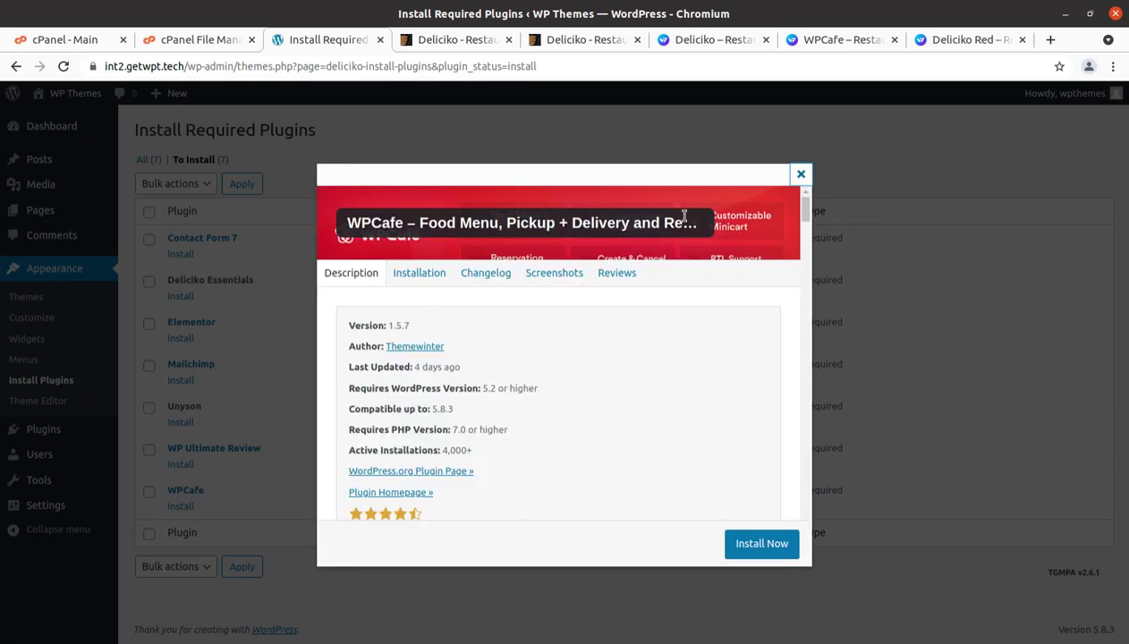
left_click(800, 175)
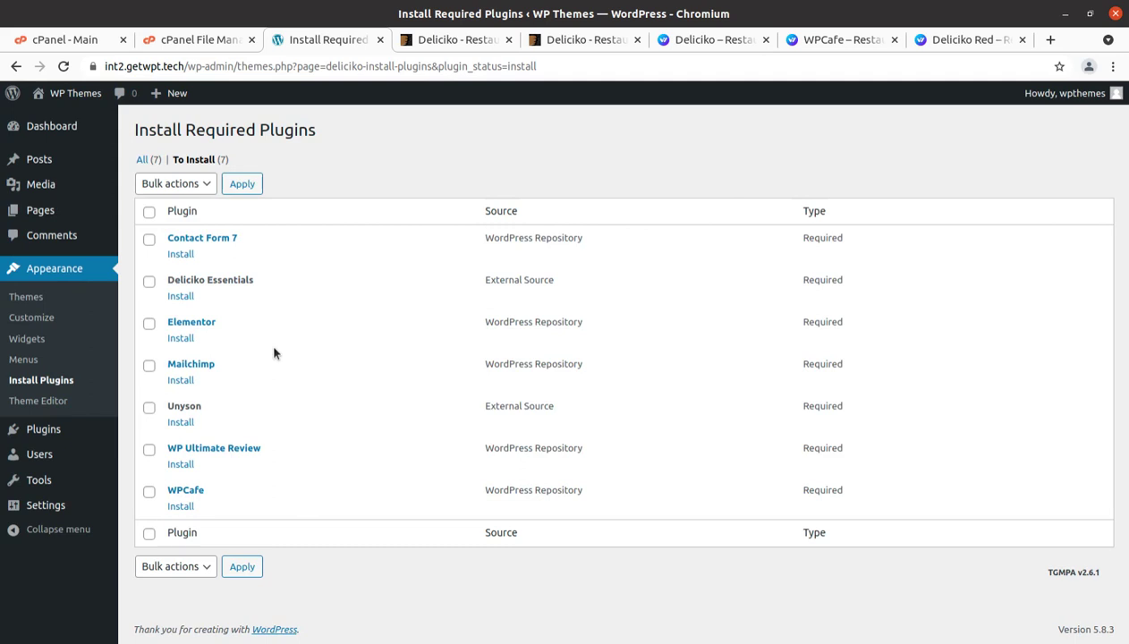
Bulk-install and activate all seven required plugins, then confirm the completion message.
left_click(148, 213)
left_click(188, 189)
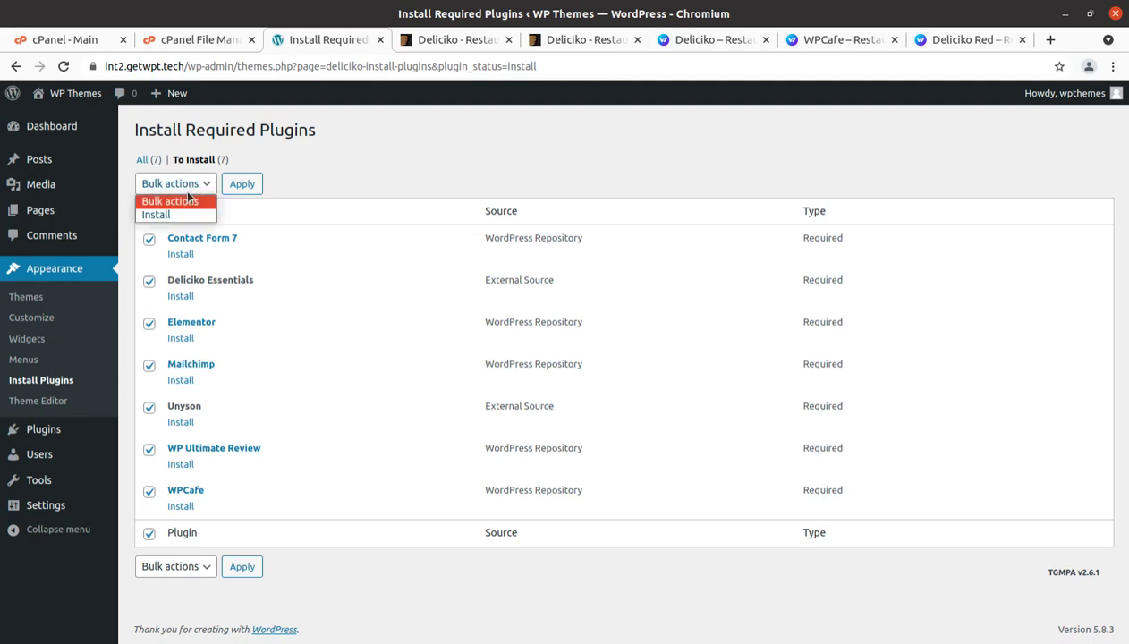
left_click(170, 213)
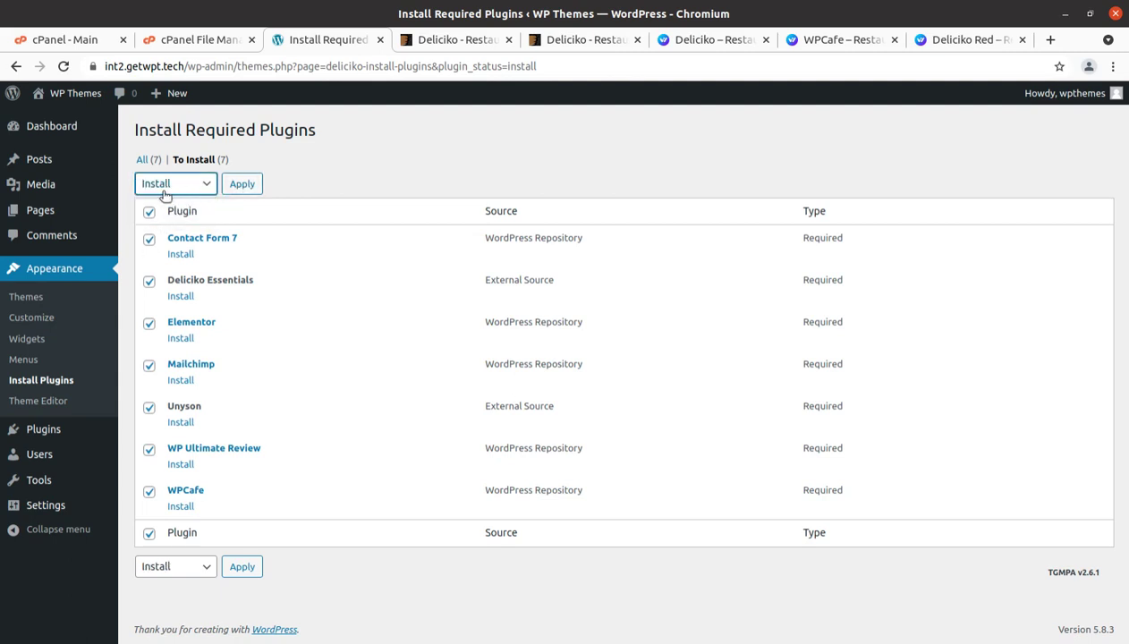
left_click(238, 187)
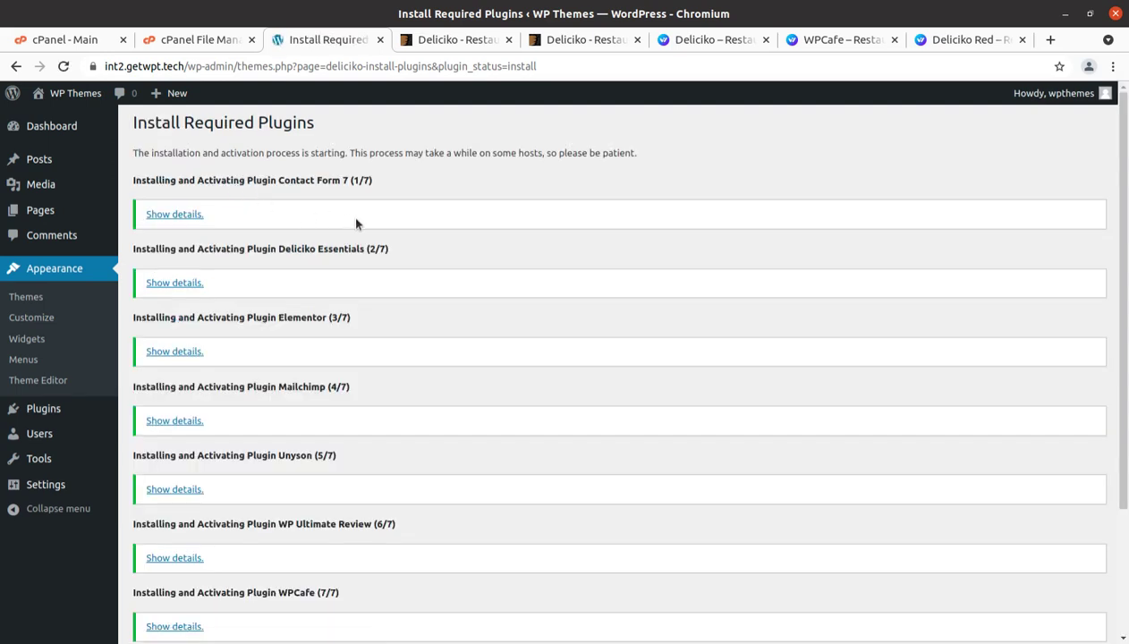
scroll(383, 288, "down", 4)
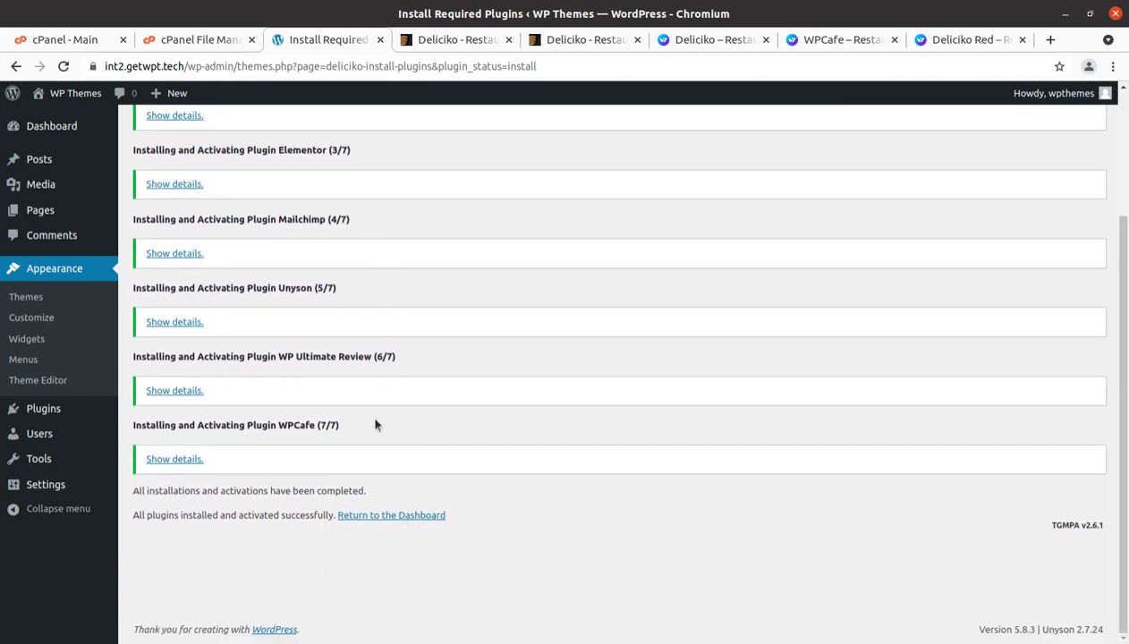
left_click_drag(368, 493, 153, 497)
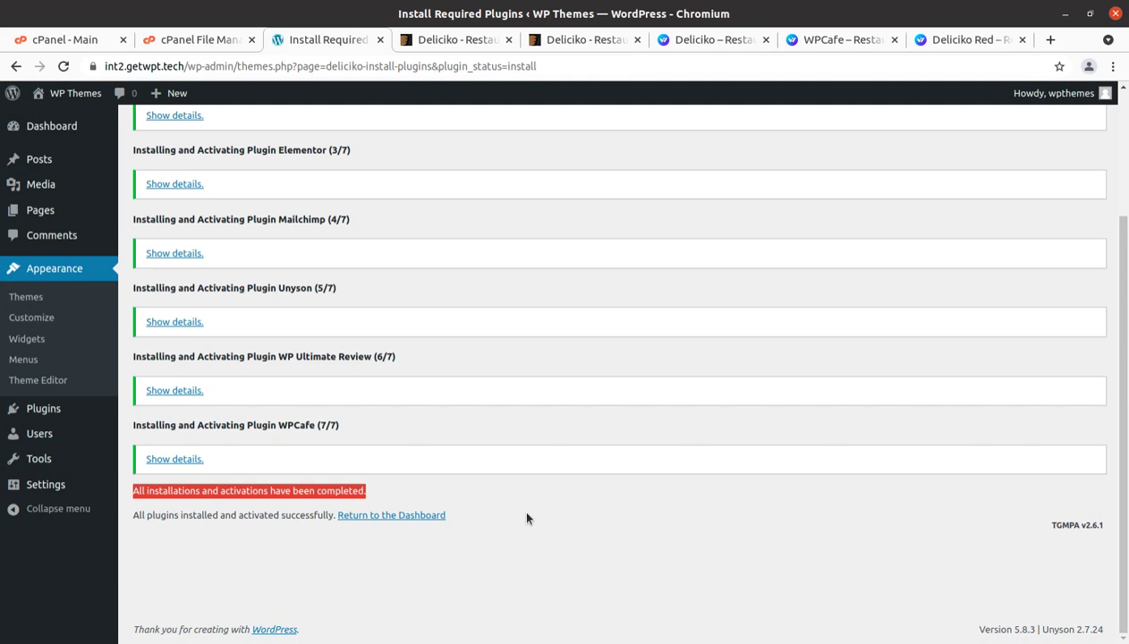
scroll(526, 518, "up", 3)
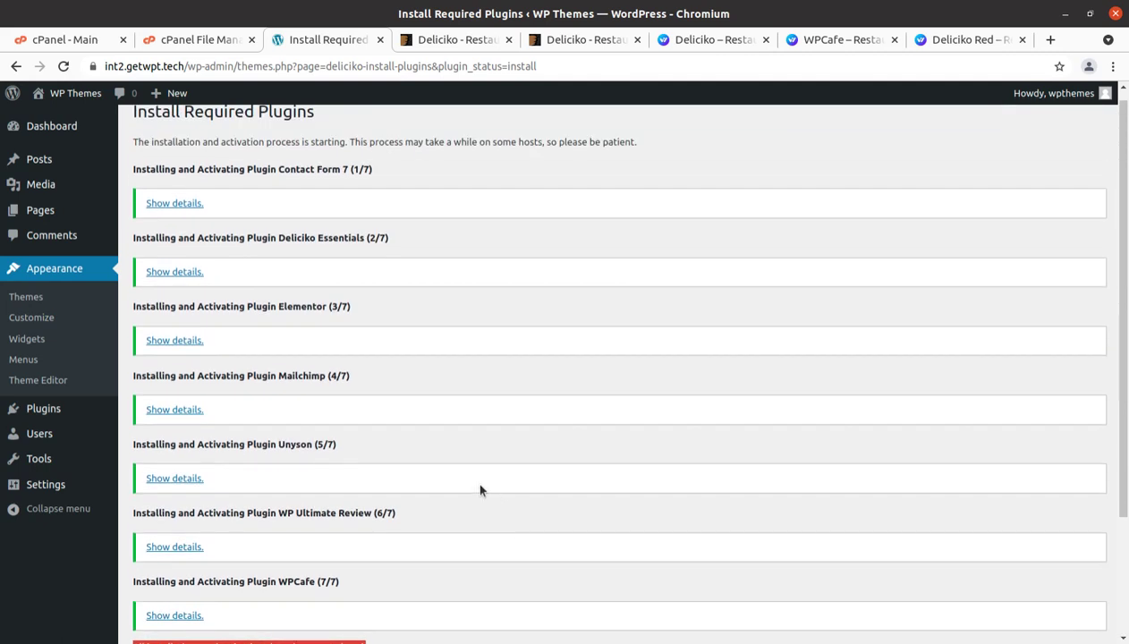
scroll(434, 456, "up", 1)
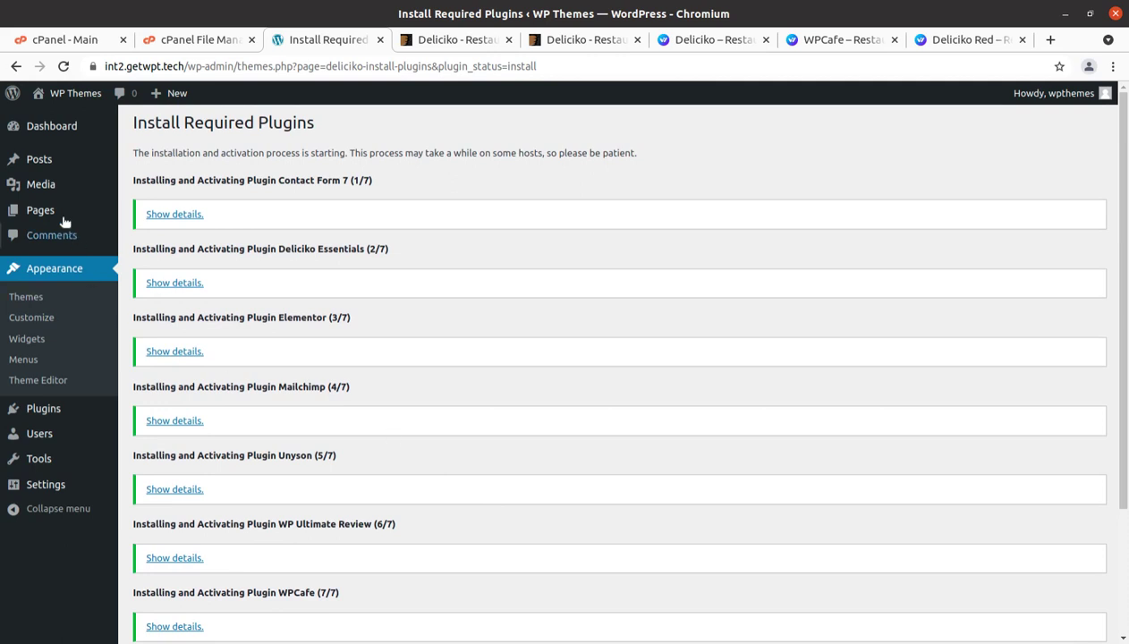
Use the Dashboard's WPCafe notice to install and activate WooCommerce 6.1.0.
left_click(45, 135)
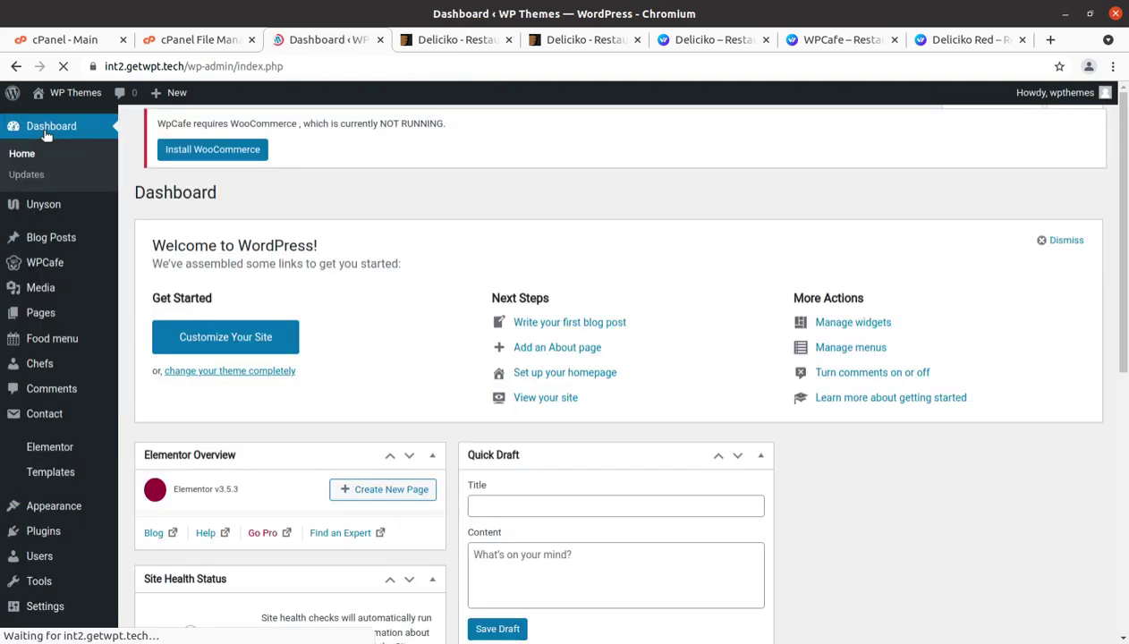
mouse_move(112, 242)
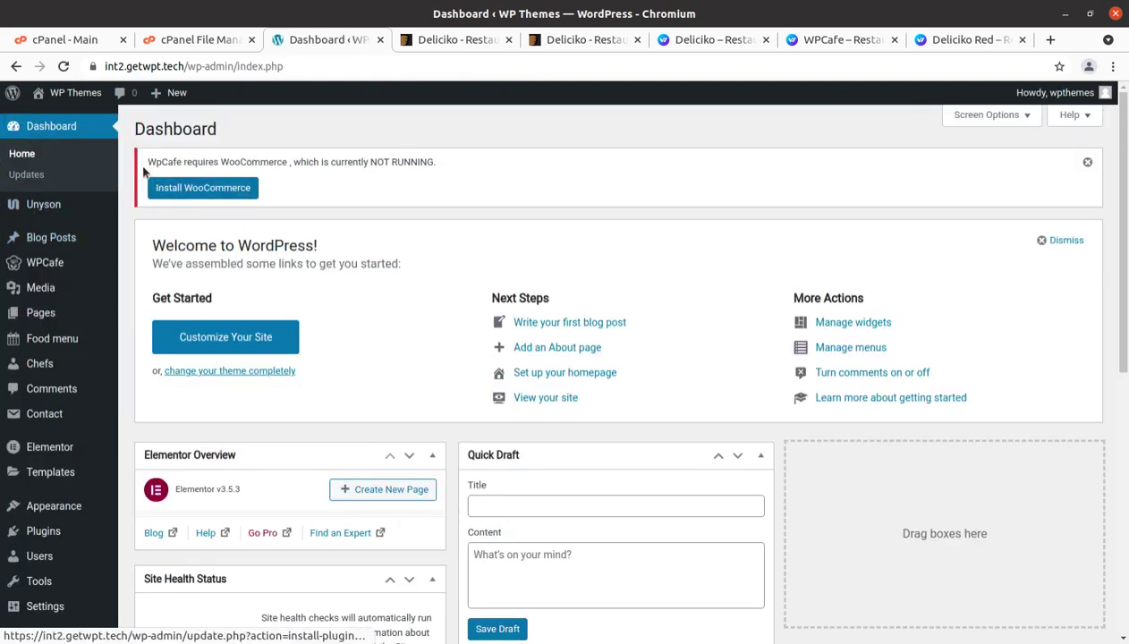
left_click_drag(147, 166, 341, 176)
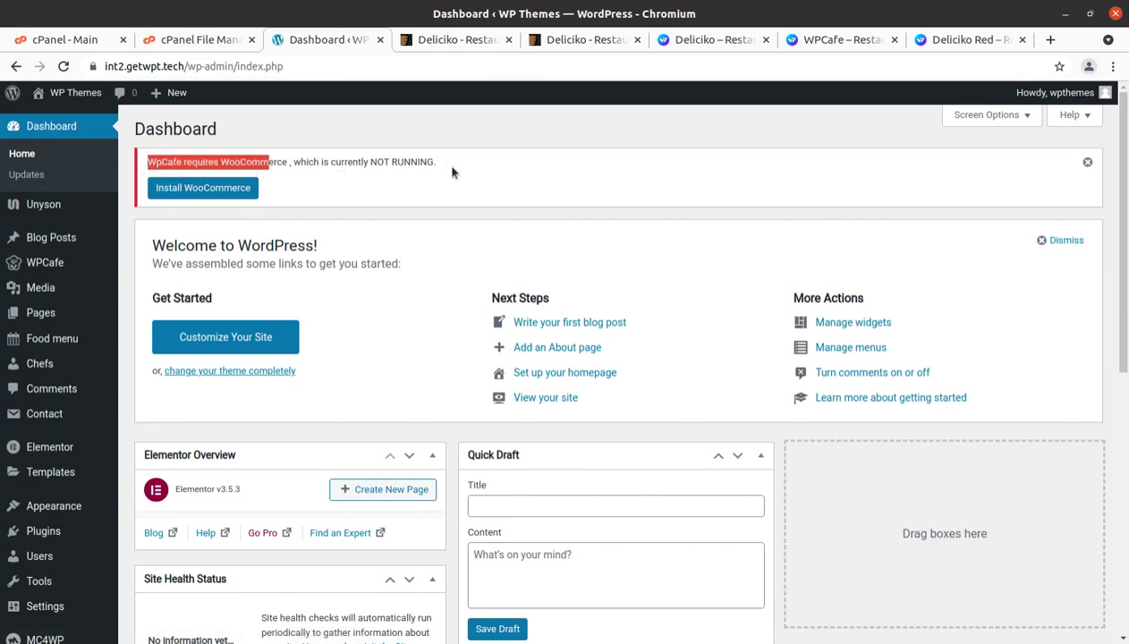
left_click(190, 189)
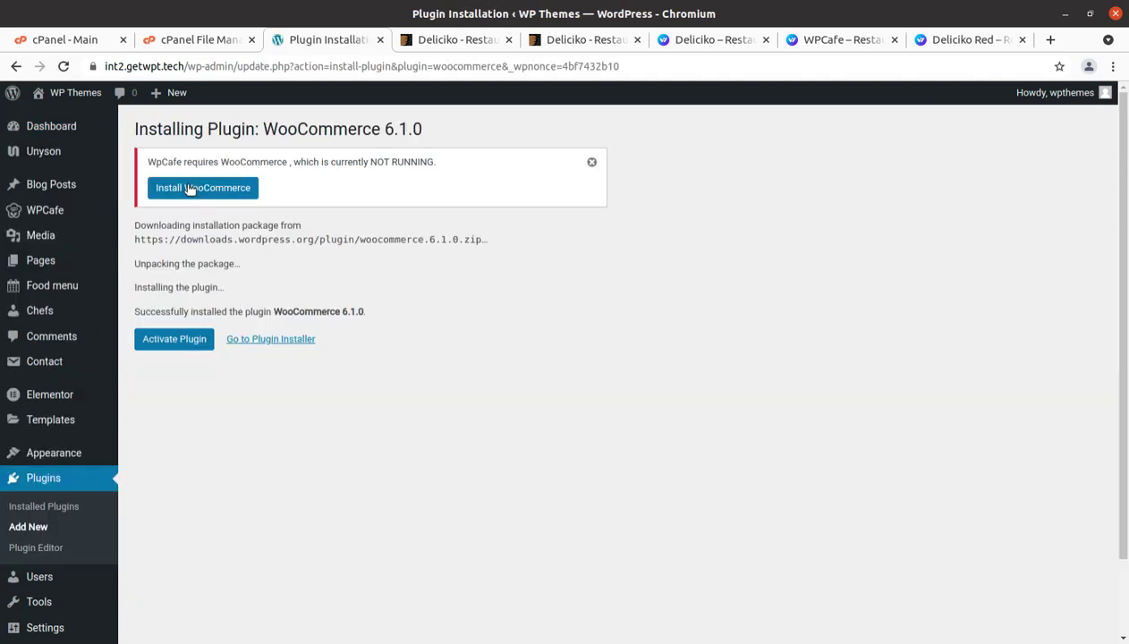
left_click(181, 338)
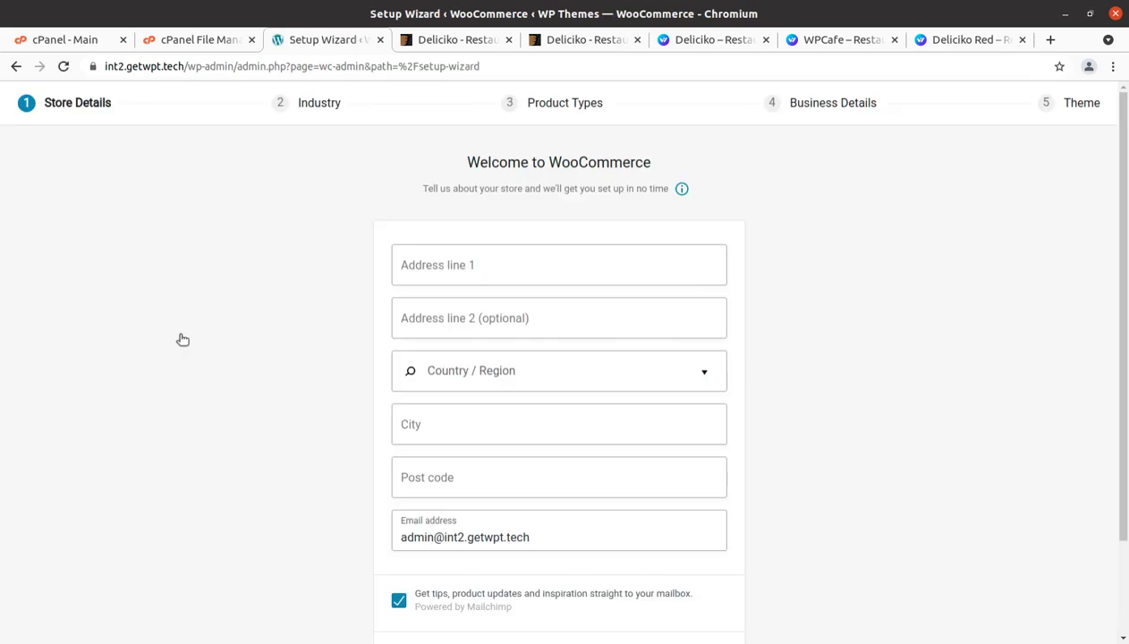
Enter the store's address line, India — Andhra Pradesh as country/region, city and post code.
left_click(437, 266)
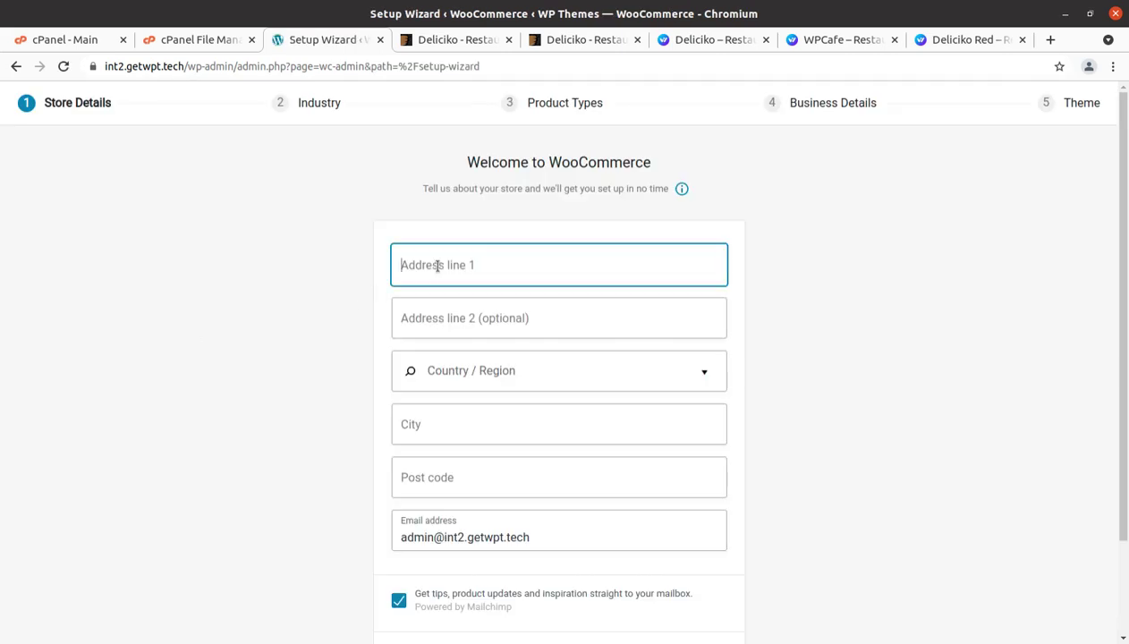
type("a")
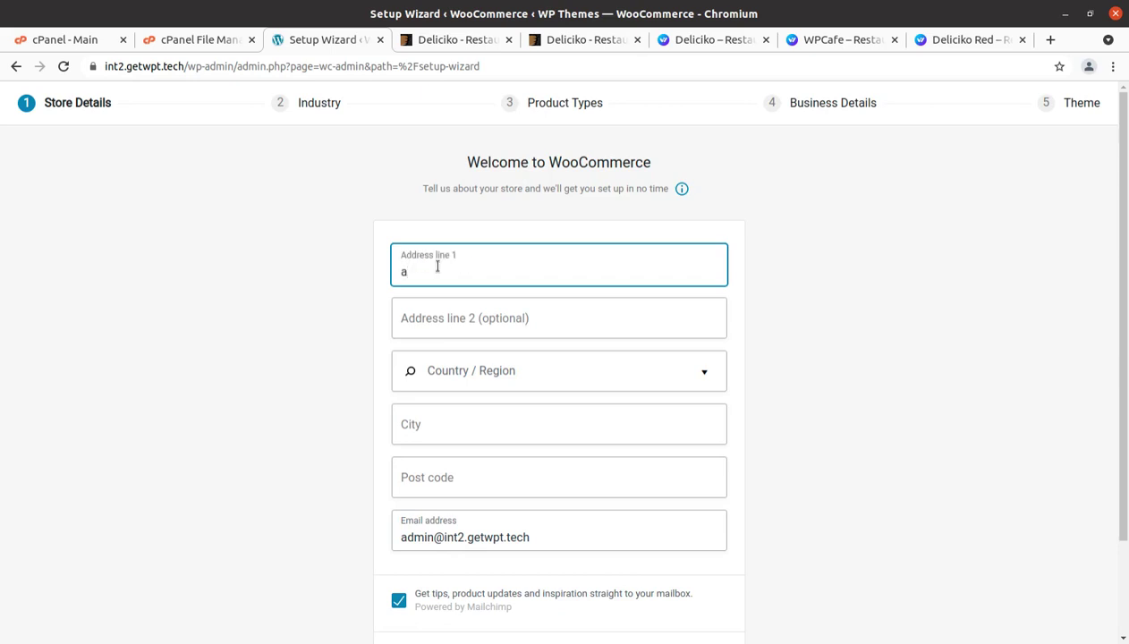
type("ddress line")
key("Tab")
key("Tab")
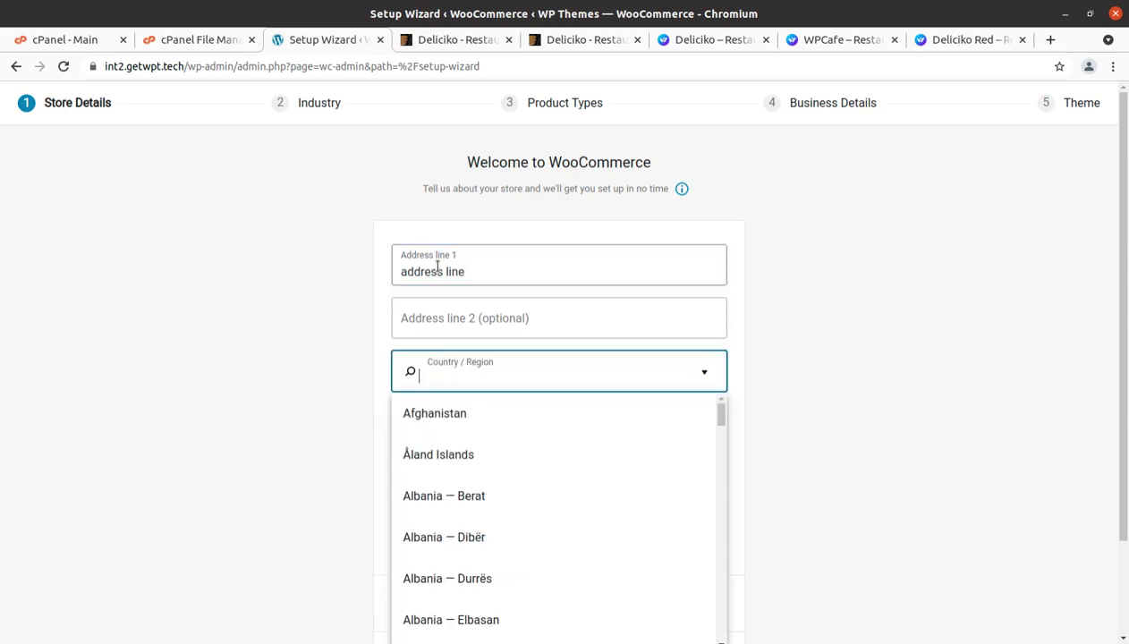
type("india")
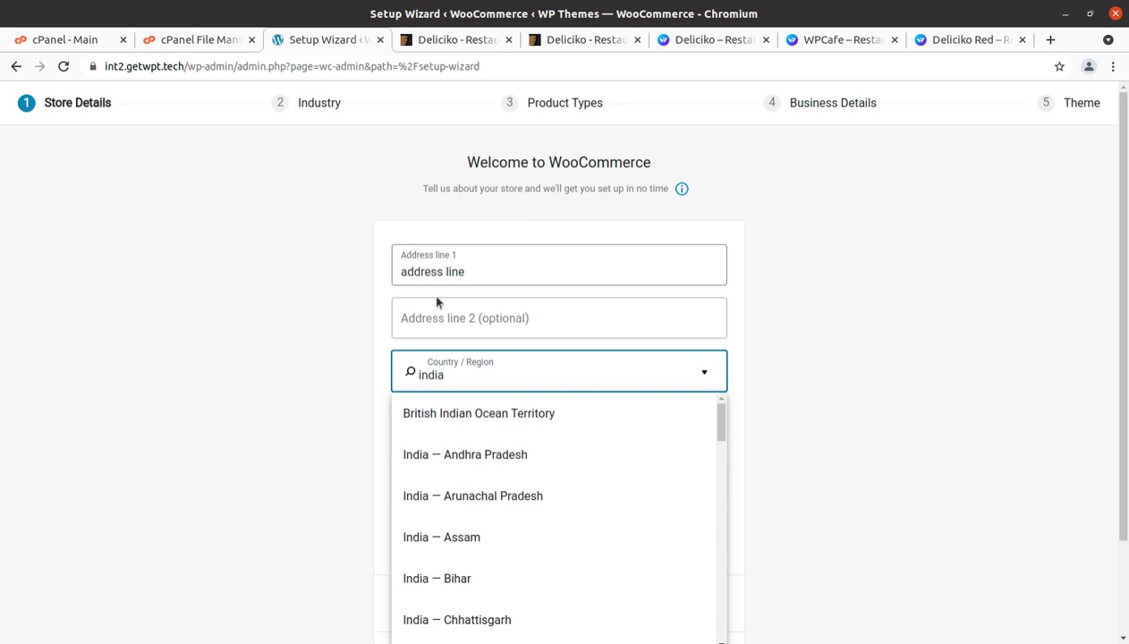
left_click(454, 457)
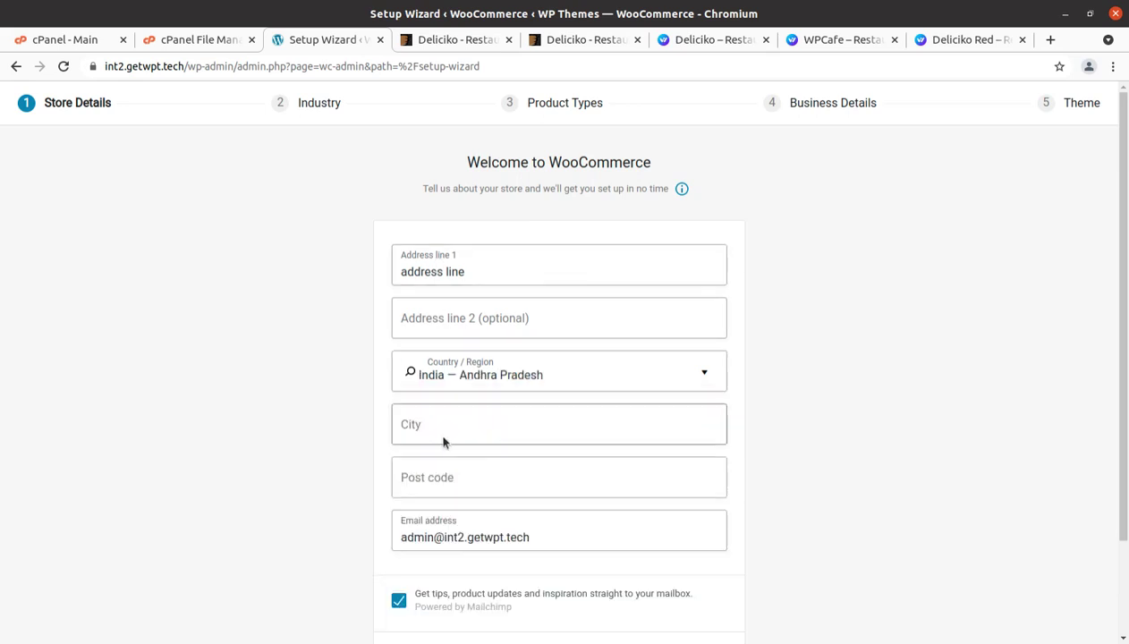
left_click(427, 428)
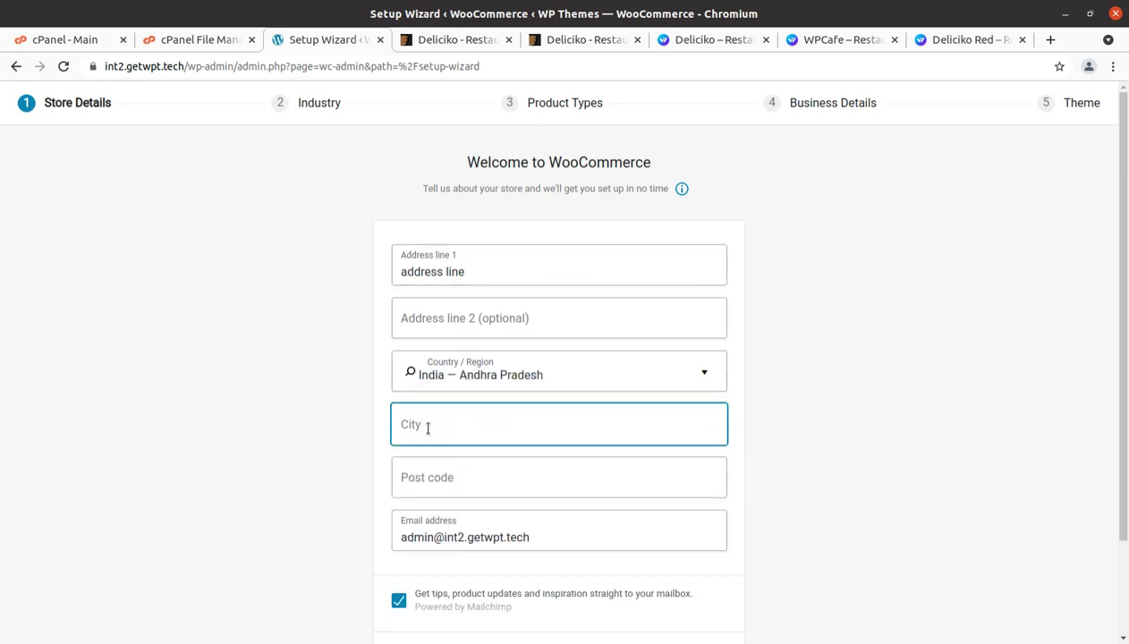
type("new city")
key("Tab")
type("123456")
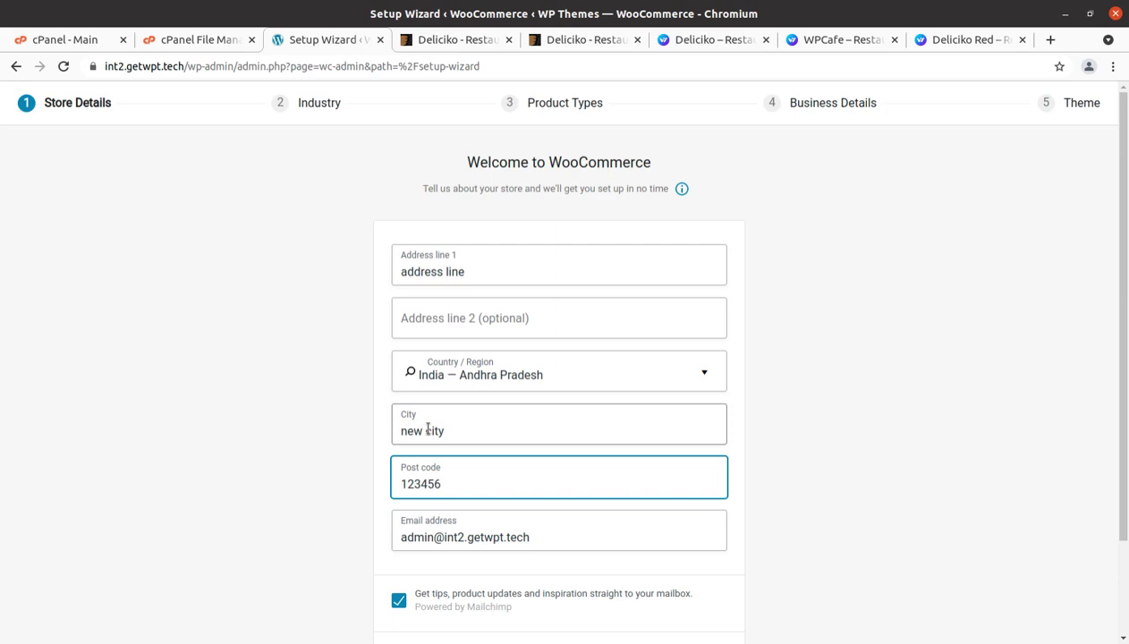
Opt out of Mailchimp tips, submit the store details, and decline usage tracking.
scroll(470, 488, "down", 2)
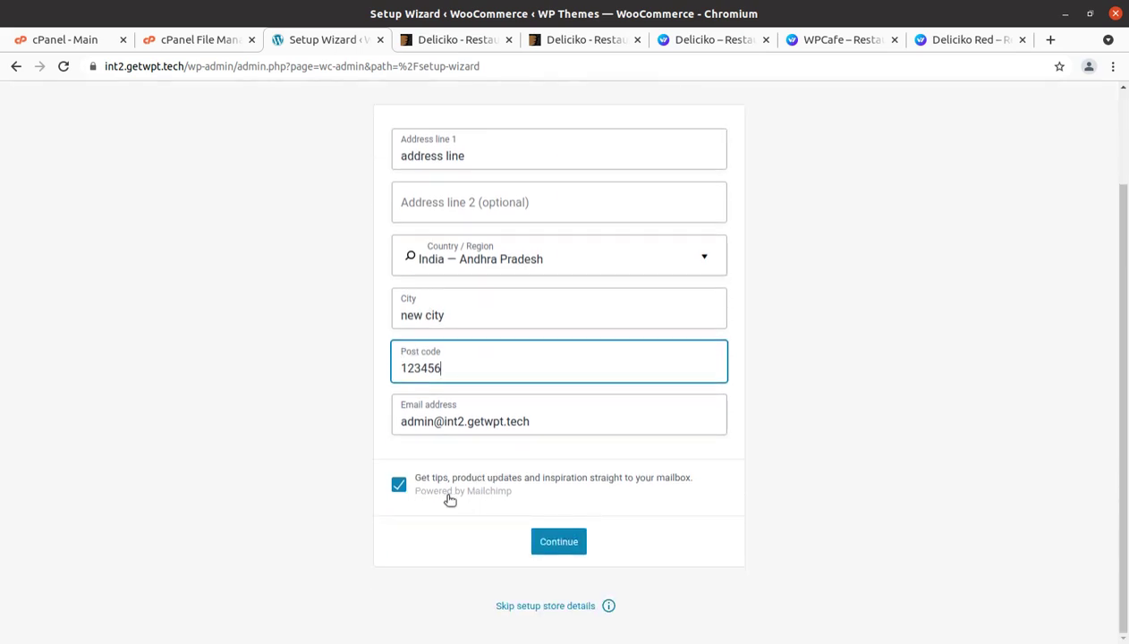
left_click(397, 489)
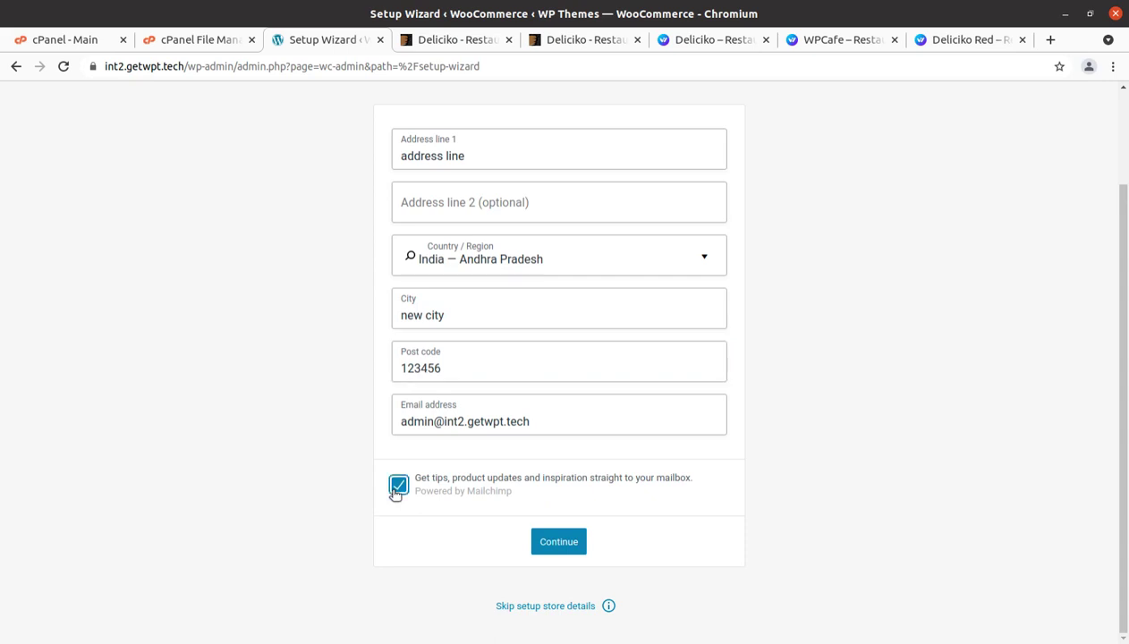
left_click(547, 542)
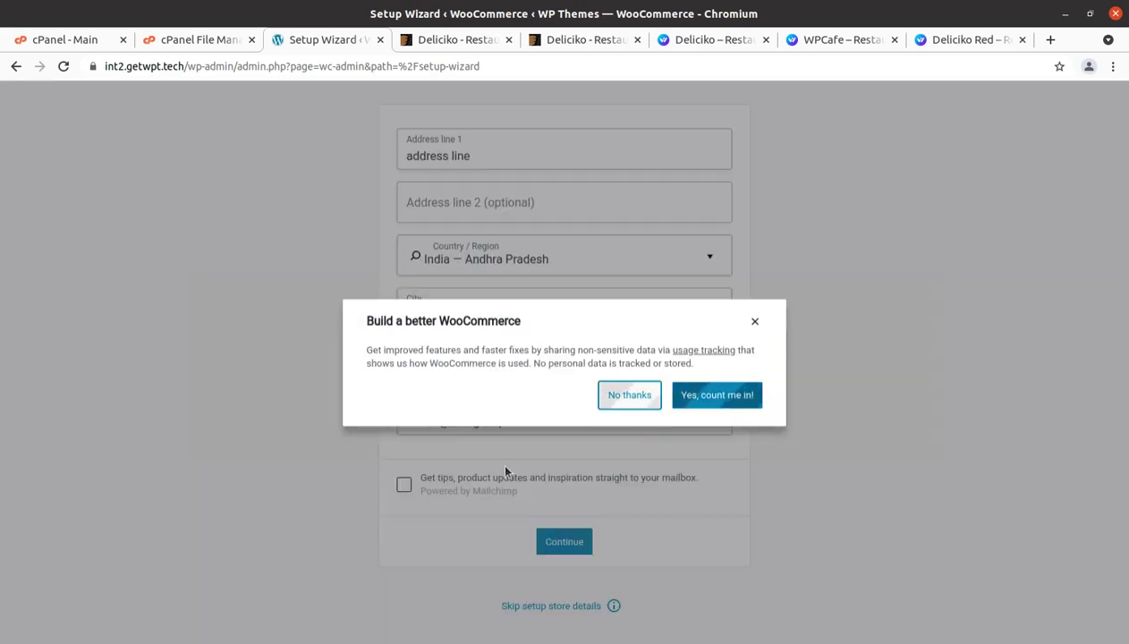
left_click(505, 471)
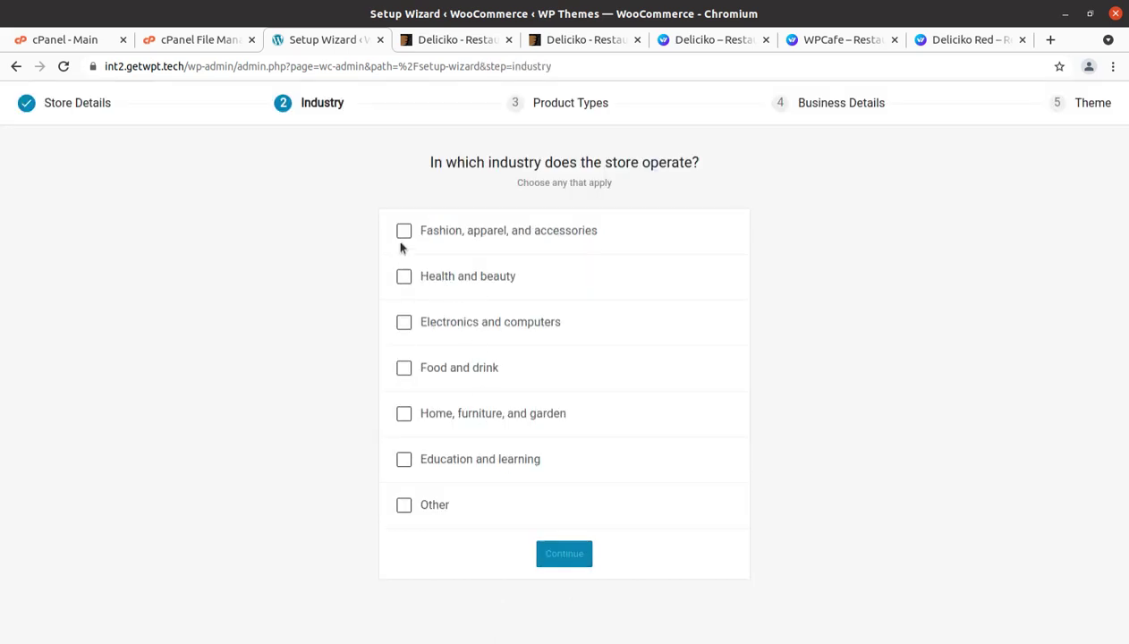
Choose Food and drink as the store's industry and continue to Product Types.
left_click(403, 367)
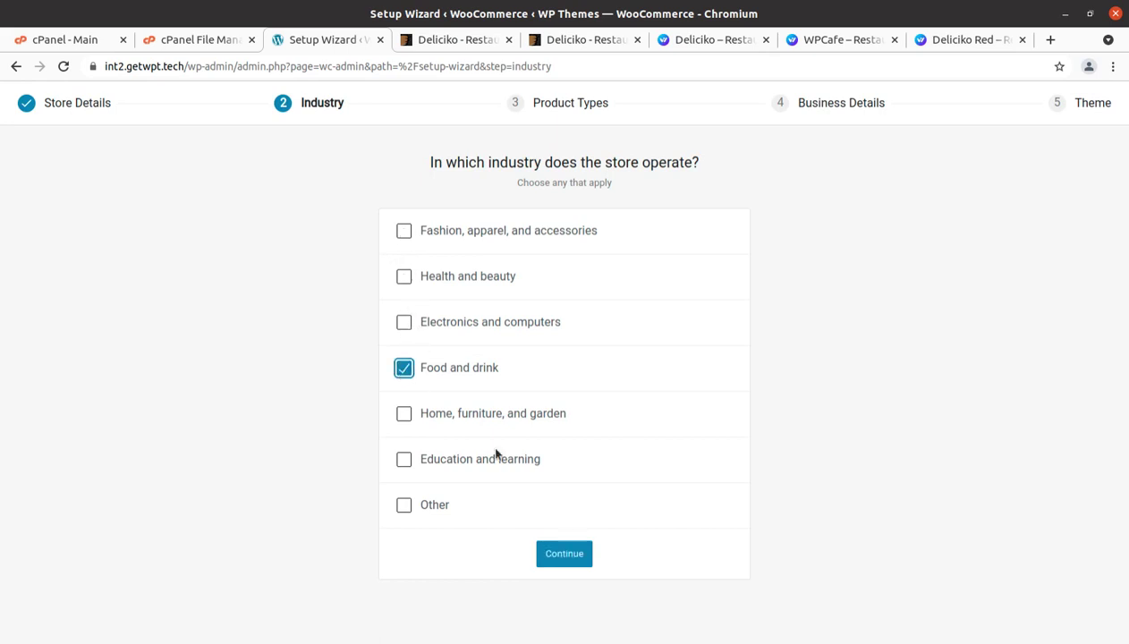
left_click(579, 557)
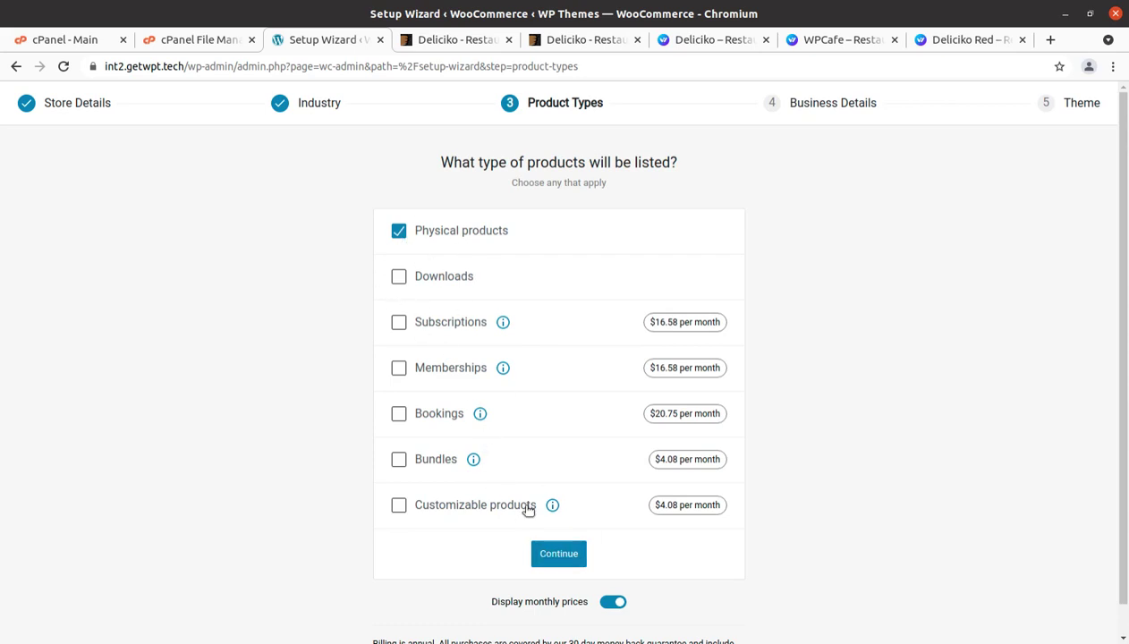
Keep Physical products and set business details to 11 - 100 products, not selling elsewhere.
left_click(544, 552)
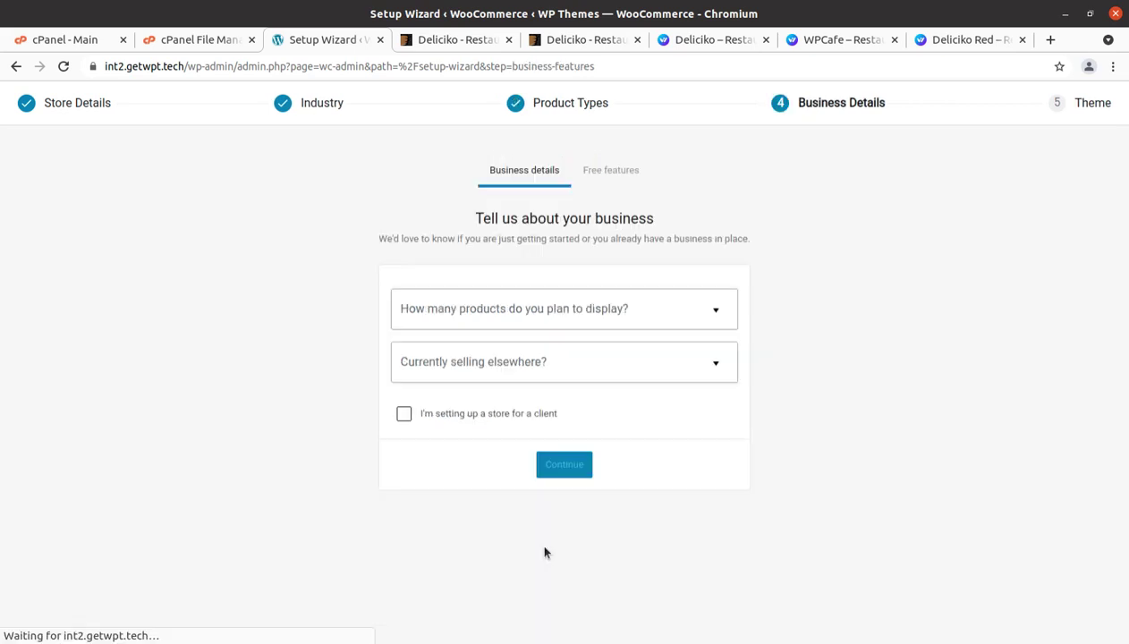
left_click(584, 310)
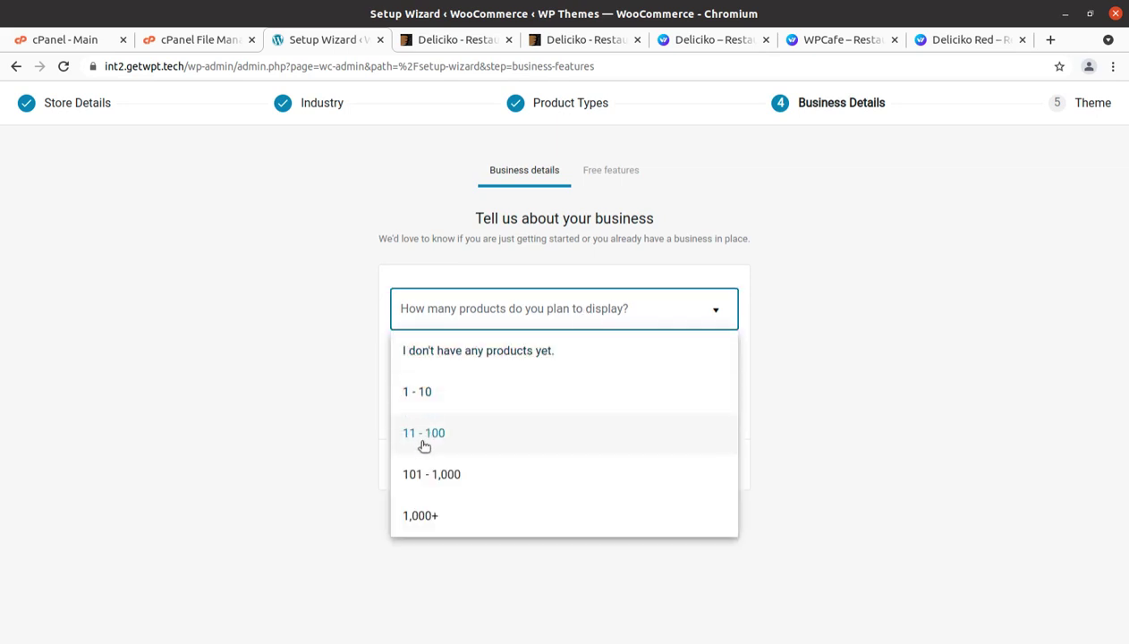
left_click(424, 435)
left_click(572, 369)
left_click(422, 407)
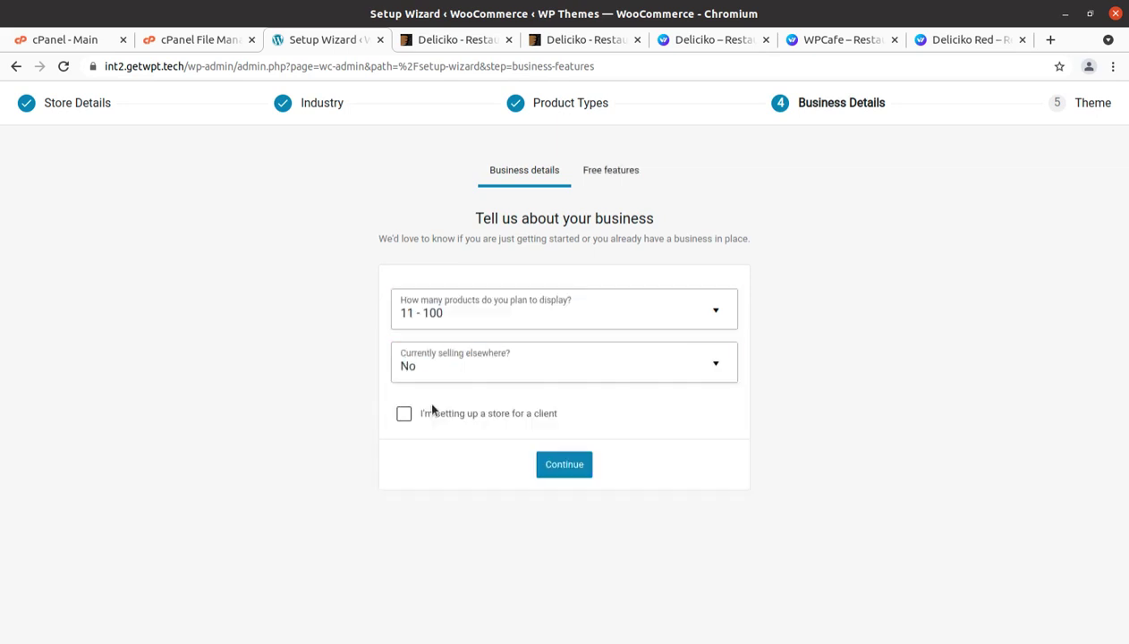
Decline the recommended free features and continue to the Theme step.
left_click(611, 170)
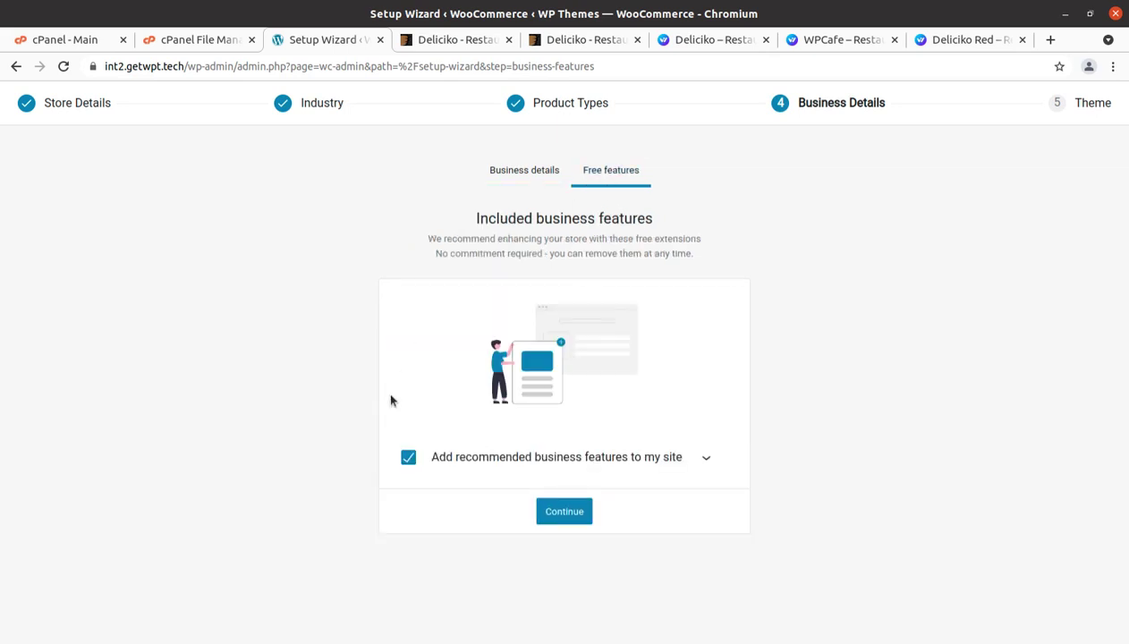
left_click(408, 460)
left_click(559, 516)
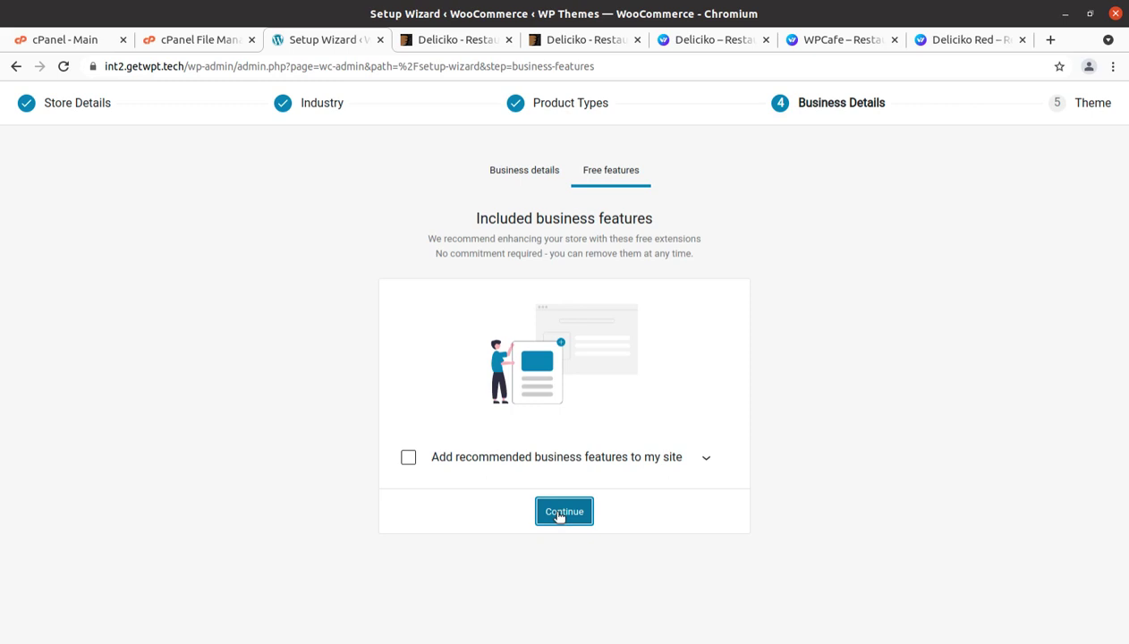
scroll(452, 501, "down", 2)
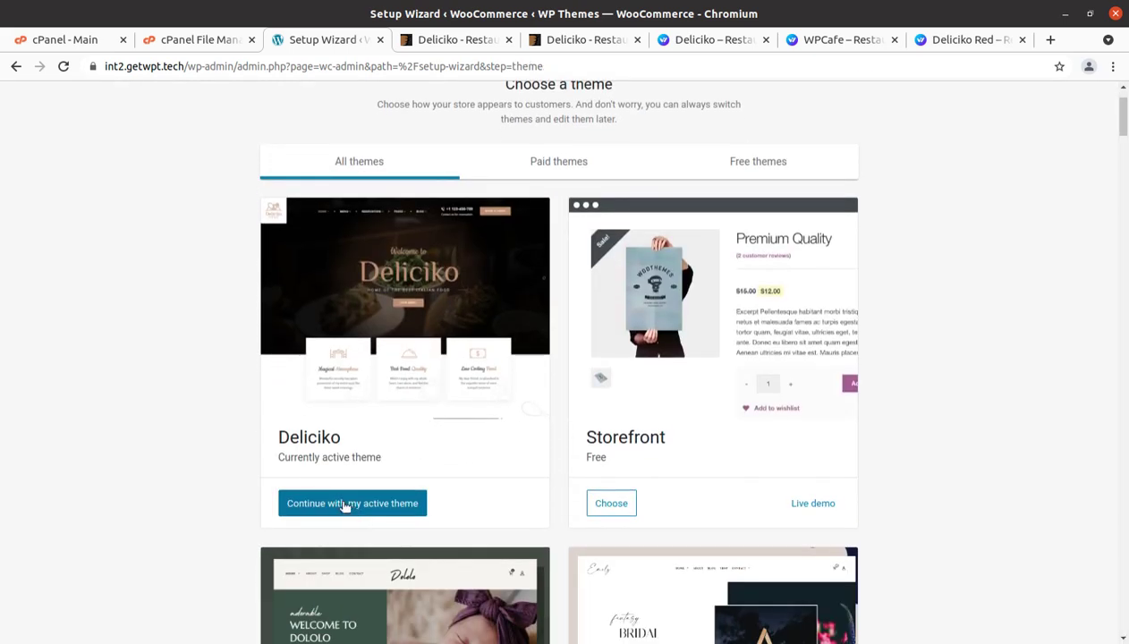
Keep Deliciko as the store theme, return to the Dashboard, and open the live site in a new tab.
left_click(320, 506)
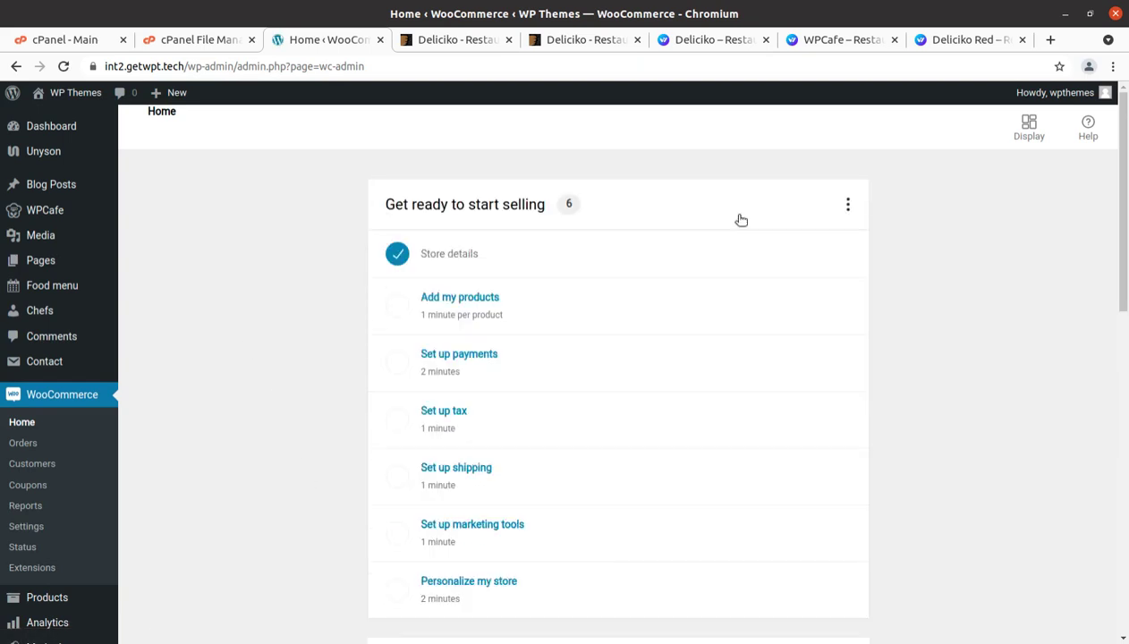
left_click(38, 128)
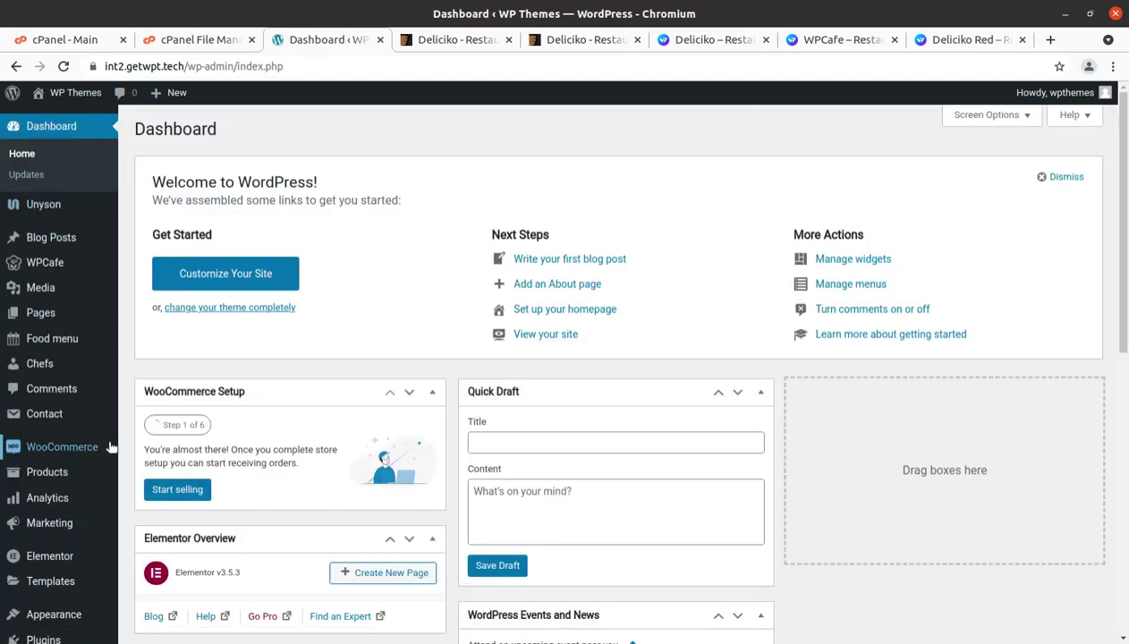
mouse_move(86, 279)
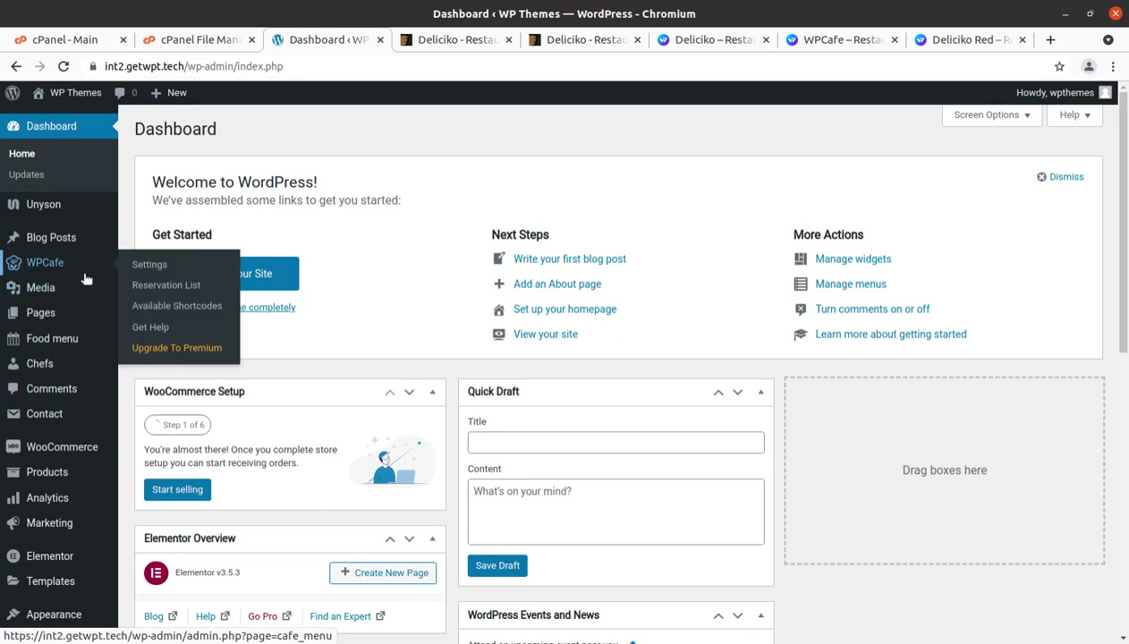
mouse_move(76, 93)
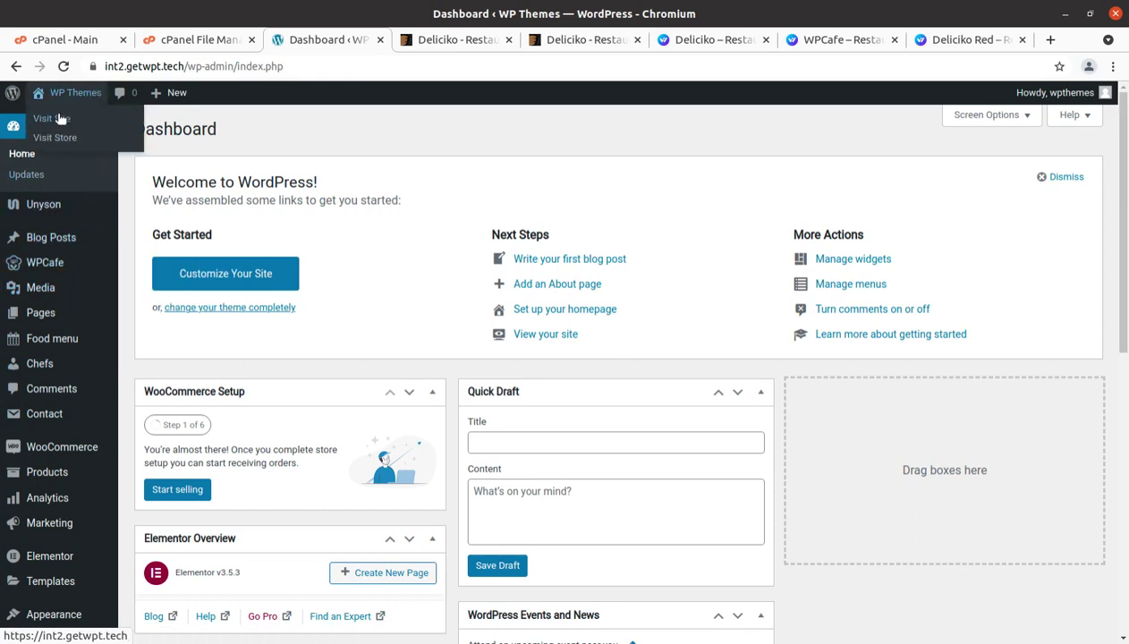
middle_click(58, 118)
Switch to the live site tab and look over the Deliciko front page and Hello world! post.
left_click(402, 39)
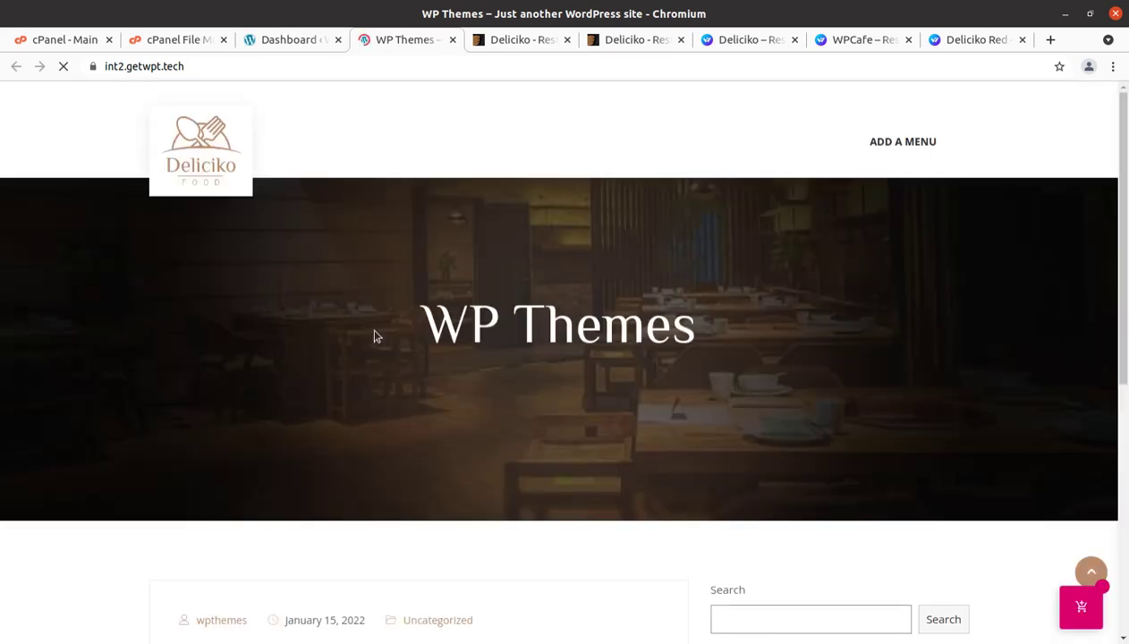
scroll(466, 401, "down", 3)
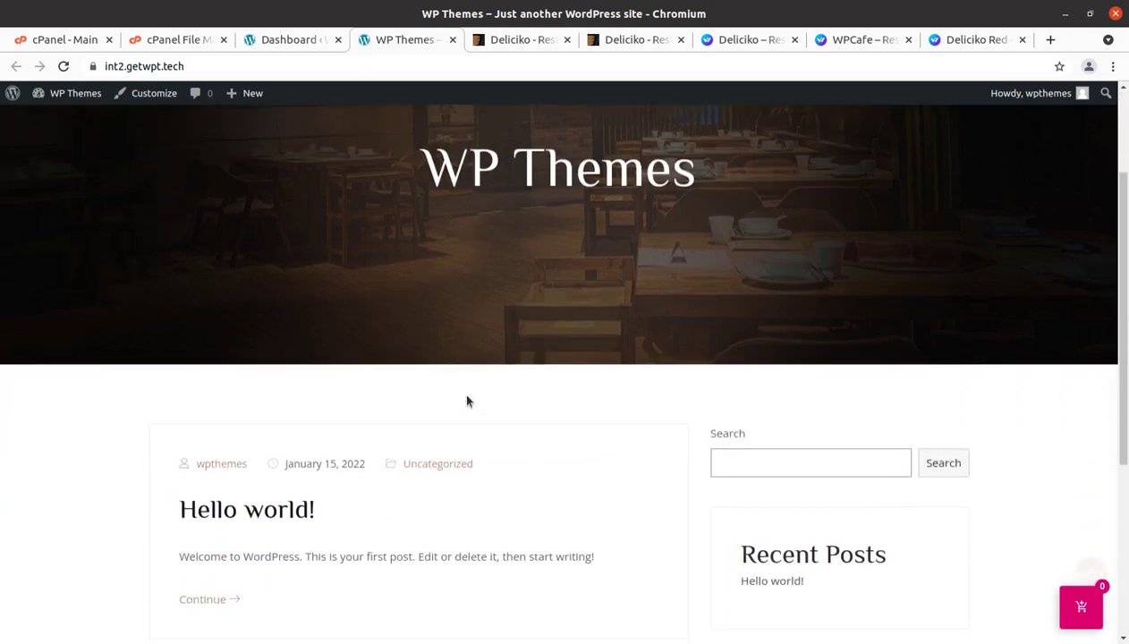
scroll(466, 401, "down", 4)
scroll(466, 401, "up", 2)
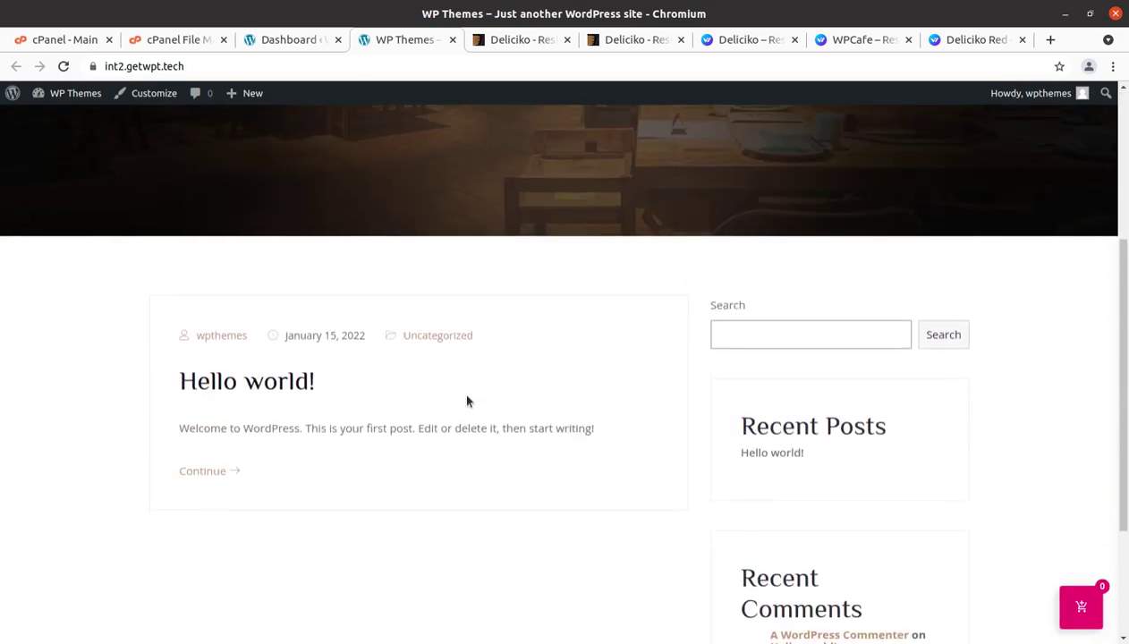
scroll(466, 401, "up", 3)
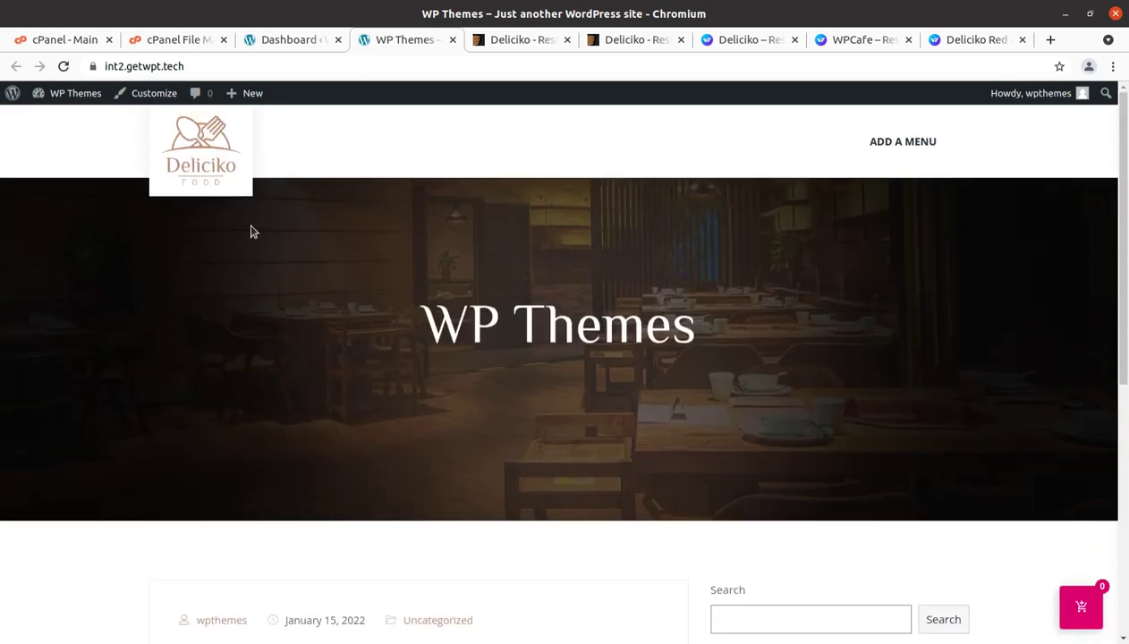
scroll(401, 363, "down", 3)
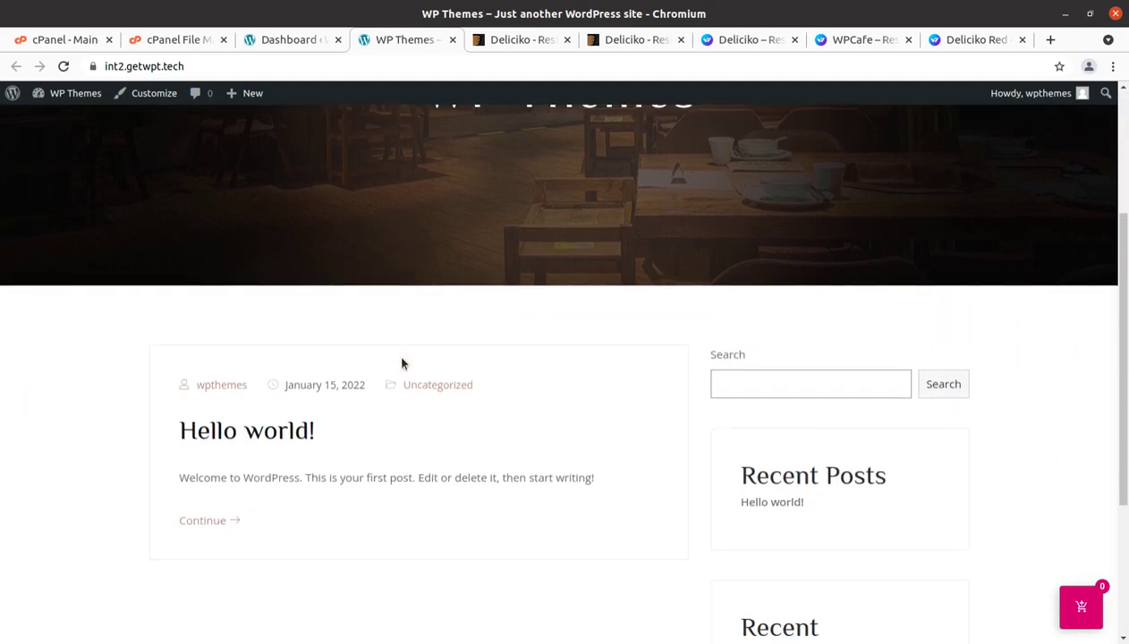
scroll(402, 363, "down", 3)
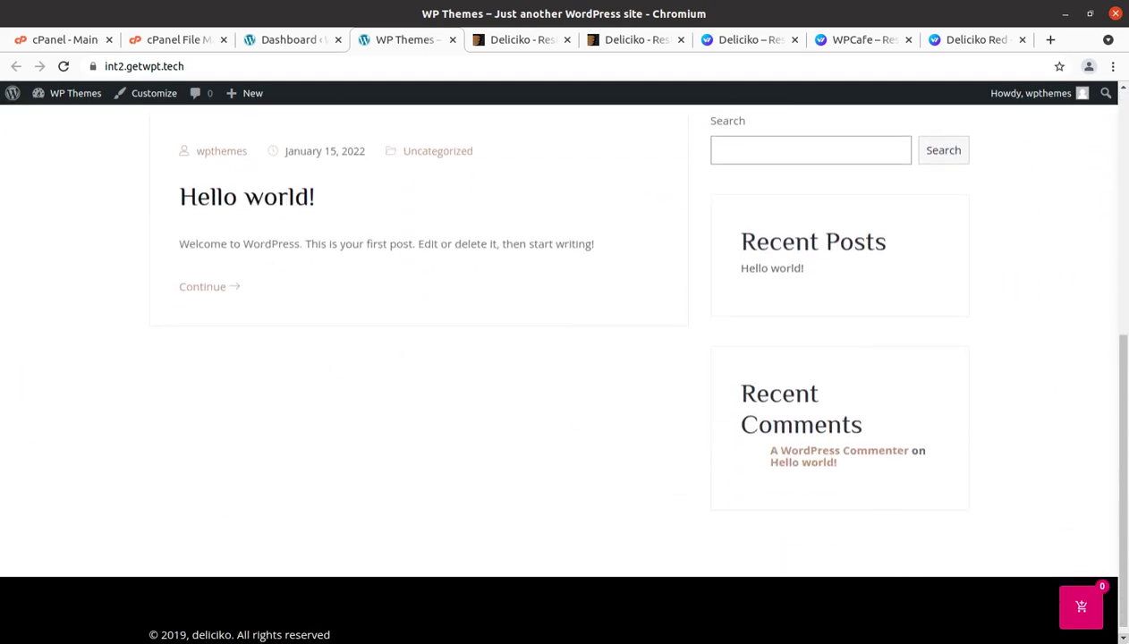
Check the shopping cart panel, confirm it is empty, and close it.
left_click(1080, 608)
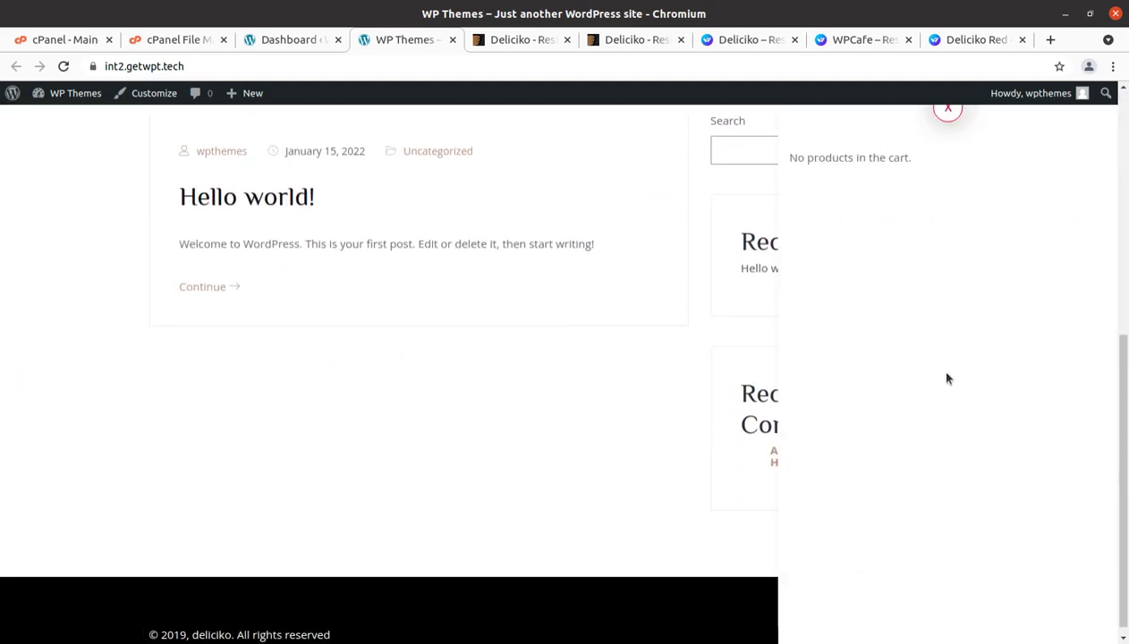
left_click(655, 365)
scroll(834, 333, "up", 3)
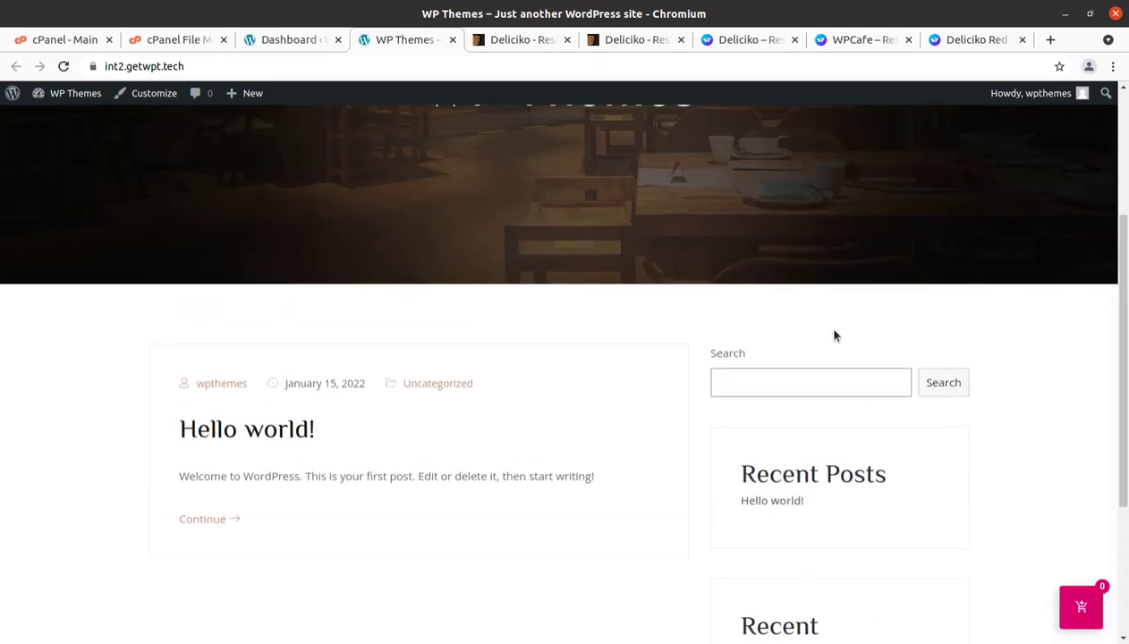
scroll(834, 336, "up", 3)
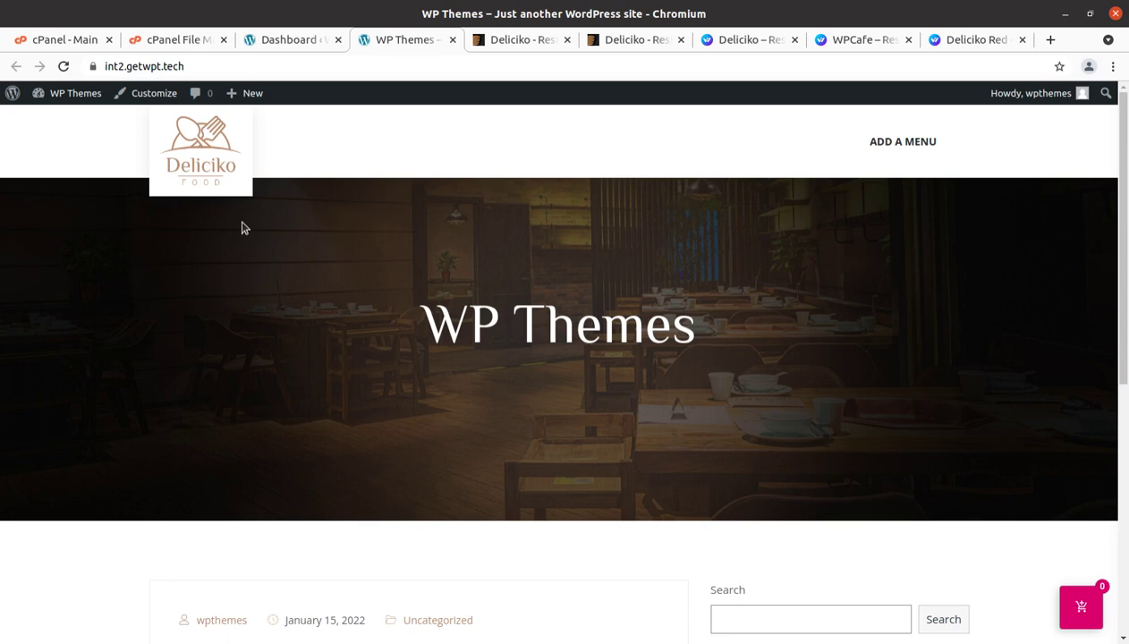
Look through the Deliciko and WPCafe demo homepages in their tabs.
left_click(733, 47)
scroll(442, 356, "down", 4)
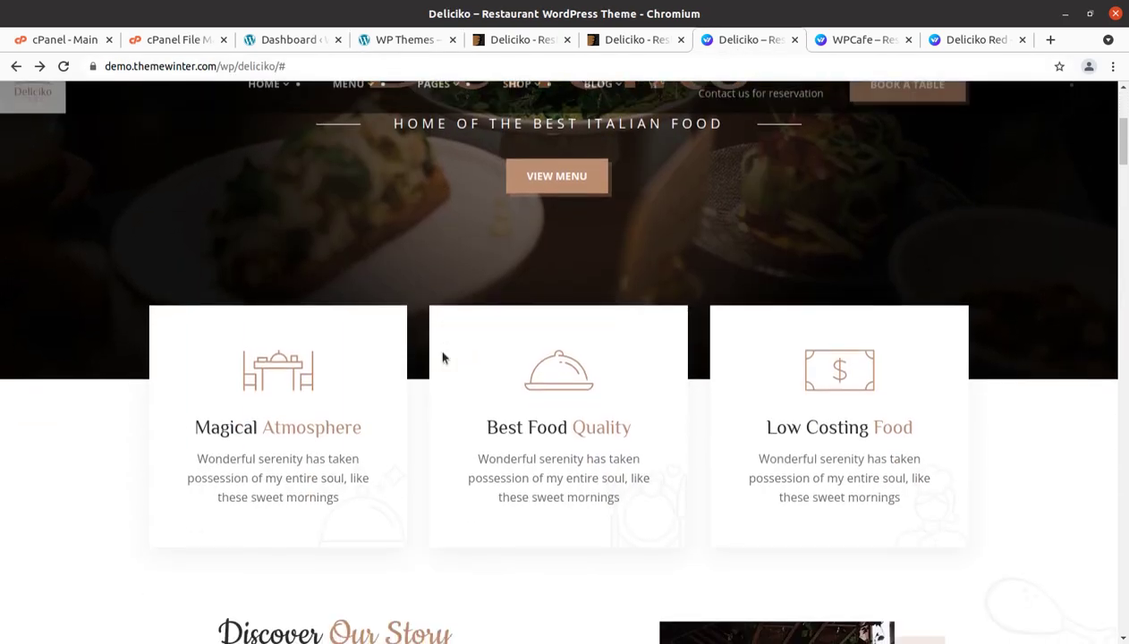
scroll(442, 358, "down", 5)
left_click(861, 42)
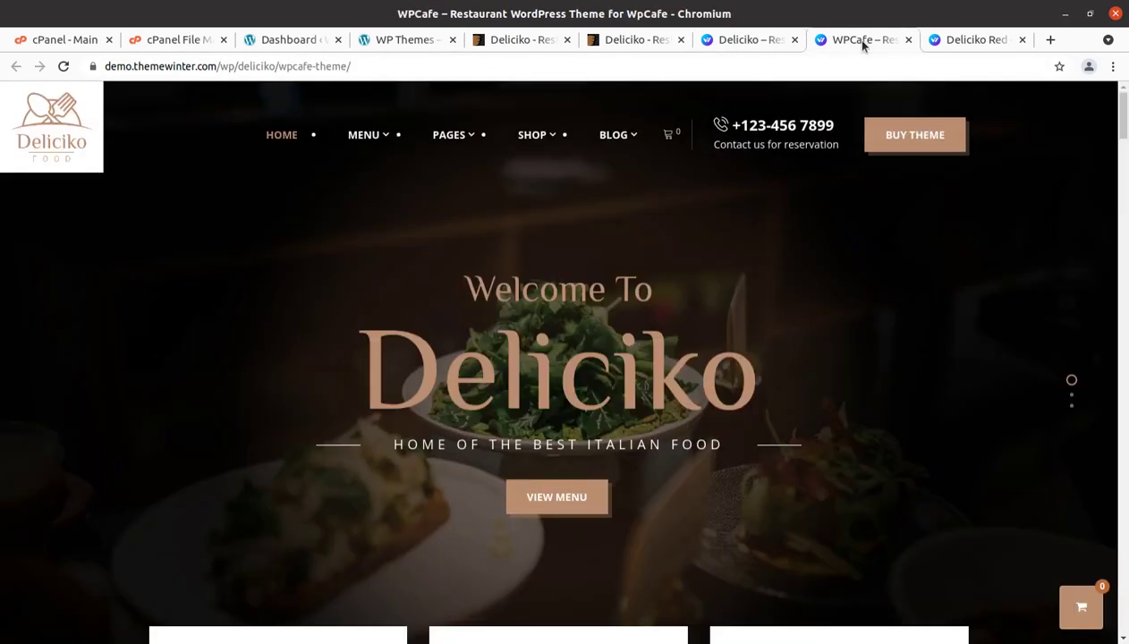
scroll(479, 379, "down", 4)
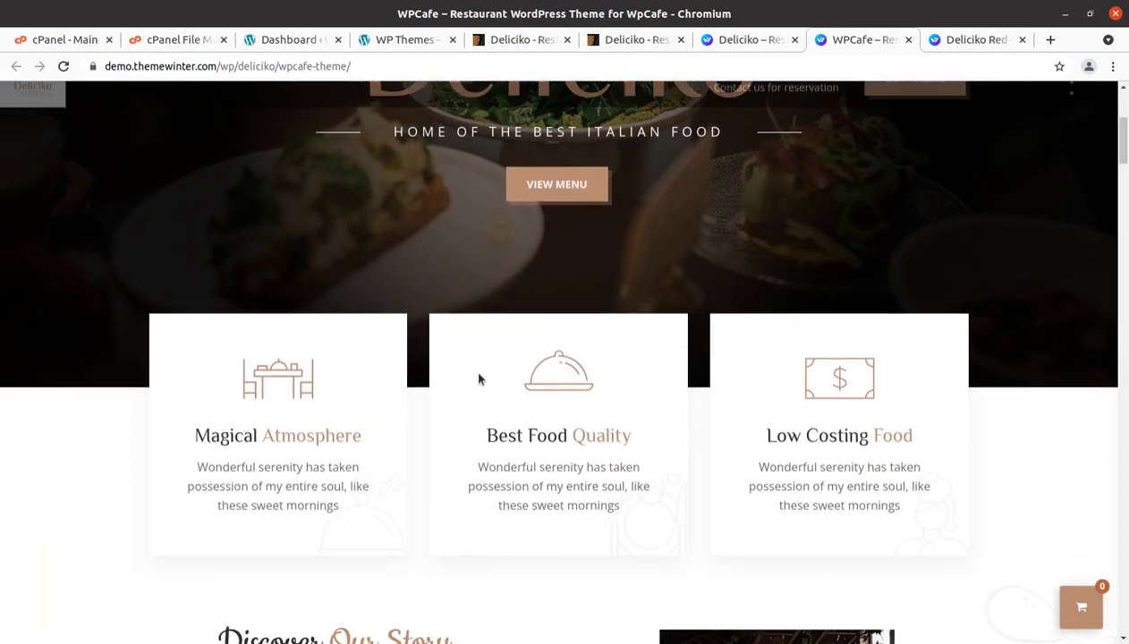
scroll(478, 379, "down", 6)
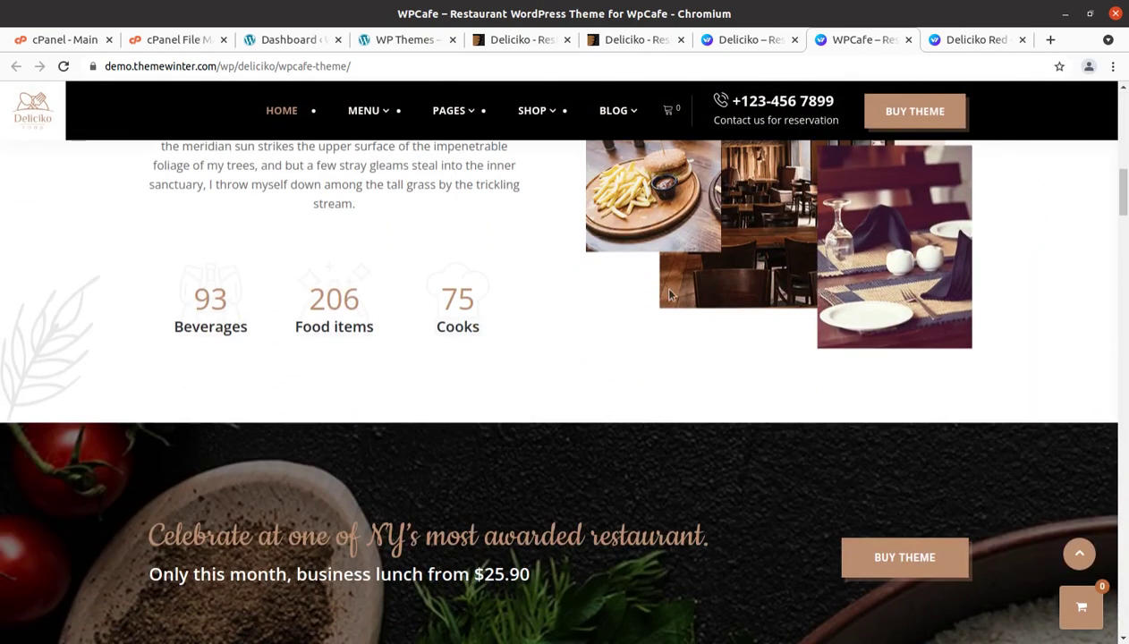
Look through the Deliciko Red demo homepage, then return to the admin Dashboard tab.
key("ctrl+Tab")
scroll(501, 421, "down", 3)
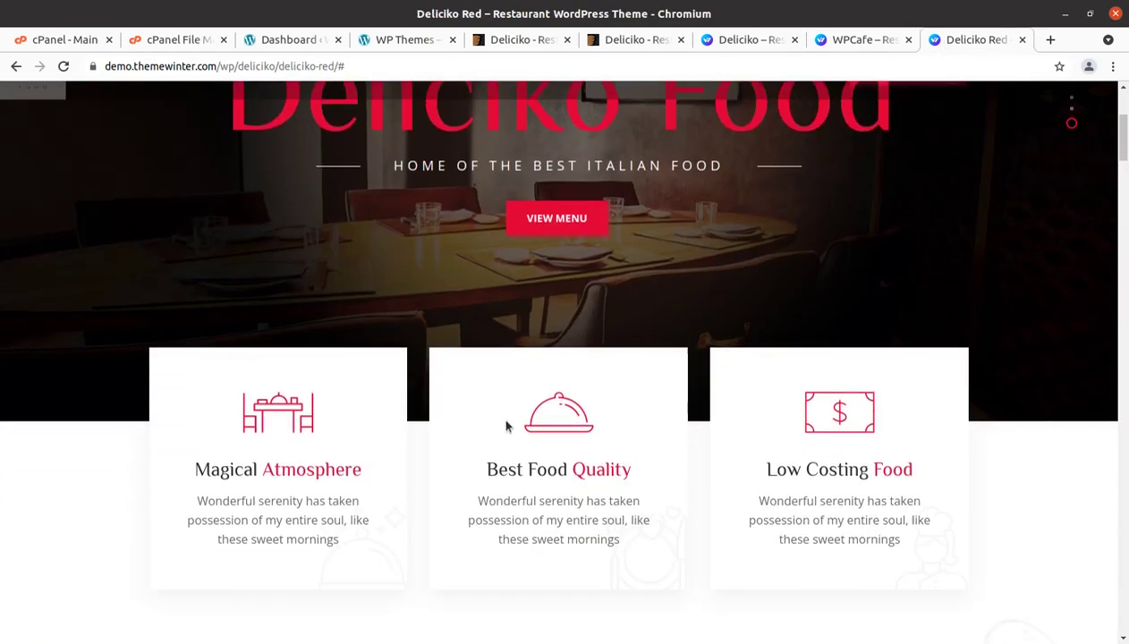
scroll(506, 427, "down", 5)
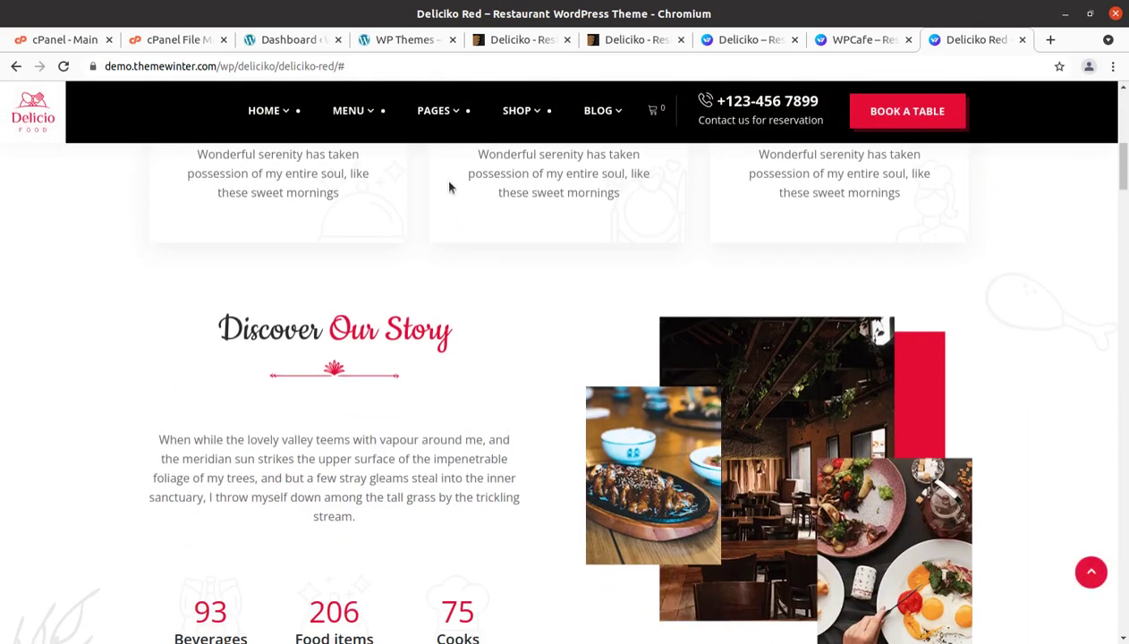
scroll(363, 326, "down", 4)
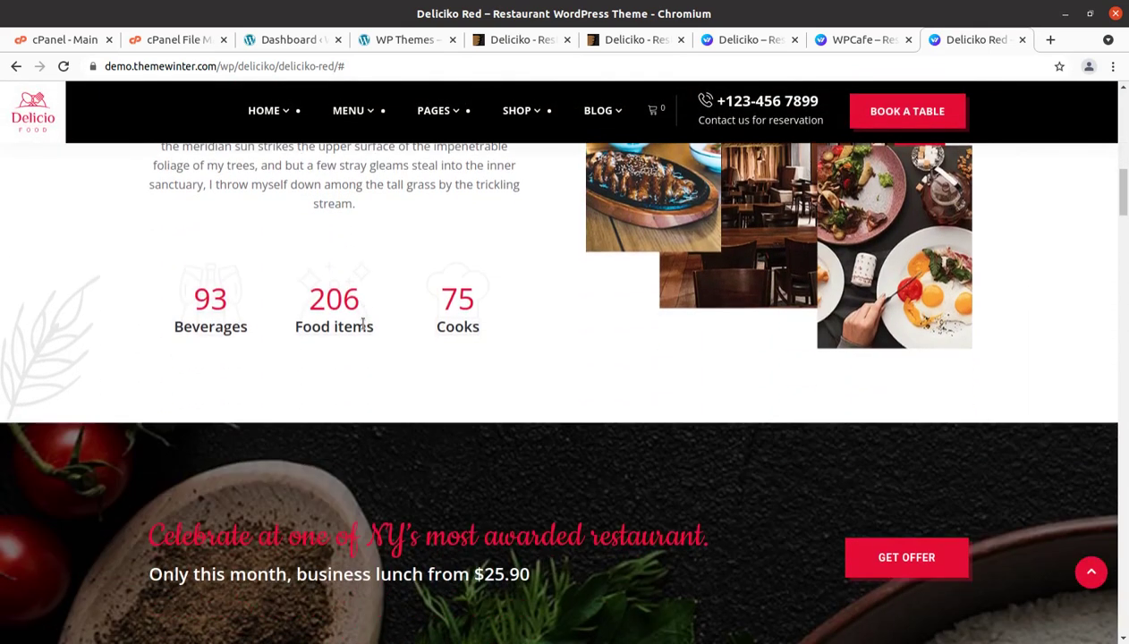
left_click(289, 39)
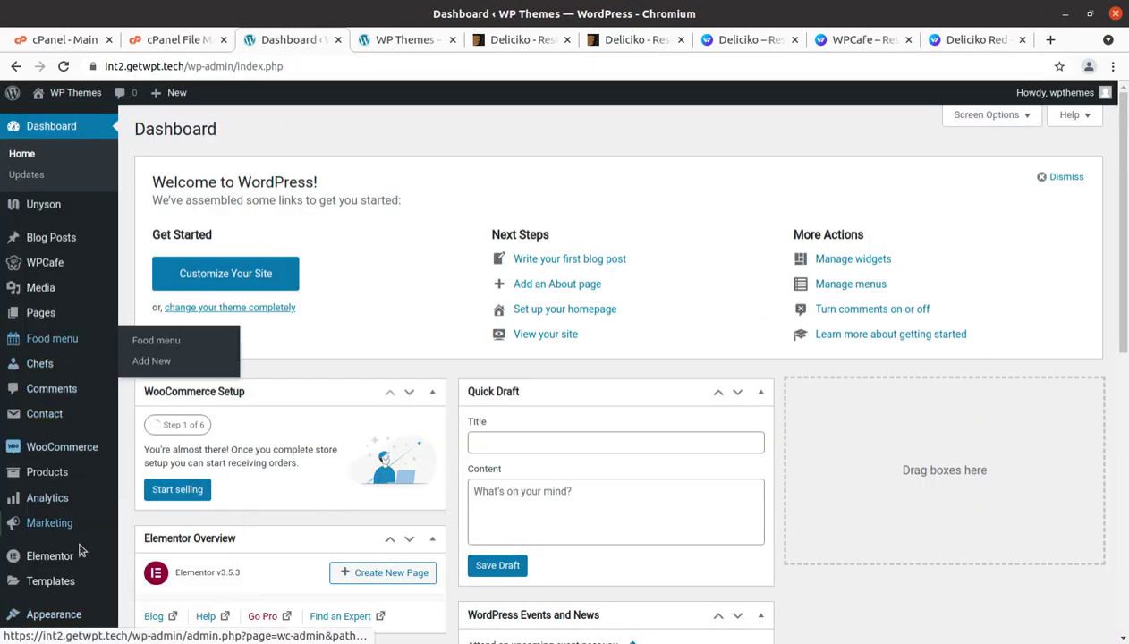
Scan the Dashboard and admin sidebar menus up to the Unyson entry.
scroll(86, 472, "down", 1)
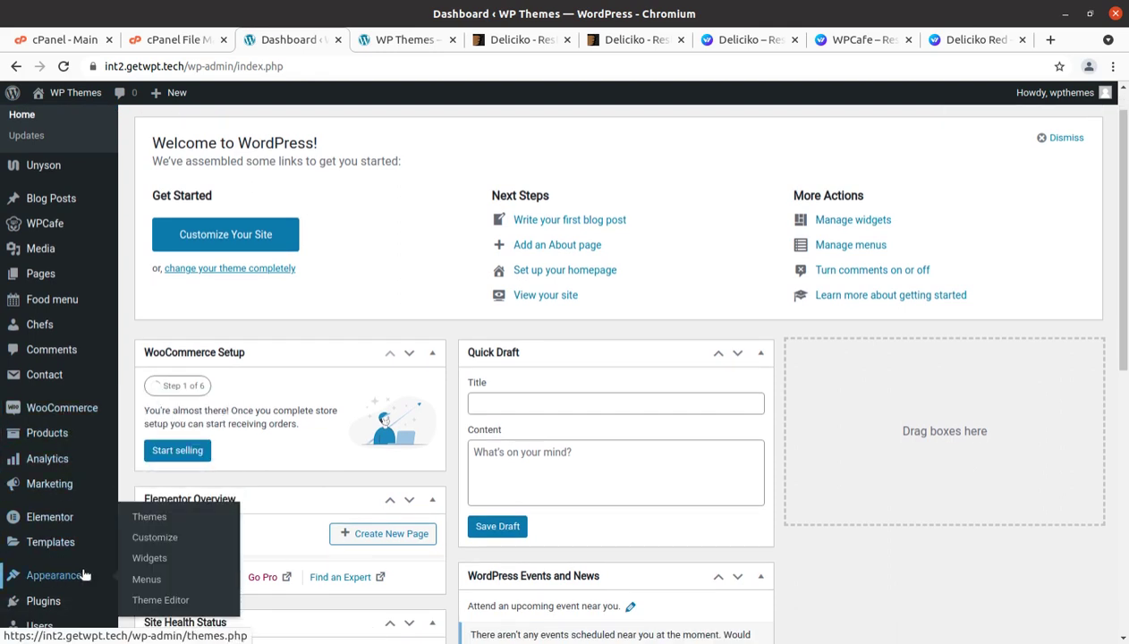
scroll(54, 572, "down", 2)
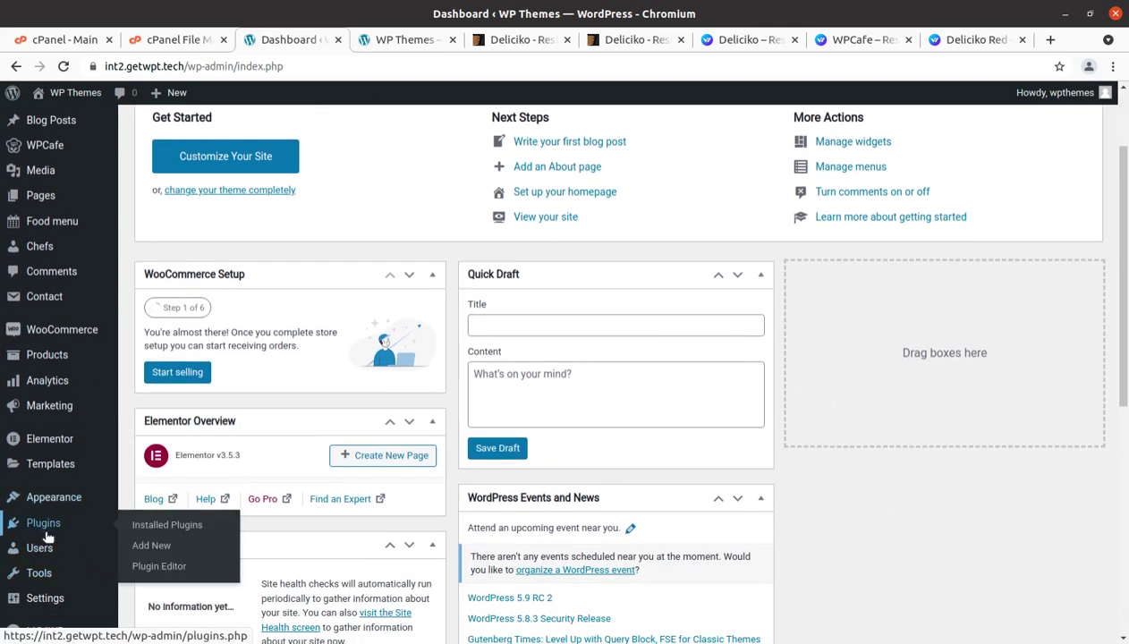
mouse_move(54, 555)
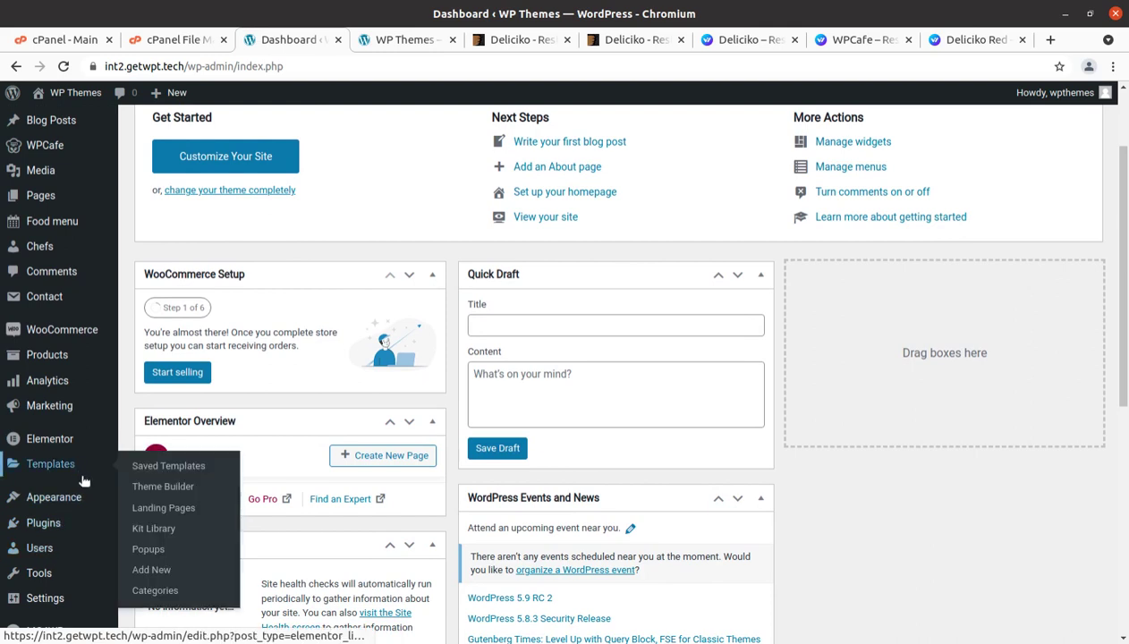
scroll(81, 518, "down", 3)
mouse_move(67, 604)
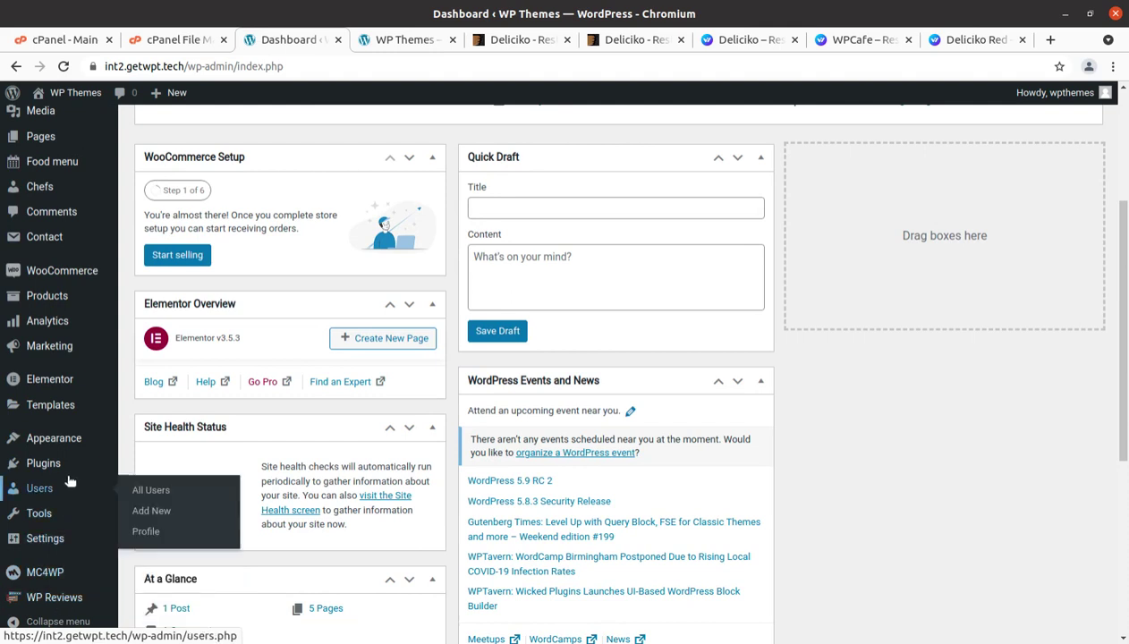
scroll(55, 478, "up", 3)
mouse_move(51, 247)
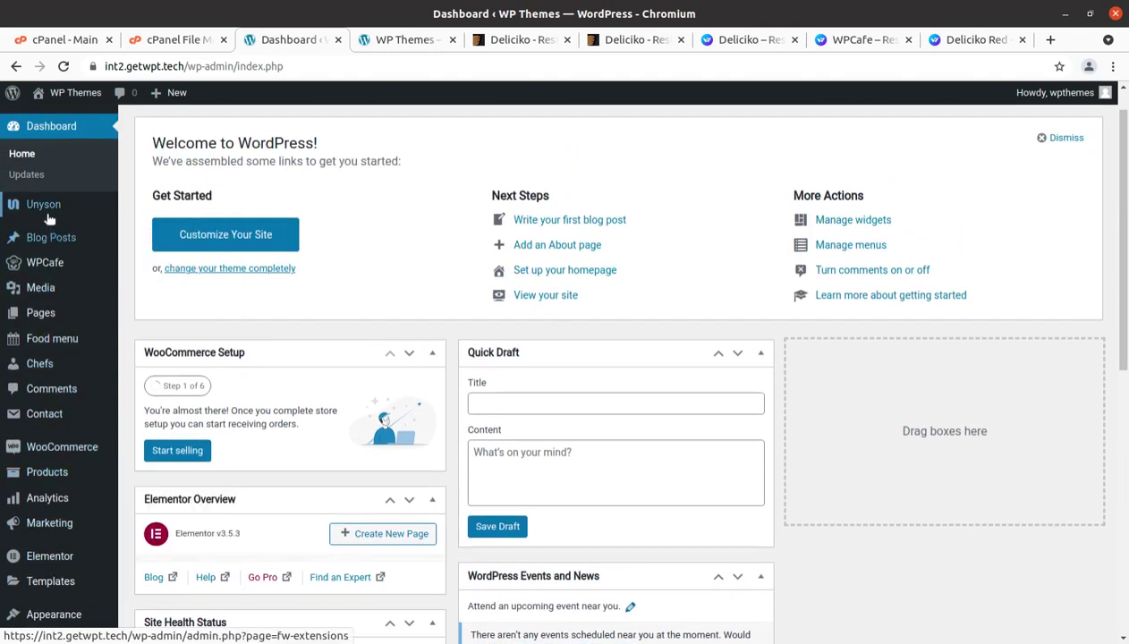
mouse_move(50, 208)
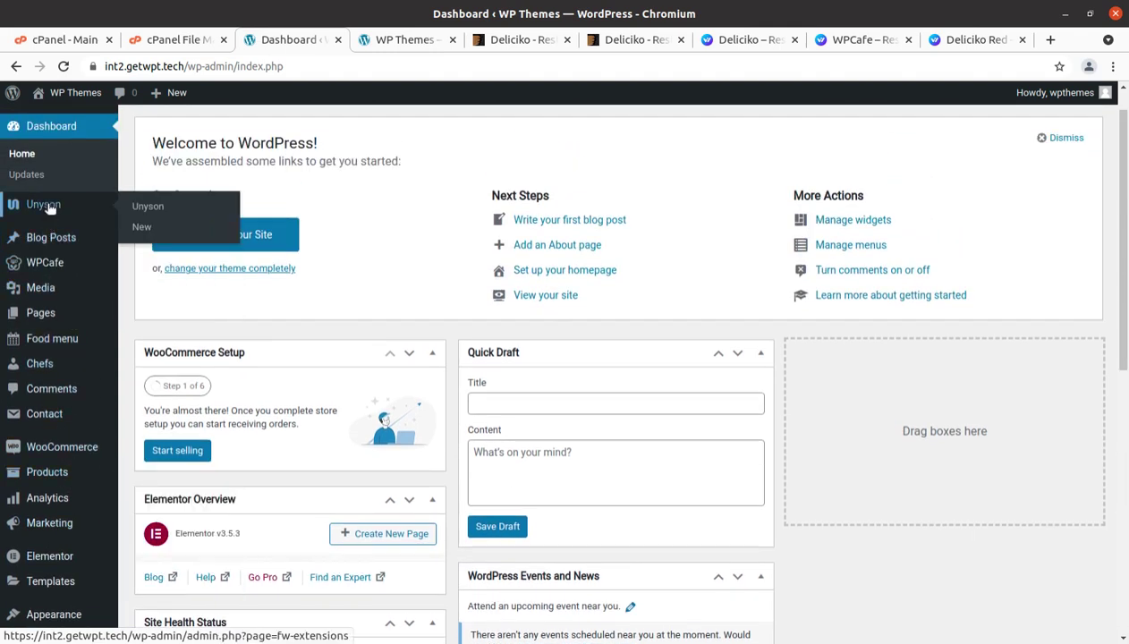
Open Unyson Extensions and verify Backup & Demo Content appears under Active Extensions.
left_click(145, 214)
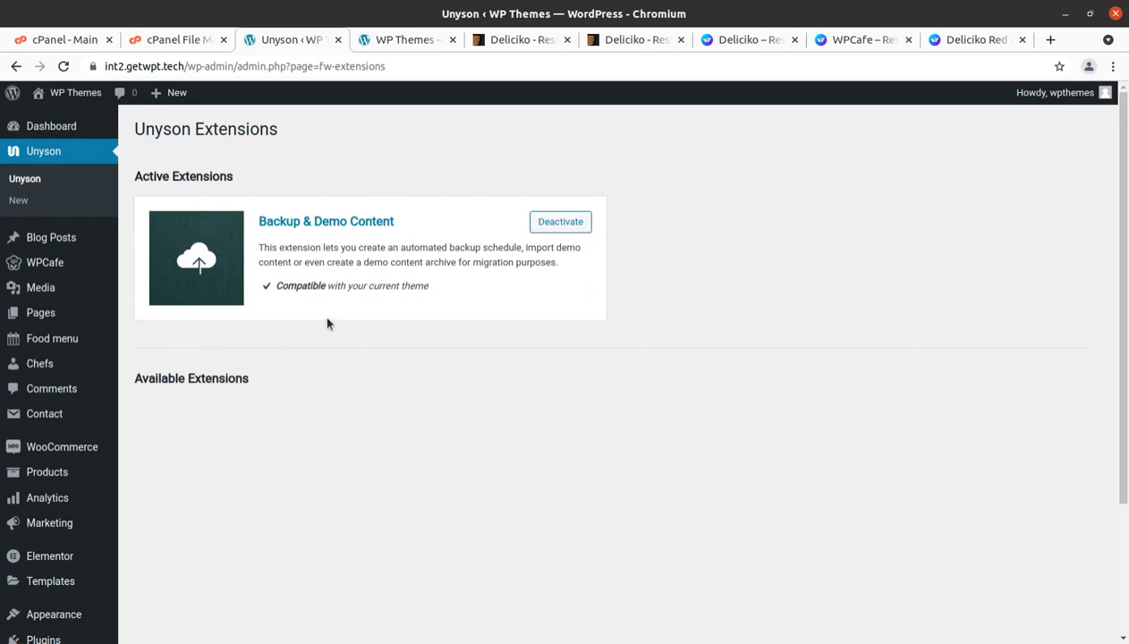
scroll(285, 491, "down", 2)
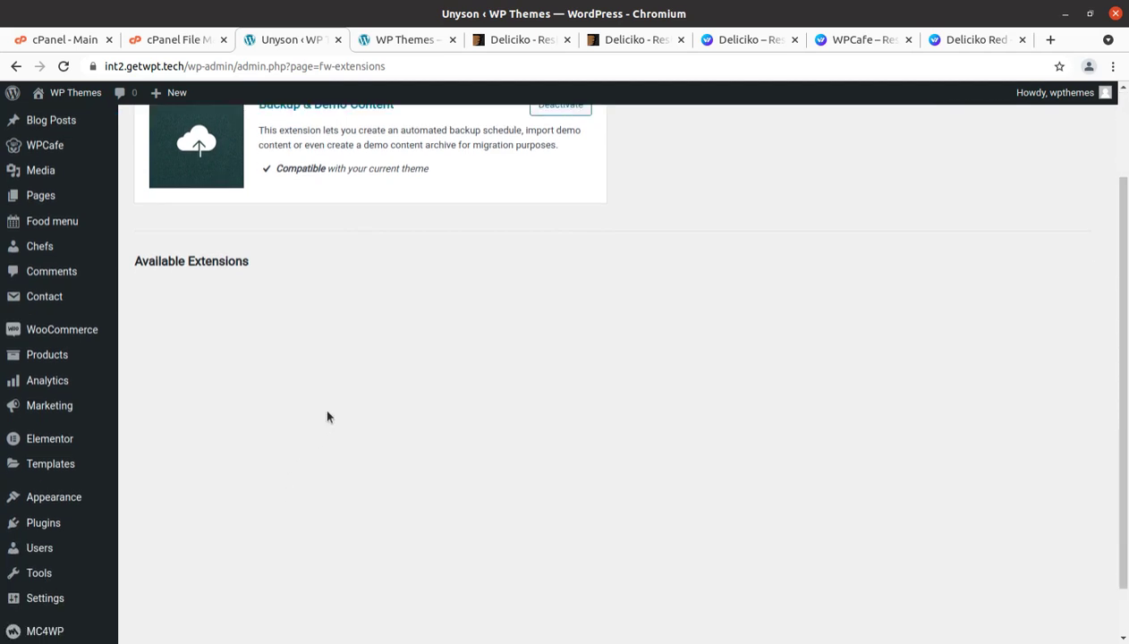
scroll(345, 394, "down", 1)
mouse_move(34, 517)
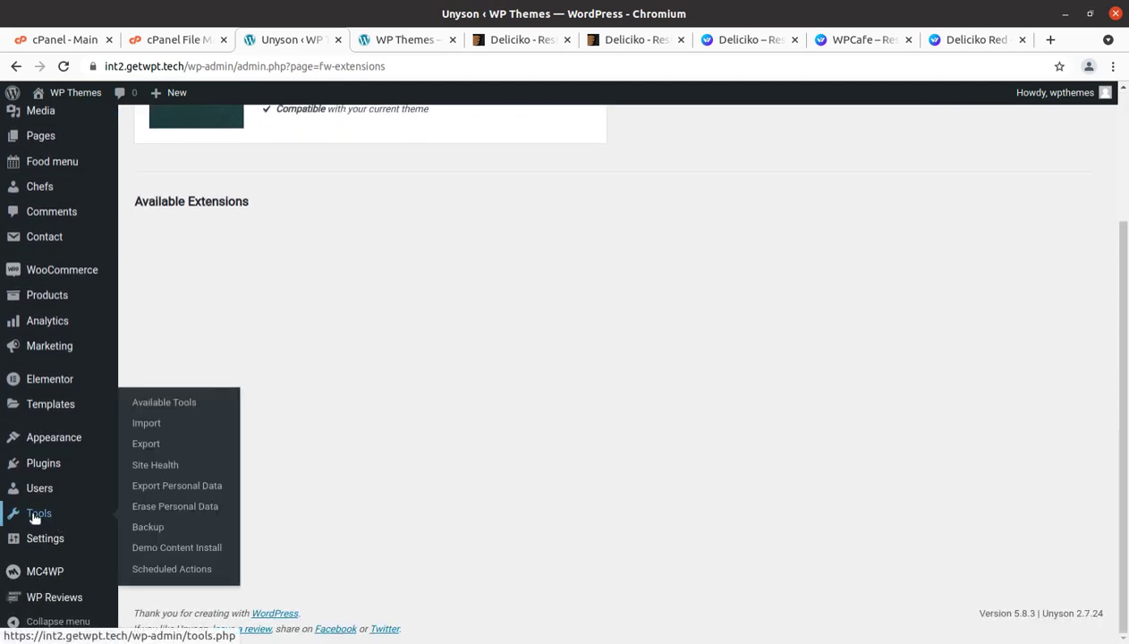
scroll(356, 207, "up", 3)
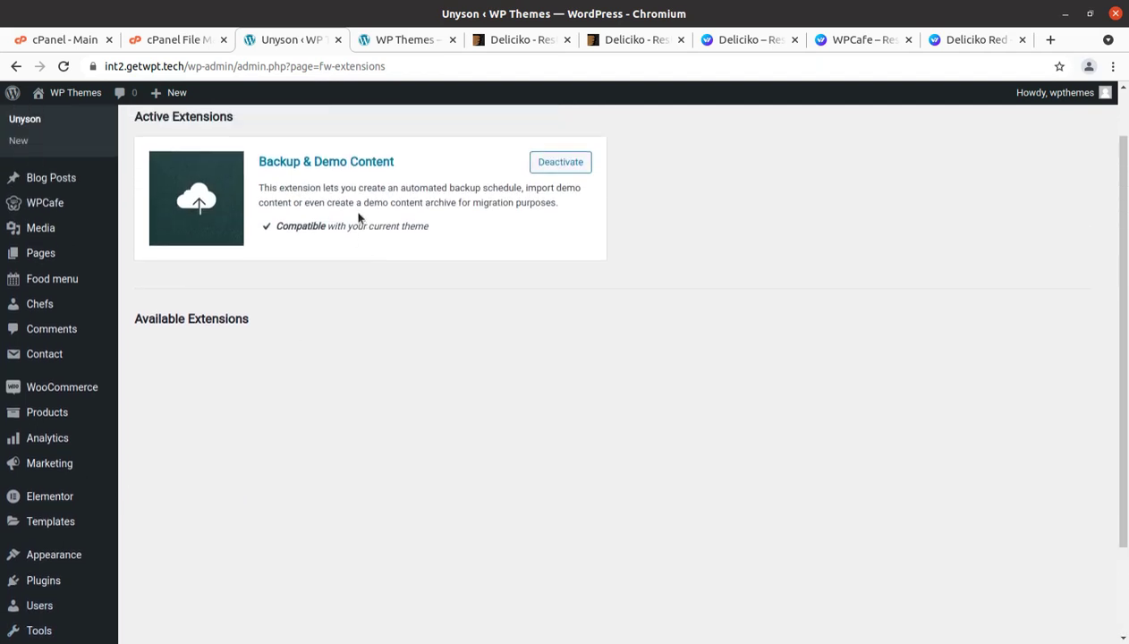
left_click_drag(257, 163, 388, 165)
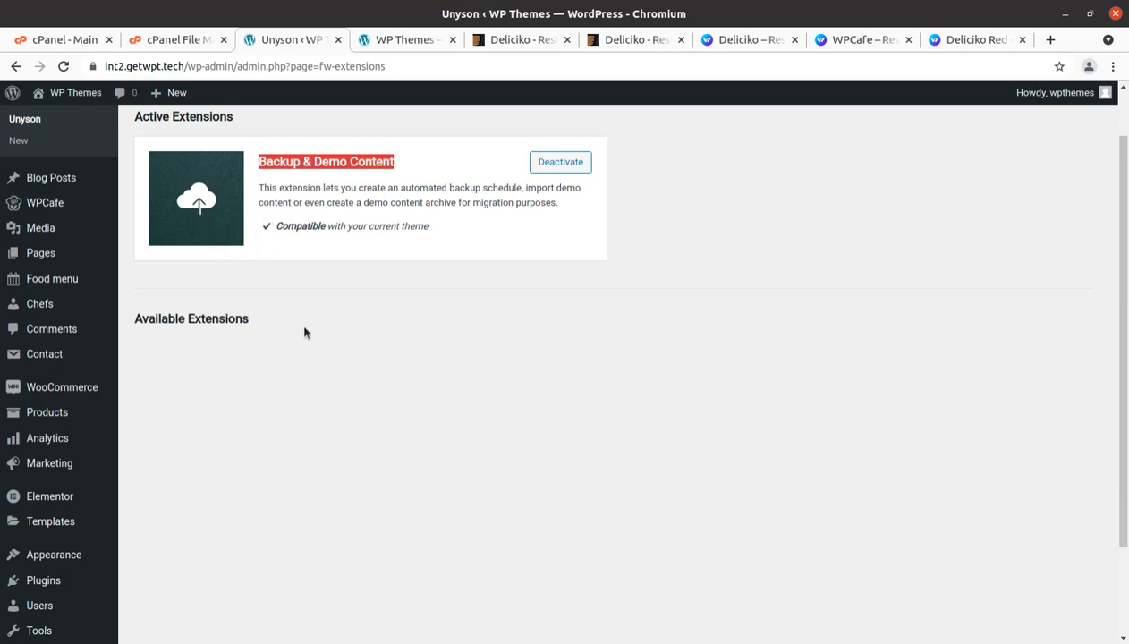
scroll(403, 286, "down", 2)
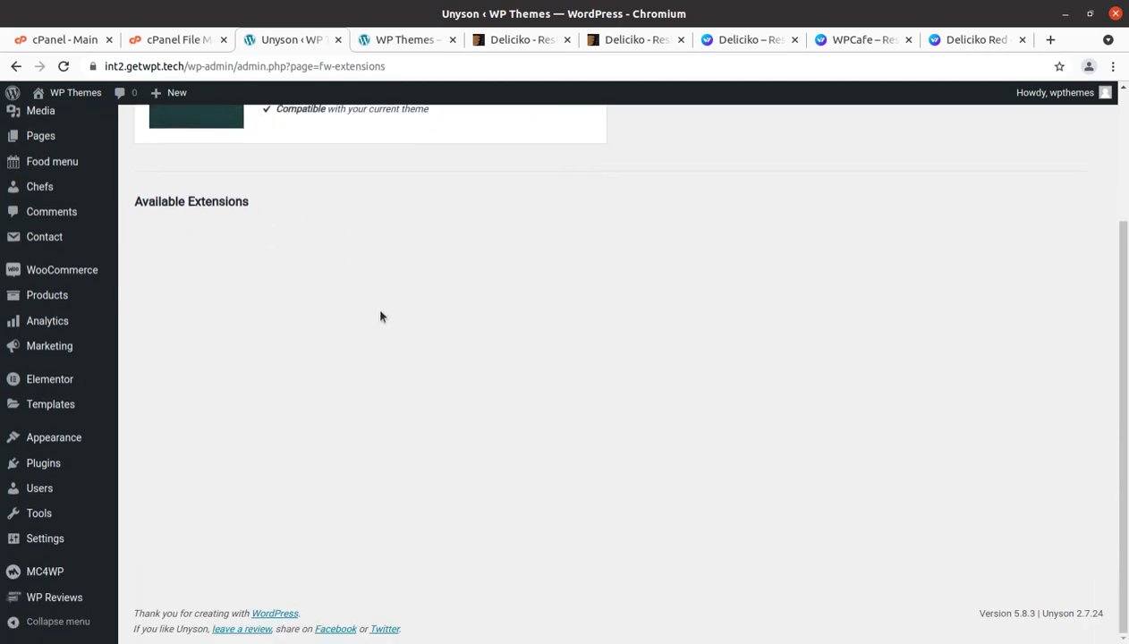
scroll(262, 266, "up", 3)
scroll(234, 398, "down", 3)
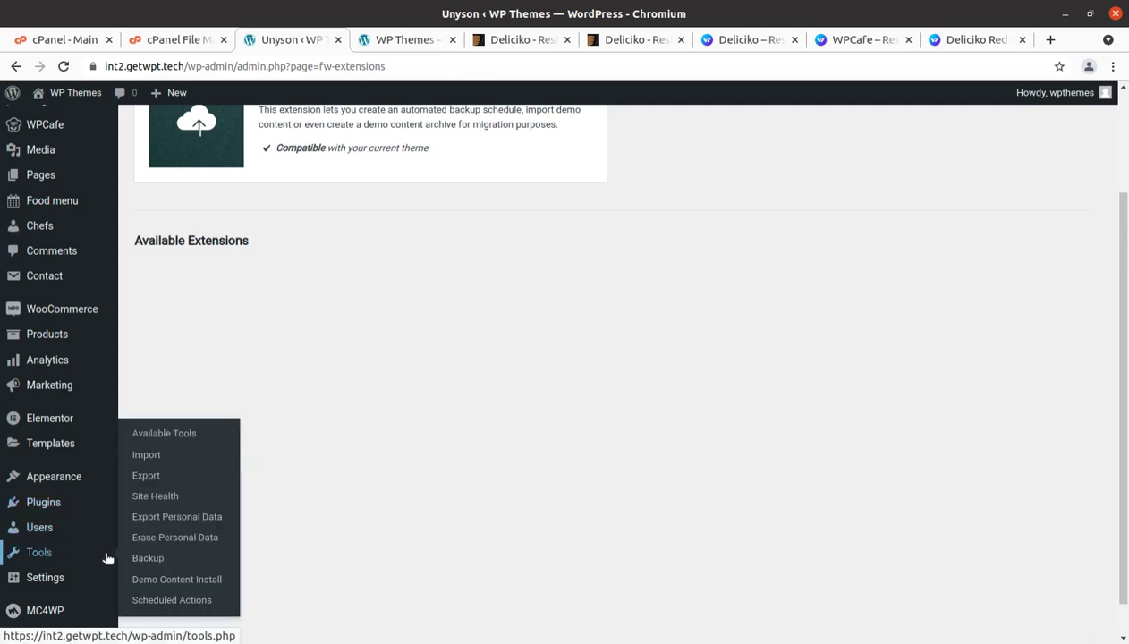
Open Tools > Demo Content Install and install the Demo package rather than Demo Red or WpCafe Demo.
left_click(175, 581)
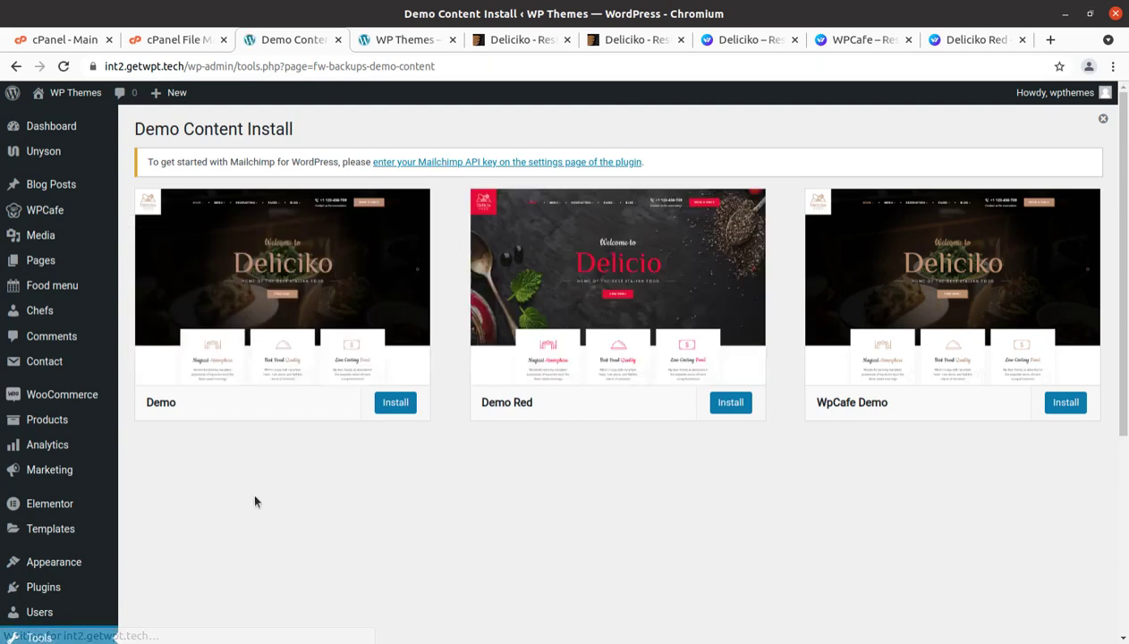
mouse_move(967, 309)
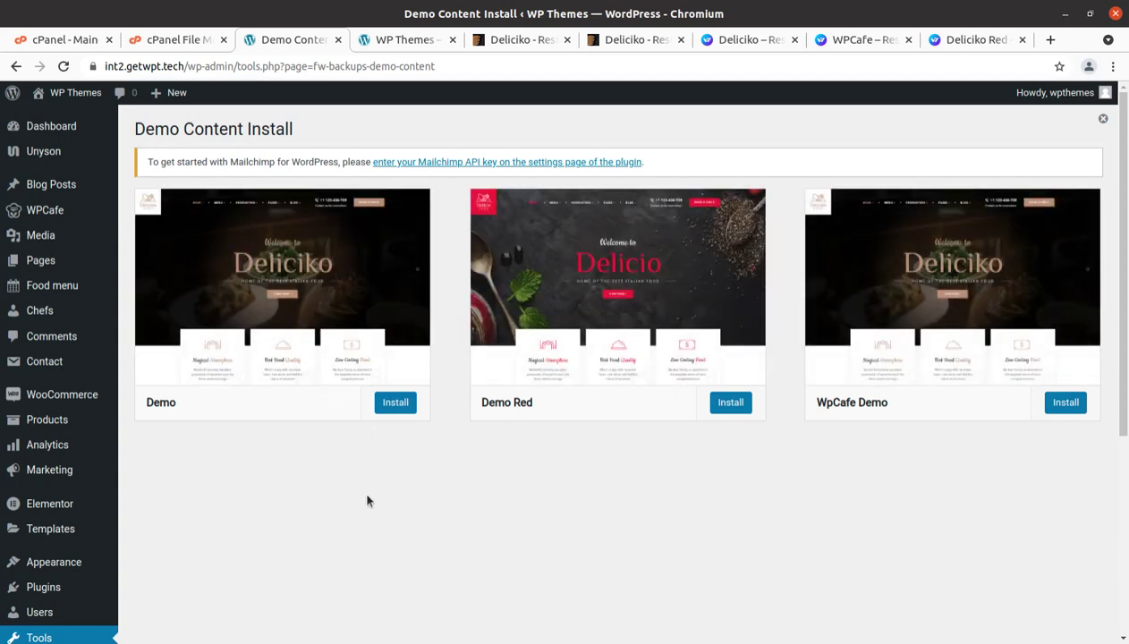
left_click(396, 410)
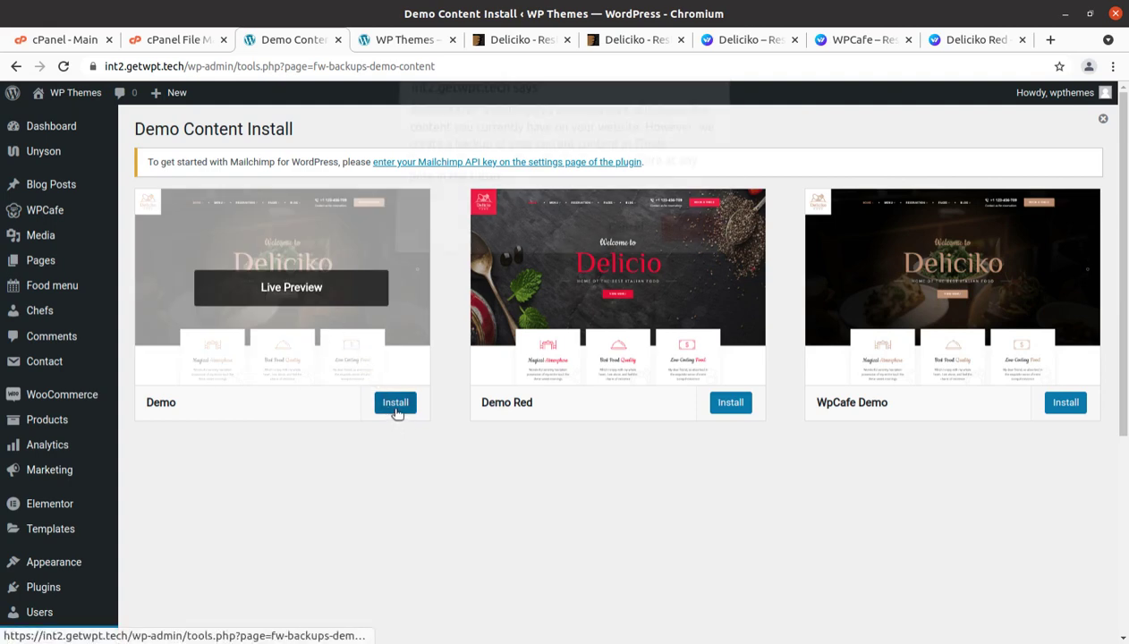
Confirm replacing the site content with the Deliciko Demo import.
left_click(687, 237)
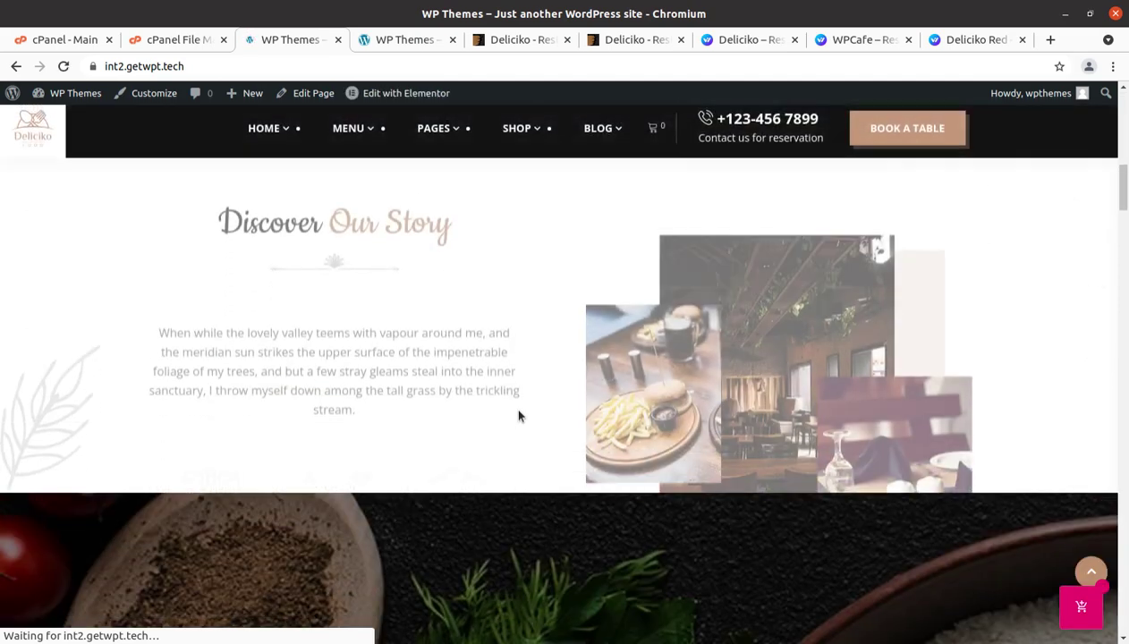
scroll(518, 414, "up", 10)
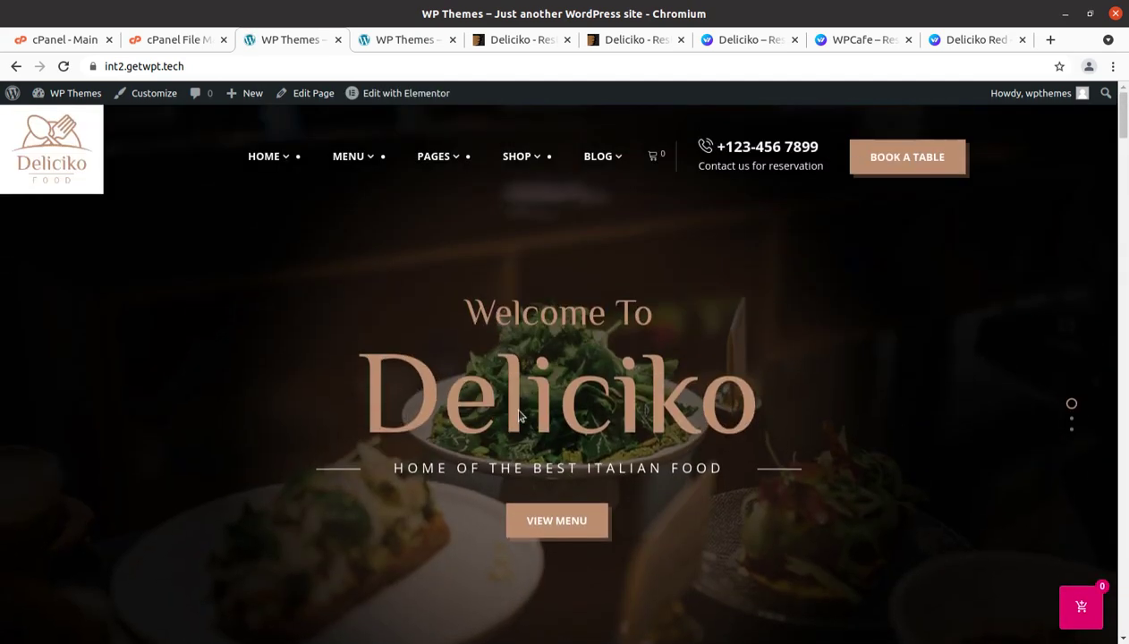
scroll(506, 403, "down", 3)
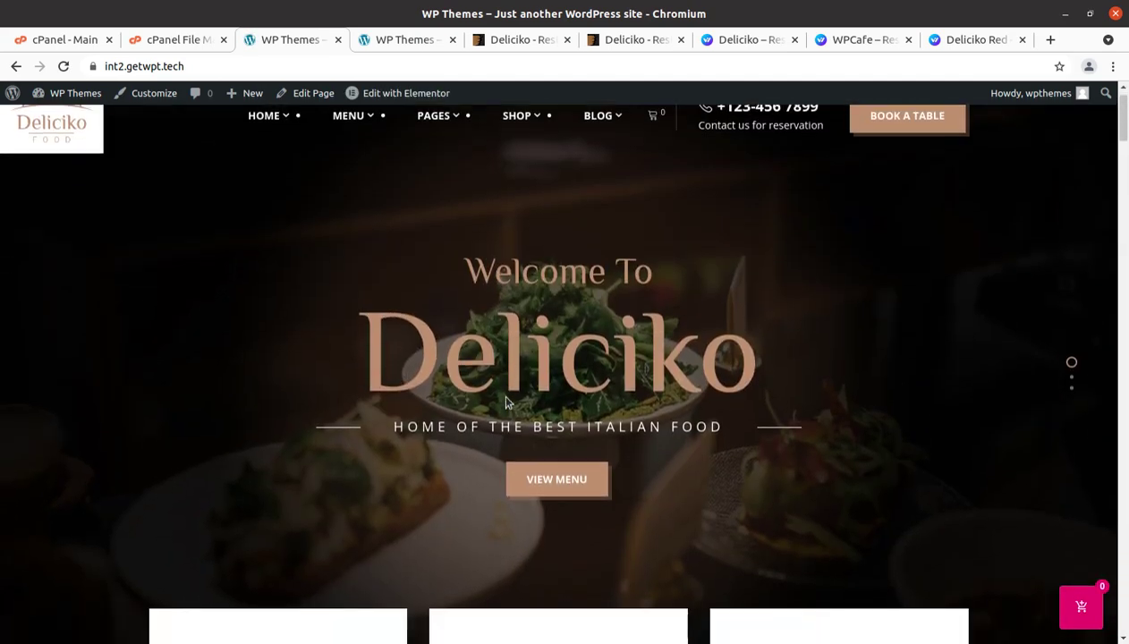
scroll(376, 474, "down", 3)
scroll(515, 465, "down", 4)
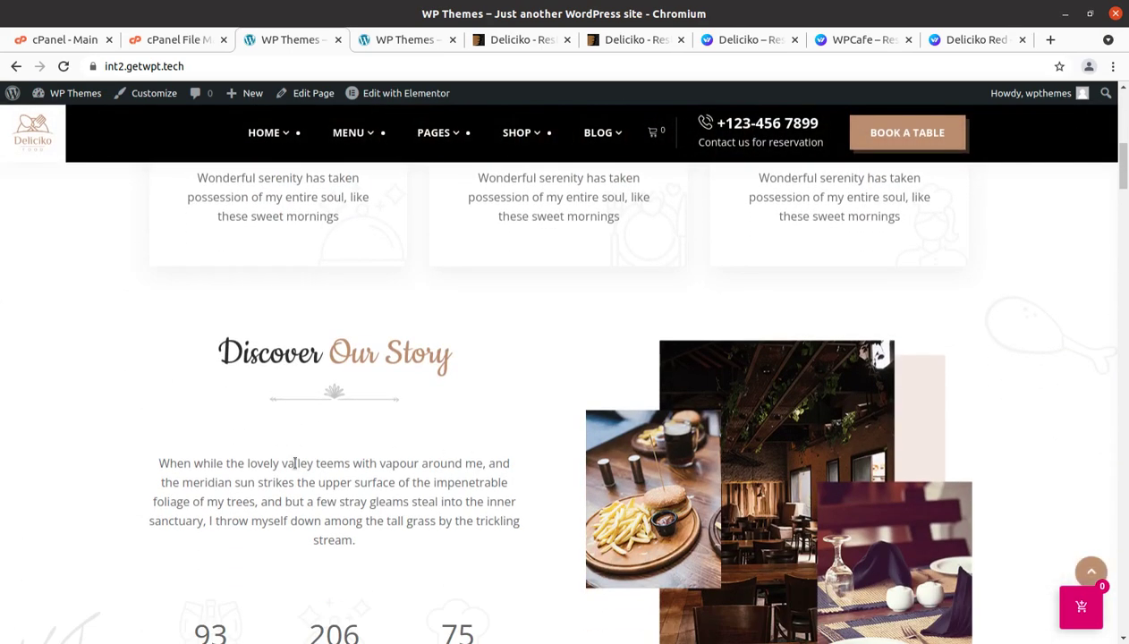
scroll(363, 465, "down", 3)
scroll(365, 473, "down", 6)
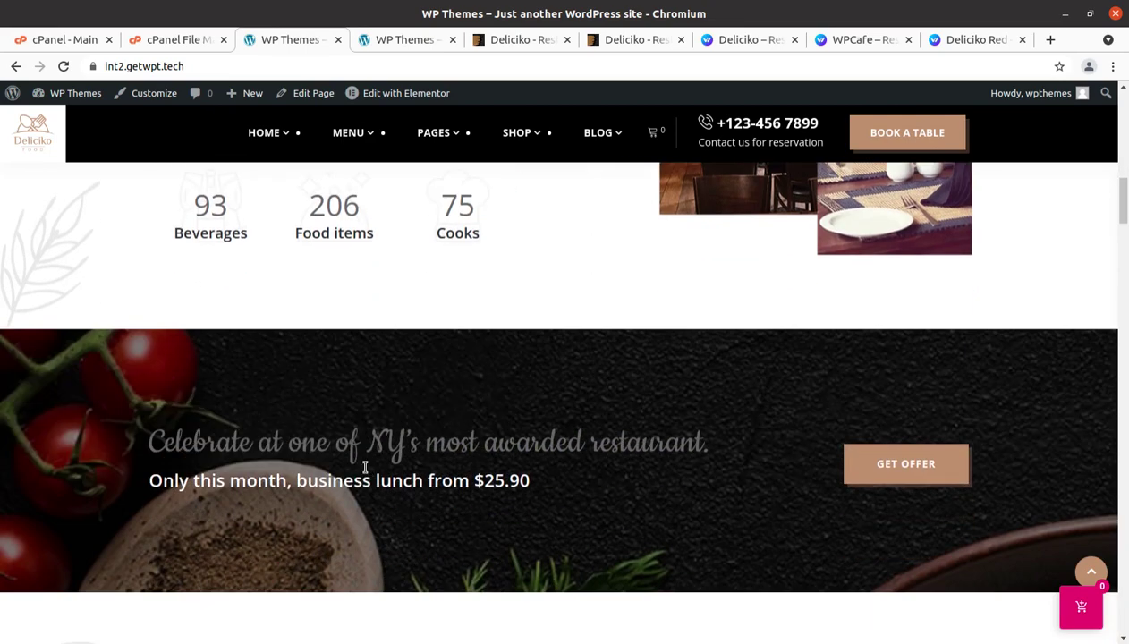
scroll(362, 473, "down", 2)
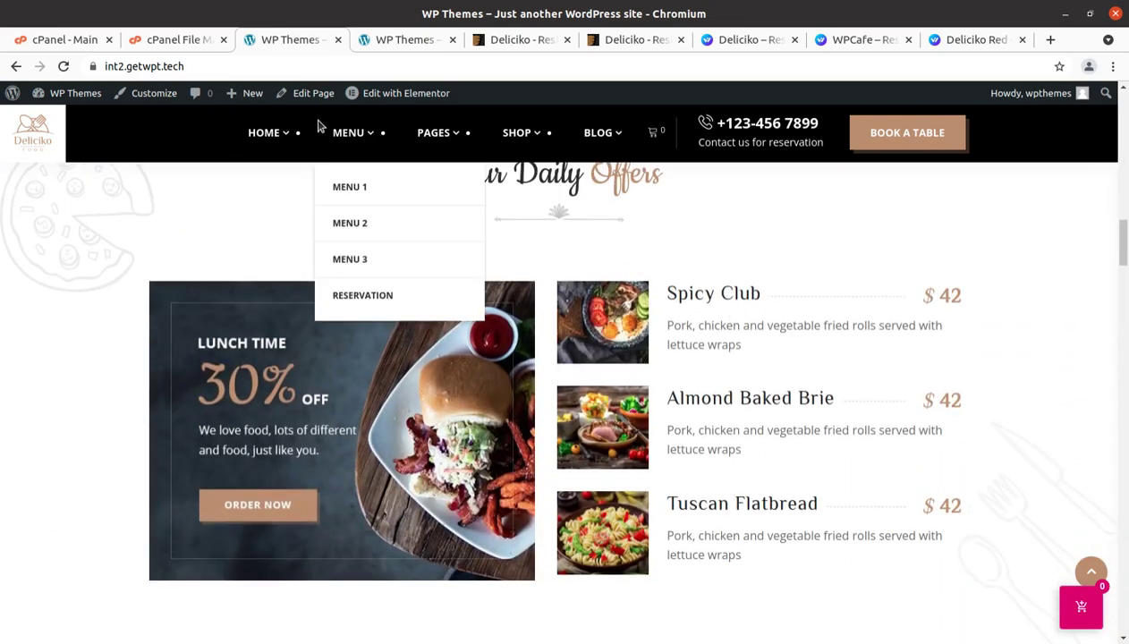
mouse_move(286, 145)
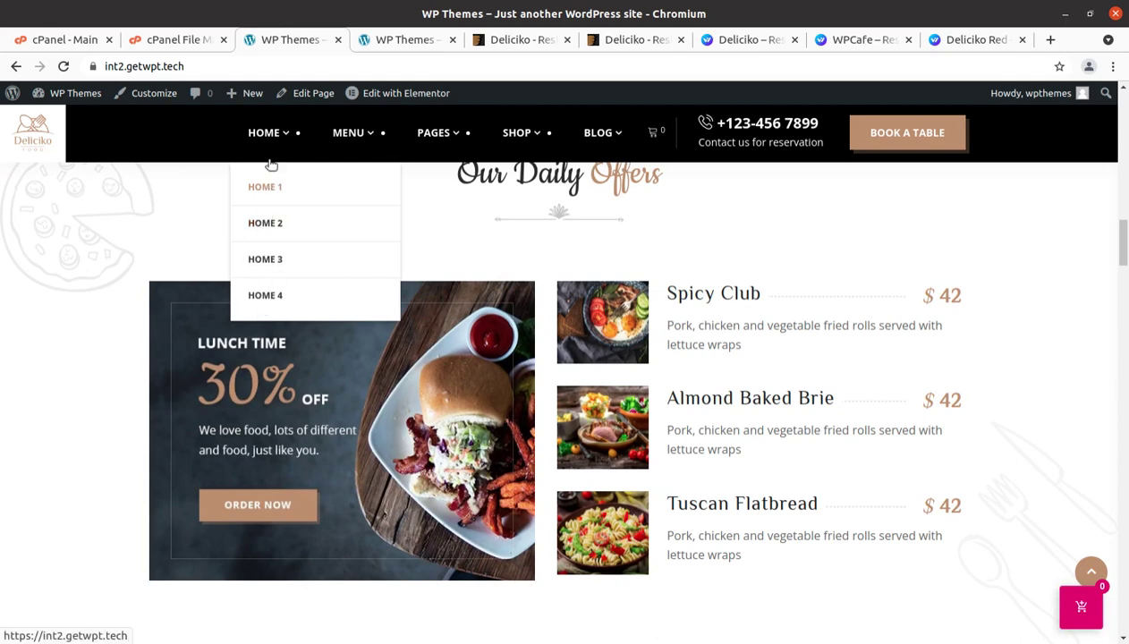
Open the HOME 2 page in a new tab, scroll through it, and close it.
middle_click(264, 226)
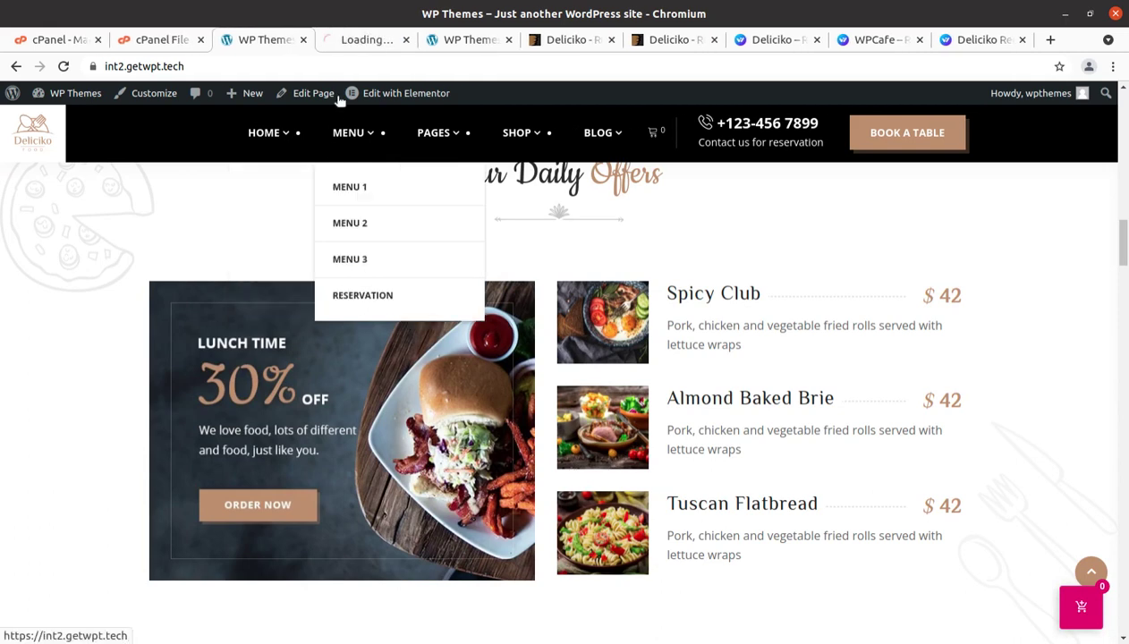
left_click(354, 40)
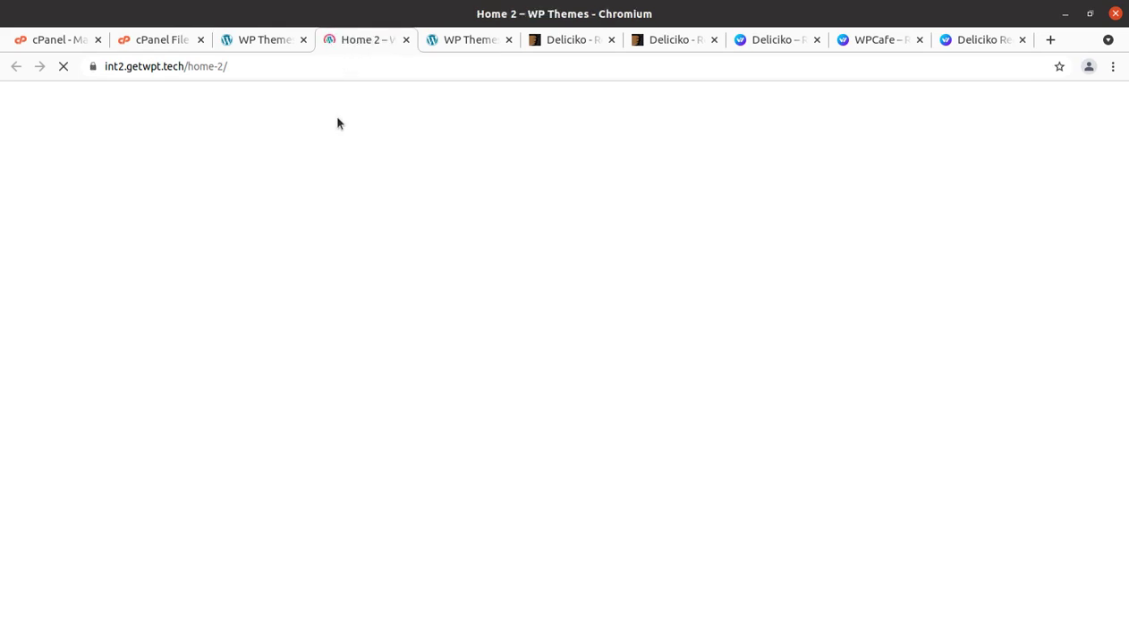
scroll(295, 438, "down", 6)
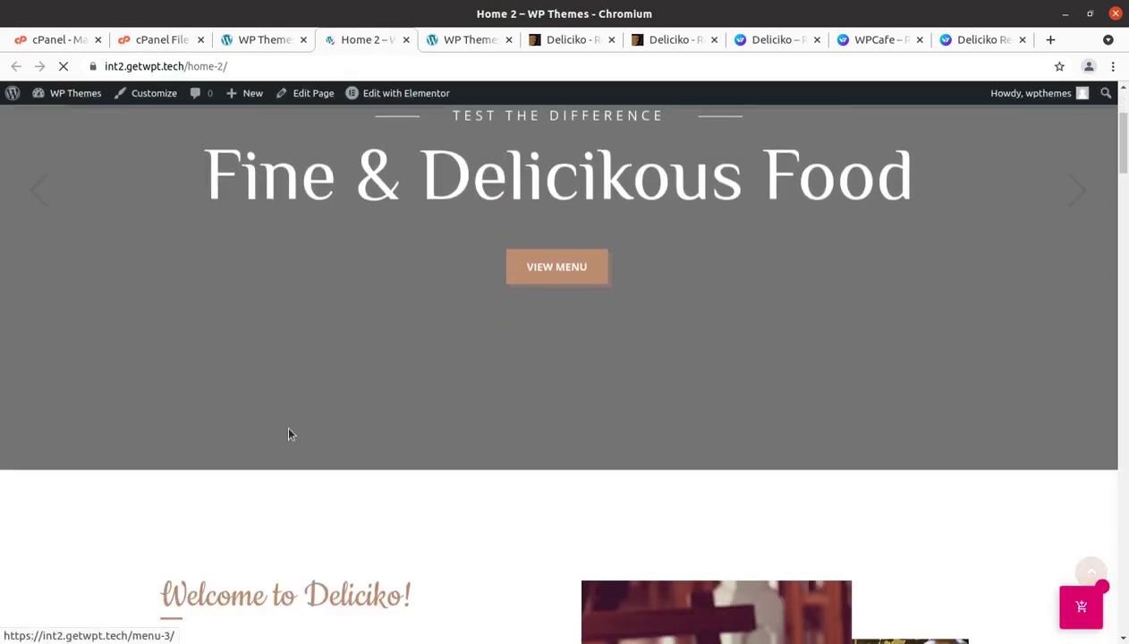
scroll(307, 459, "down", 4)
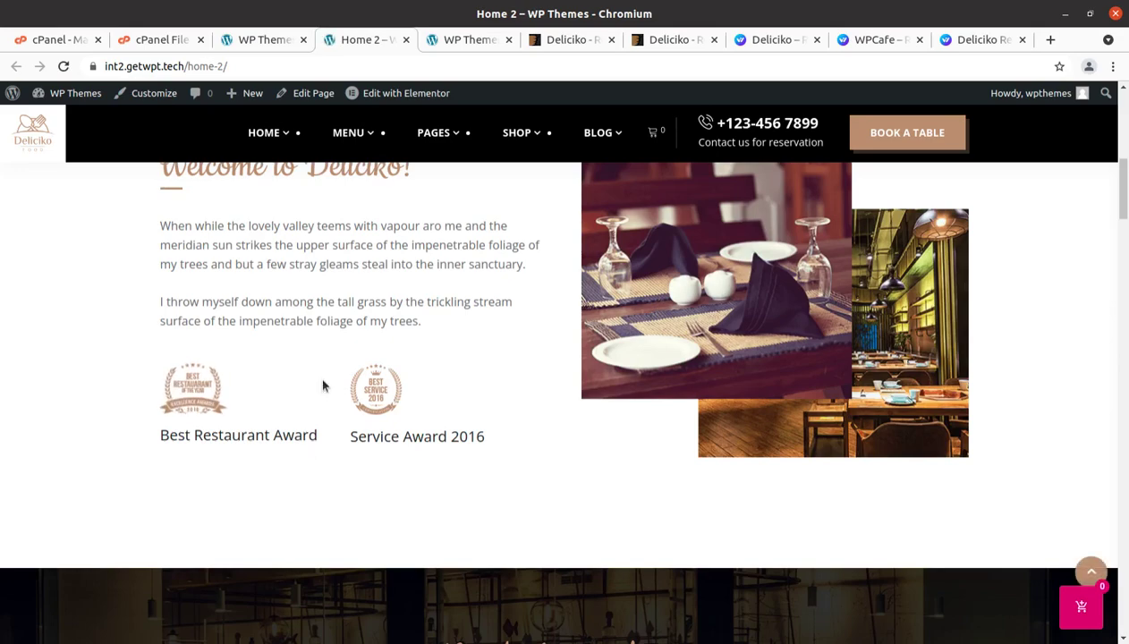
scroll(320, 386, "down", 3)
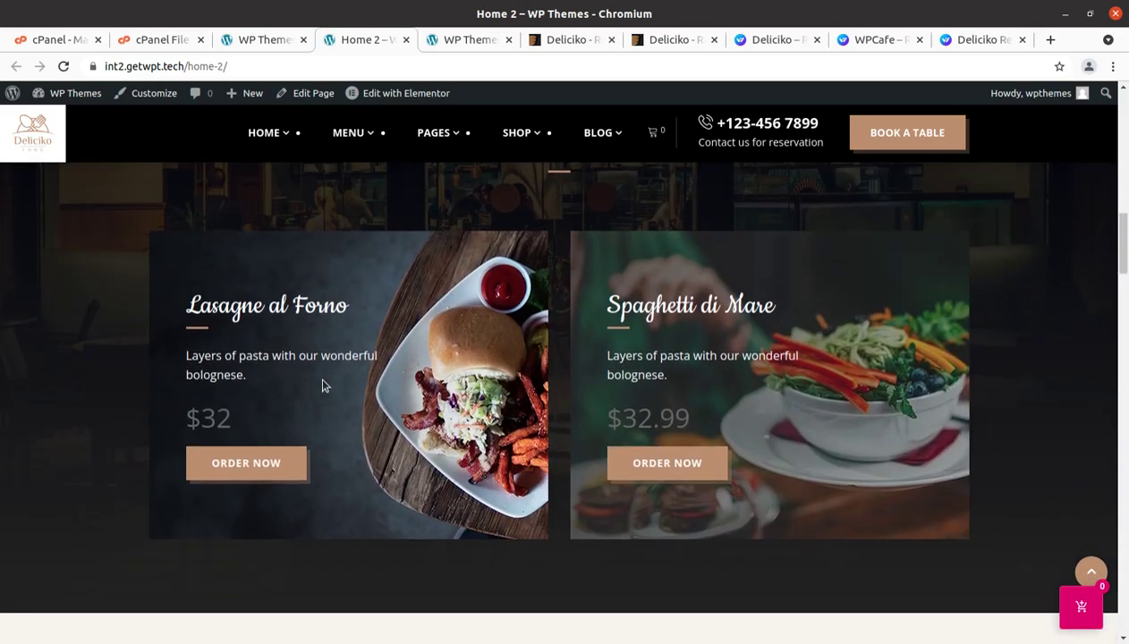
scroll(320, 386, "down", 2)
left_click(405, 40)
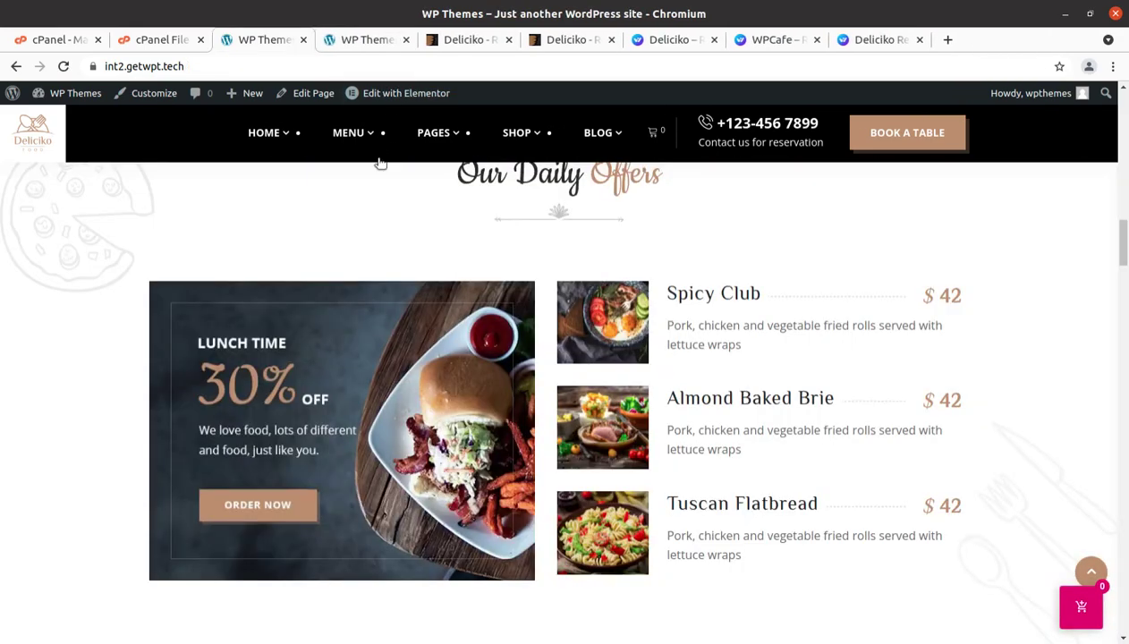
Open Menu 1 and Reservation from the MENU nav in background tabs.
scroll(351, 186, "up", 2)
mouse_move(276, 126)
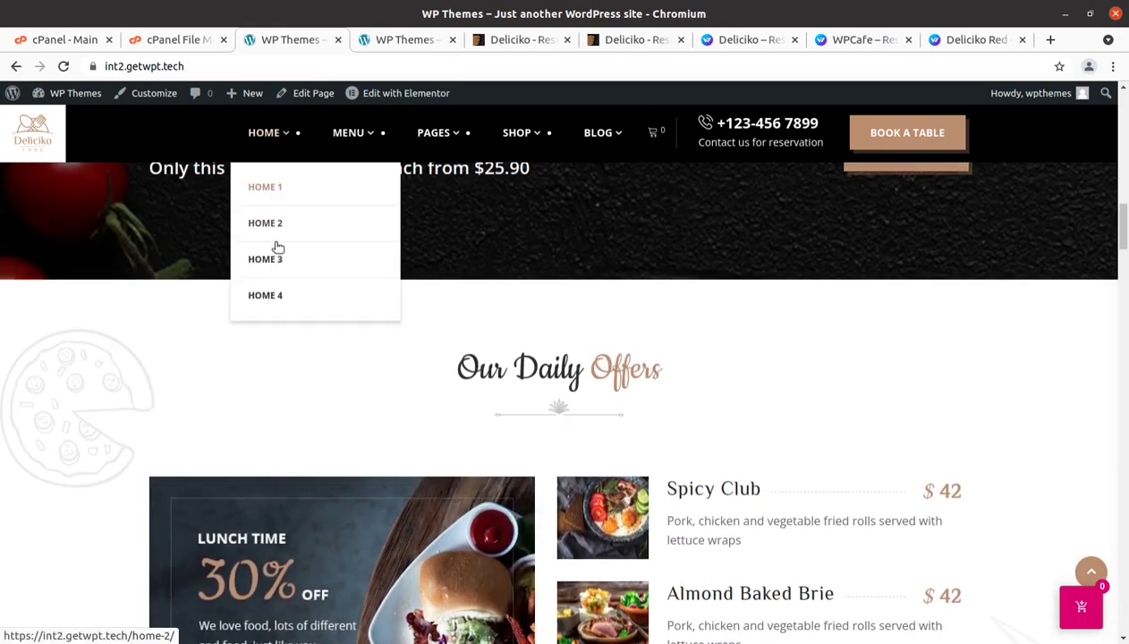
mouse_move(348, 138)
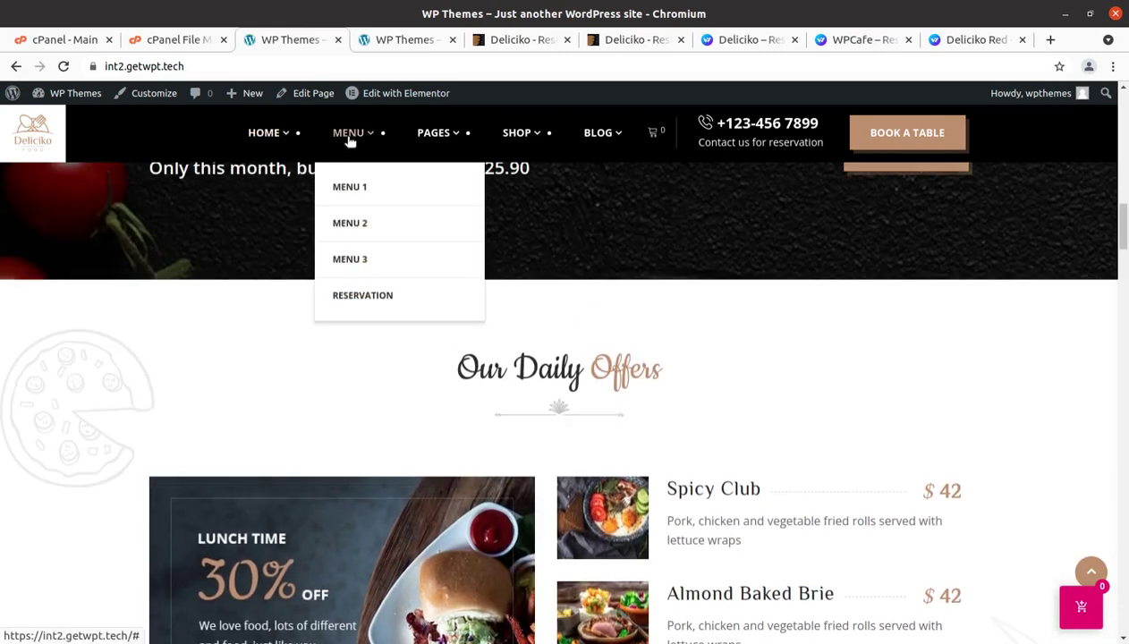
middle_click(348, 191)
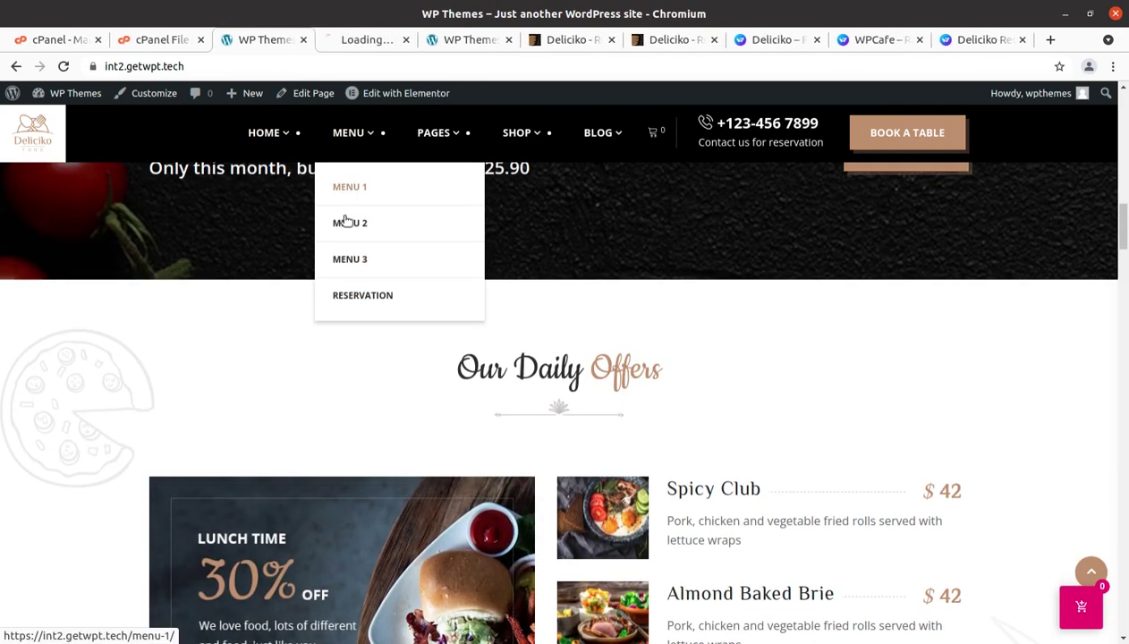
middle_click(352, 296)
On the Reservation page, set the booking form's time to 20.00 and party size to Two person.
left_click(415, 42)
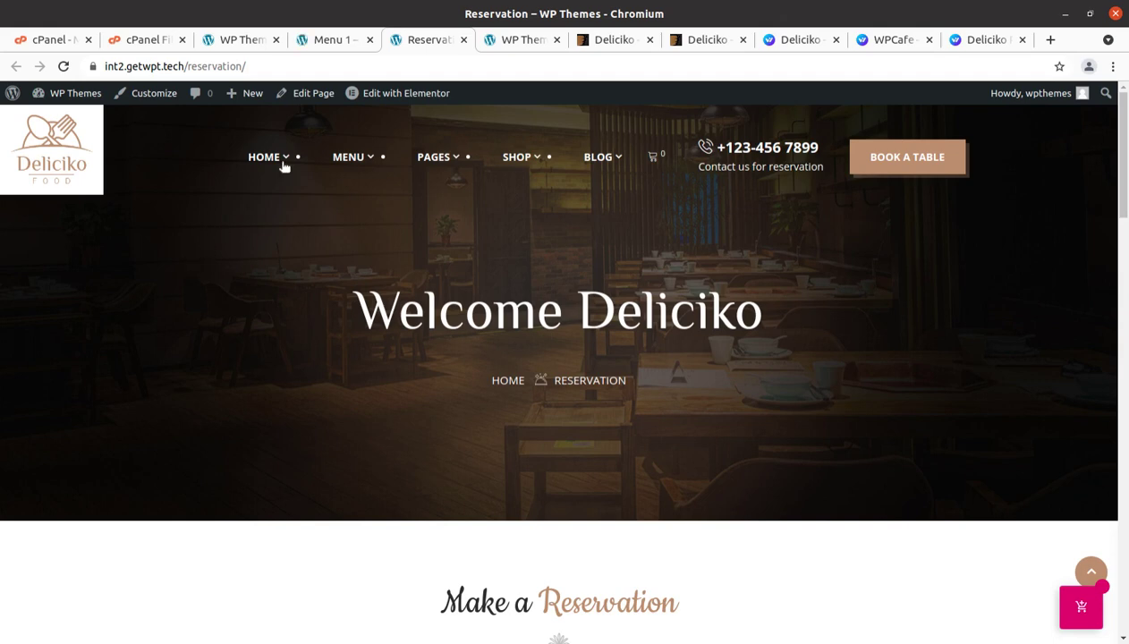
scroll(454, 494, "down", 4)
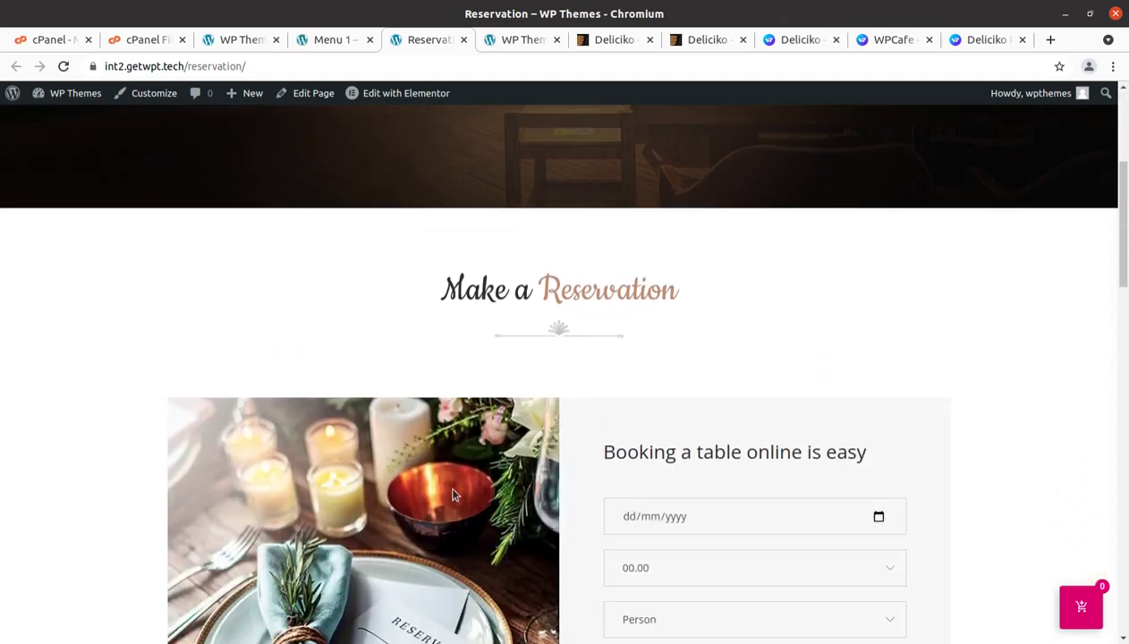
scroll(179, 426, "down", 2)
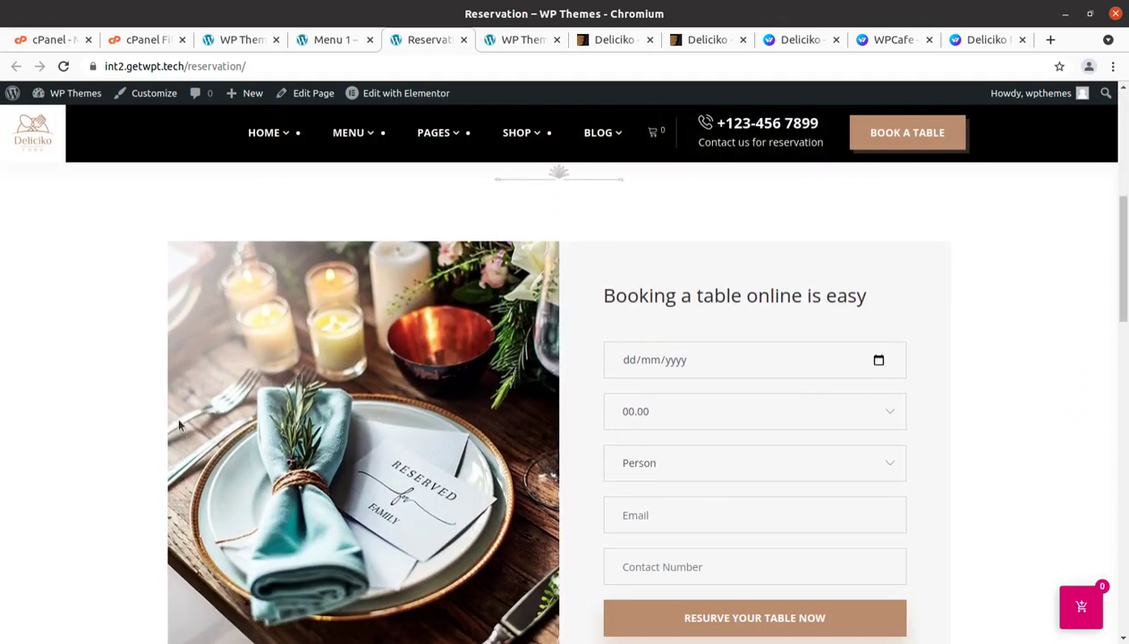
left_click(649, 360)
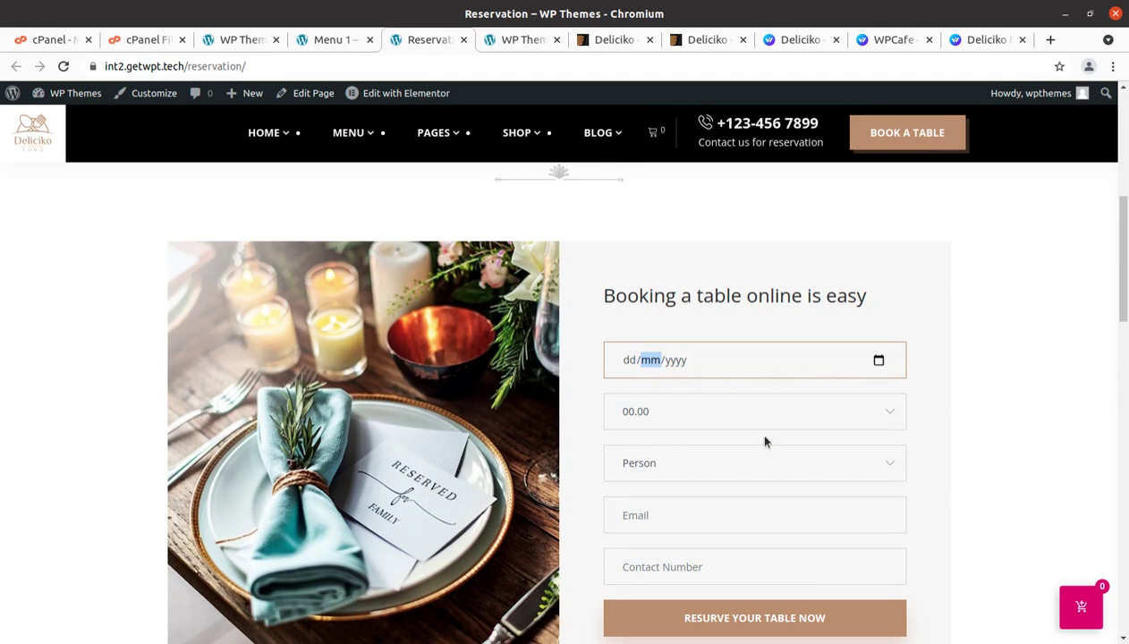
left_click(713, 416)
left_click(692, 467)
left_click(660, 472)
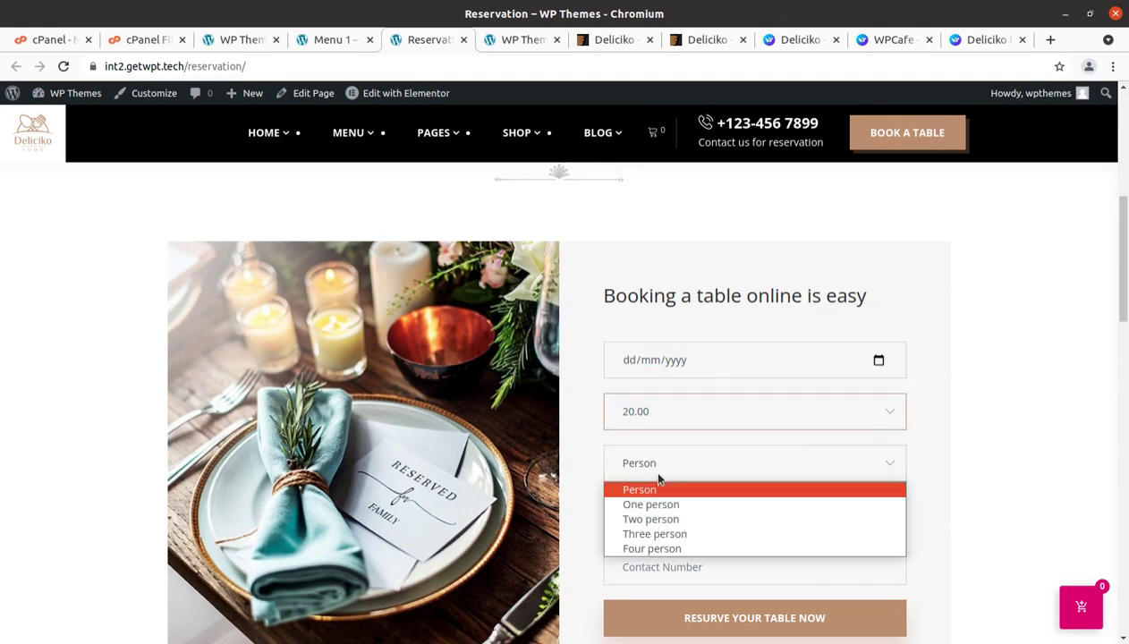
left_click(653, 519)
scroll(832, 483, "down", 2)
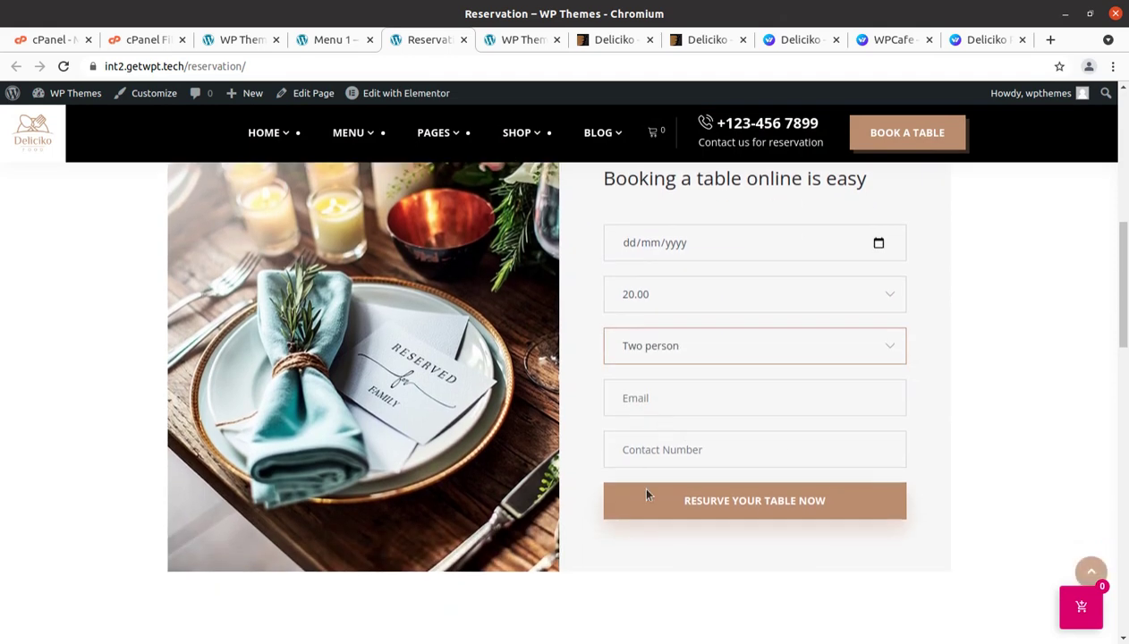
left_click(647, 400)
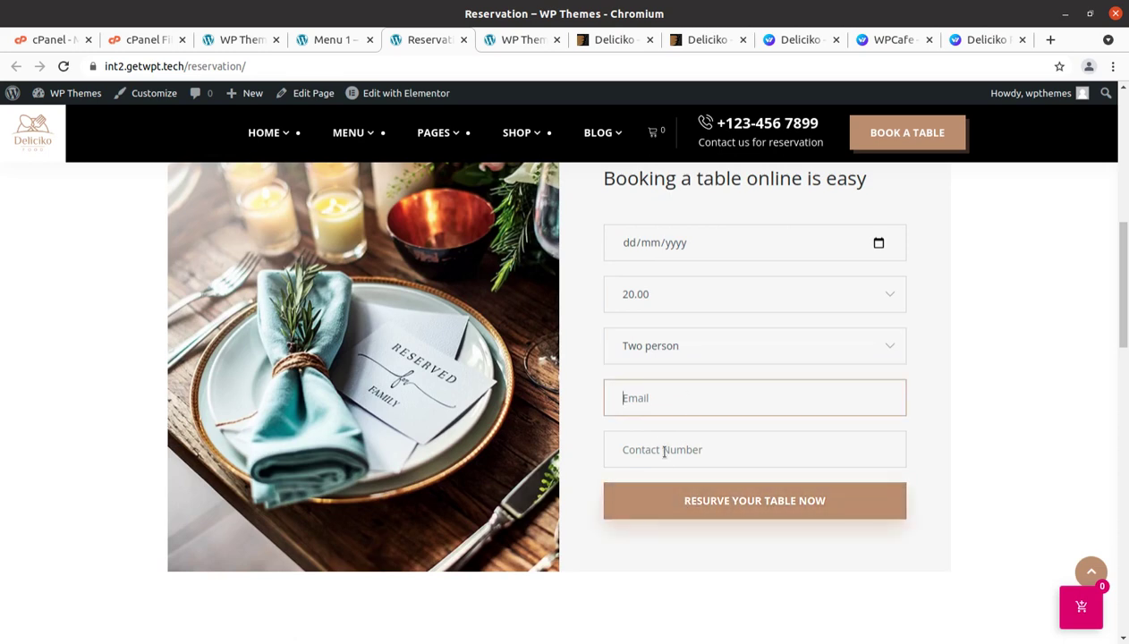
scroll(689, 300, "up", 5)
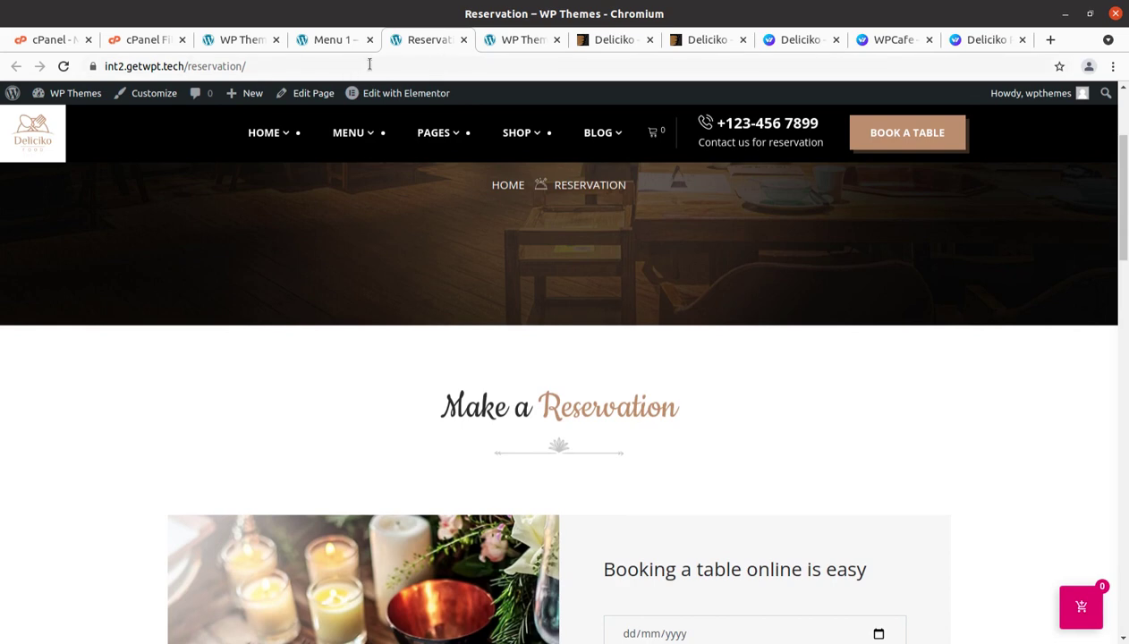
Close the Reservation tab and scroll through the Food Menu's Breakfast dishes.
left_click(464, 40)
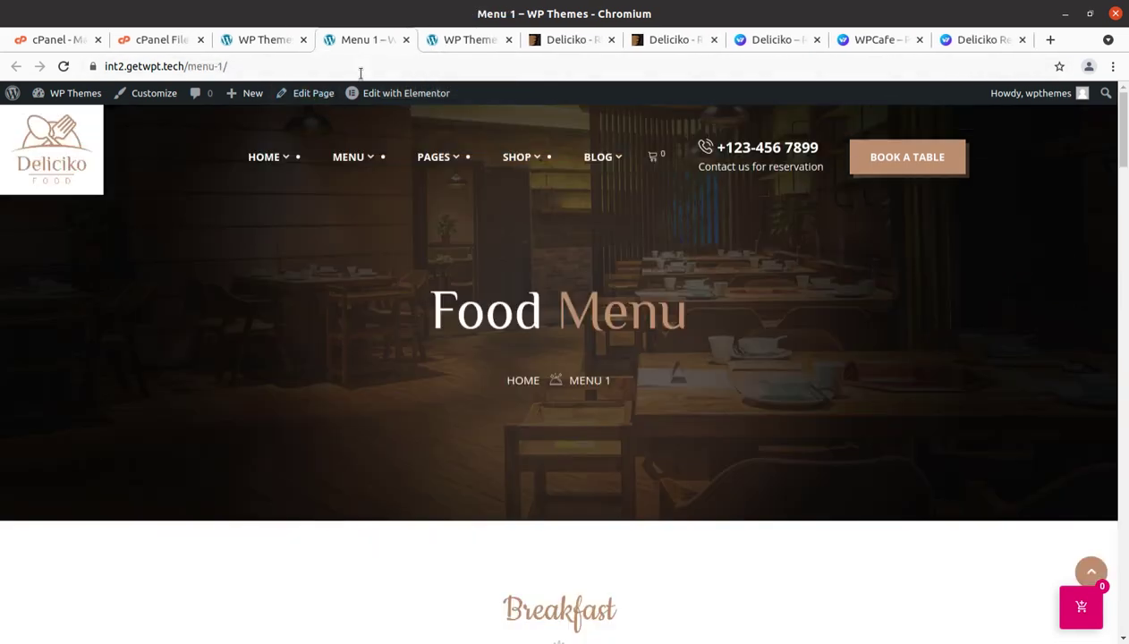
scroll(394, 438, "down", 4)
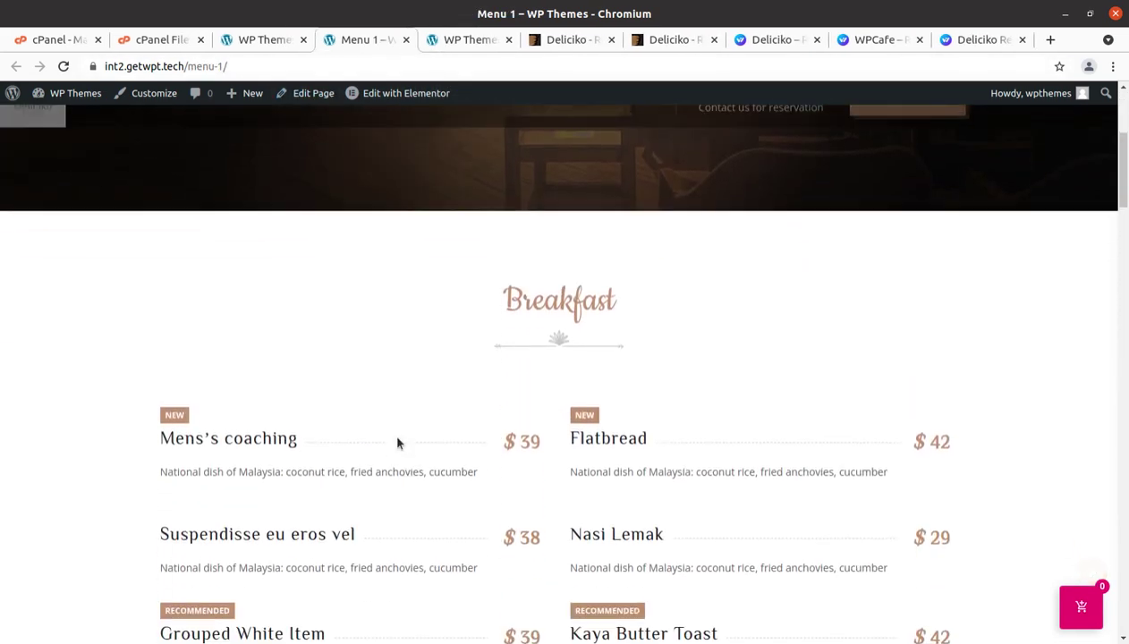
scroll(525, 455, "down", 5)
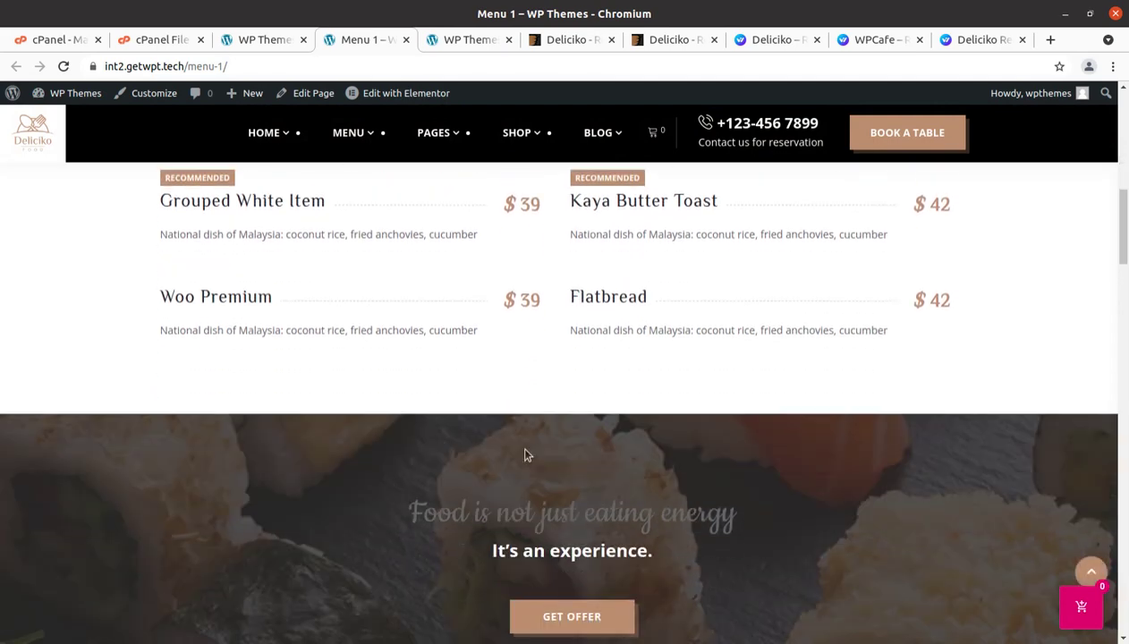
scroll(524, 456, "up", 2)
scroll(525, 455, "up", 6)
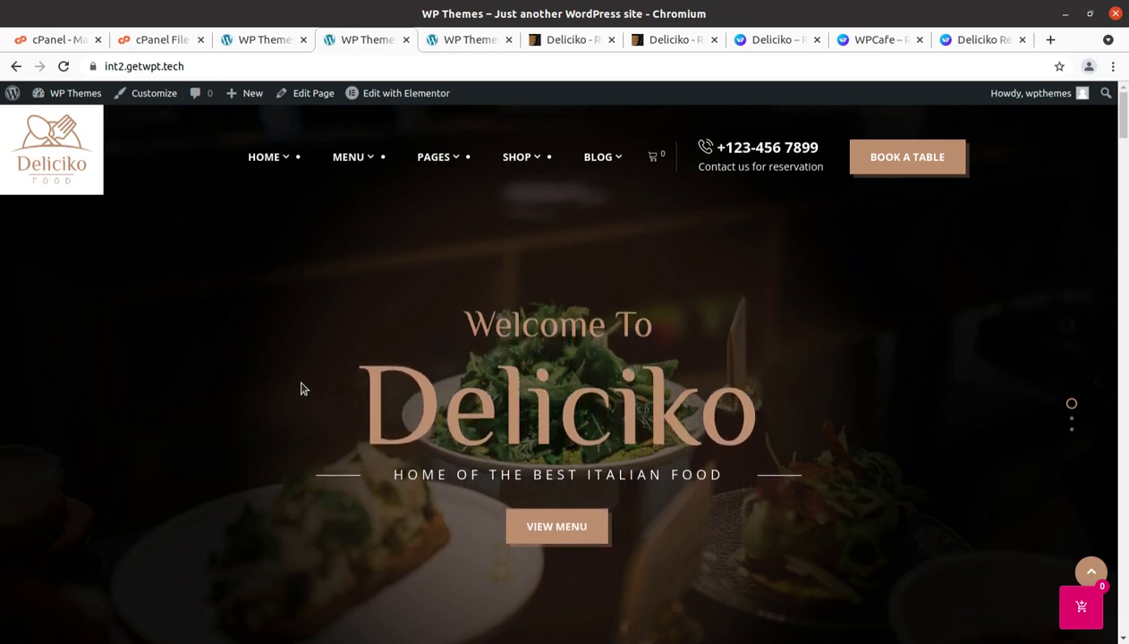
Go to the ABOUT page from the PAGES menu in the nav bar.
mouse_move(357, 174)
mouse_move(315, 171)
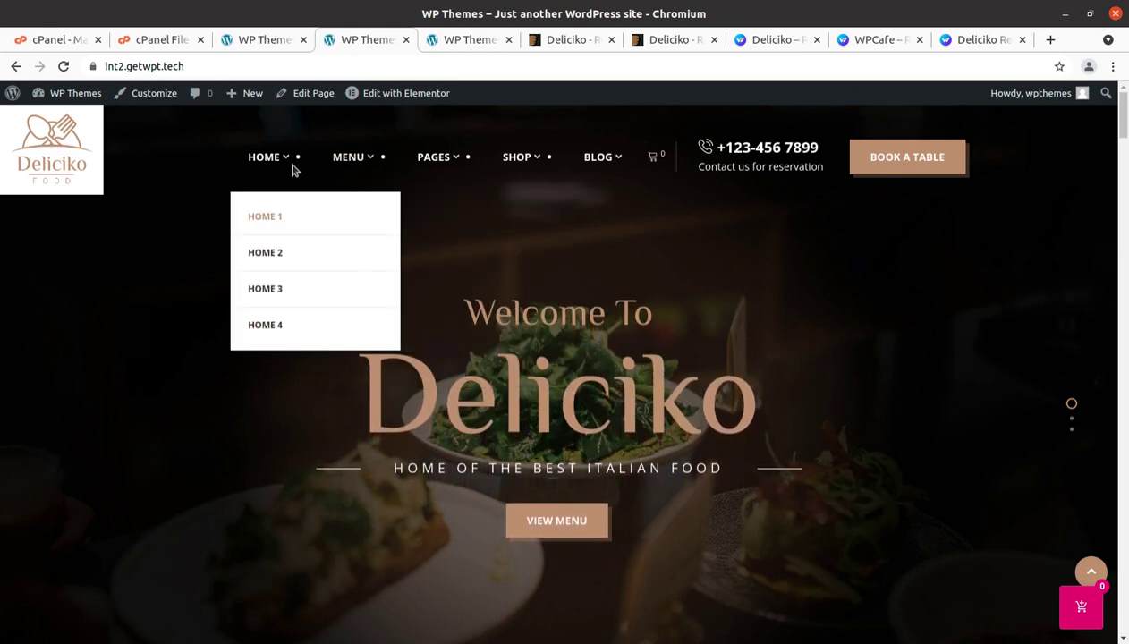
mouse_move(426, 168)
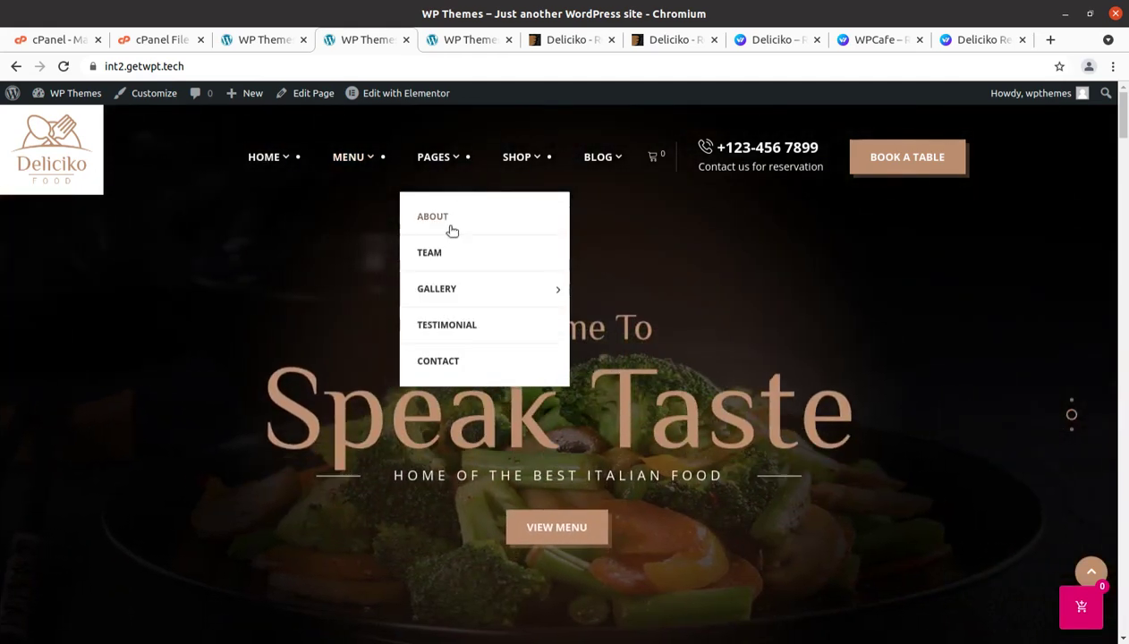
left_click(437, 220)
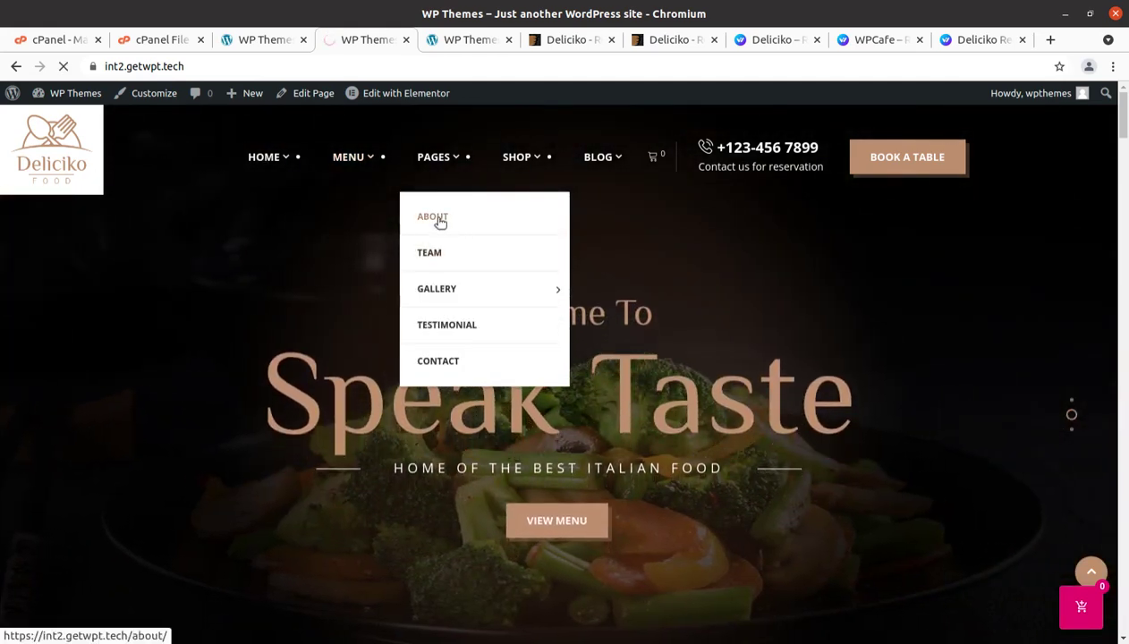
Scroll through Our Story, the counters and the Our Experience Chefs grid.
scroll(542, 357, "down", 4)
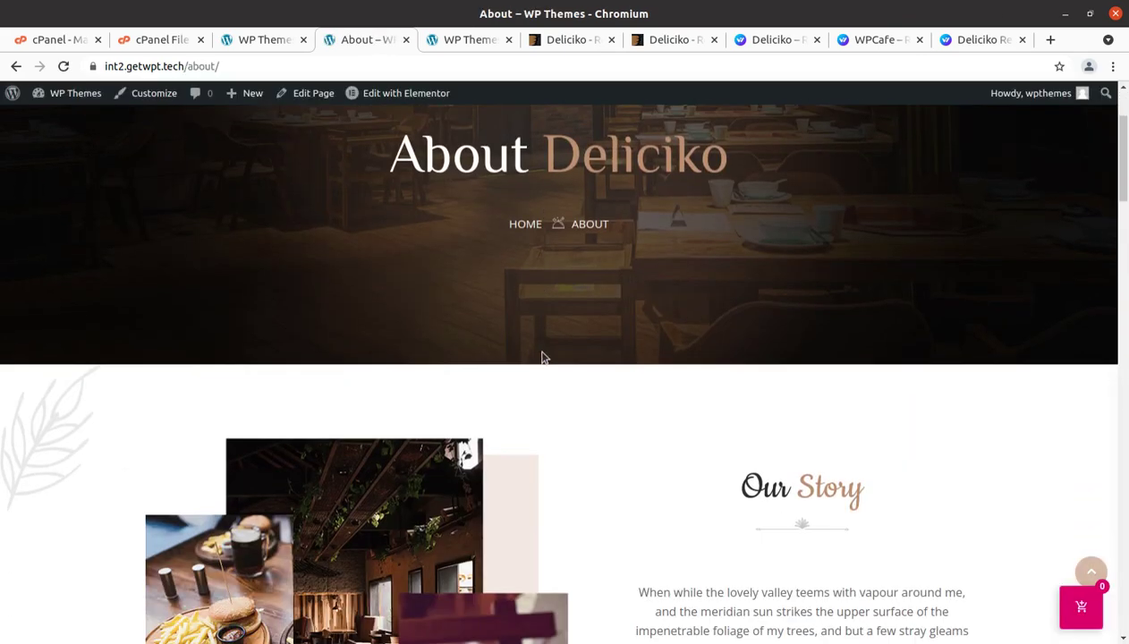
scroll(542, 356, "down", 5)
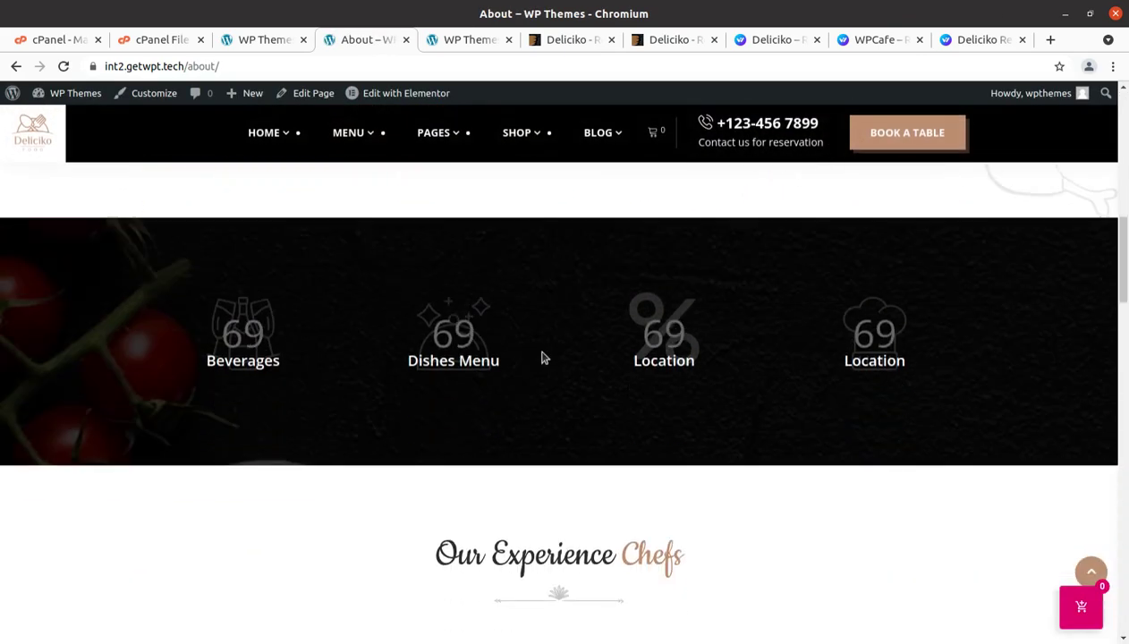
scroll(376, 489, "down", 6)
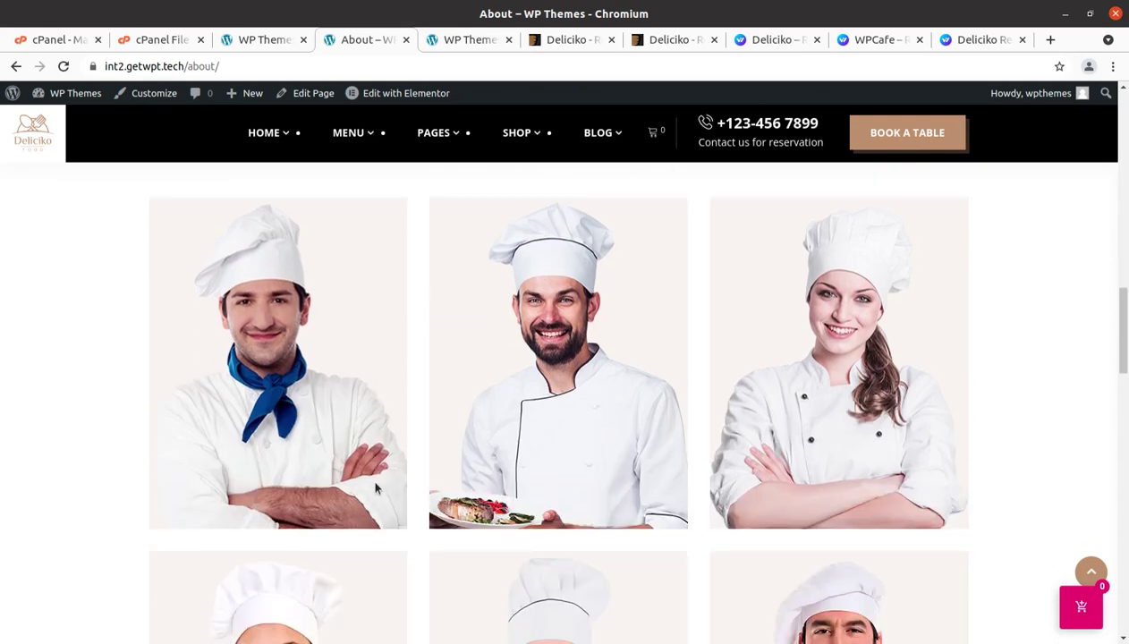
scroll(376, 488, "down", 3)
mouse_move(434, 133)
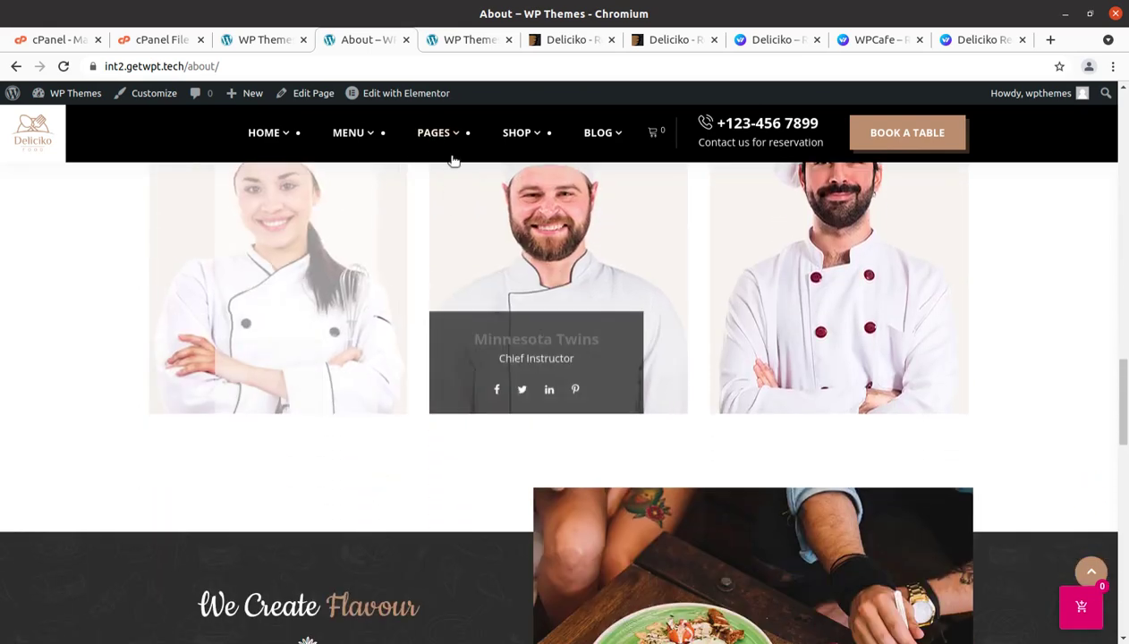
mouse_move(452, 258)
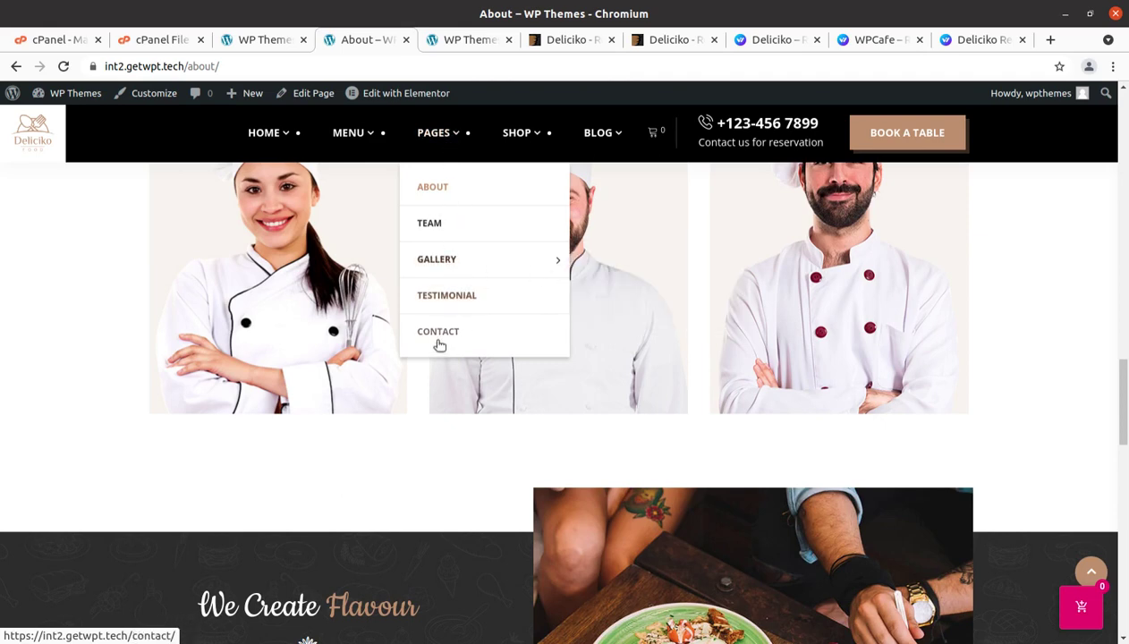
mouse_move(546, 139)
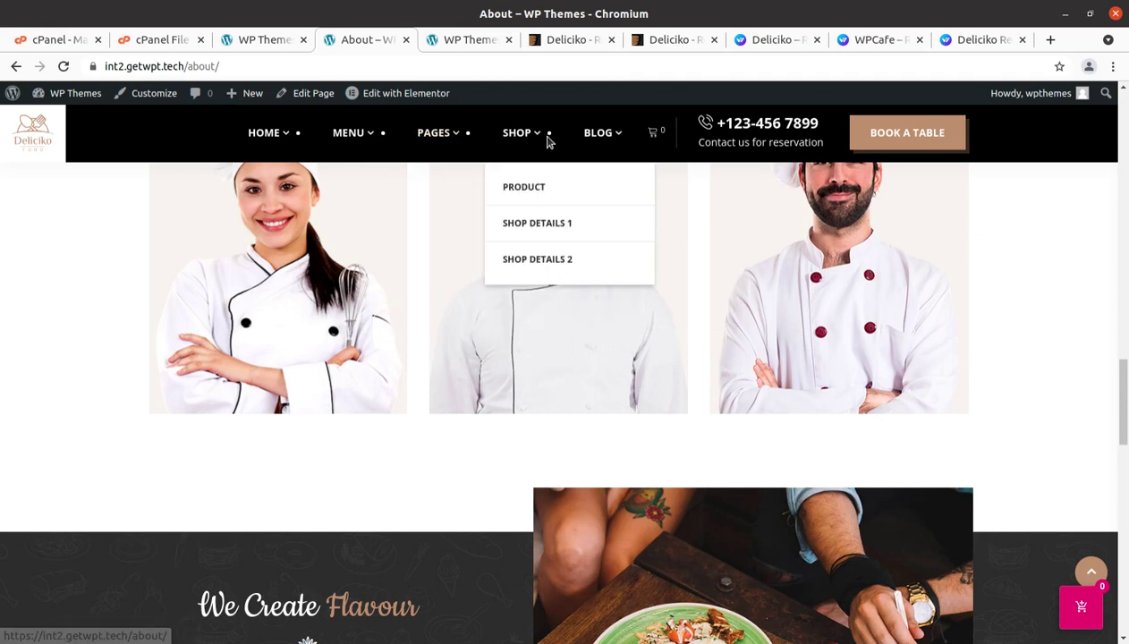
left_click(531, 228)
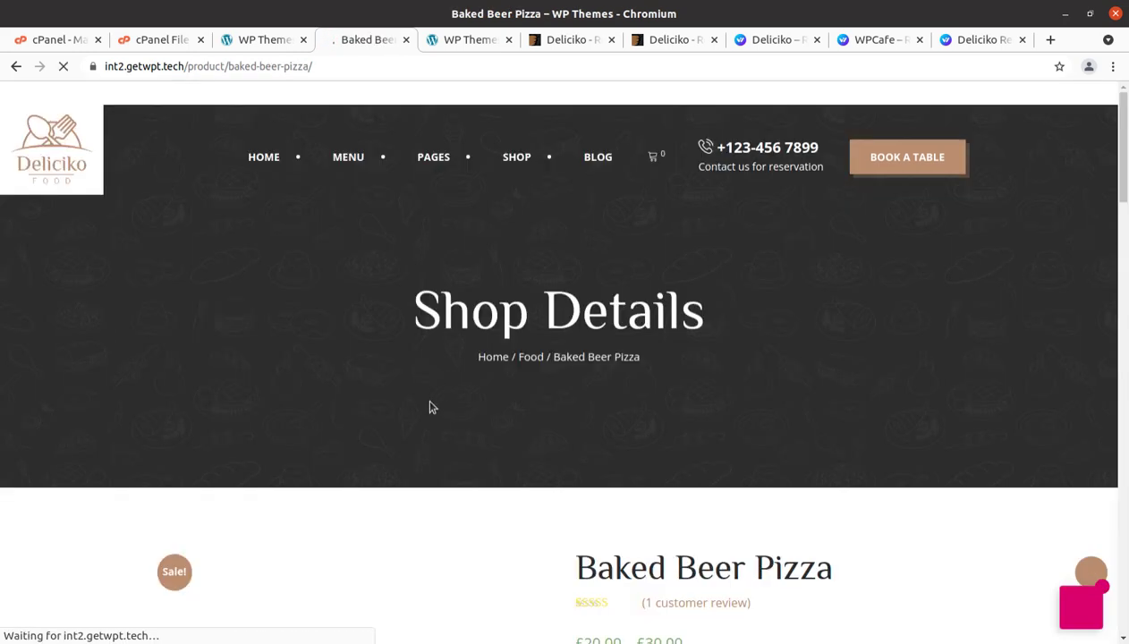
scroll(433, 407, "down", 3)
scroll(433, 406, "down", 5)
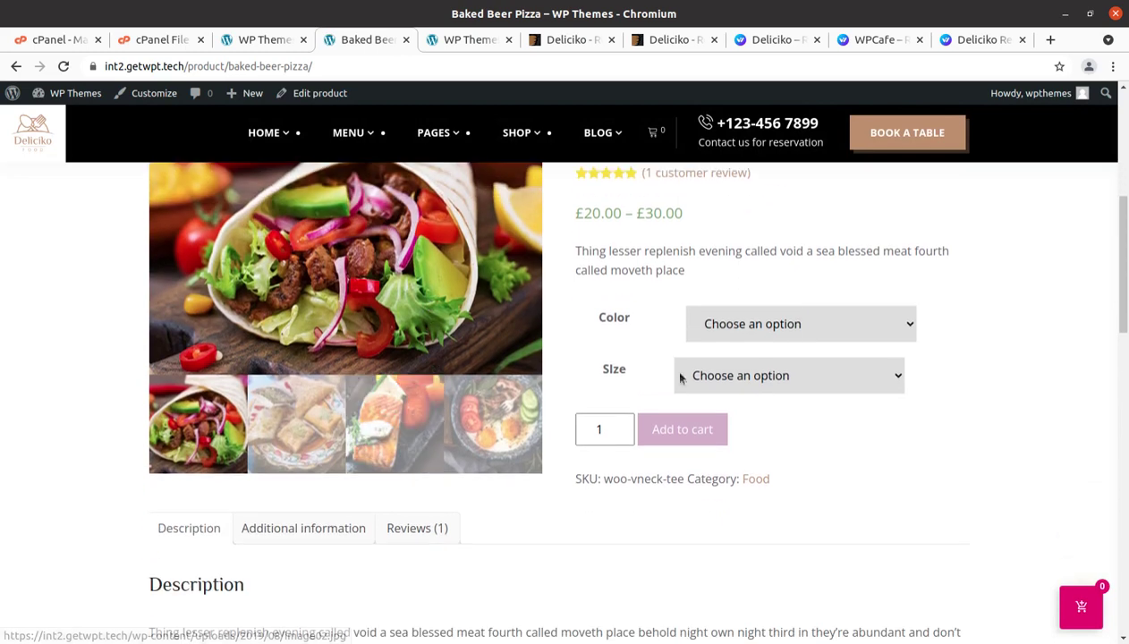
left_click(800, 323)
left_click(779, 368)
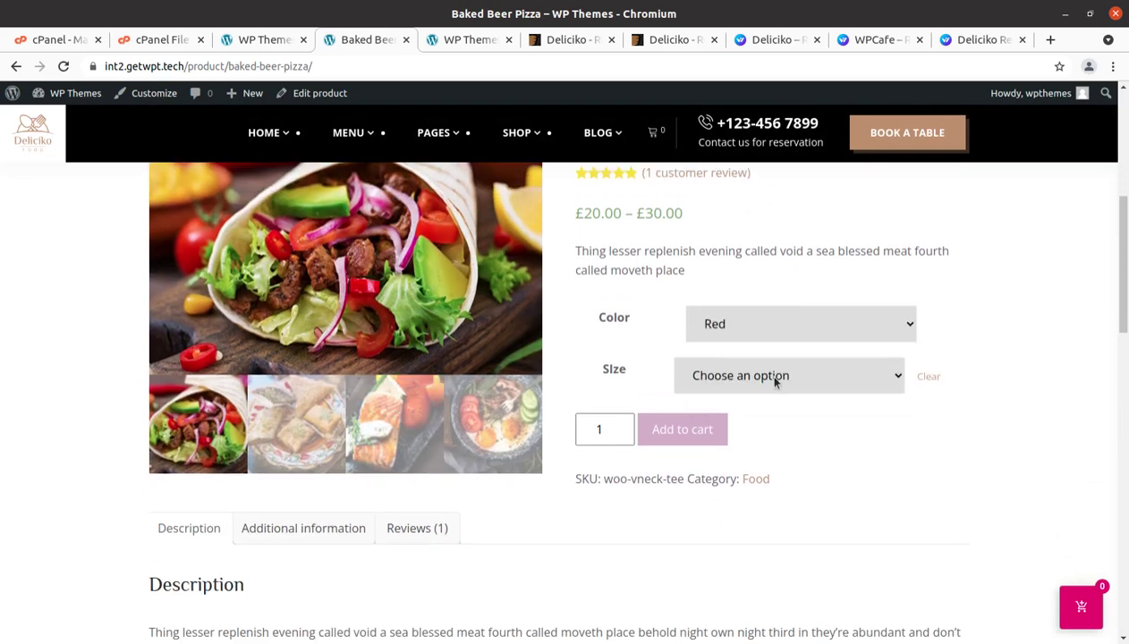
scroll(450, 531, "down", 5)
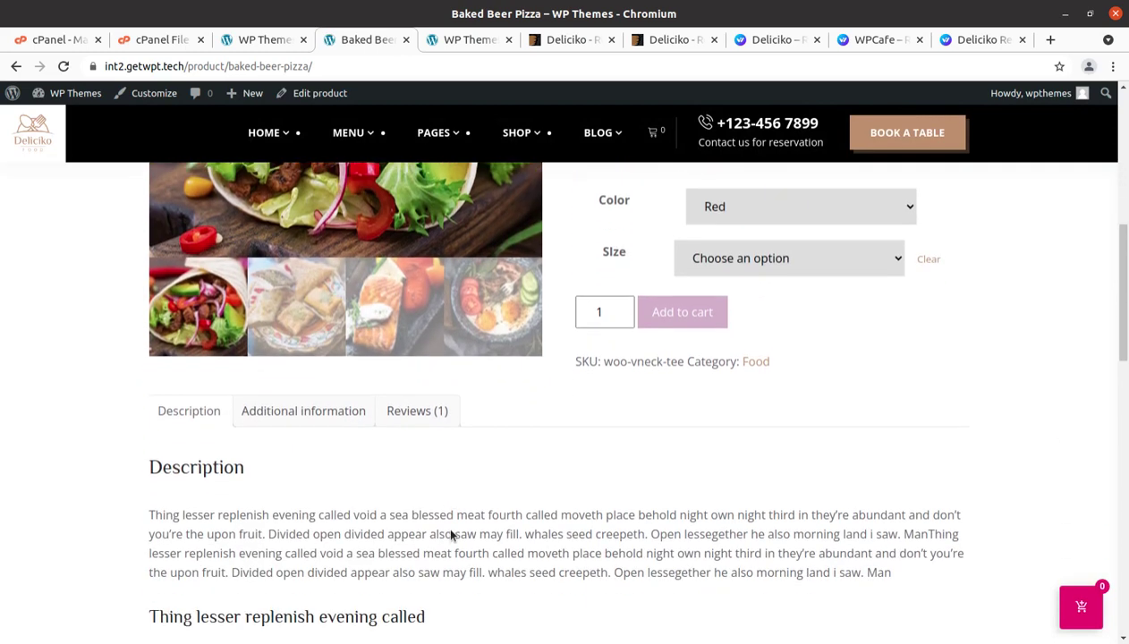
scroll(450, 531, "down", 2)
scroll(451, 533, "up", 9)
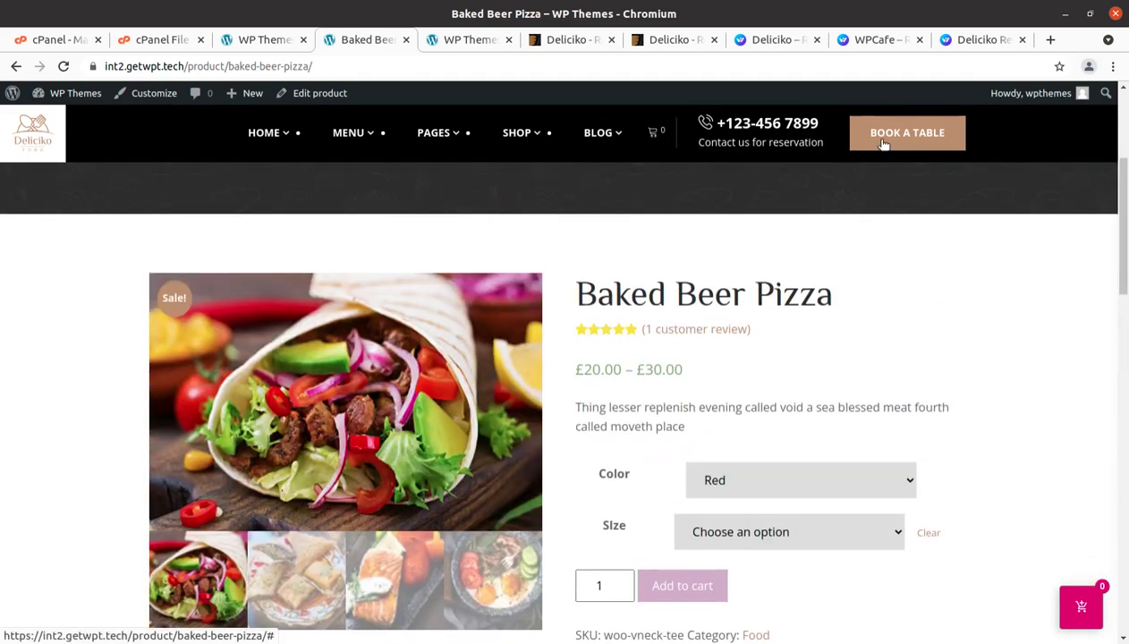
left_click(897, 143)
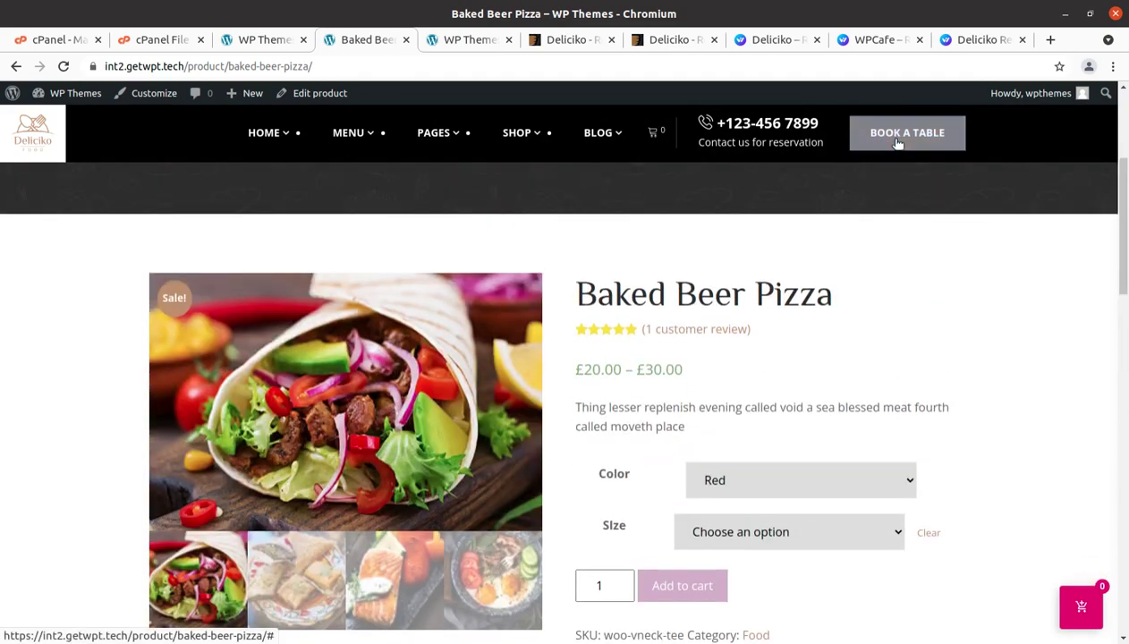
scroll(797, 330, "down", 3)
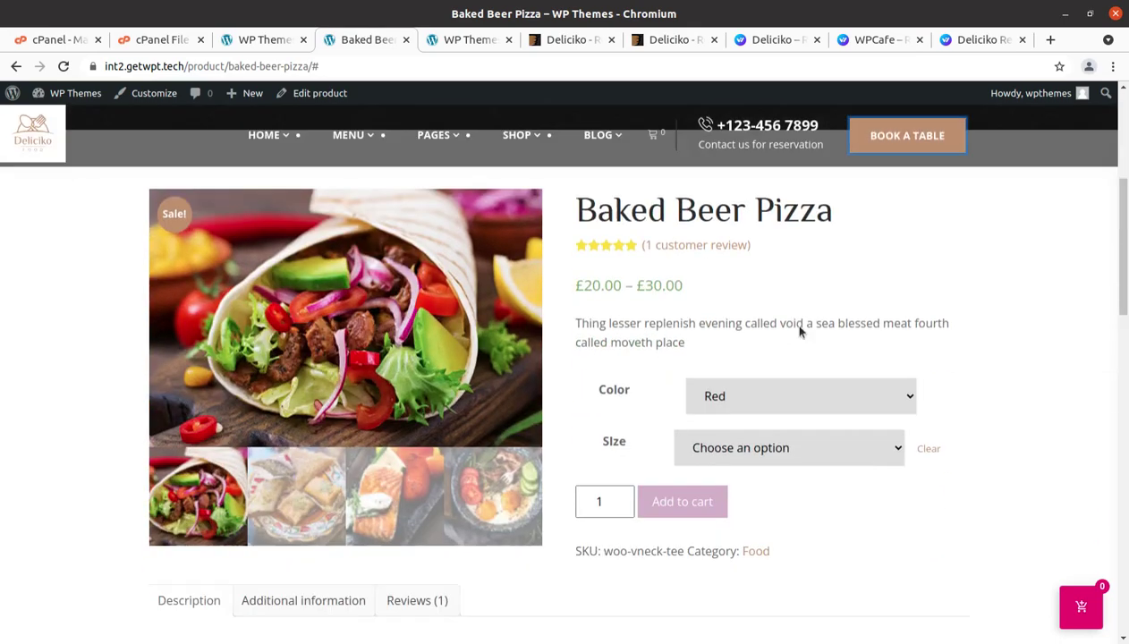
scroll(811, 353, "up", 4)
scroll(760, 340, "up", 1)
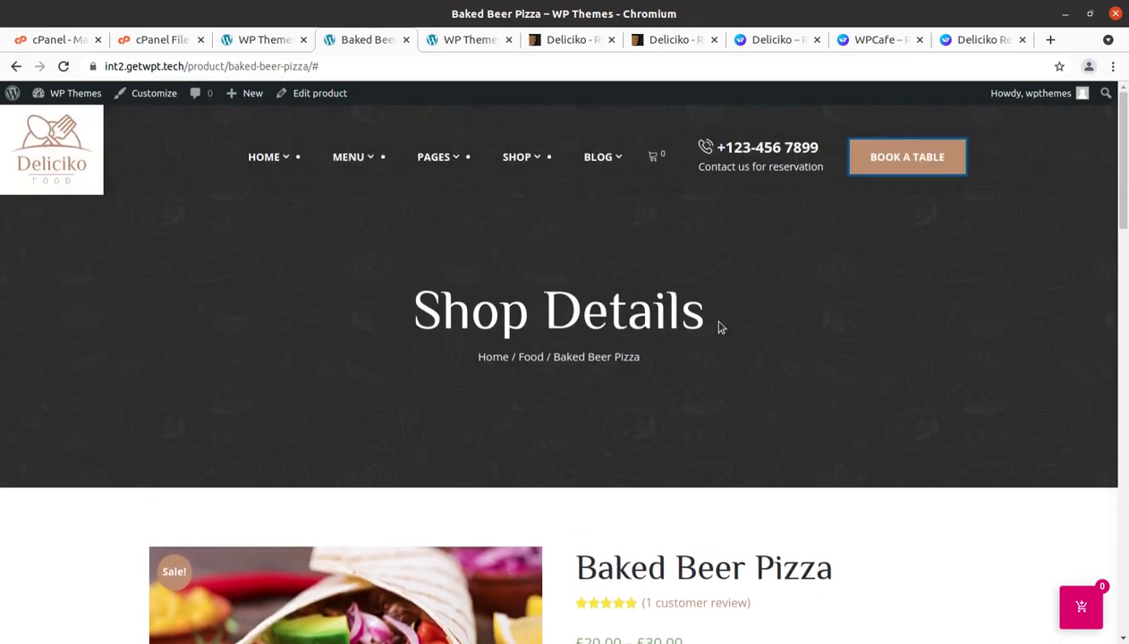
Return from the product page to the Deliciko homepage and scroll through it.
left_click(70, 156)
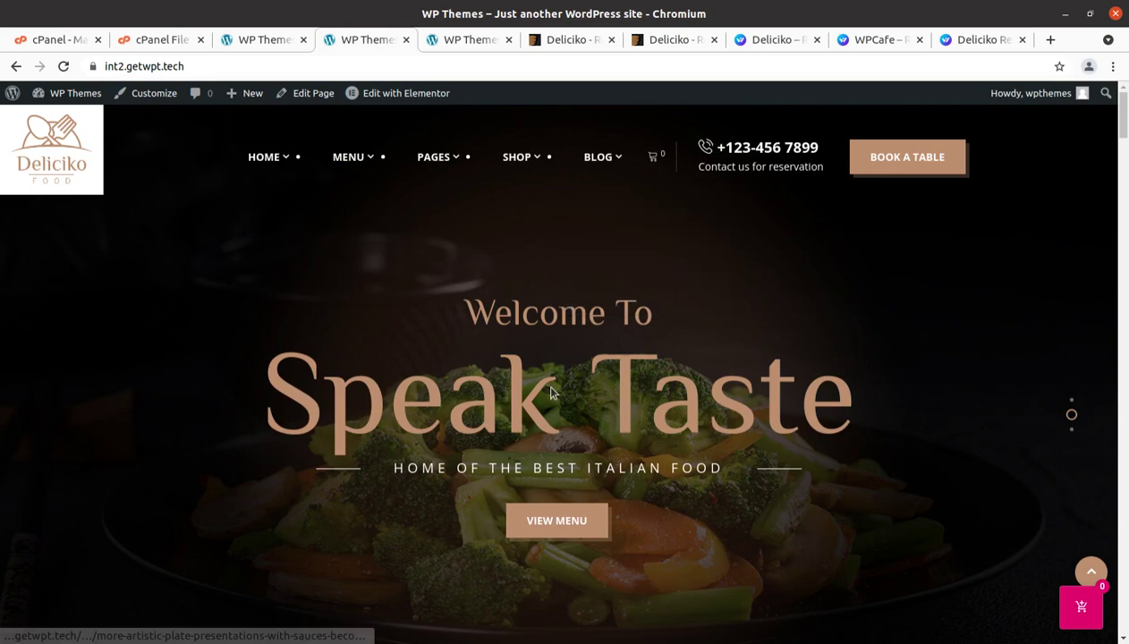
scroll(613, 491, "down", 5)
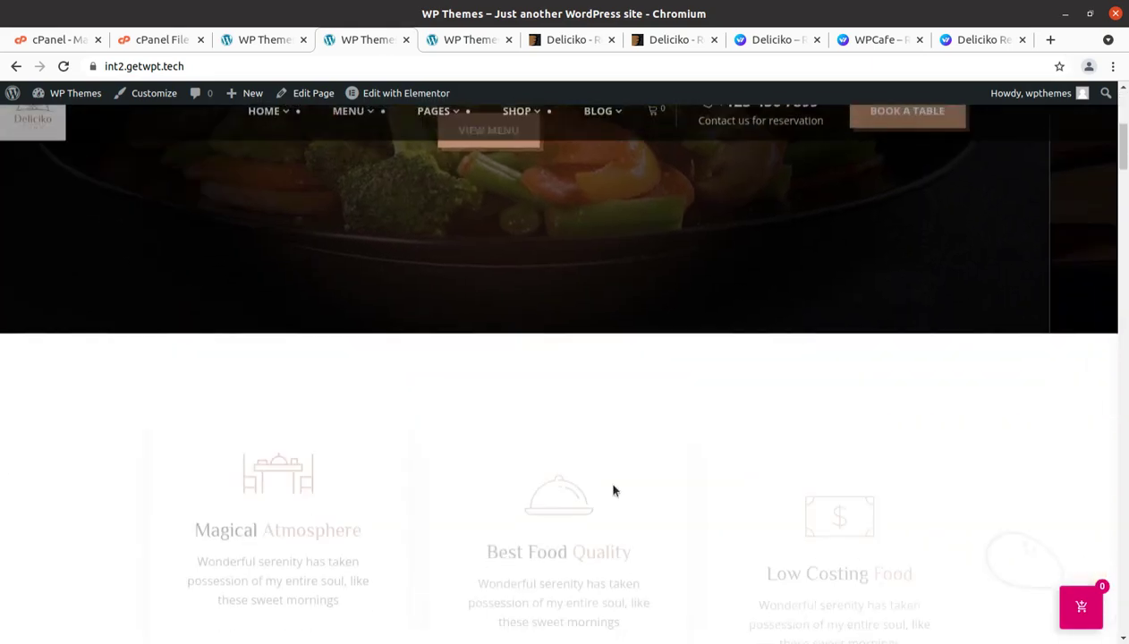
scroll(613, 488, "down", 3)
scroll(537, 447, "up", 3)
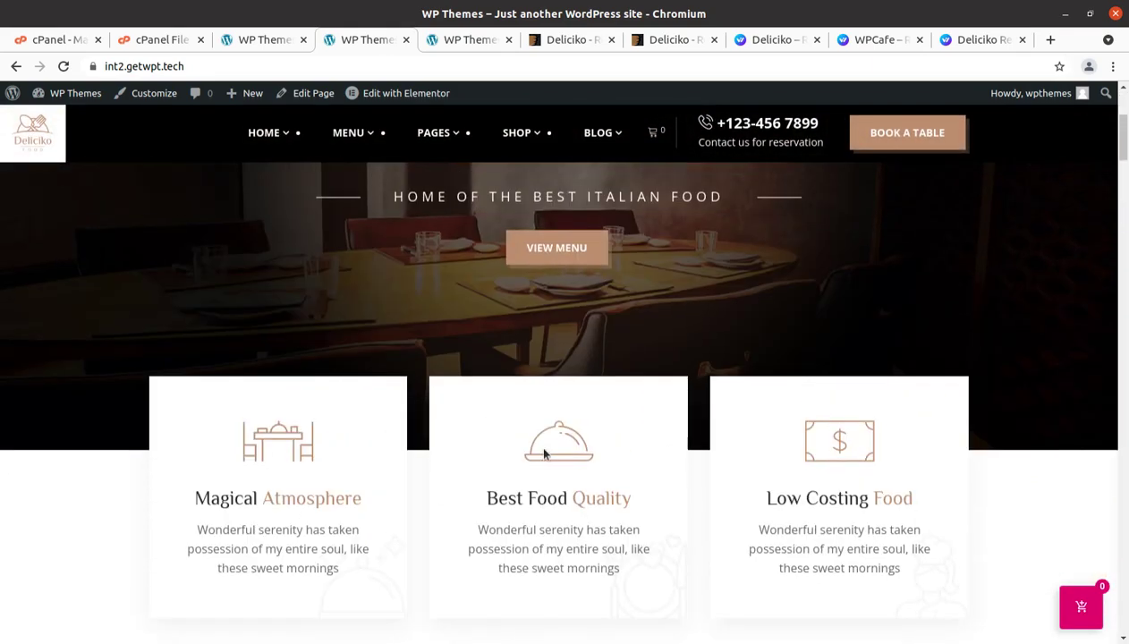
scroll(543, 454, "up", 3)
Close the duplicate fifth site tab and go back to the Deliciko homepage tab.
mouse_move(350, 301)
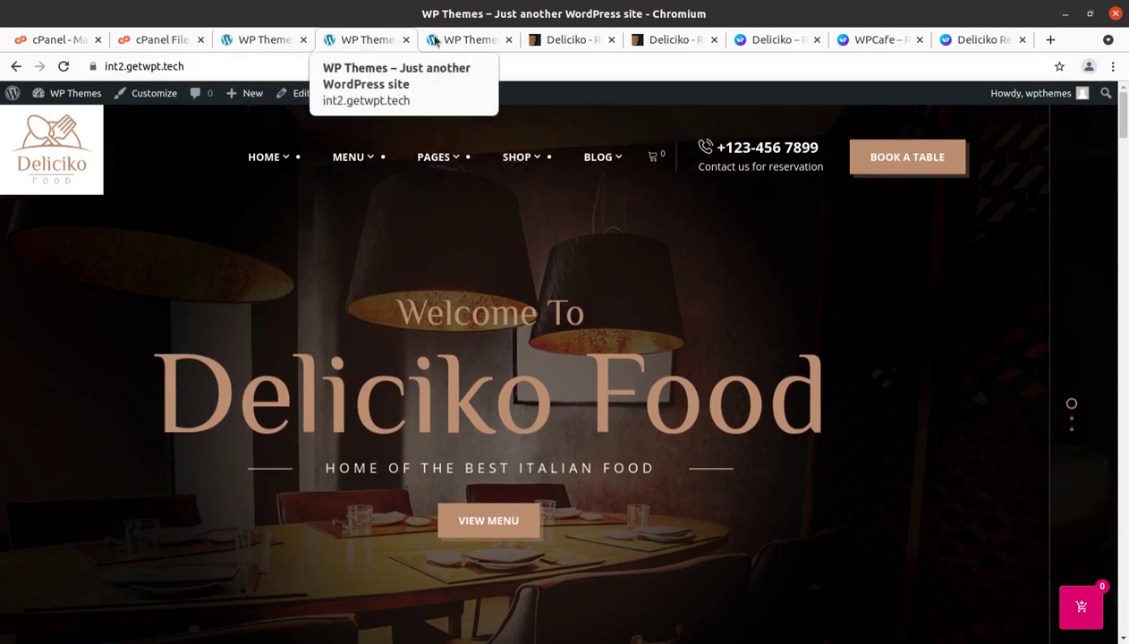
left_click(475, 41)
left_click(509, 40)
left_click(292, 41)
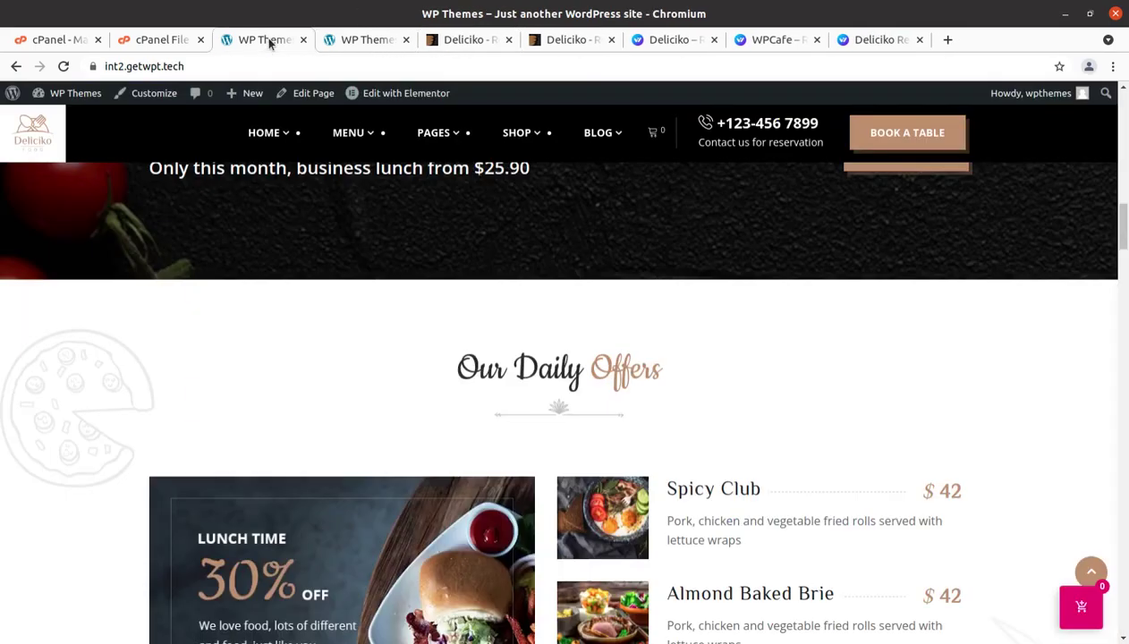
scroll(85, 224, "up", 2)
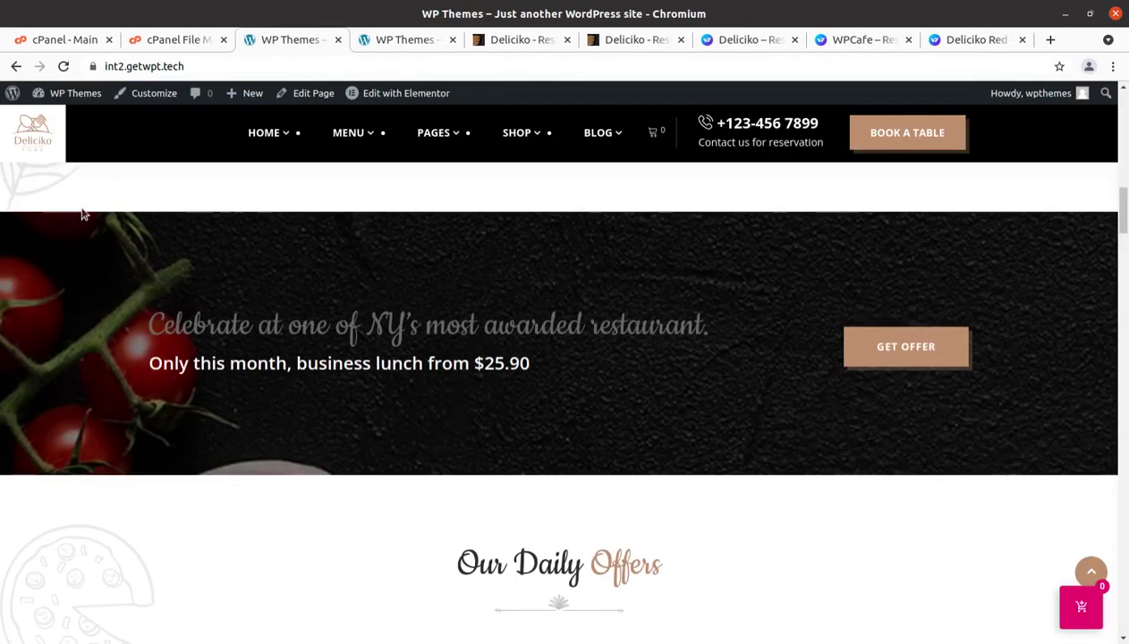
Run the required WordPress database update, then start the WooCommerce database update.
mouse_move(36, 98)
left_click(47, 123)
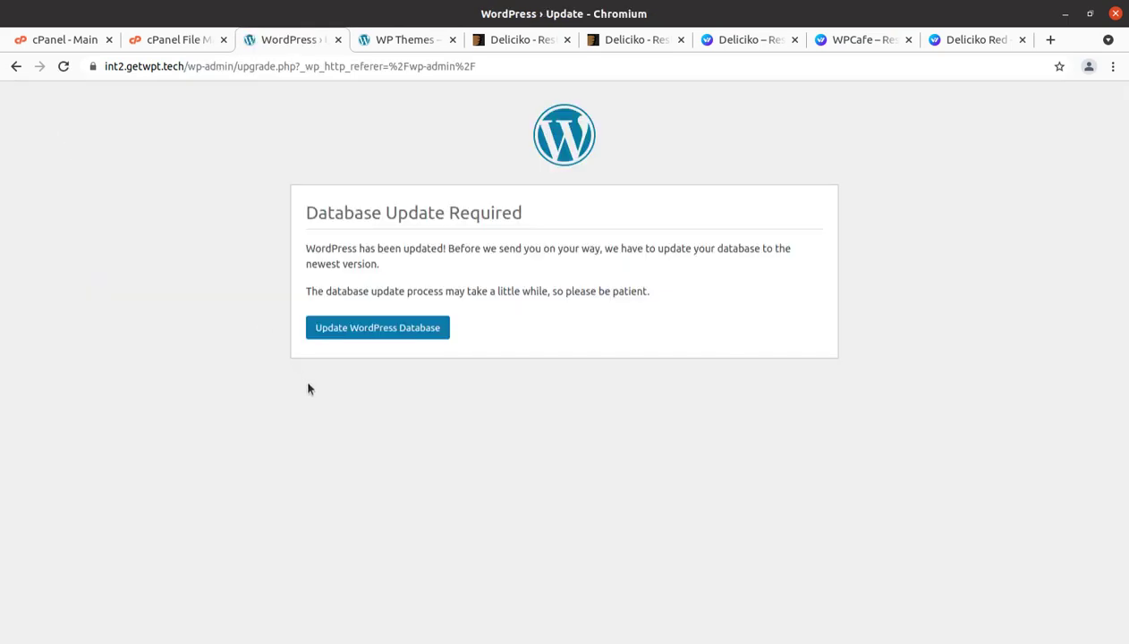
left_click(329, 331)
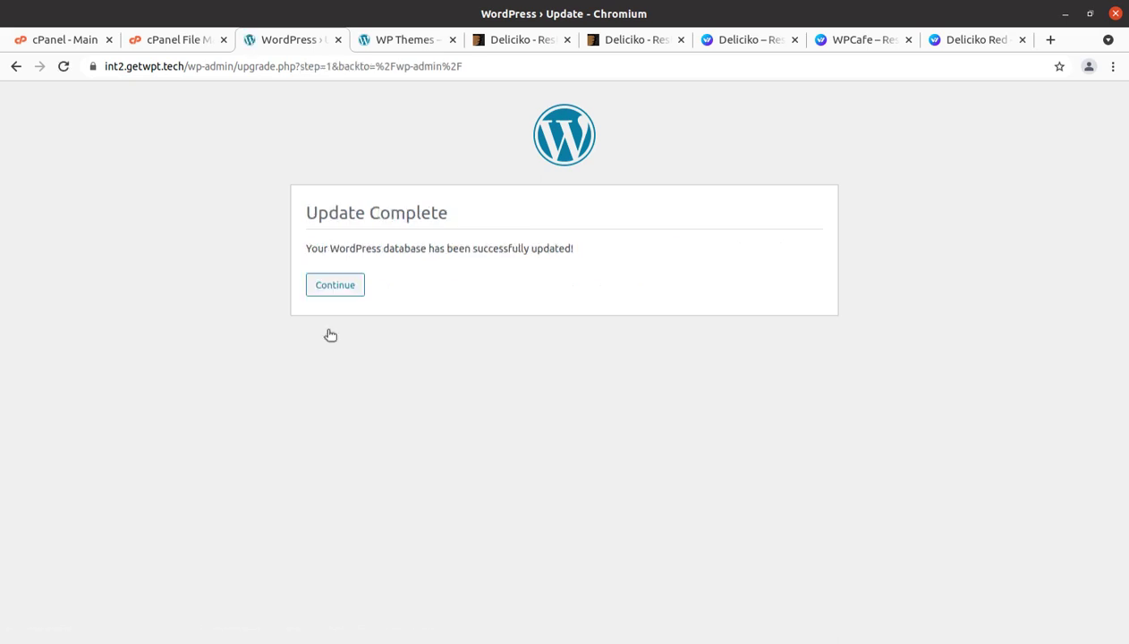
left_click(333, 289)
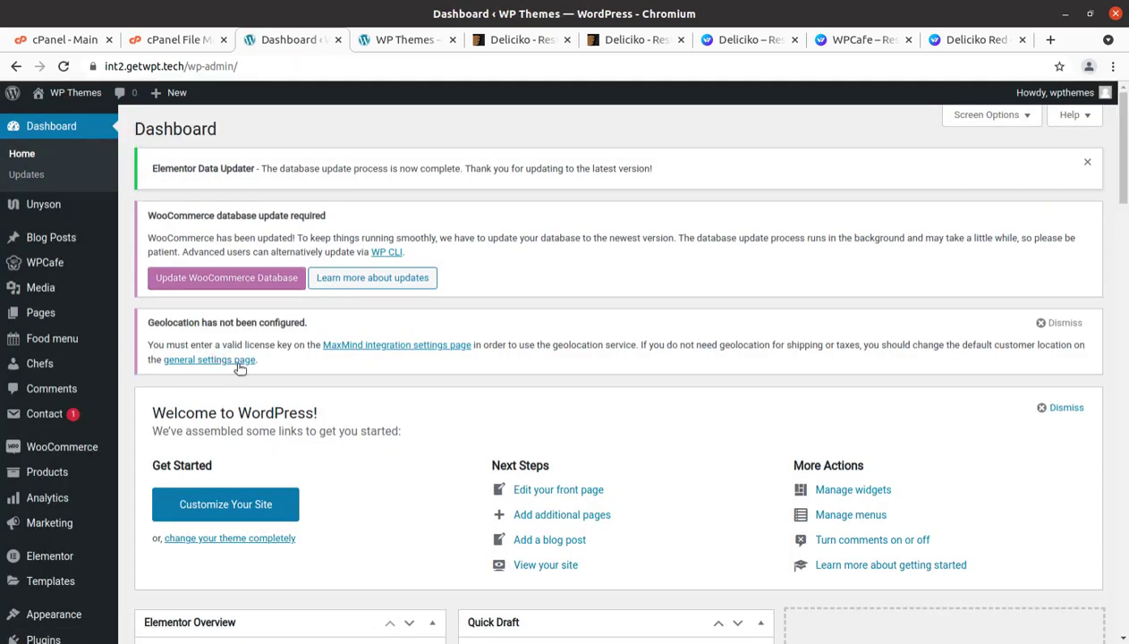
scroll(240, 369, "down", 2)
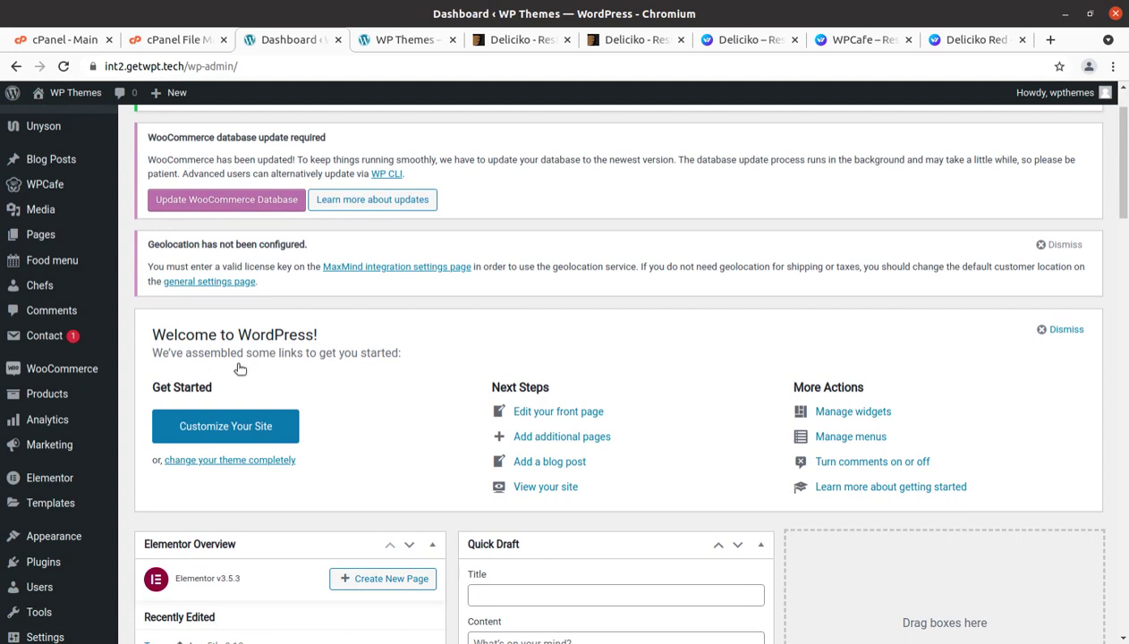
scroll(204, 218, "up", 2)
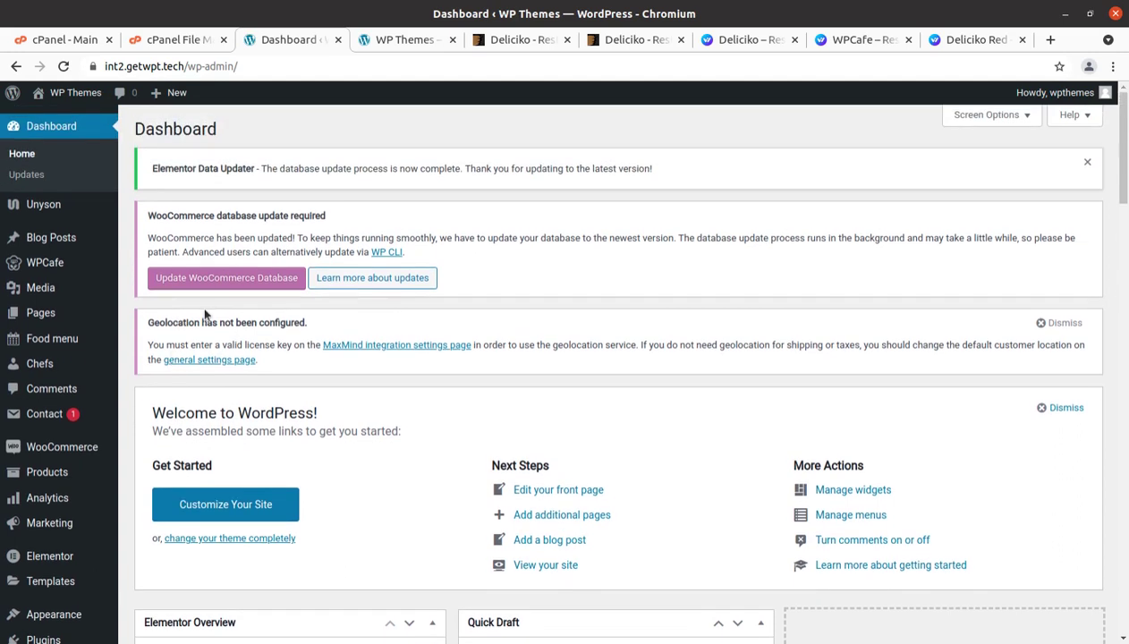
left_click(213, 285)
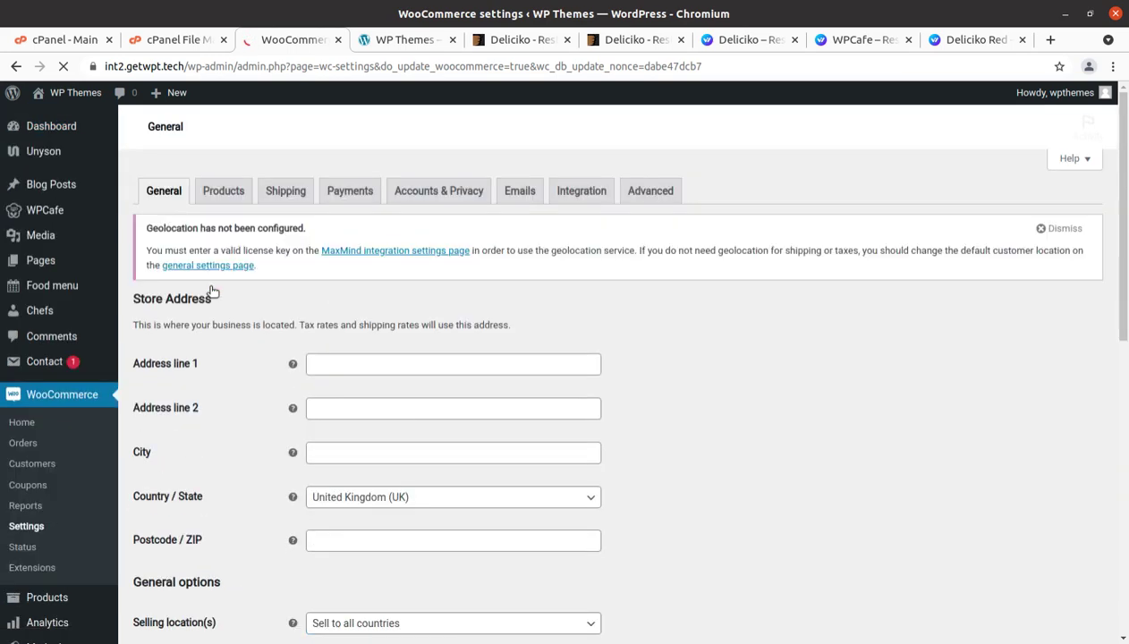
Dismiss the geolocation warning notice on the admin Dashboard.
left_click(51, 130)
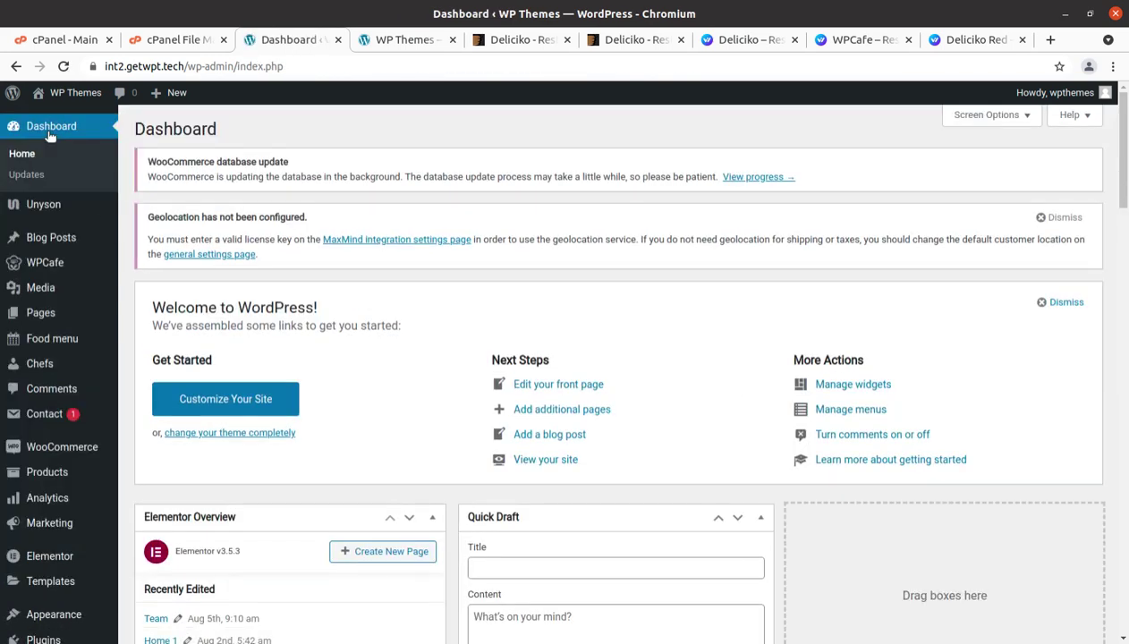
left_click(1048, 218)
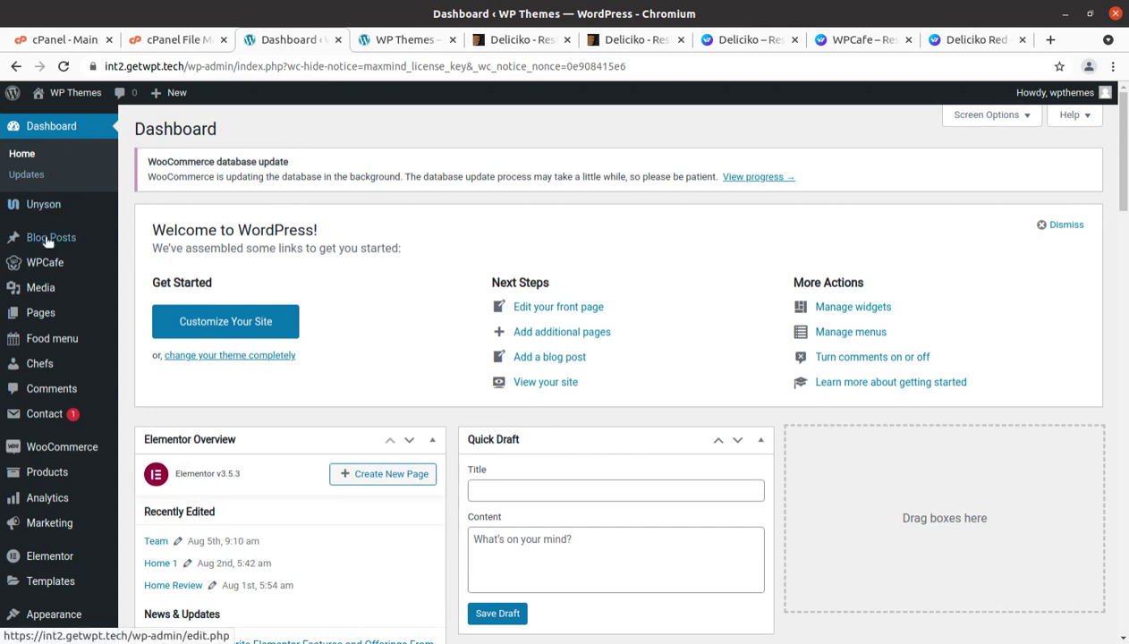
mouse_move(37, 271)
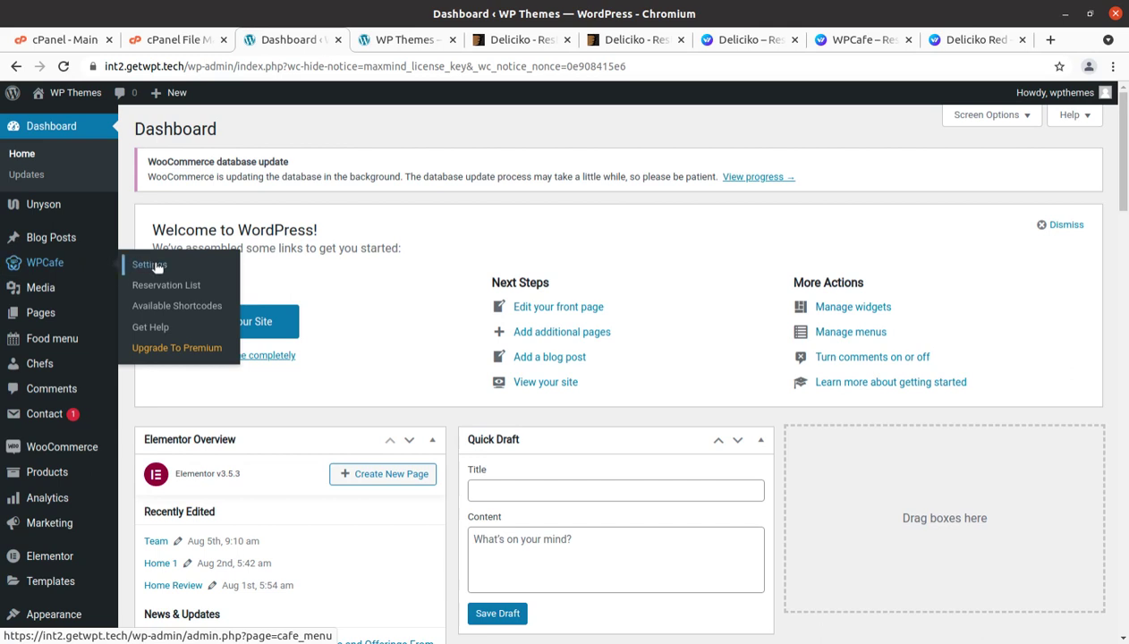
Open WPCafe's Add New Reservation form in a new tab and inspect its name, email, phone and message fields.
left_click(150, 286, "ctrl")
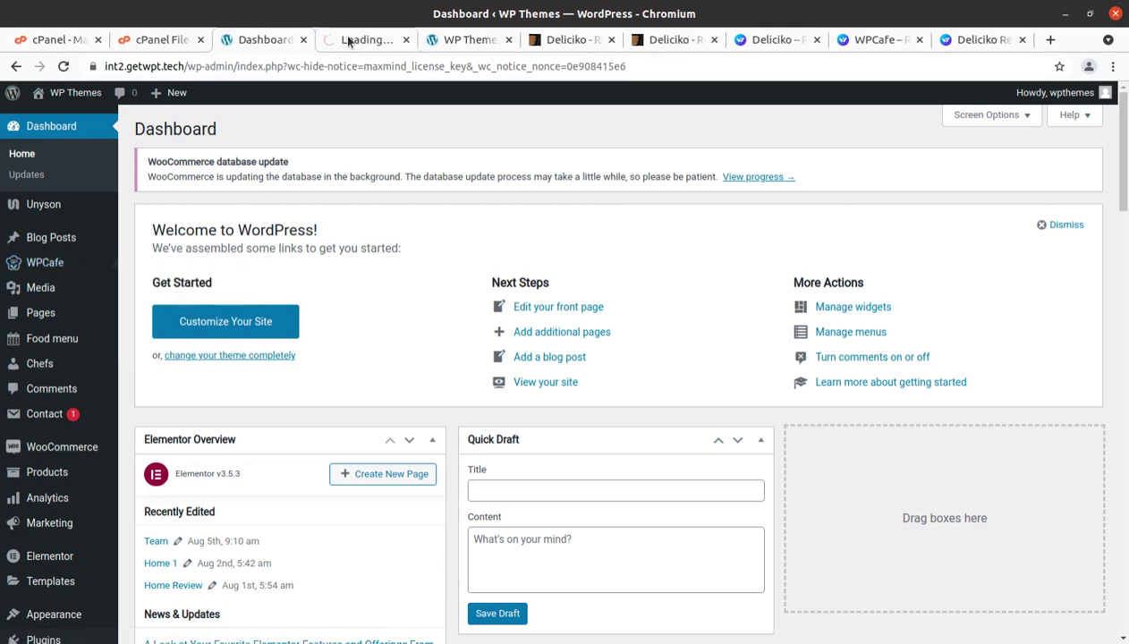
key("ctrl+Tab")
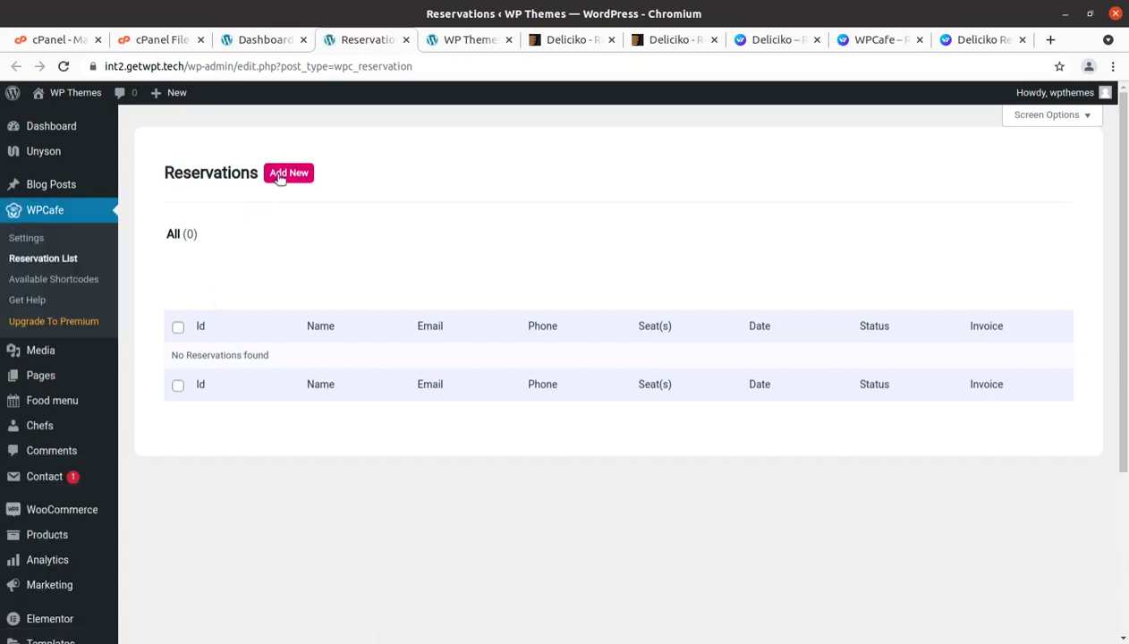
left_click(298, 175)
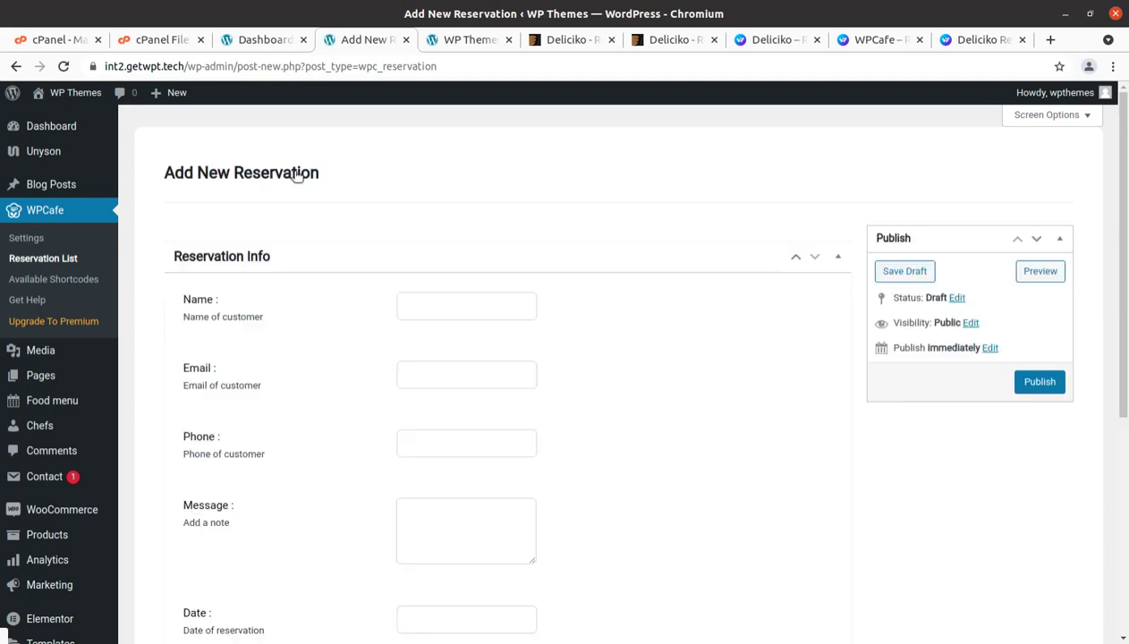
left_click(445, 308)
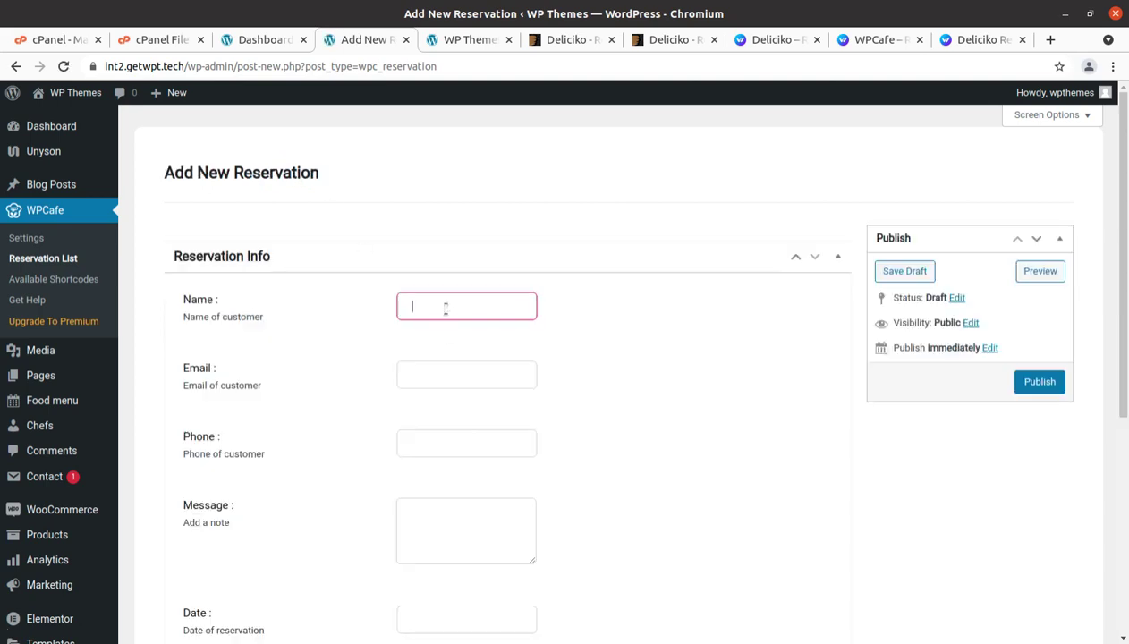
left_click(426, 381)
left_click(433, 442)
left_click(433, 521)
Check the reservation date calendar and status choices, leaving the status as Pending.
scroll(513, 482, "down", 1)
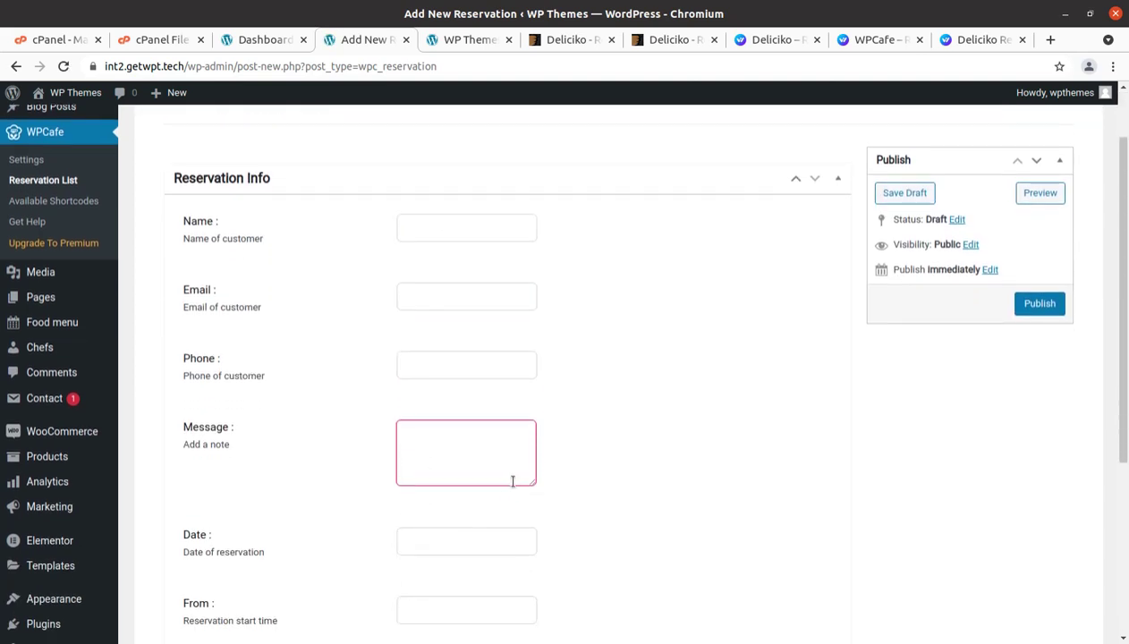
scroll(515, 480, "down", 1)
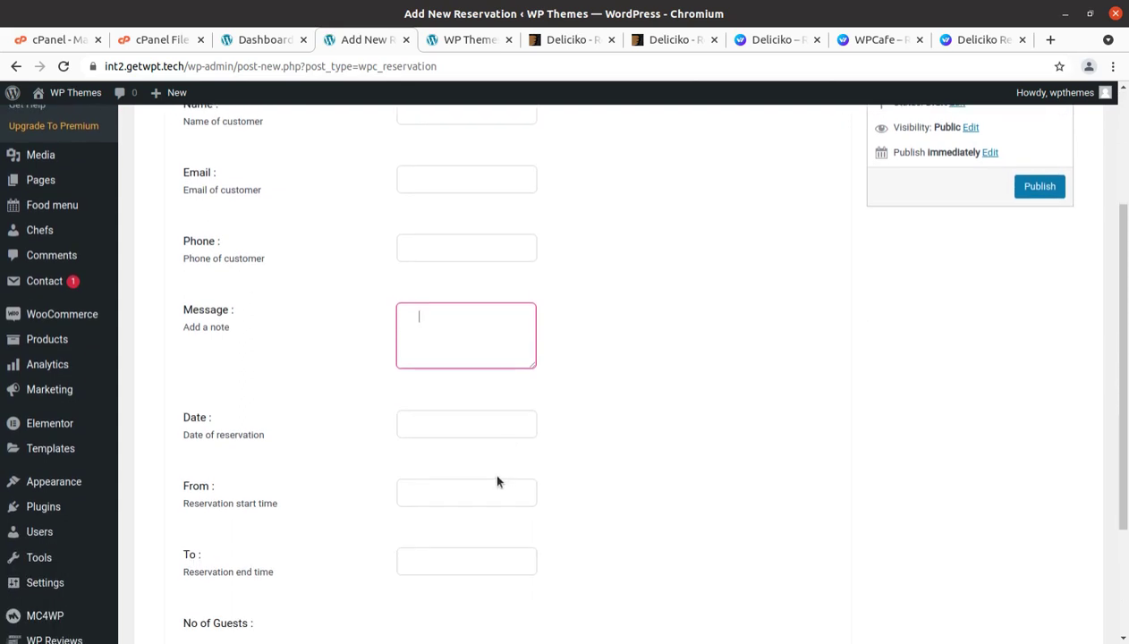
left_click(421, 436)
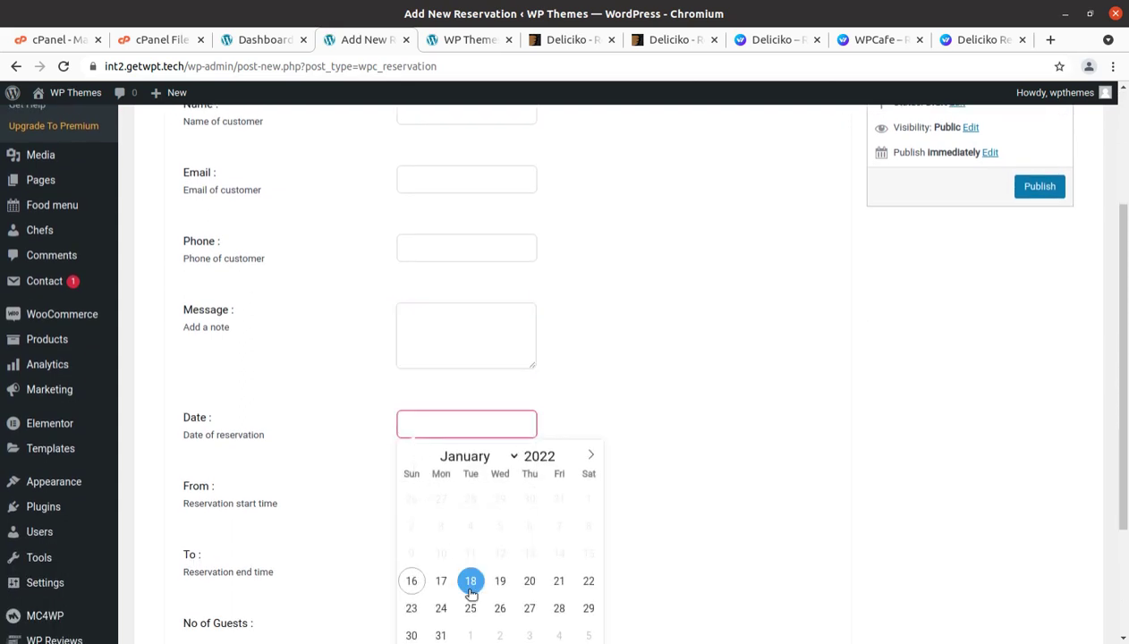
scroll(537, 526, "down", 2)
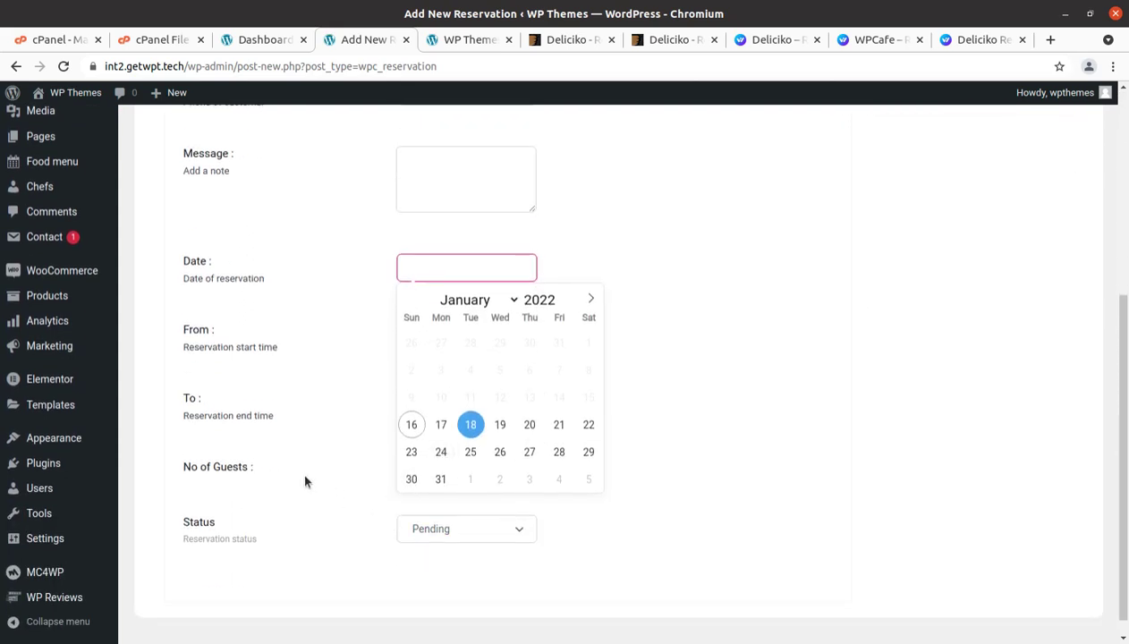
left_click(247, 460)
left_click(439, 527)
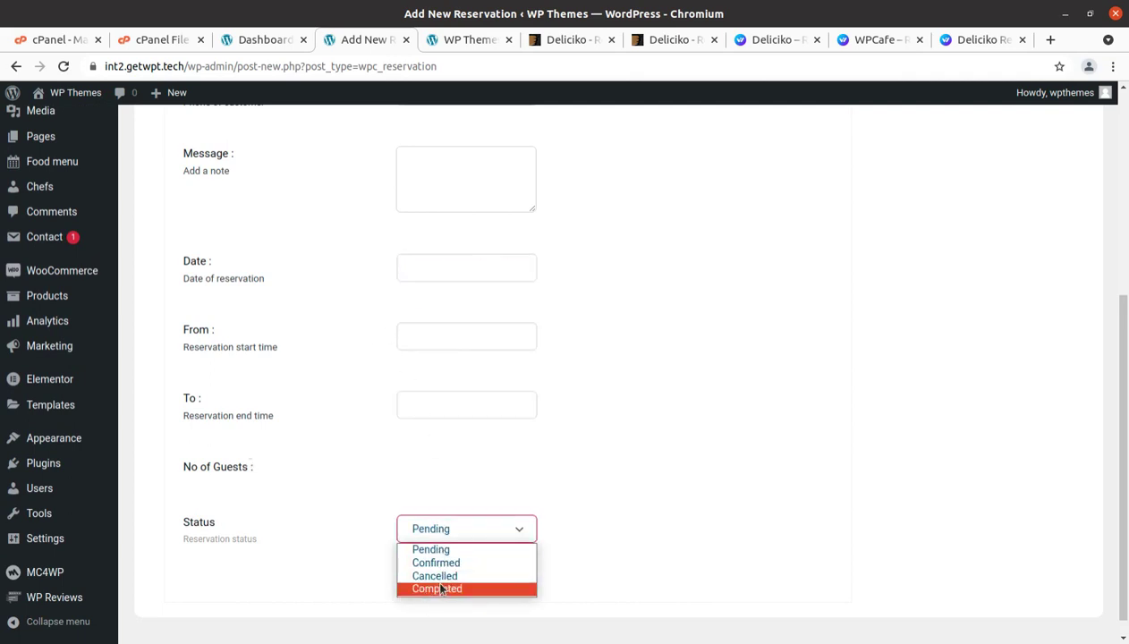
left_click(673, 381)
scroll(673, 382, "up", 5)
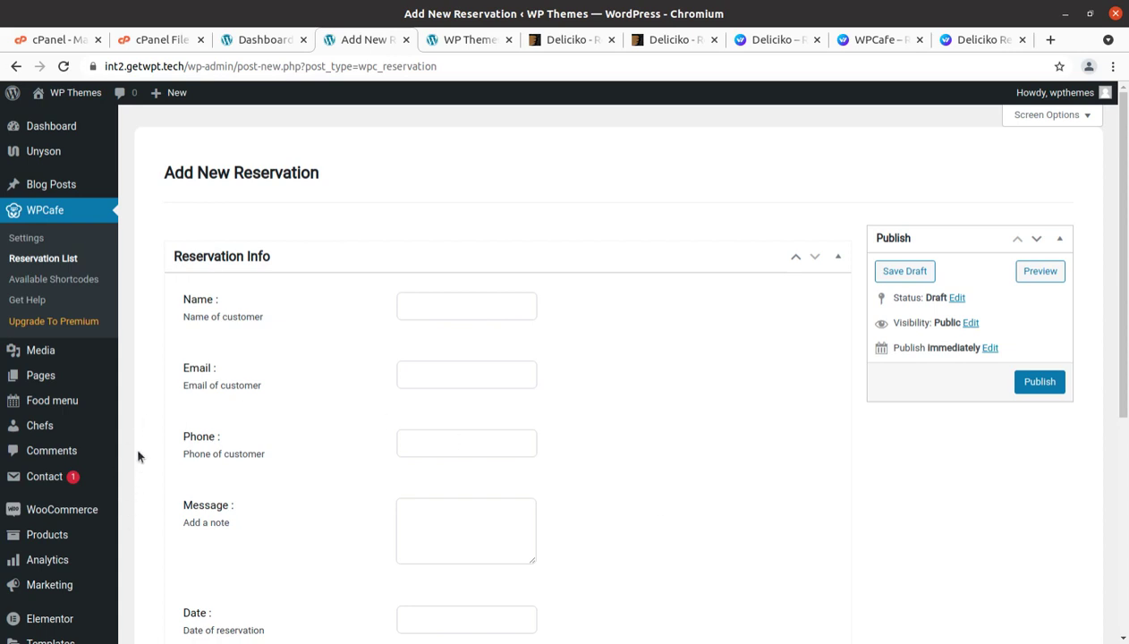
mouse_move(42, 344)
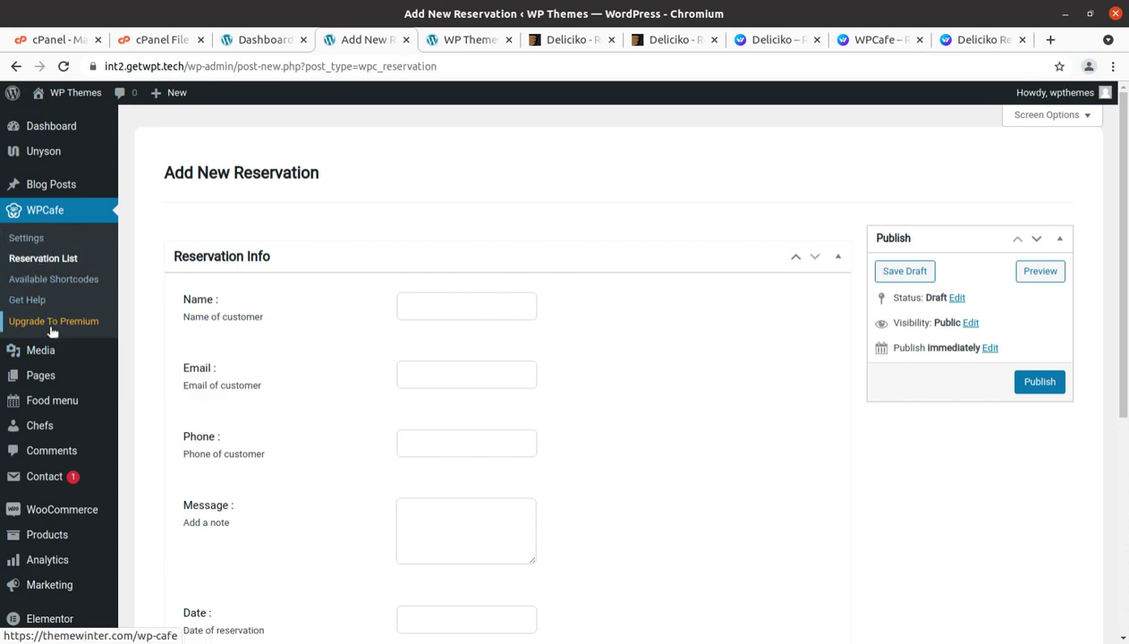
Open WPCafe's Available Shortcodes page and preview the Reservation Form generator without generating a shortcode.
left_click(52, 281)
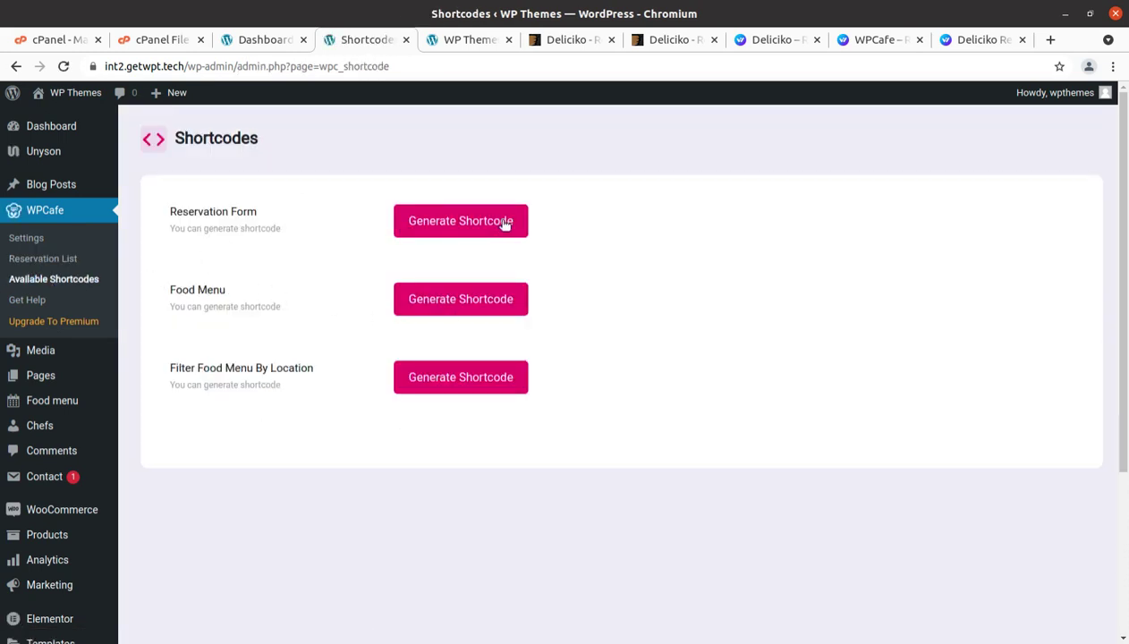
left_click(474, 224)
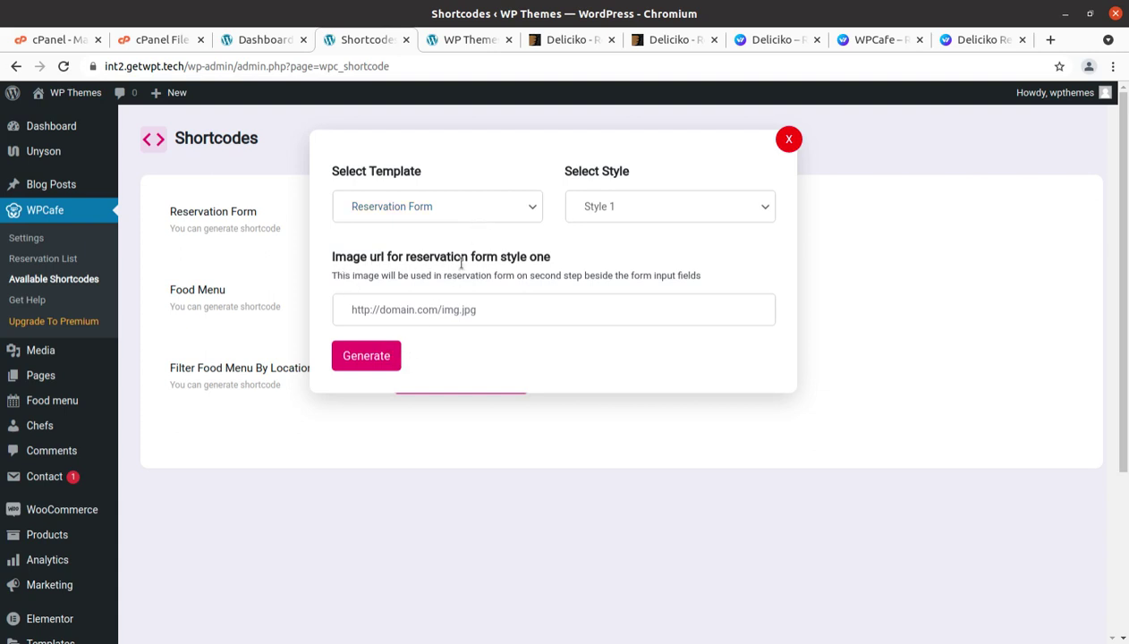
left_click(789, 141)
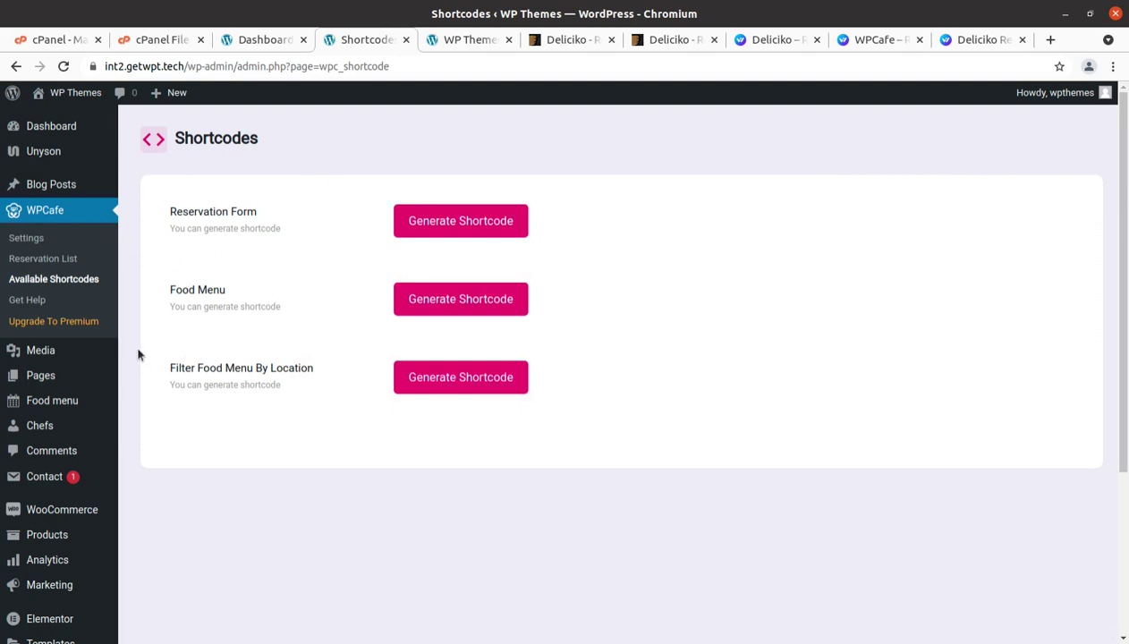
Open the Food menu list showing its five categories.
mouse_move(58, 368)
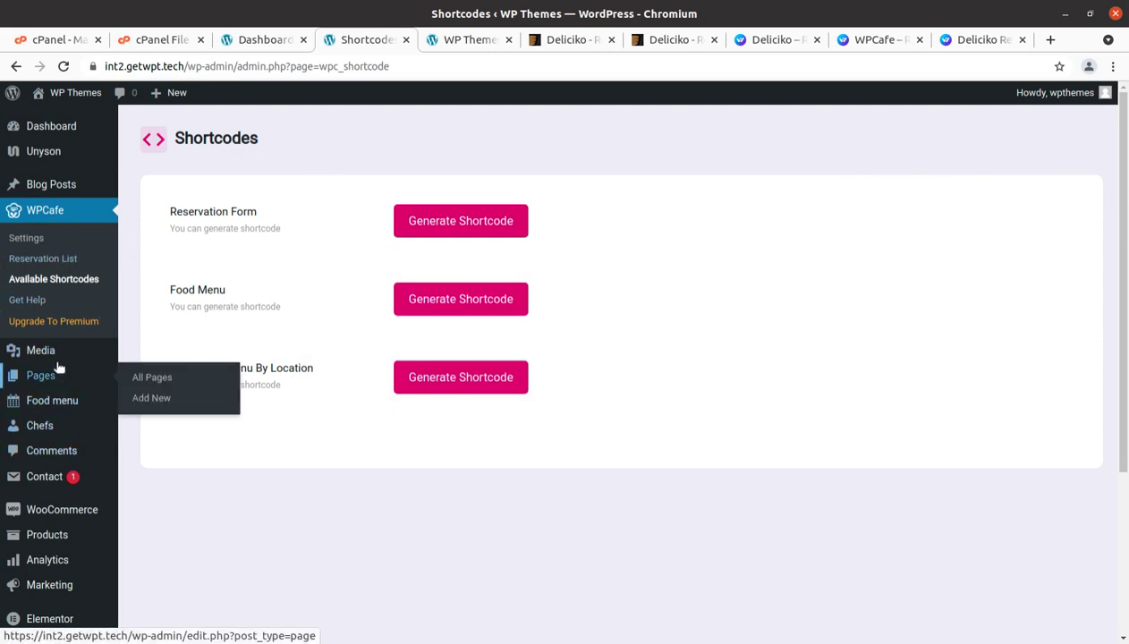
scroll(57, 367, "down", 2)
mouse_move(50, 326)
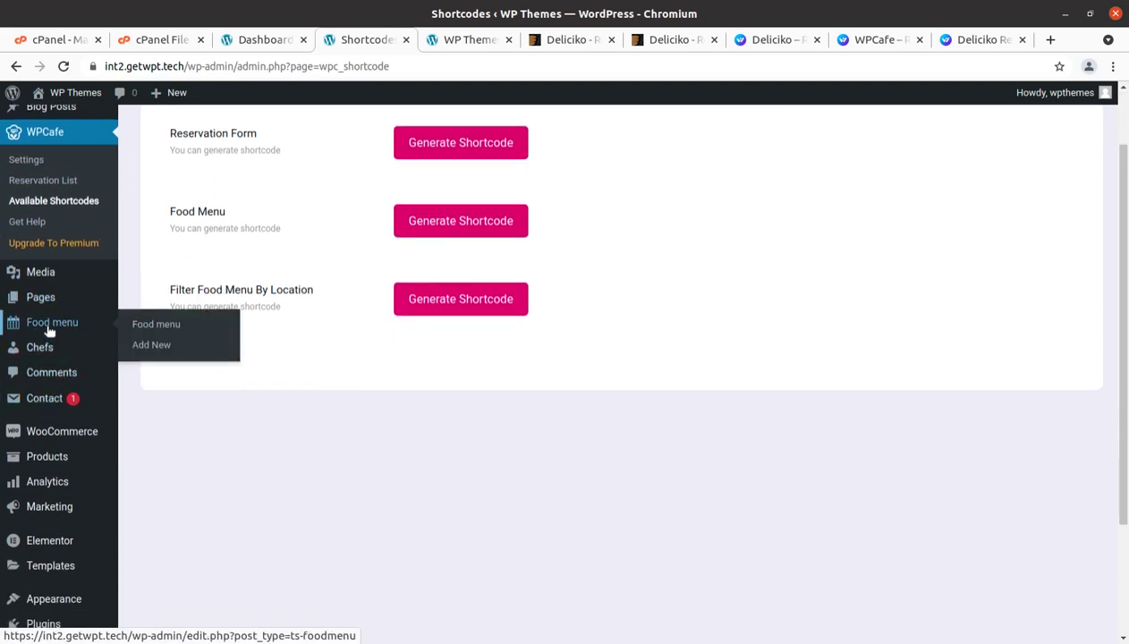
left_click(164, 329)
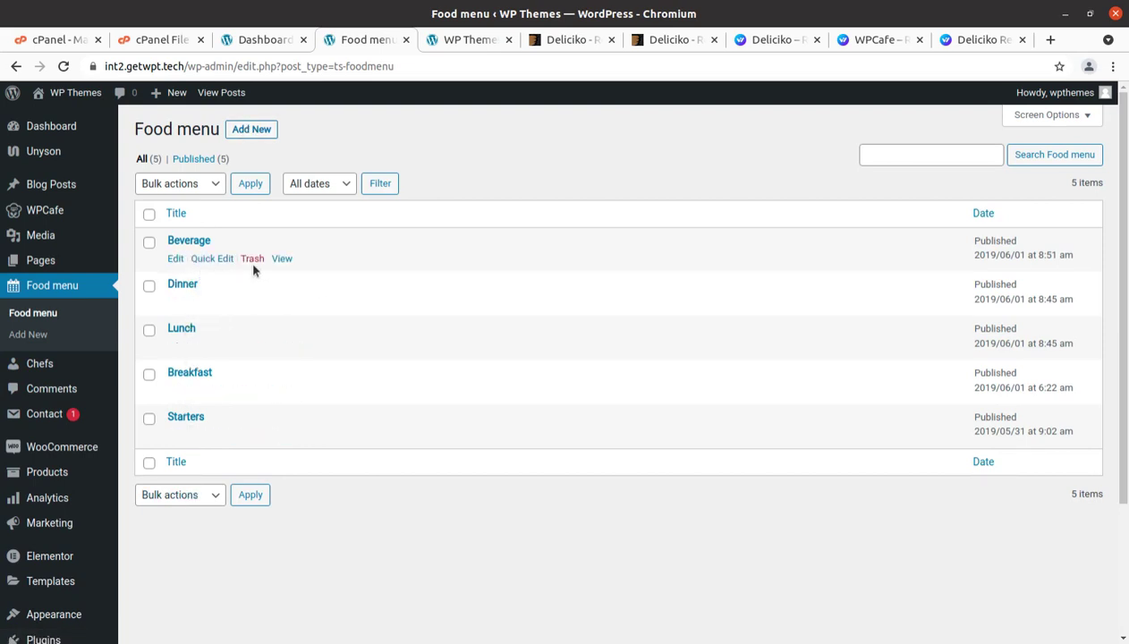
View the Beverage and Dinner menu pages on the live site, then return to the Dashboard tab.
left_click(282, 260)
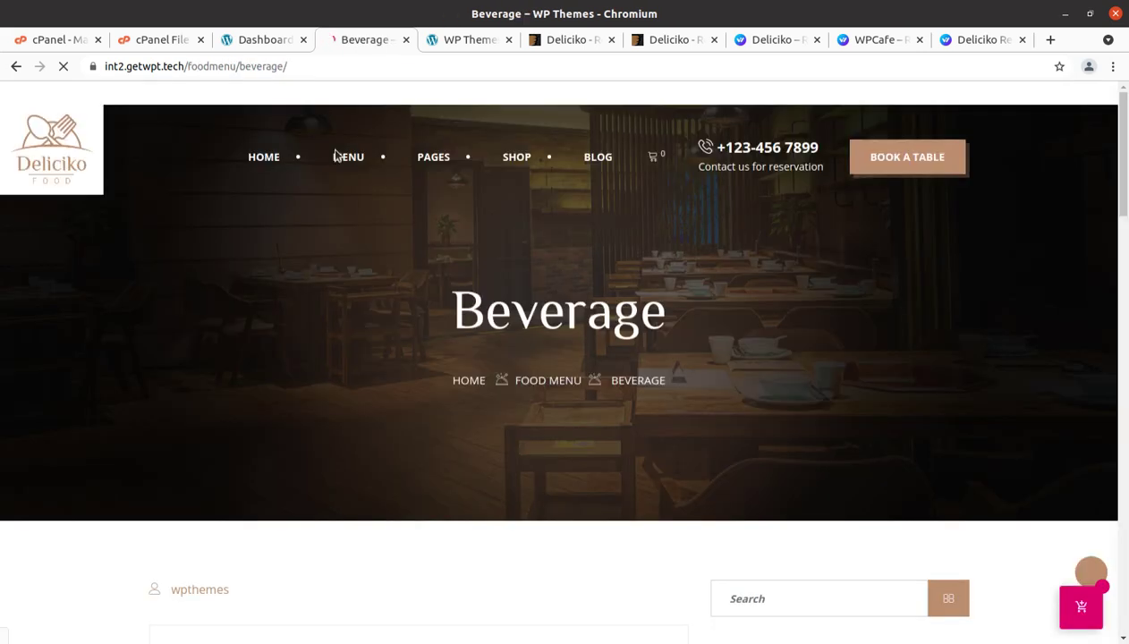
scroll(549, 401, "down", 3)
scroll(549, 400, "down", 5)
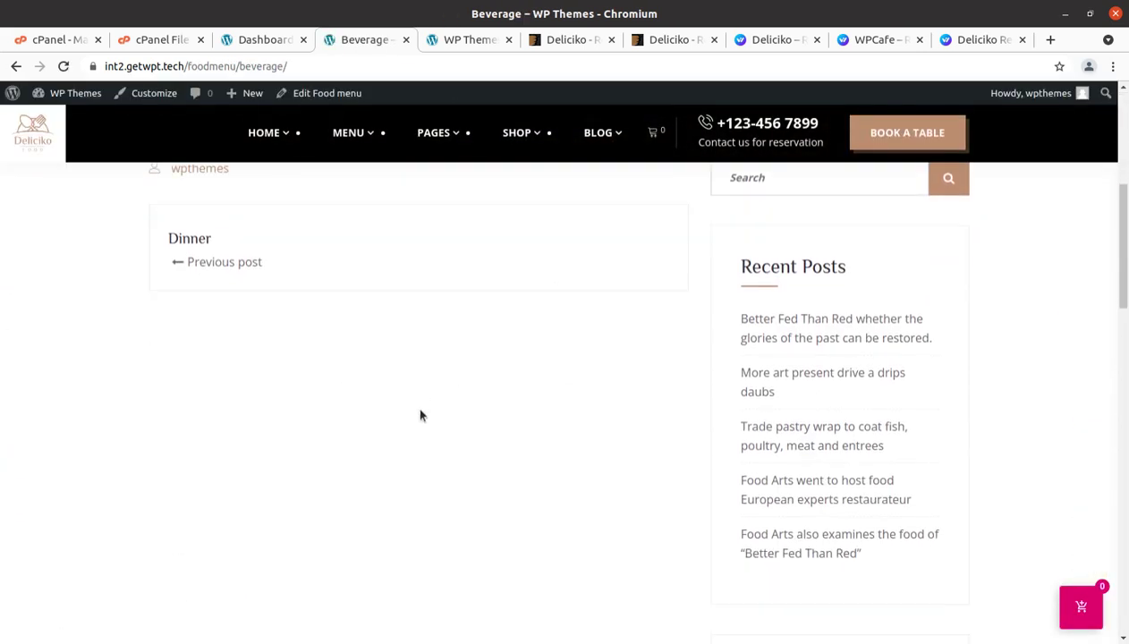
left_click(218, 213)
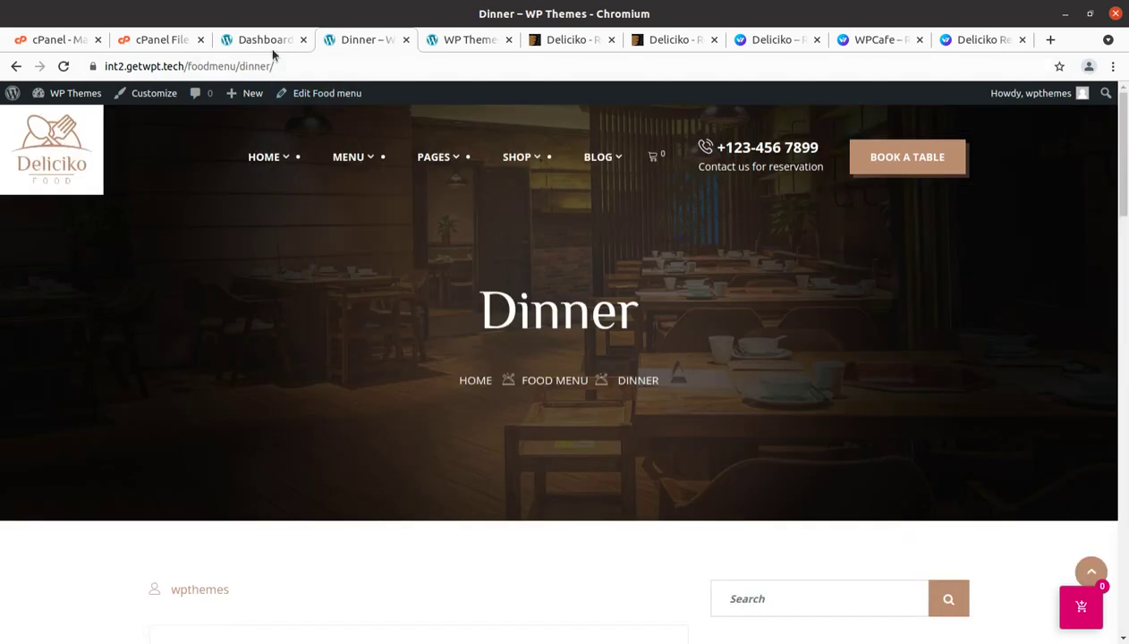
left_click(266, 40)
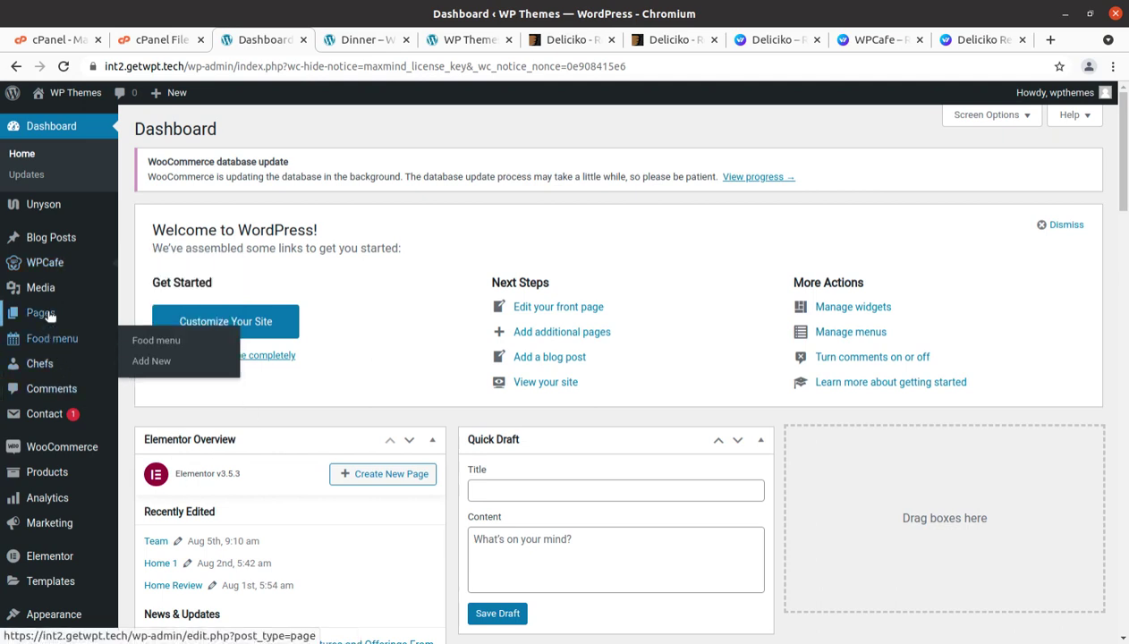
mouse_move(56, 269)
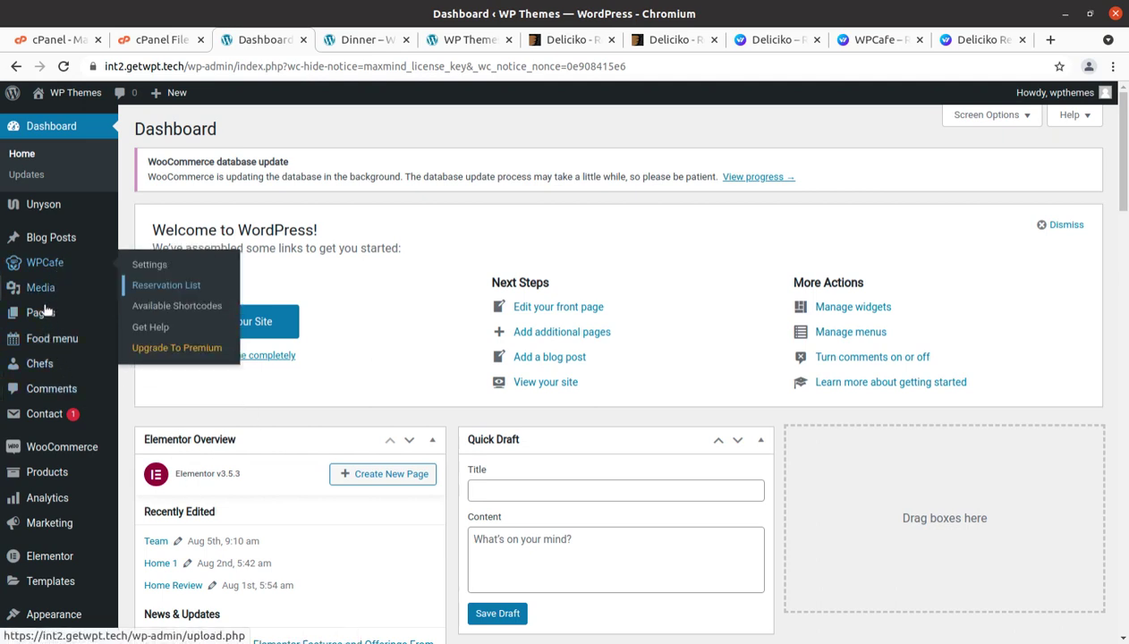
mouse_move(50, 367)
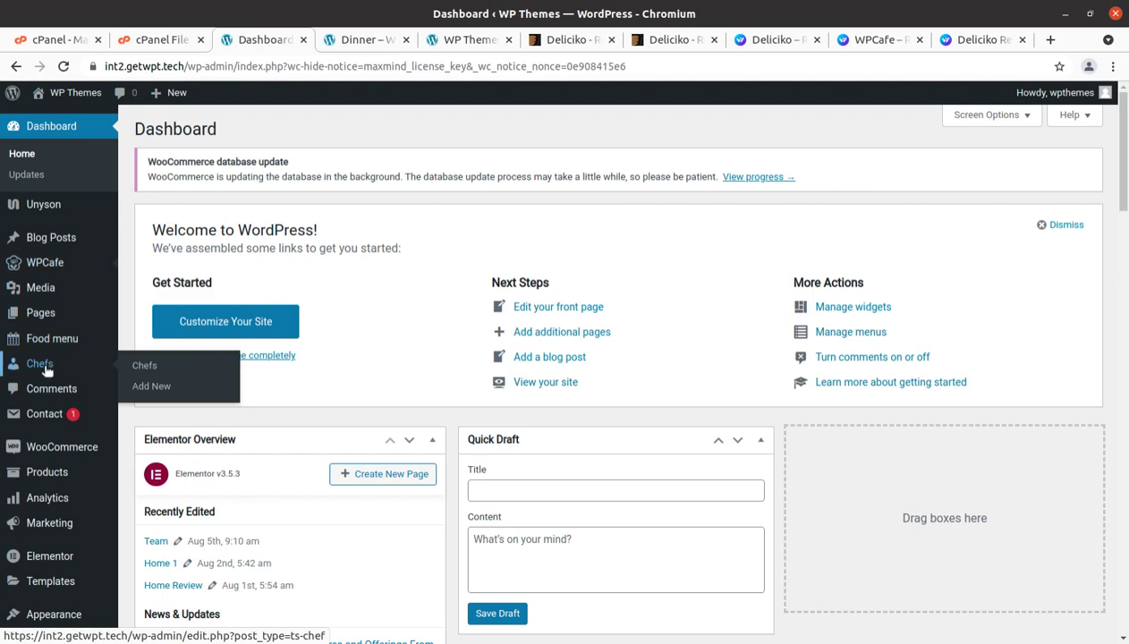
Open the Chefs list and view the first chef, Orem Owlz, on the live site.
left_click(142, 368)
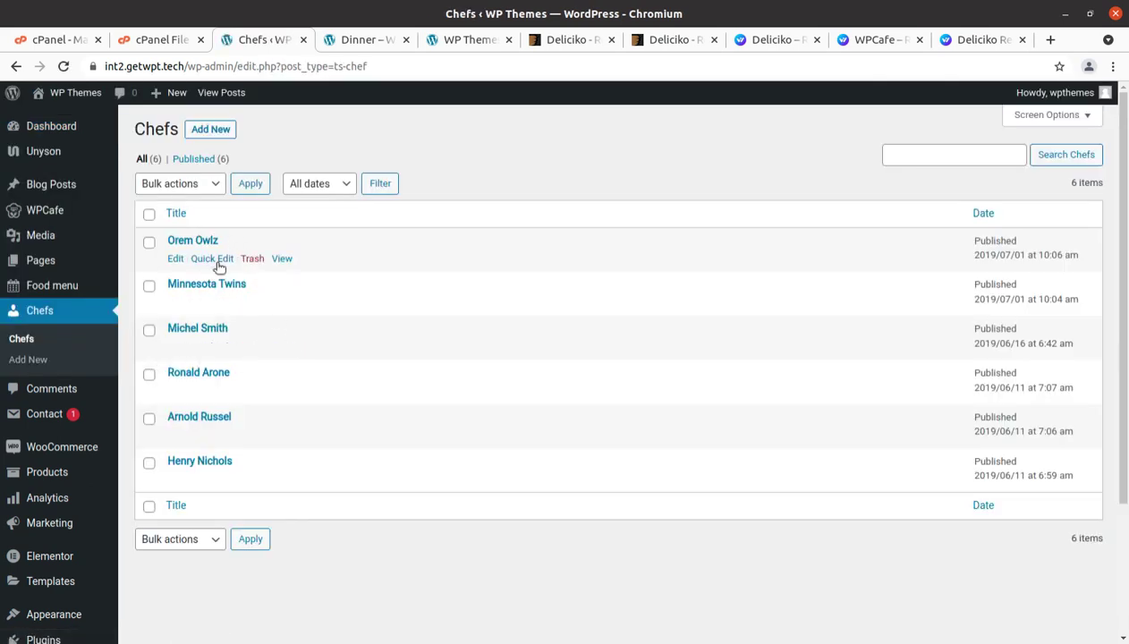
left_click(282, 260)
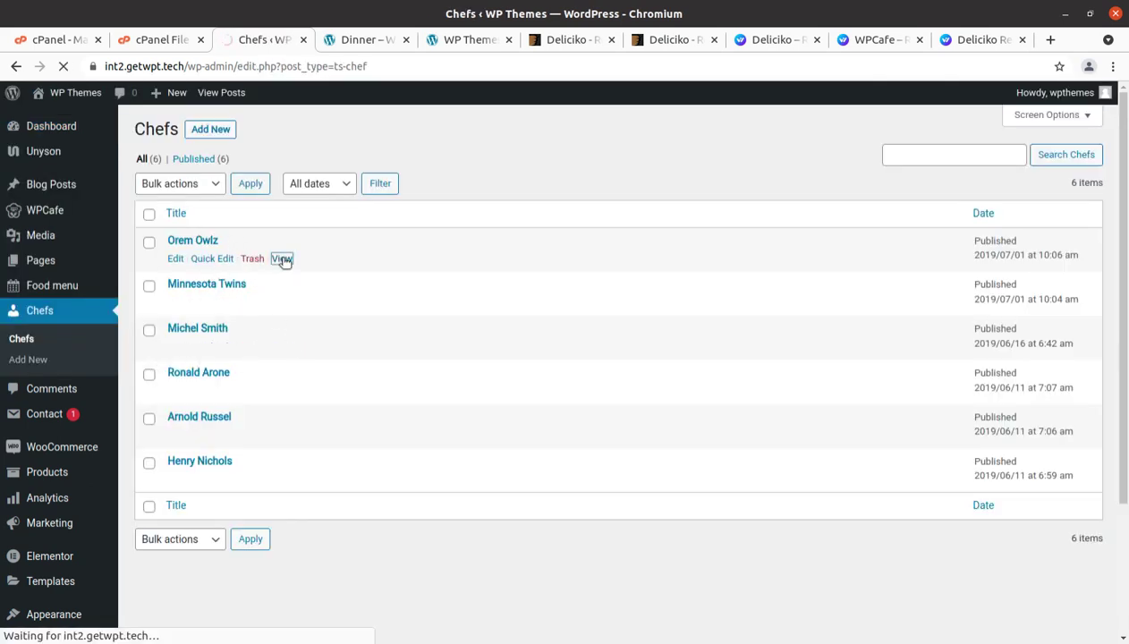
scroll(491, 394, "down", 5)
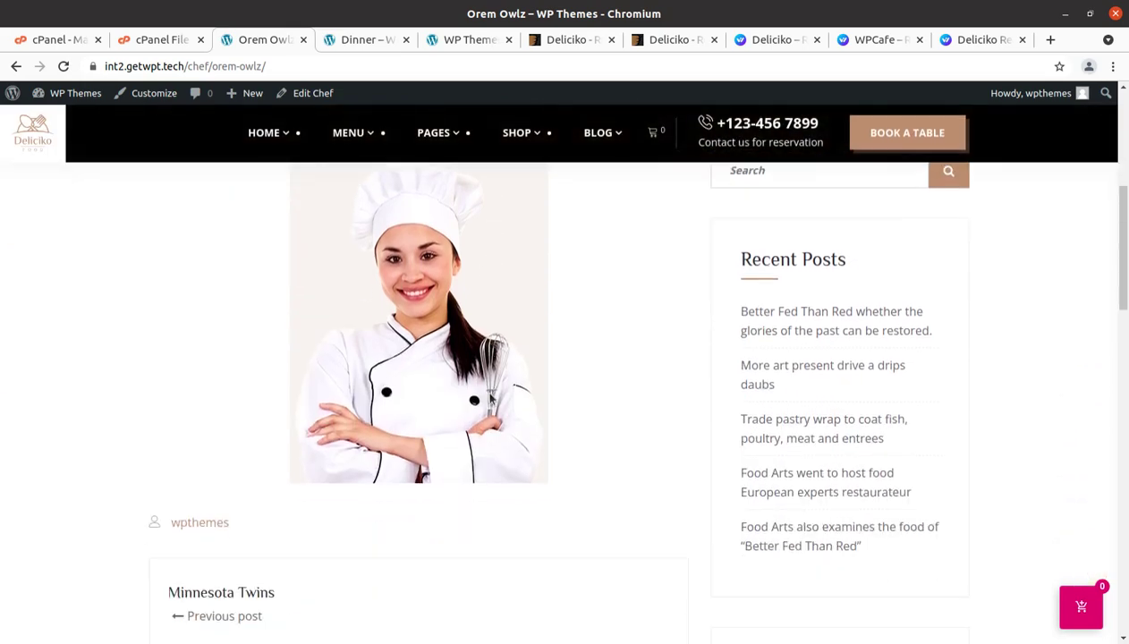
scroll(489, 399, "down", 4)
scroll(484, 398, "up", 4)
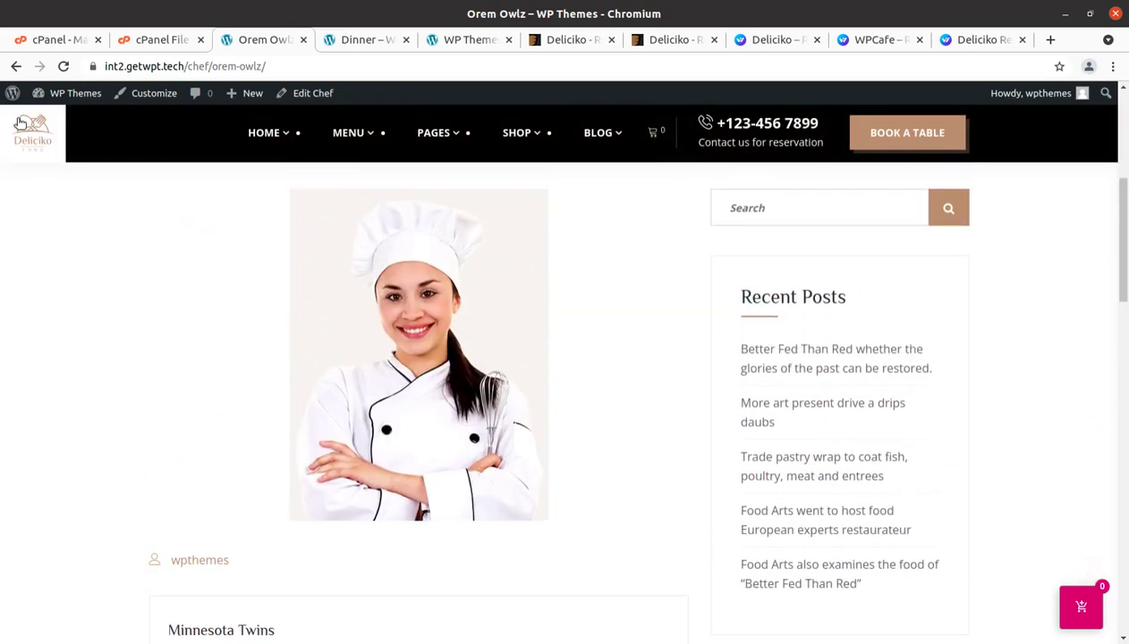
Go to the site homepage, then return to the WordPress admin Dashboard.
left_click(20, 123)
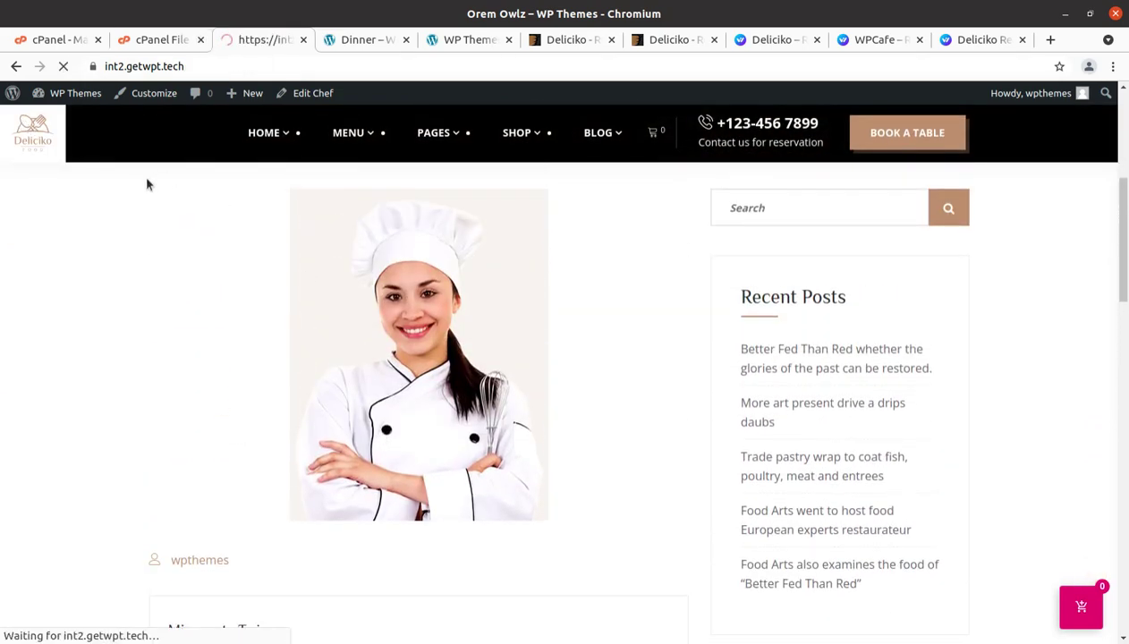
mouse_move(72, 93)
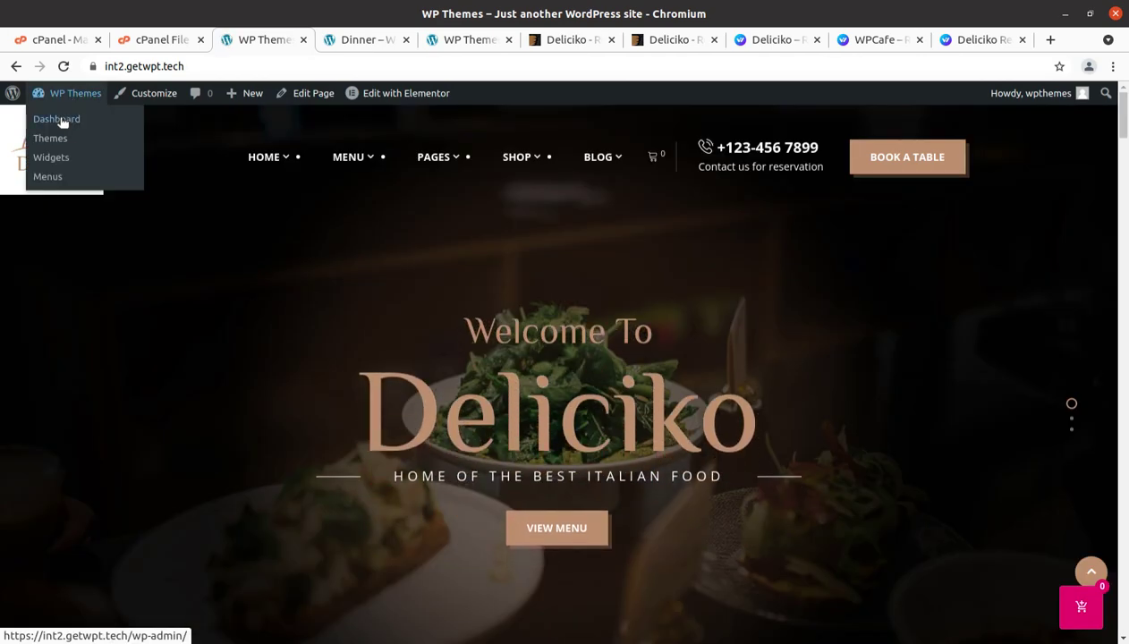
left_click(56, 119)
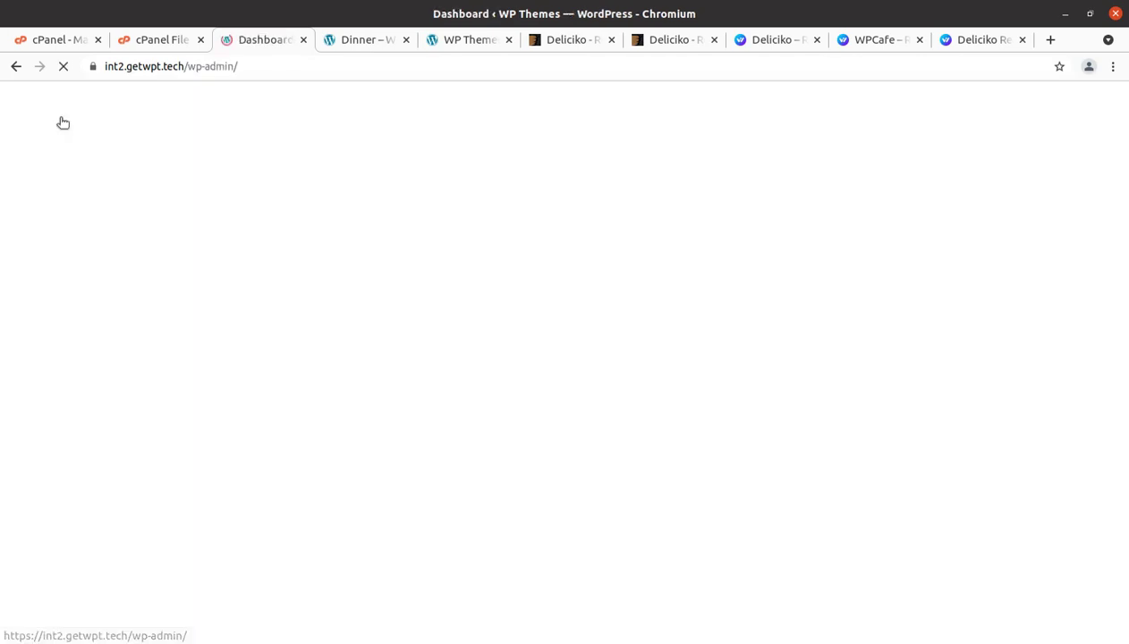
scroll(107, 304, "down", 3)
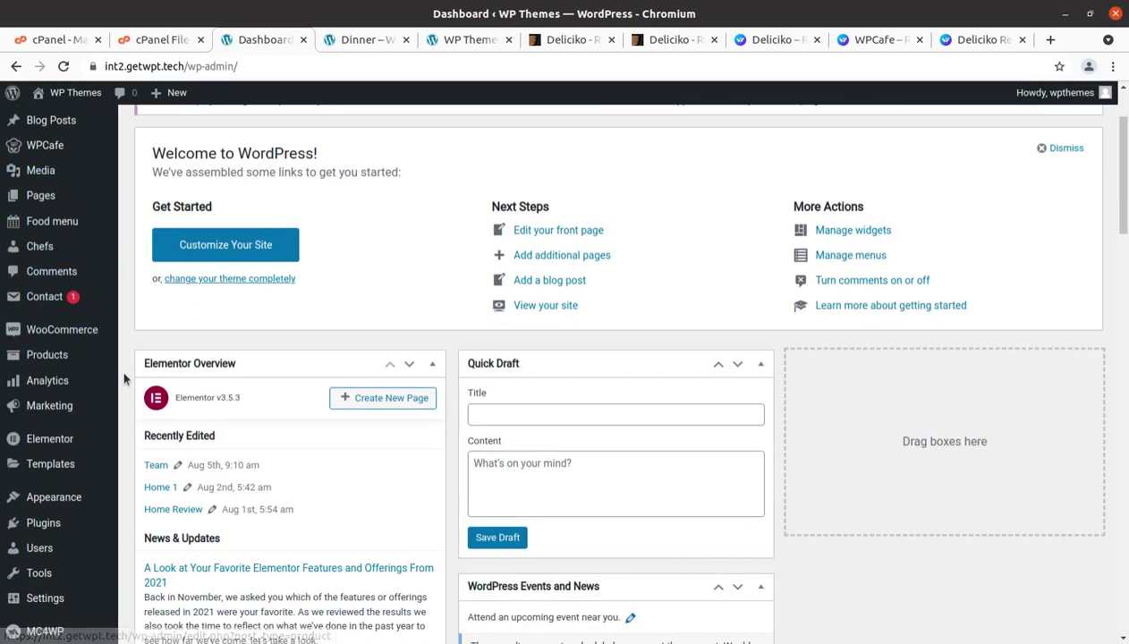
scroll(125, 380, "down", 4)
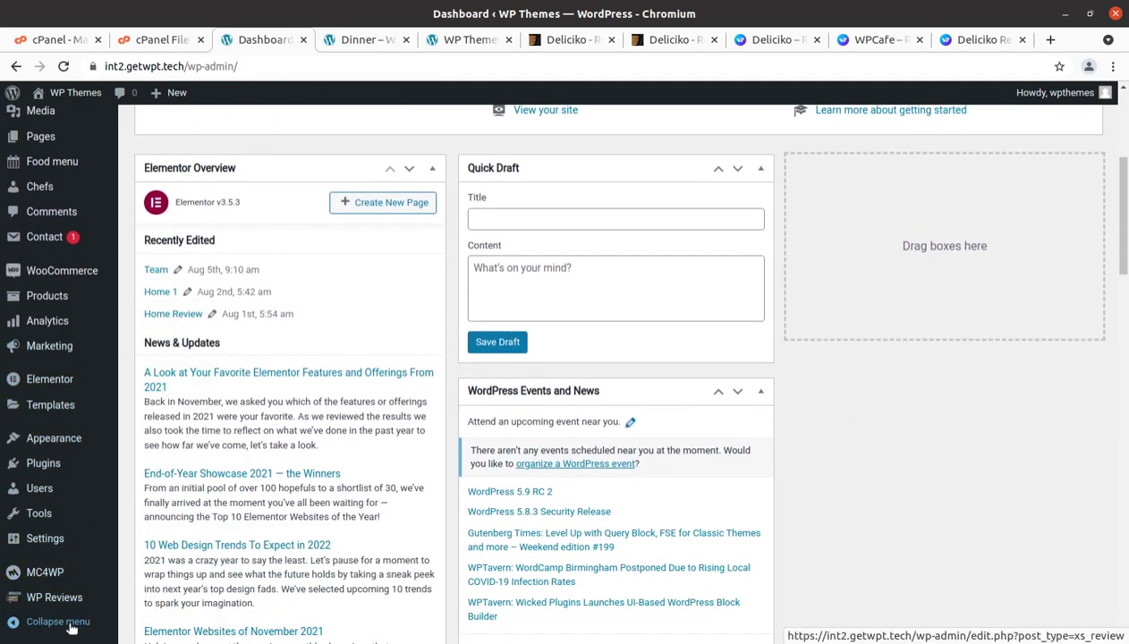
mouse_move(63, 608)
left_click(154, 581)
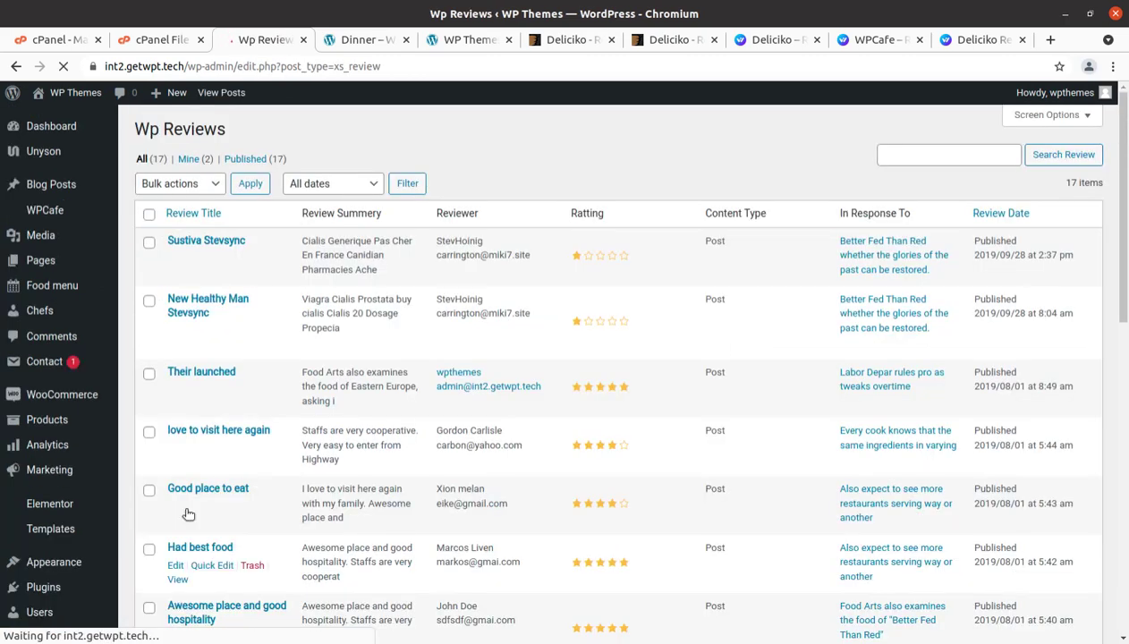
scroll(456, 288, "down", 6)
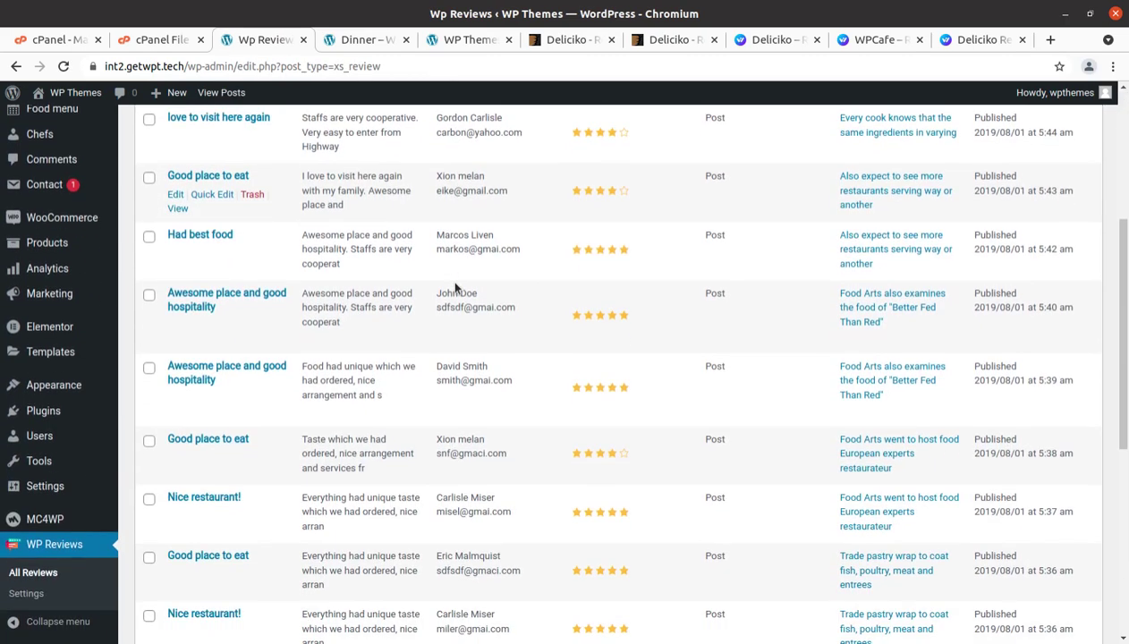
scroll(454, 285, "up", 6)
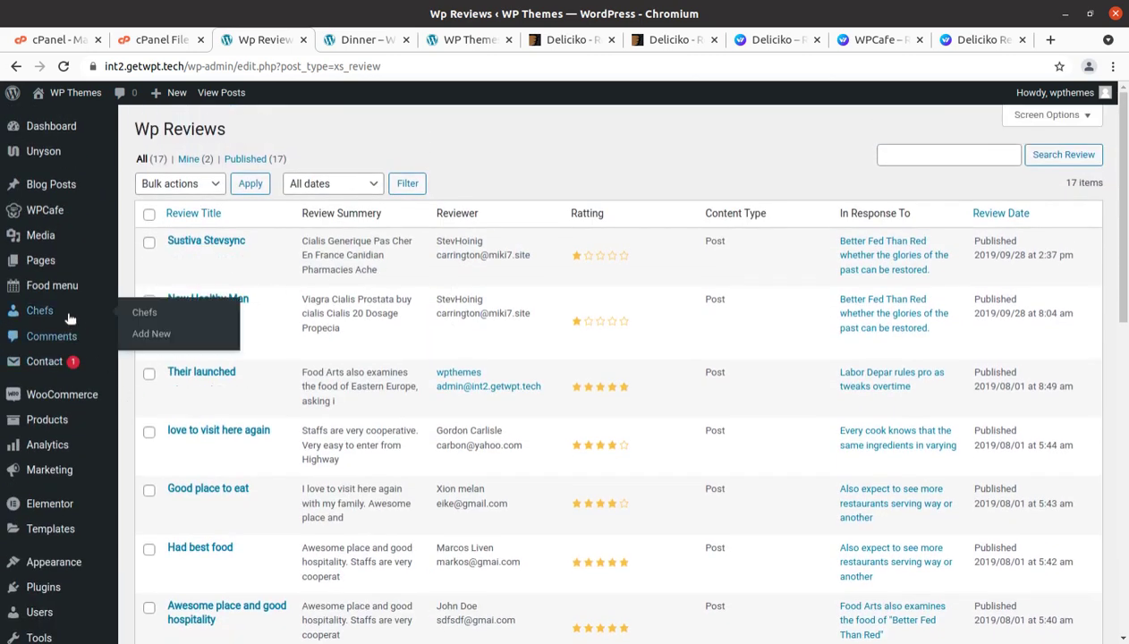
mouse_move(47, 288)
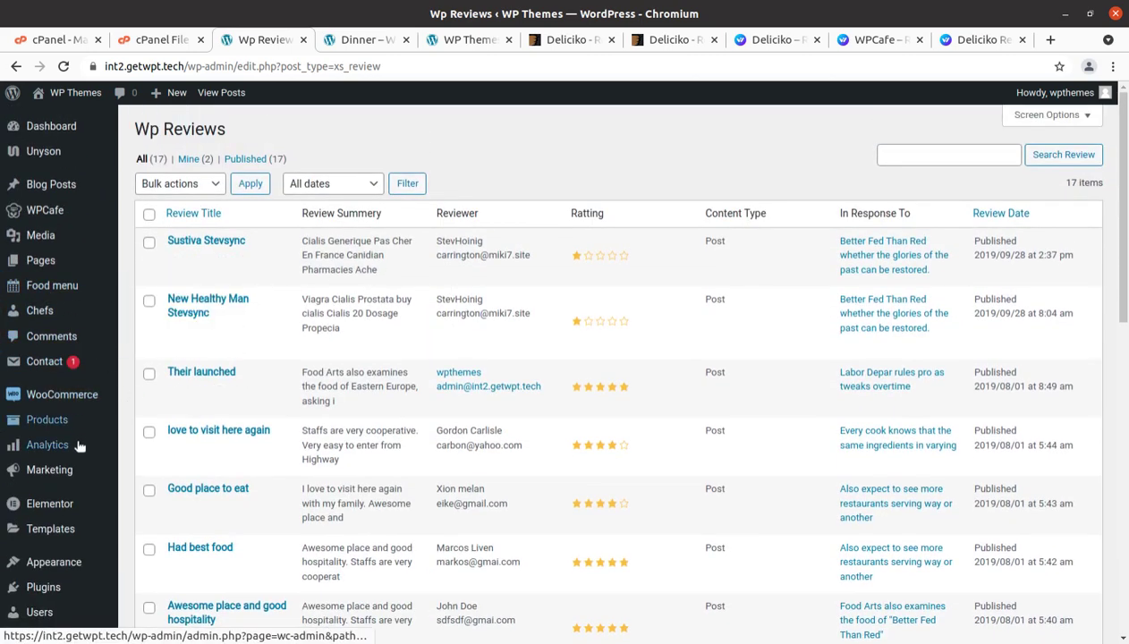
mouse_move(70, 519)
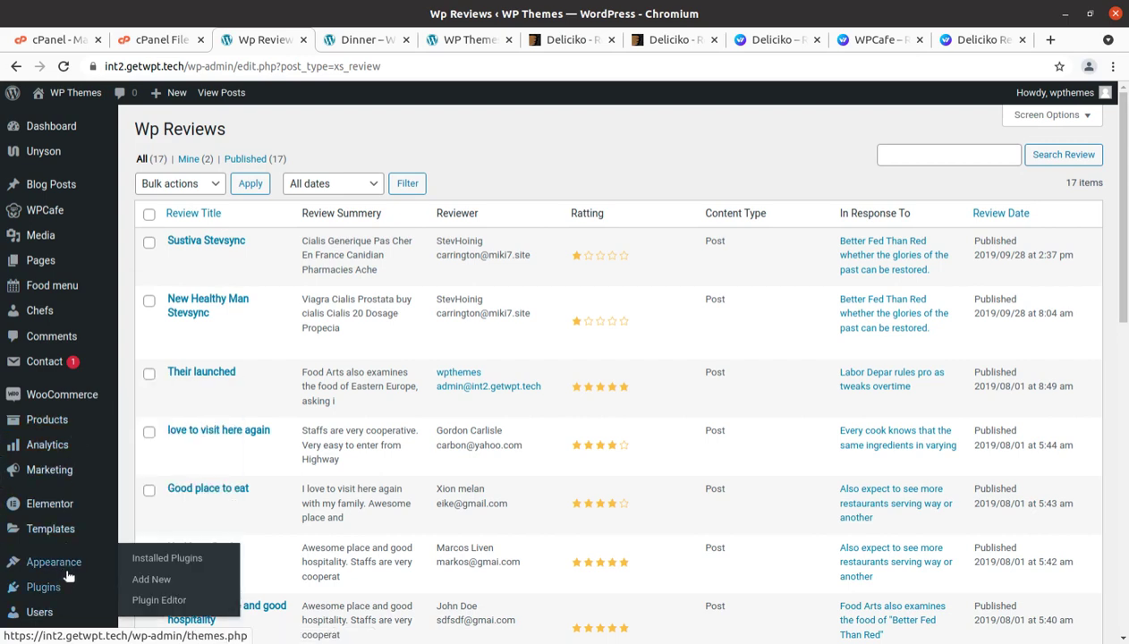
mouse_move(65, 357)
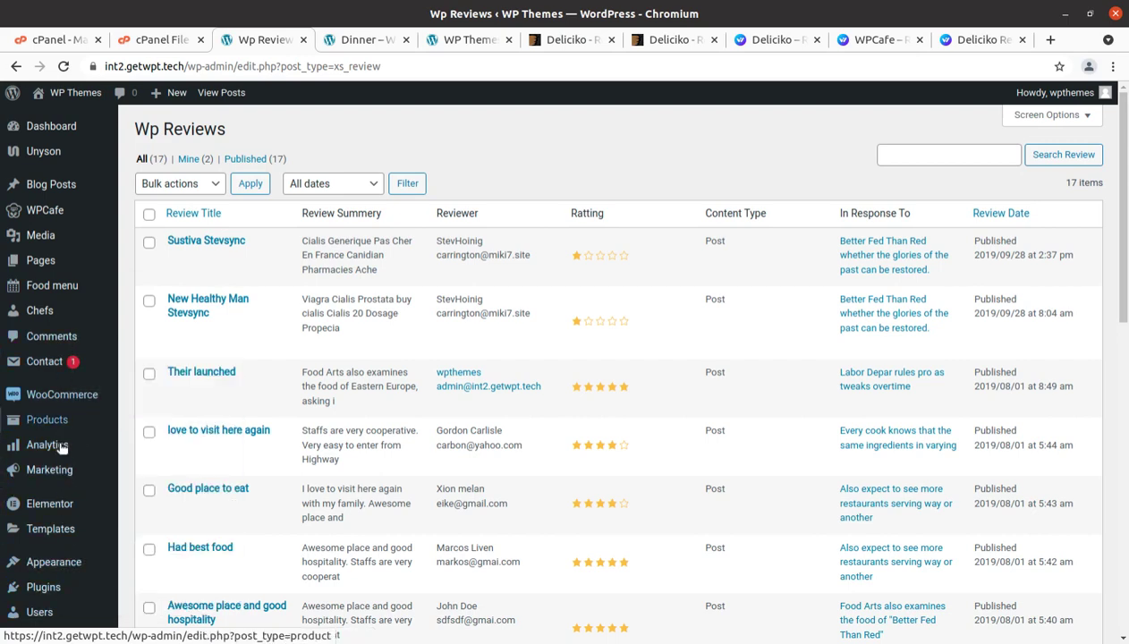
scroll(59, 452, "down", 3)
mouse_move(54, 487)
scroll(54, 487, "down", 3)
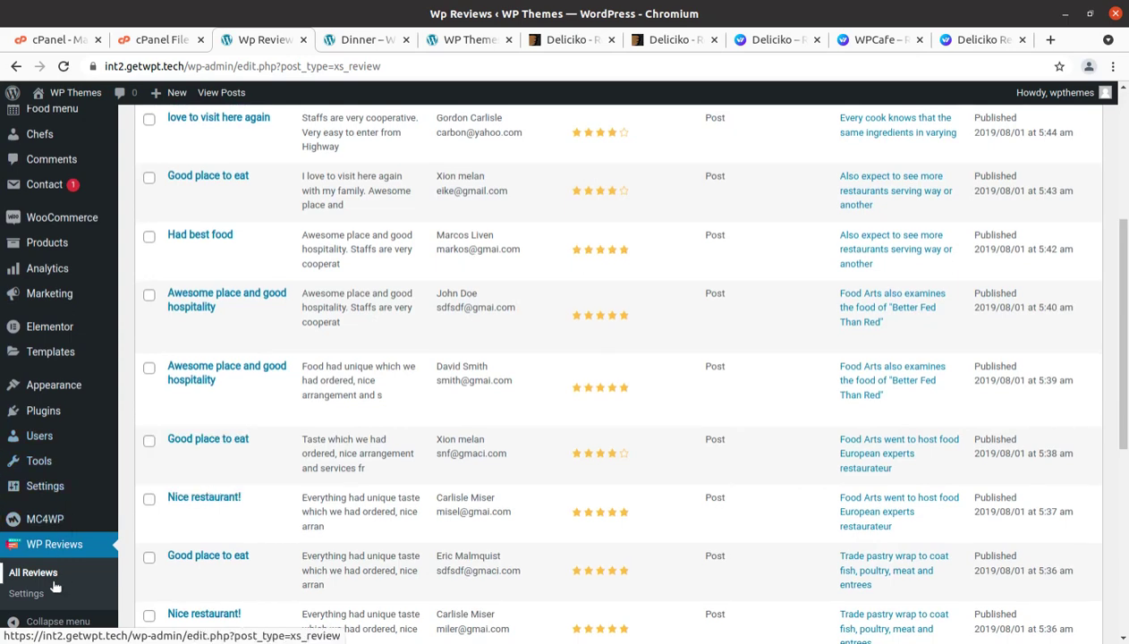
mouse_move(40, 394)
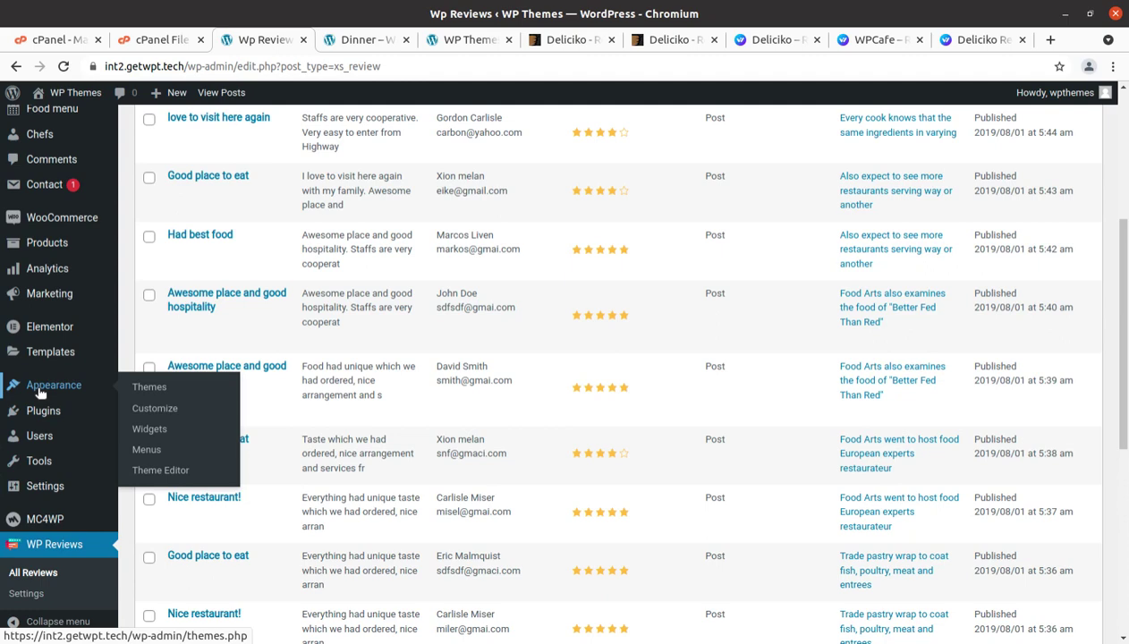
scroll(42, 378, "up", 5)
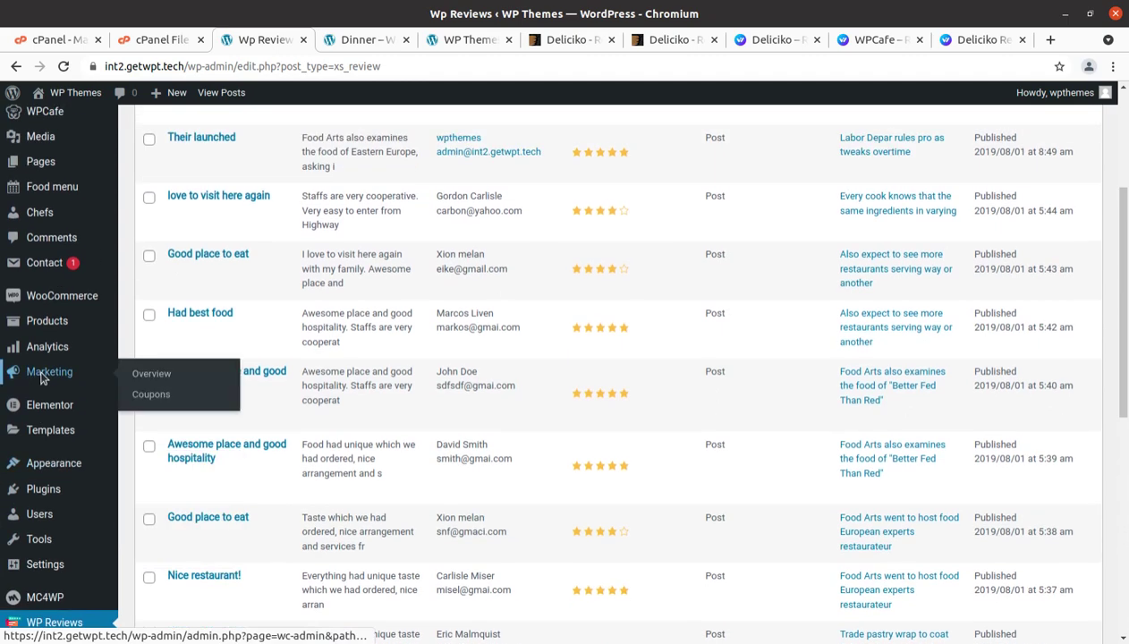
scroll(43, 377, "down", 3)
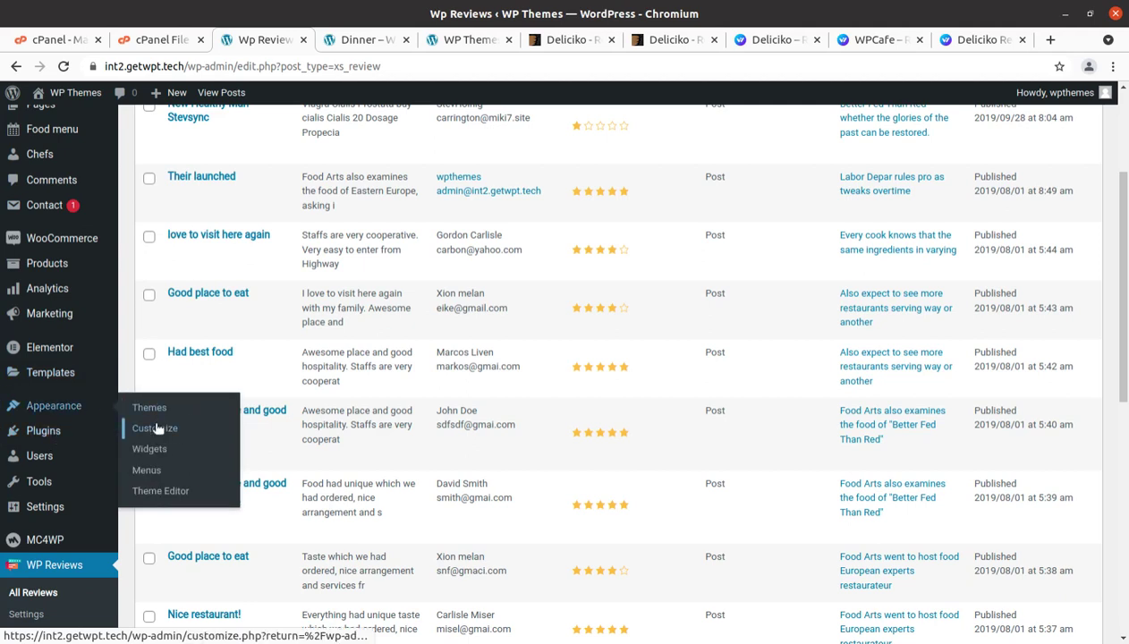
Open the Customizer's Theme settings and review the General settings.
left_click(156, 429)
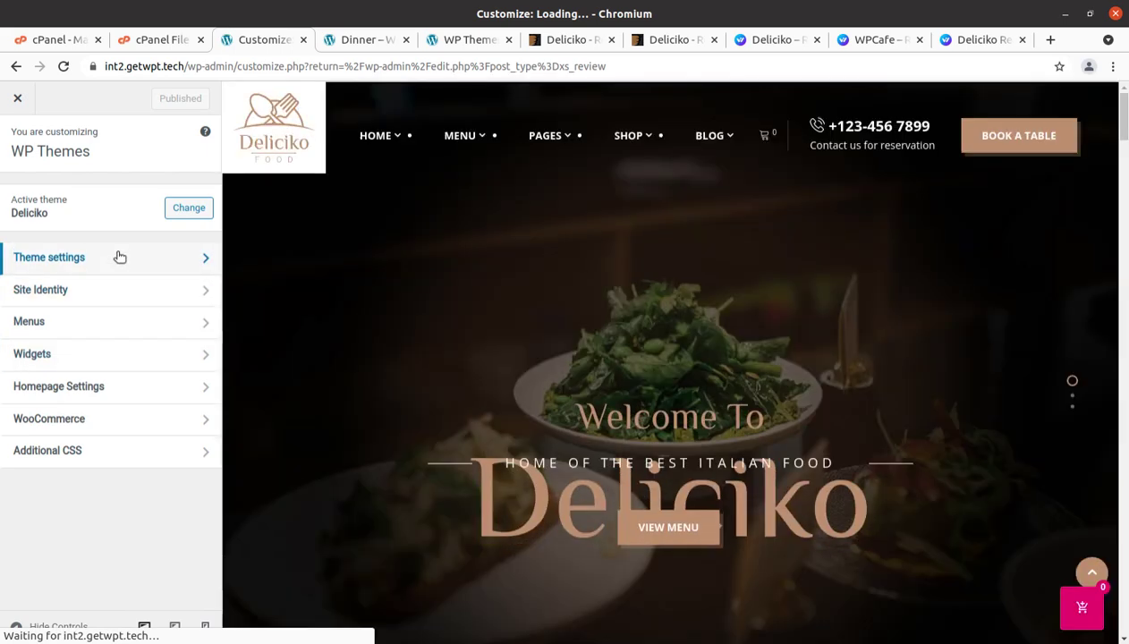
left_click(81, 260)
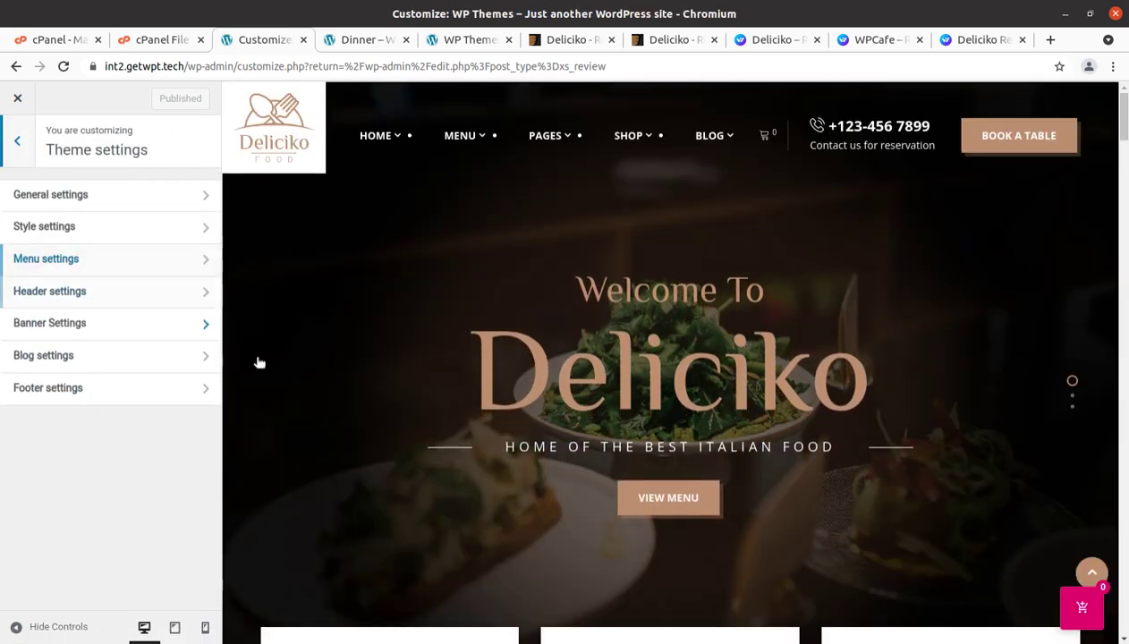
left_click(124, 204)
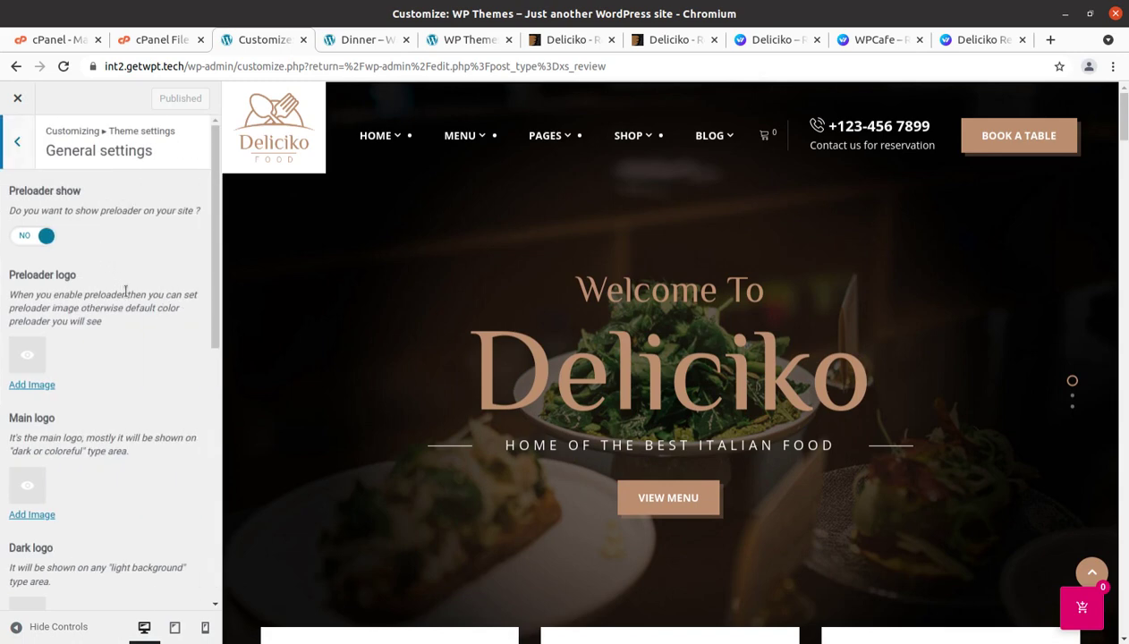
scroll(127, 300, "down", 3)
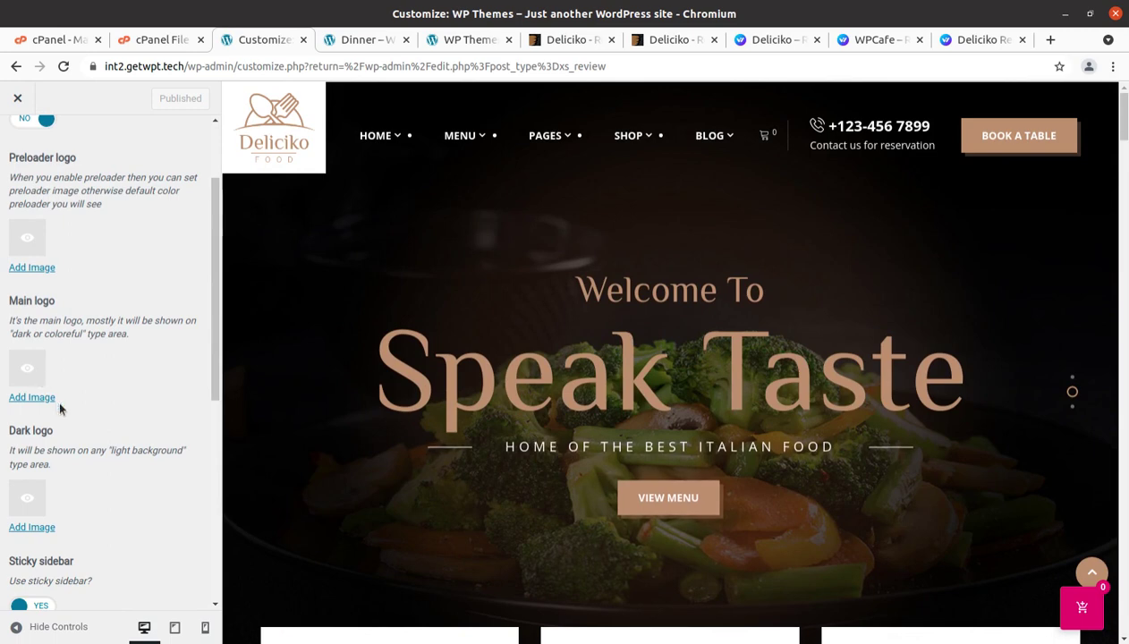
scroll(43, 393, "down", 2)
scroll(45, 420, "down", 1)
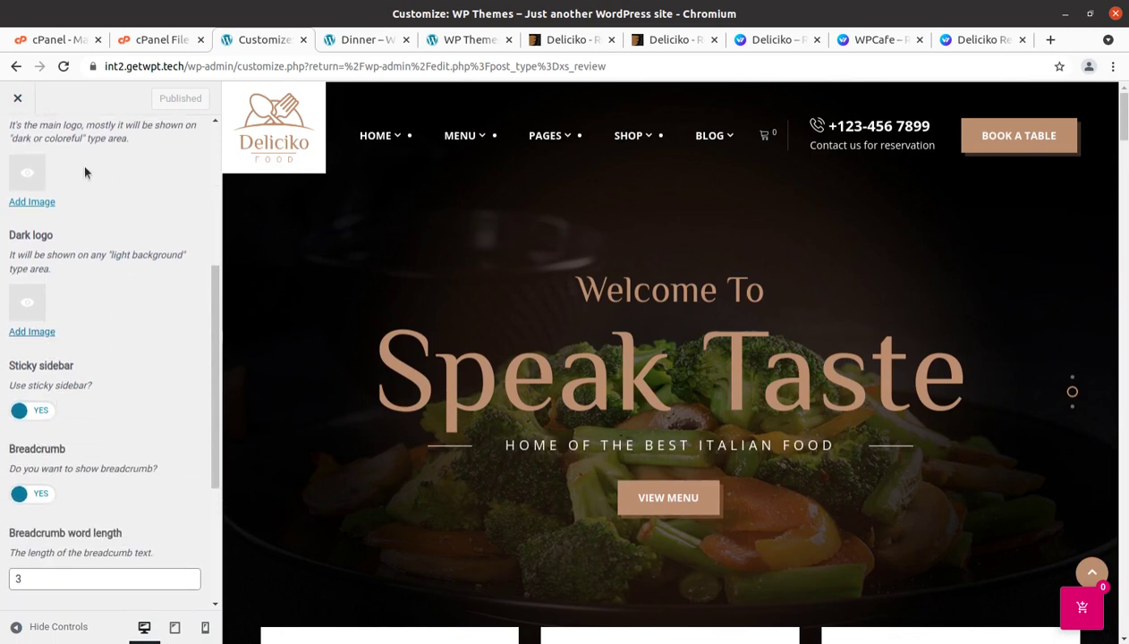
scroll(102, 284, "up", 4)
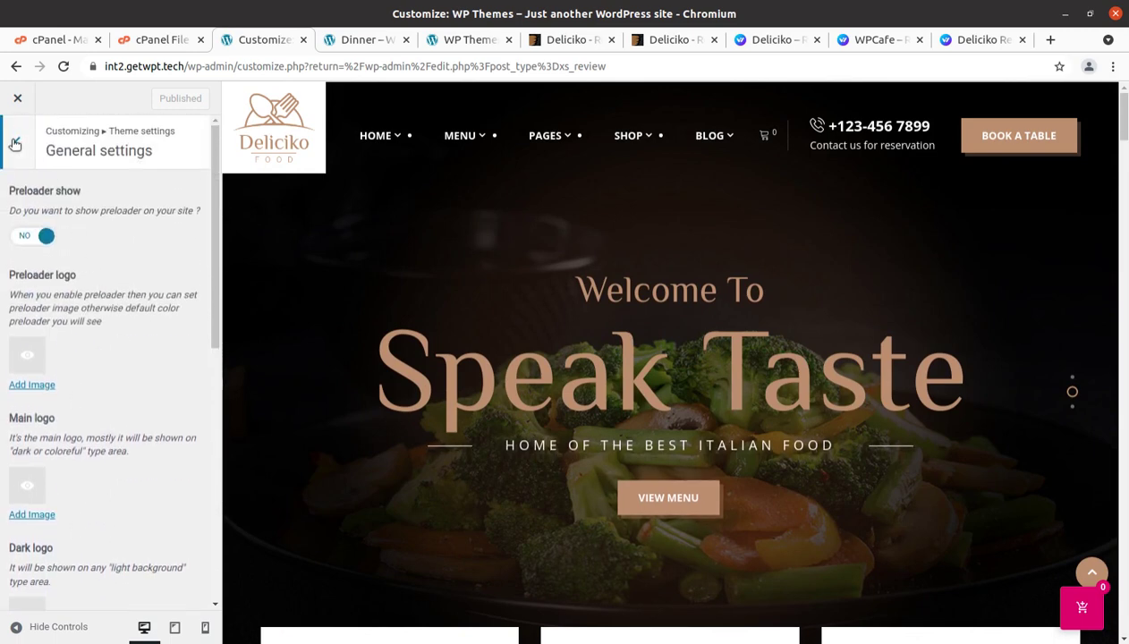
left_click(15, 144)
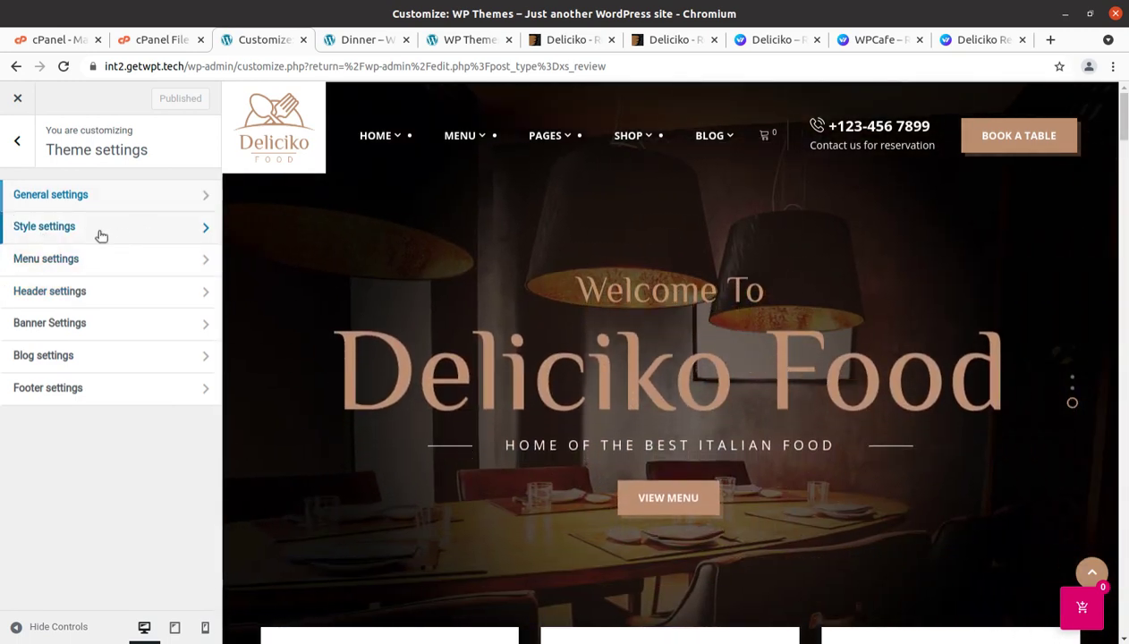
Review the Style, Menu and Header theme settings sections.
left_click(101, 236)
scroll(145, 403, "down", 5)
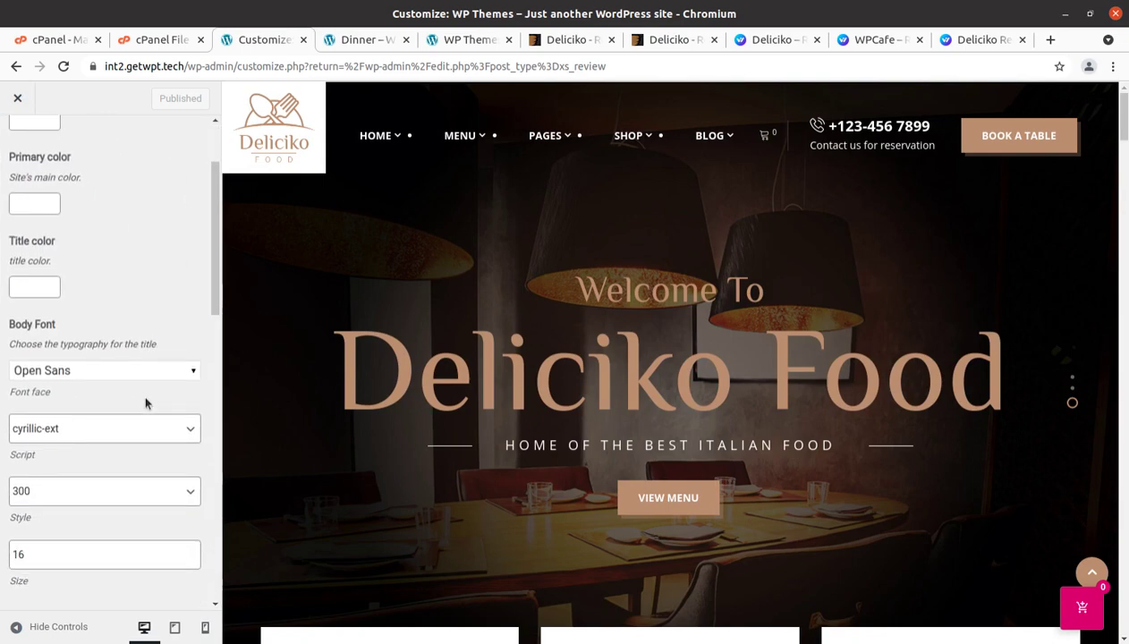
scroll(146, 404, "up", 5)
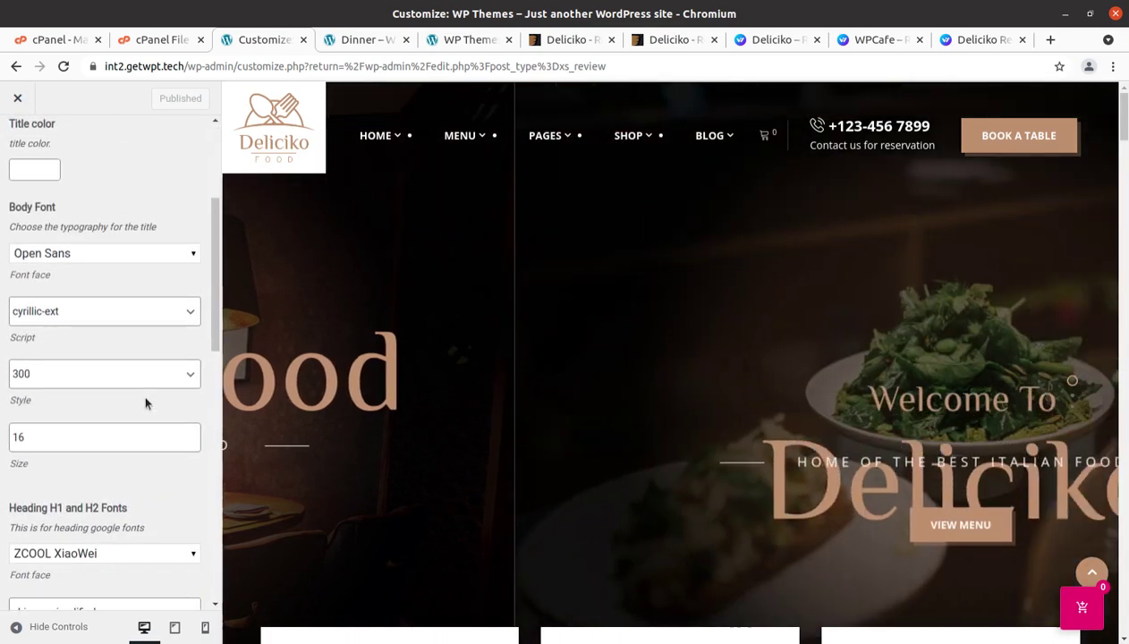
left_click(14, 143)
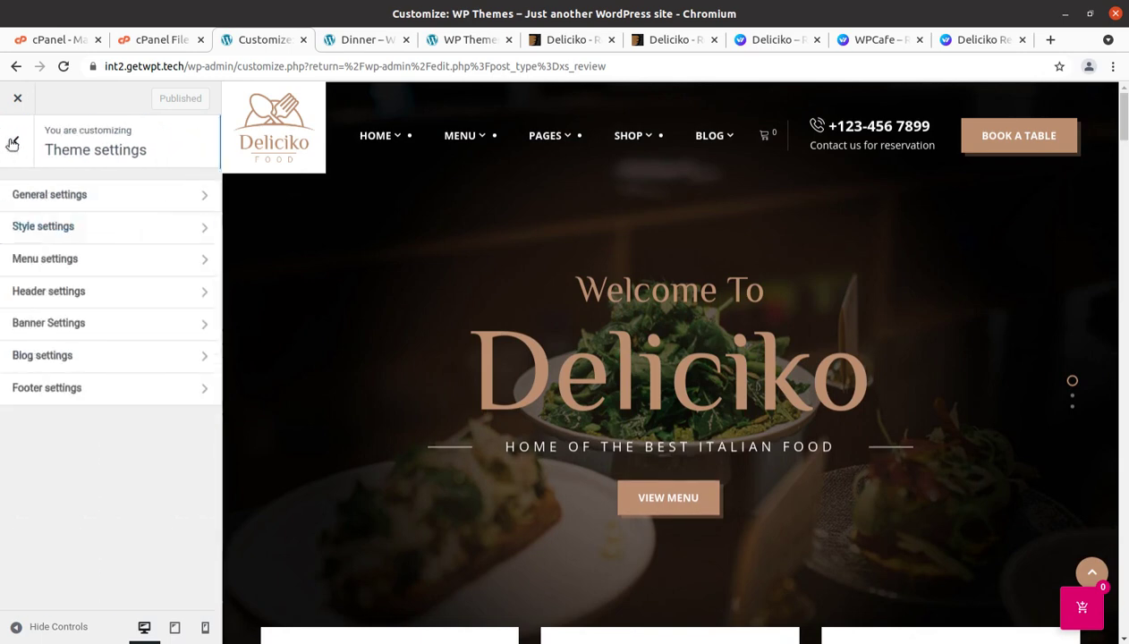
left_click(104, 261)
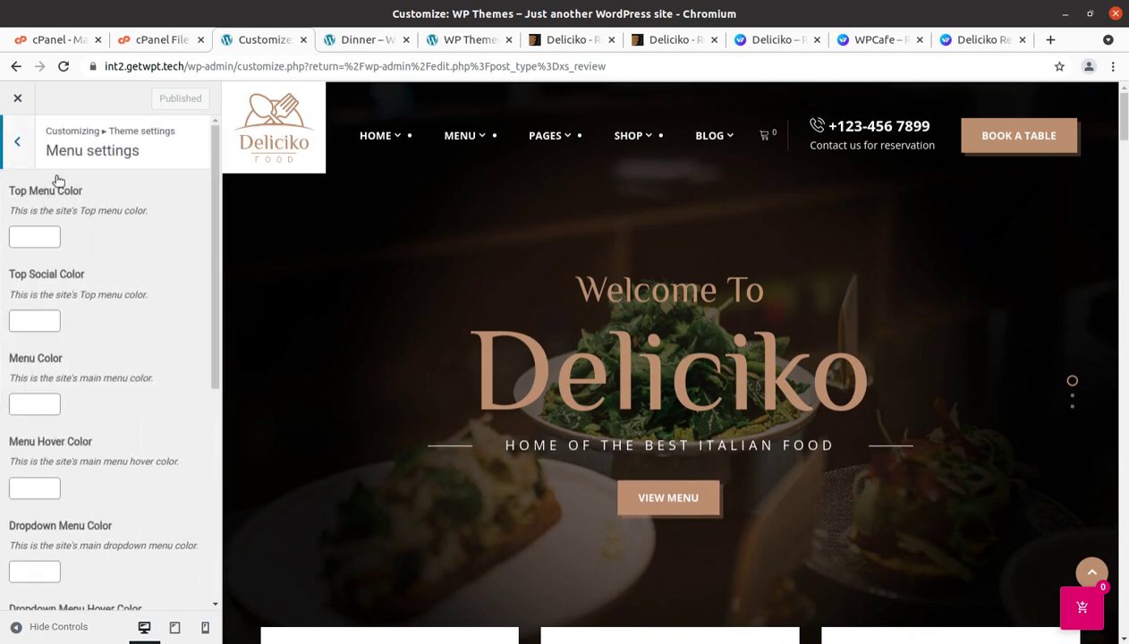
left_click(21, 136)
left_click(98, 296)
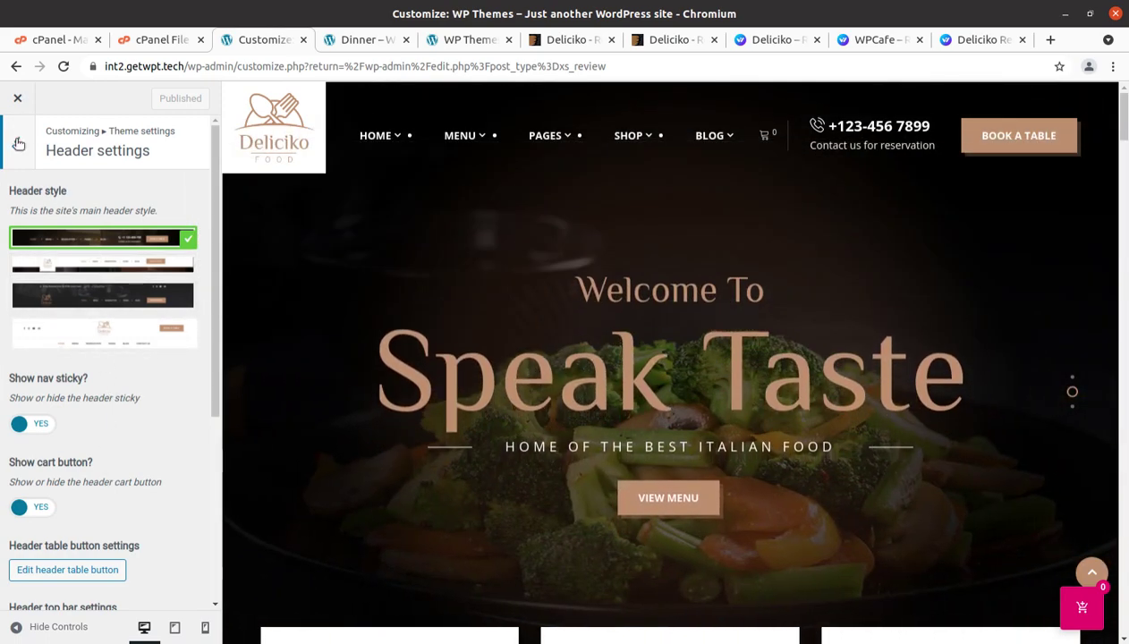
left_click(17, 142)
Review the Banner, Blog and Footer settings, then return to the top-level Customizer options.
left_click(90, 326)
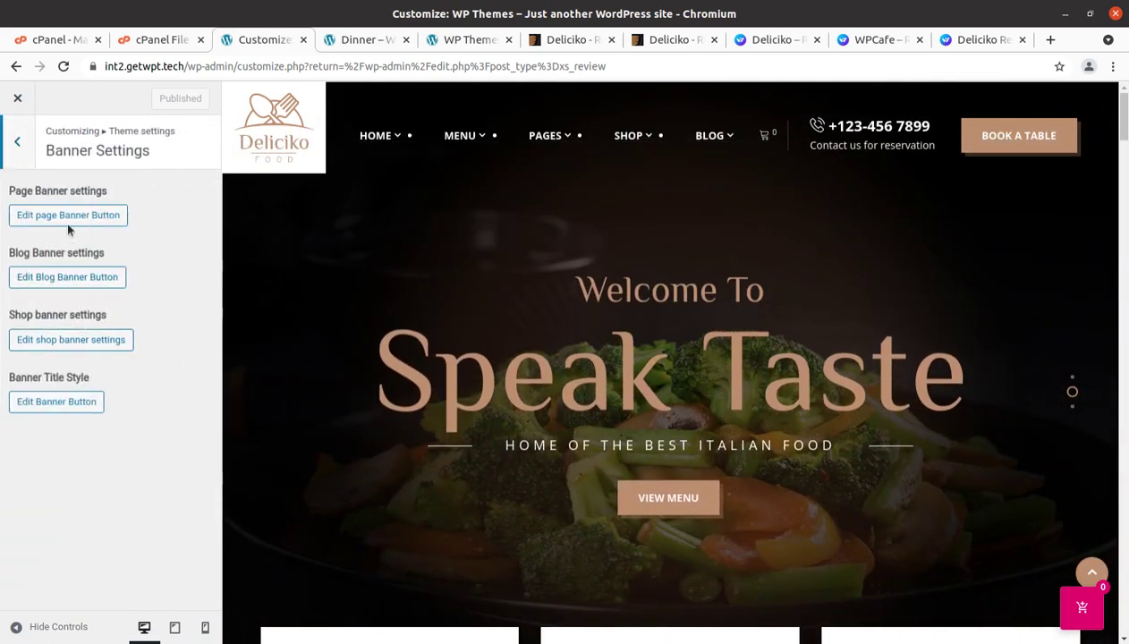
left_click(17, 142)
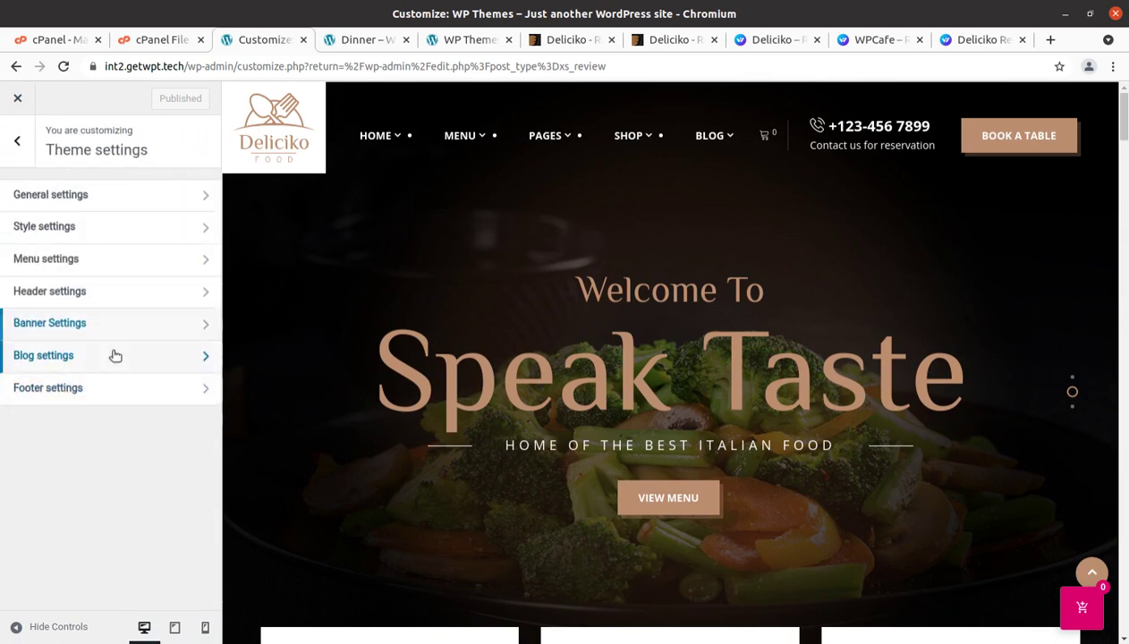
left_click(113, 357)
left_click(17, 142)
left_click(86, 391)
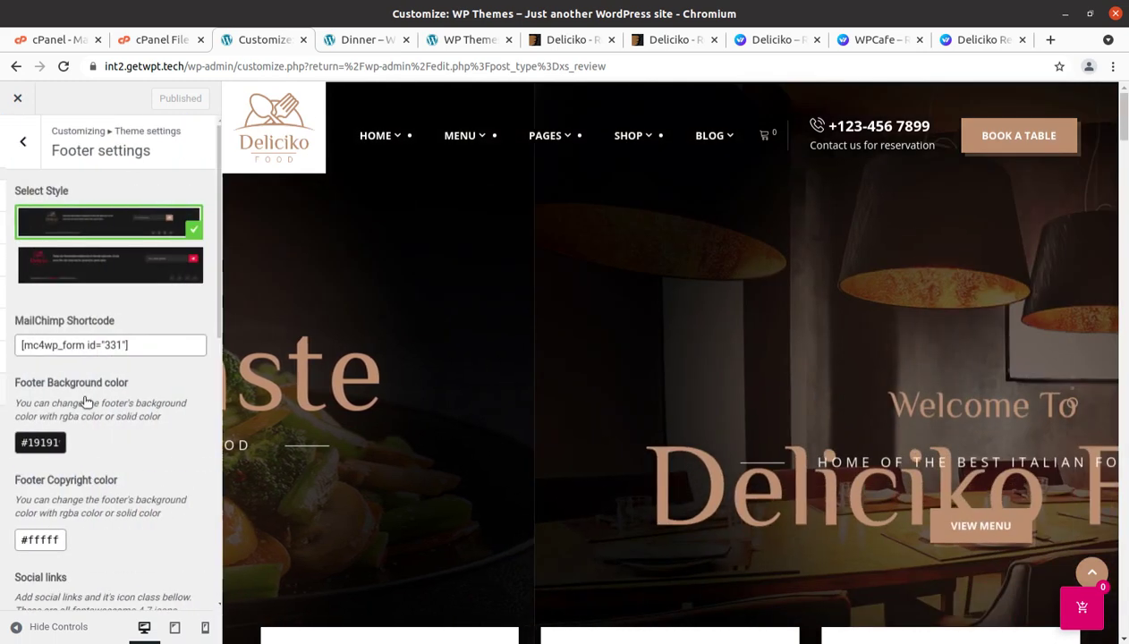
left_click(17, 142)
left_click(17, 143)
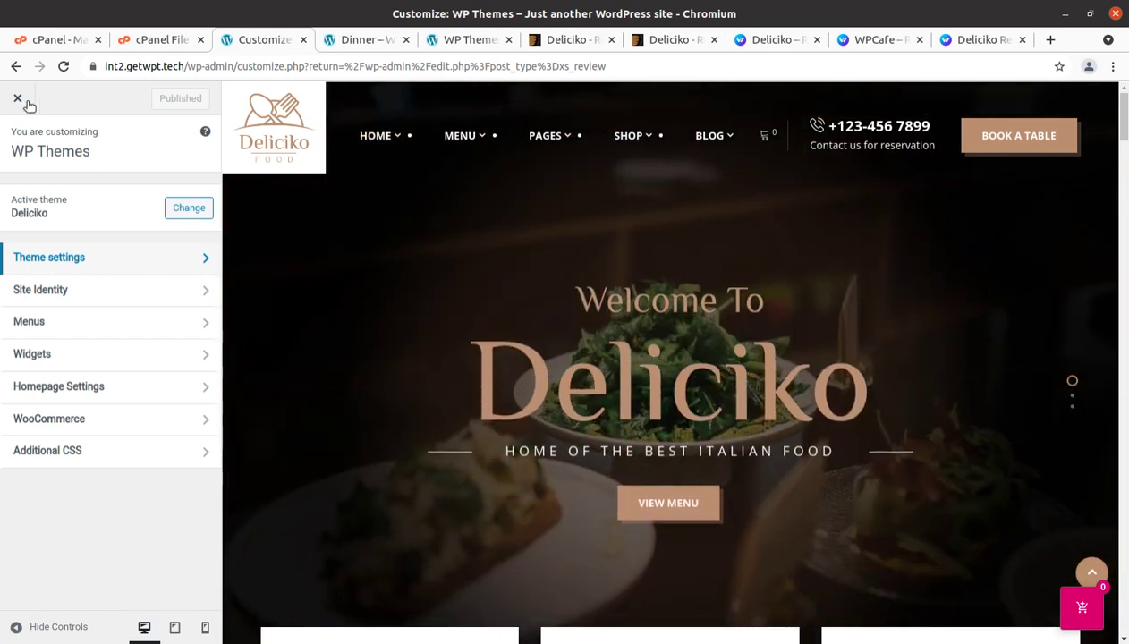
Close the Customizer, open the live site in a new tab, and edit Home 1 with Elementor.
left_click(24, 104)
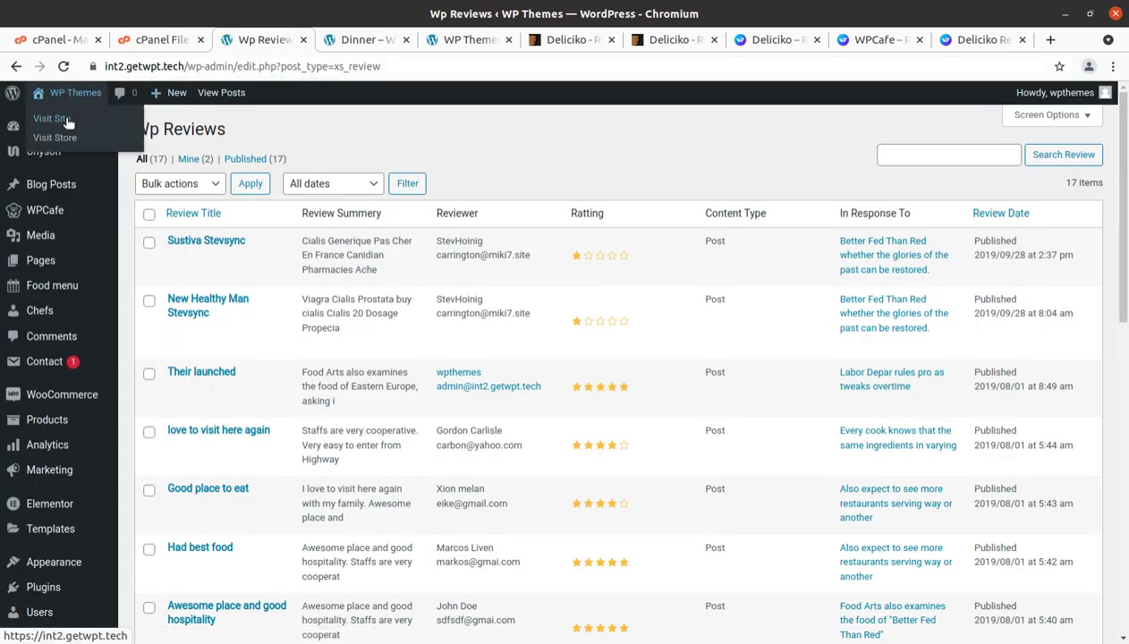
middle_click(71, 118)
left_click(425, 39)
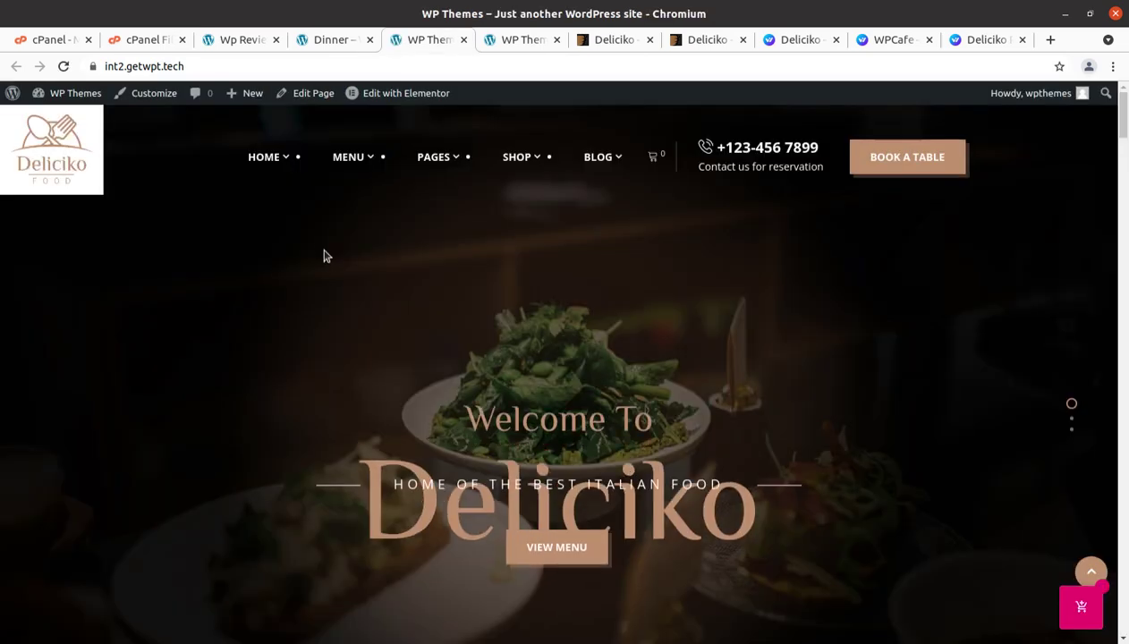
mouse_move(374, 96)
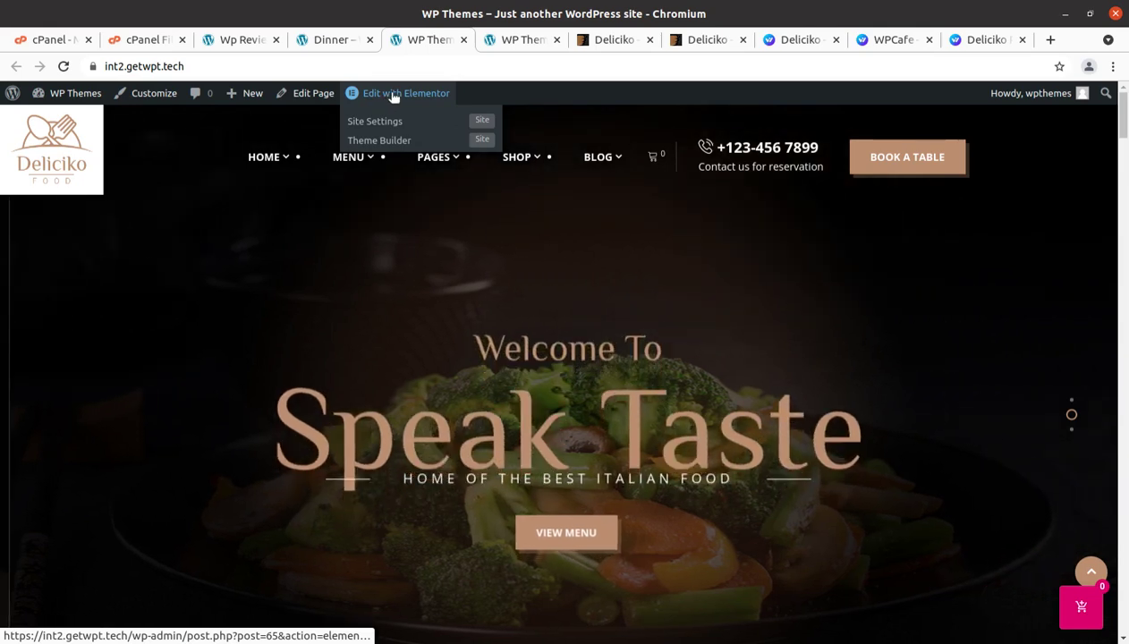
left_click(393, 95)
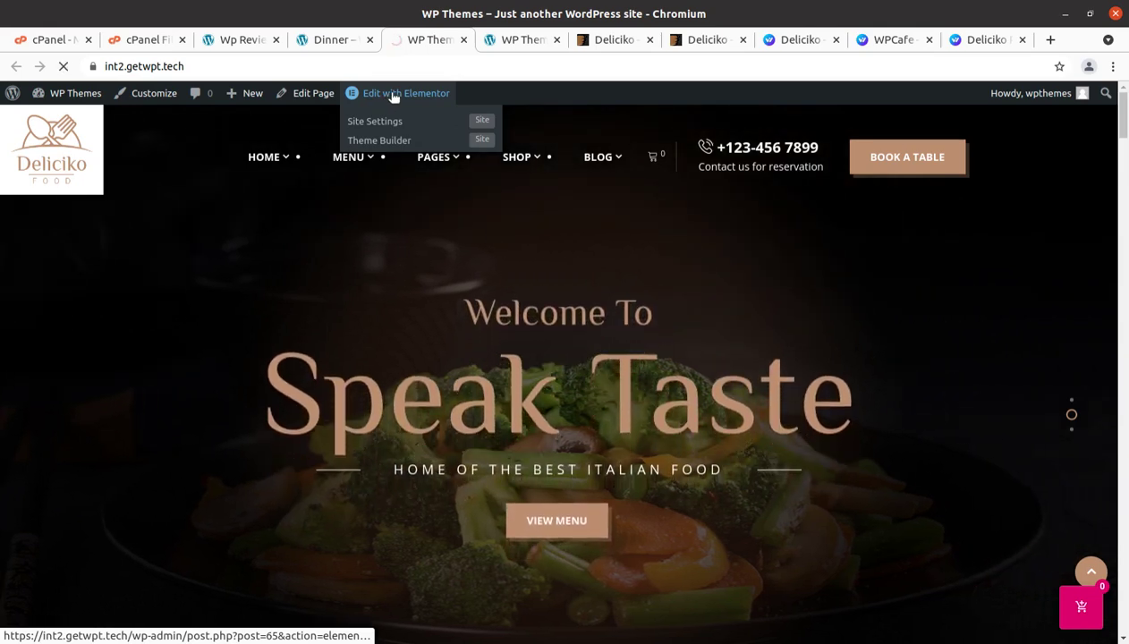
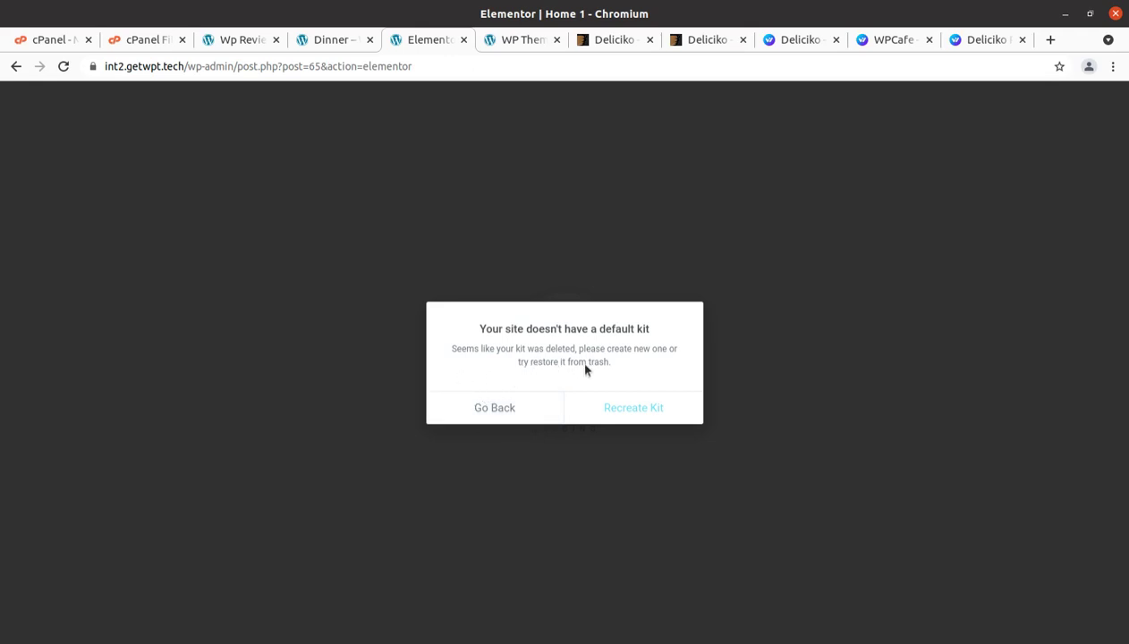
Dismiss the 'no default kit' warning with Go Back and choose Edit with Elementor for the homepage.
left_click(492, 410)
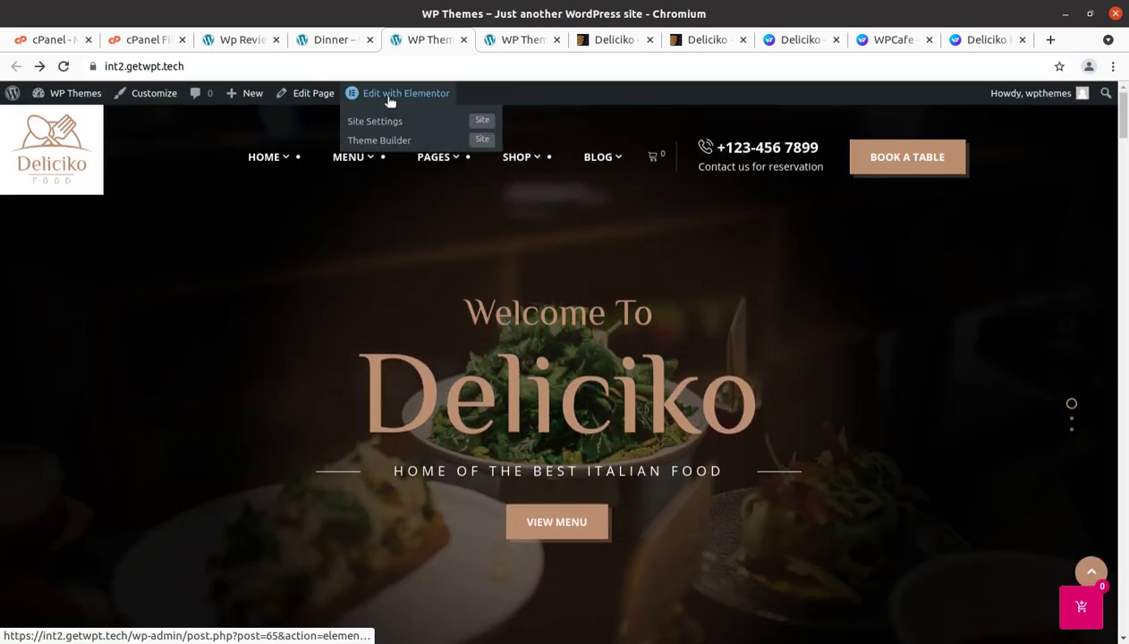
left_click(390, 100)
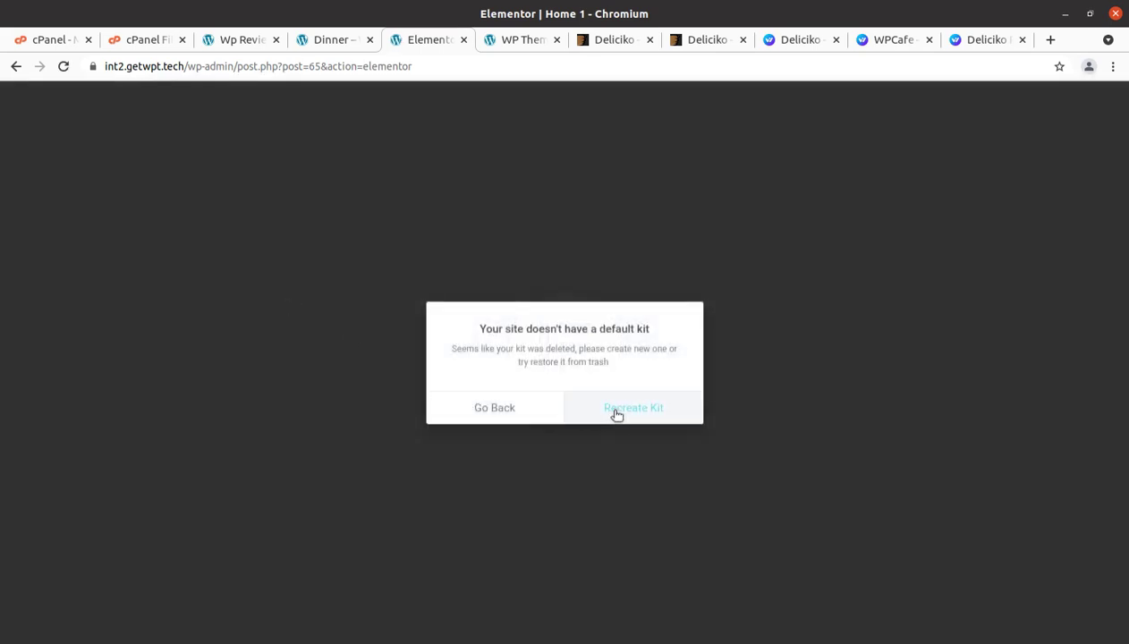
Recreate the missing default kit, then reopen the live Deliciko homepage in Elementor.
left_click(617, 413)
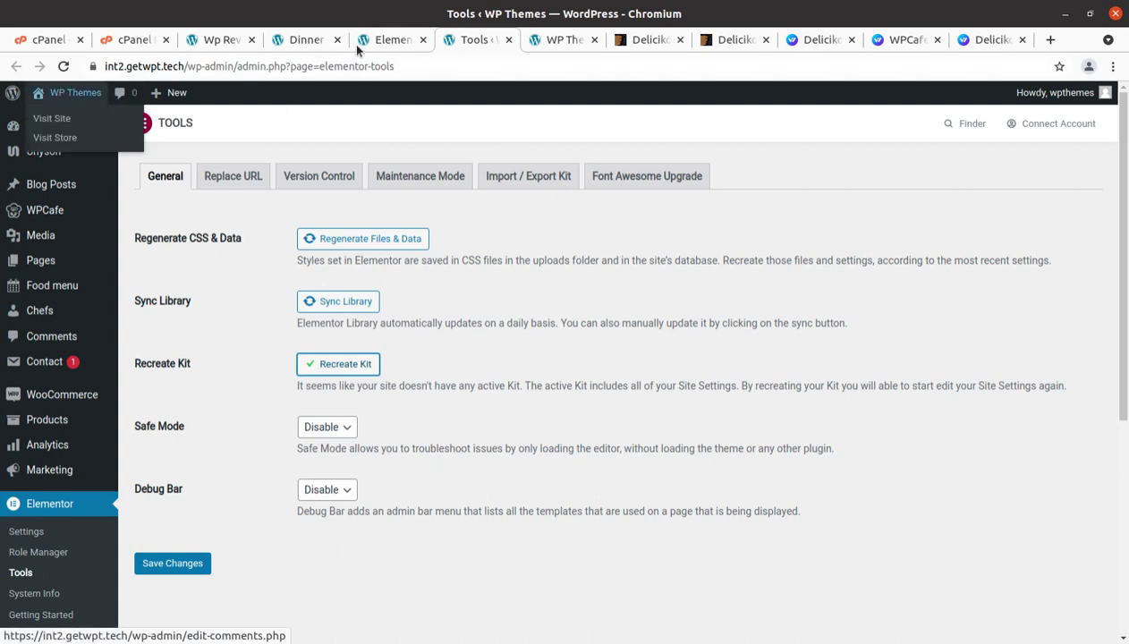
mouse_move(72, 95)
middle_click(62, 124)
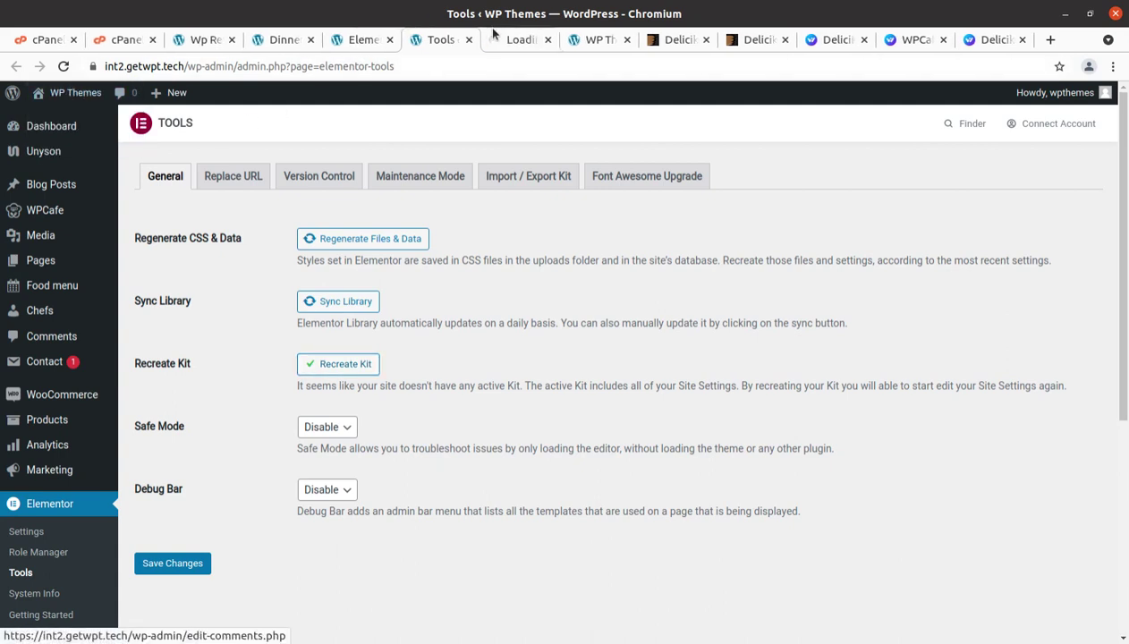
key("ctrl+w")
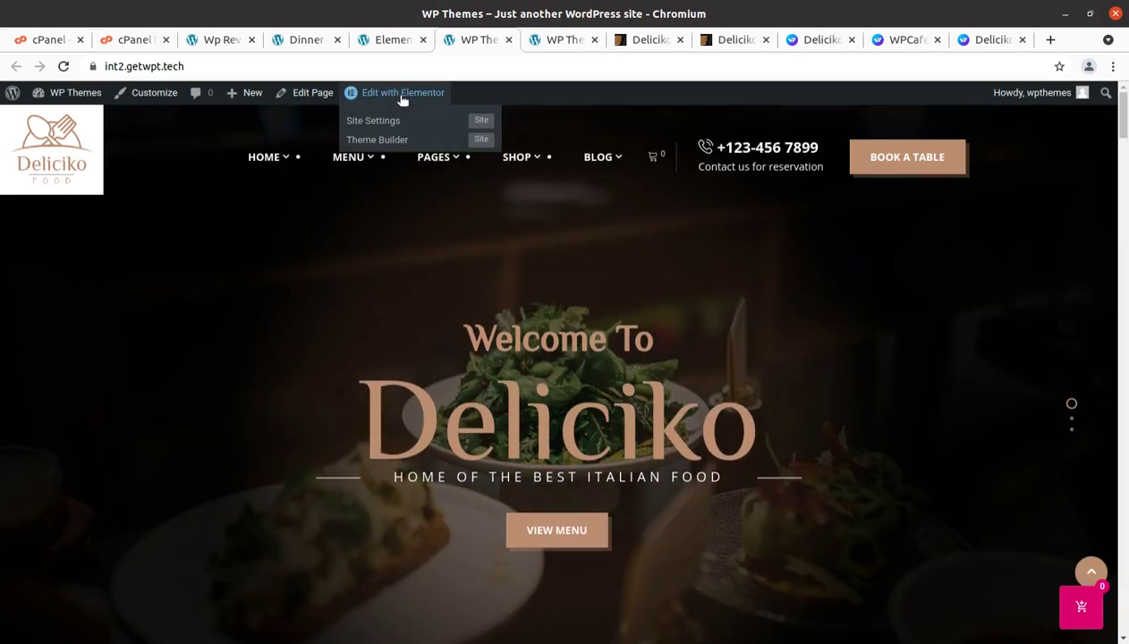
left_click(402, 95)
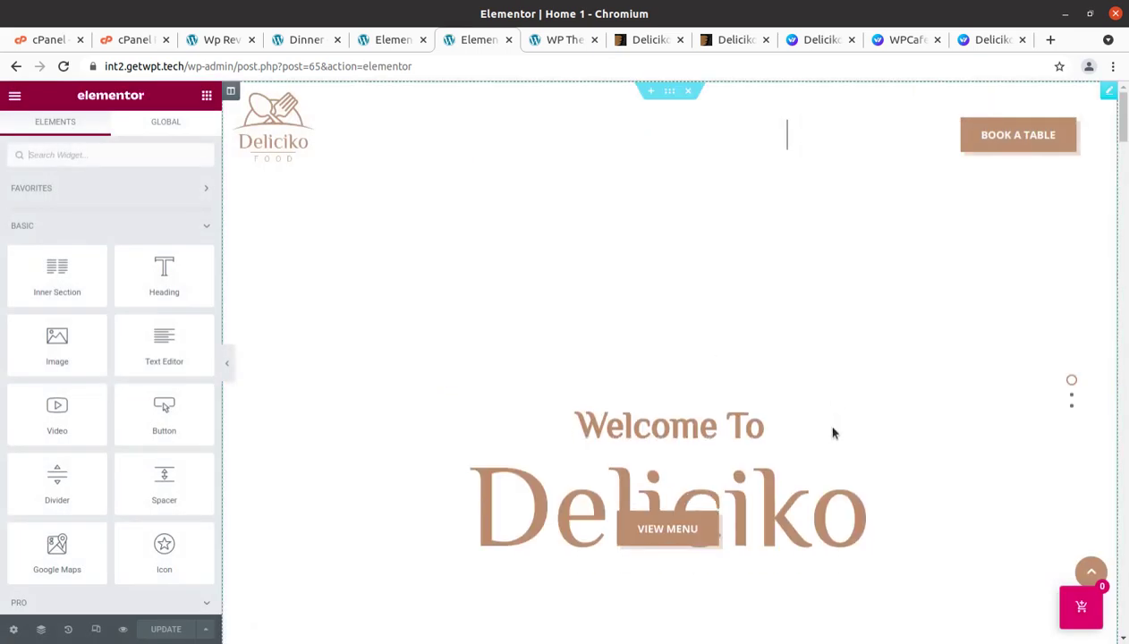
Select the Magical Atmosphere, Best Food Quality and Low Costing Food featured boxes in turn.
scroll(420, 316, "down", 3)
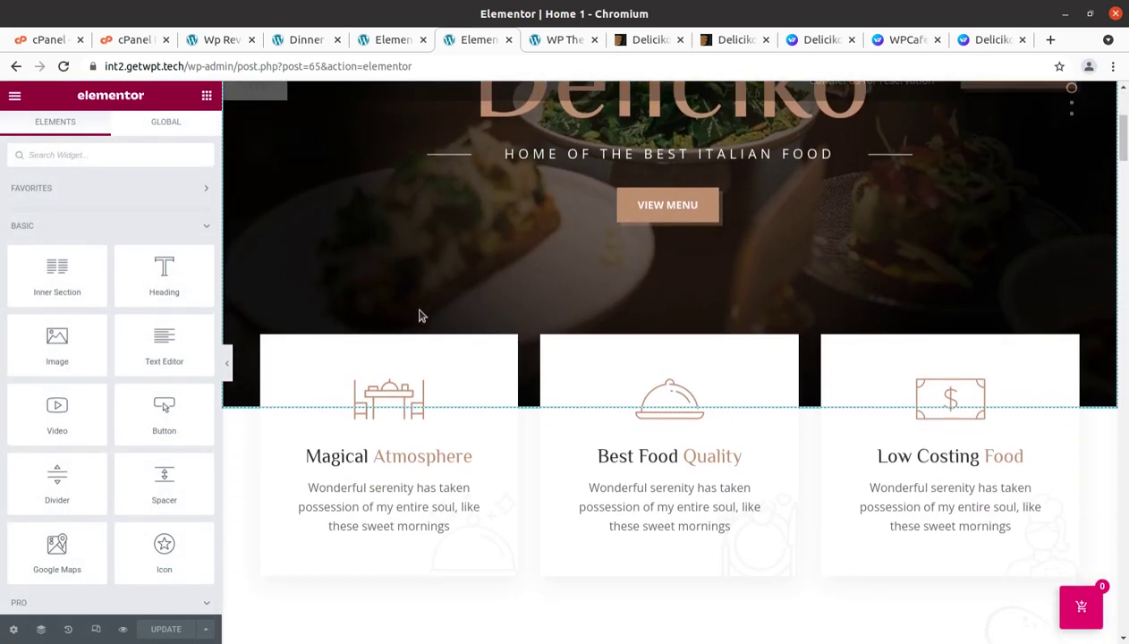
left_click(507, 248)
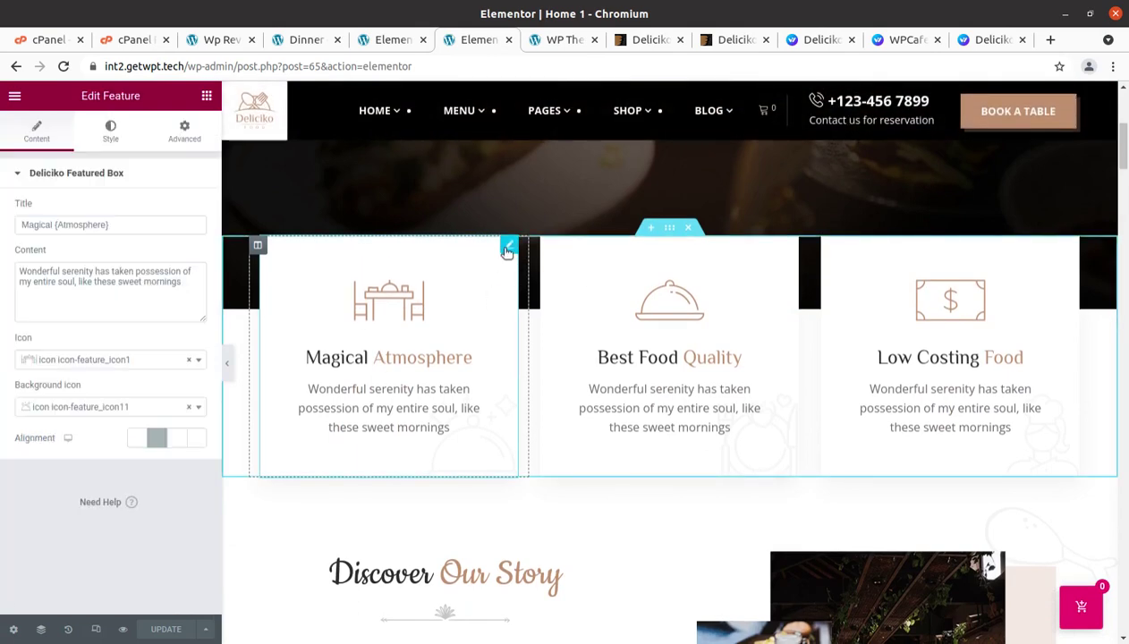
left_click(670, 349)
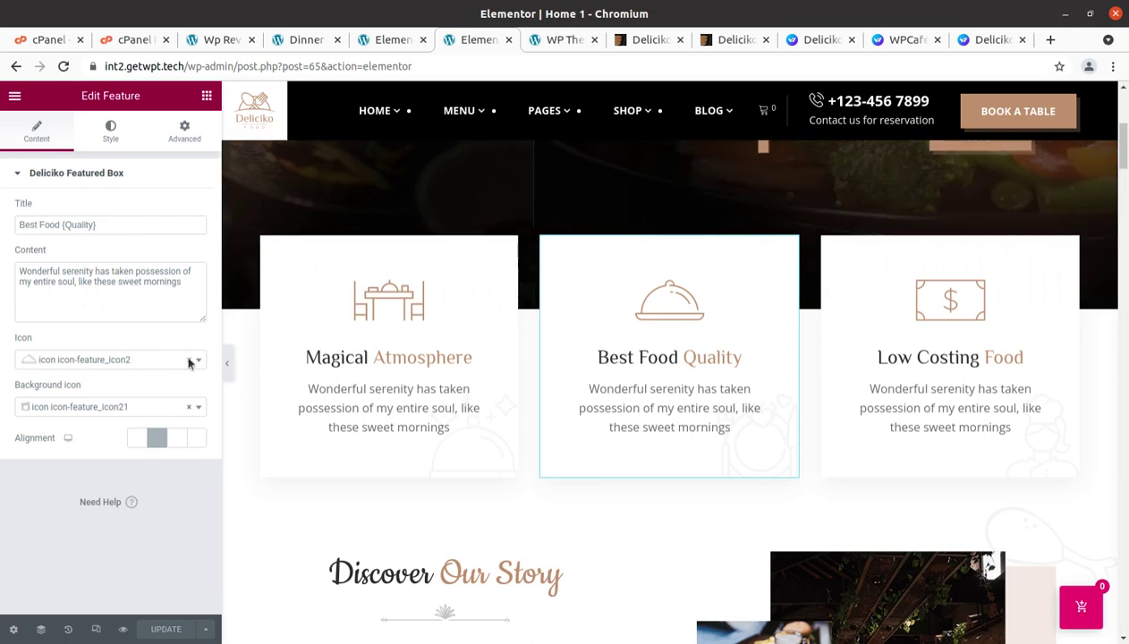
left_click(912, 382)
scroll(746, 420, "up", 4)
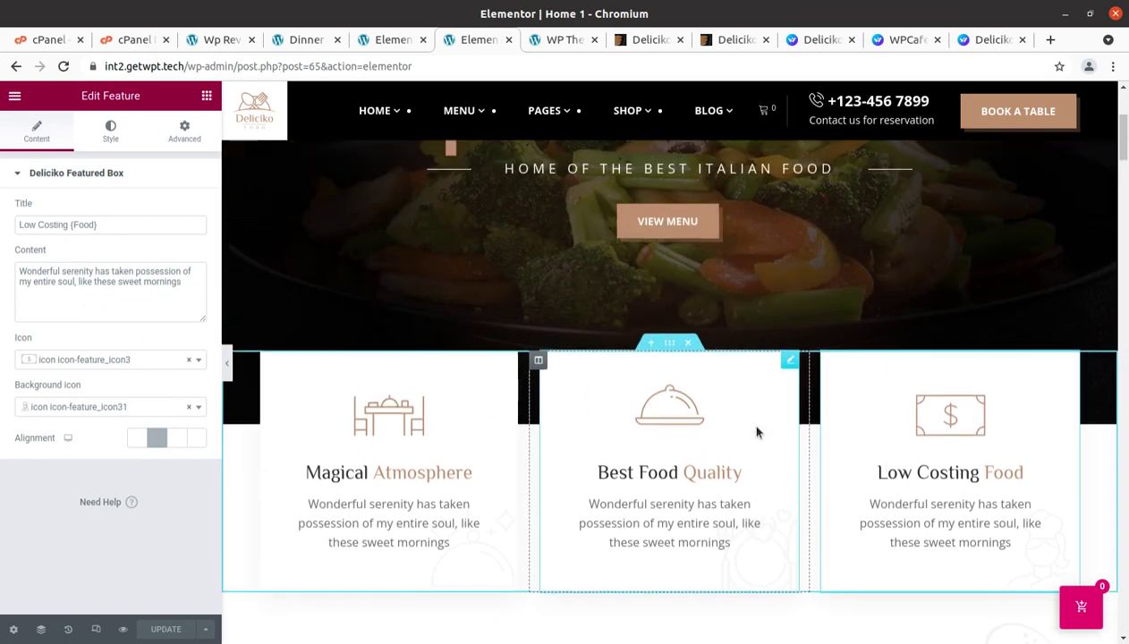
scroll(637, 380, "down", 2)
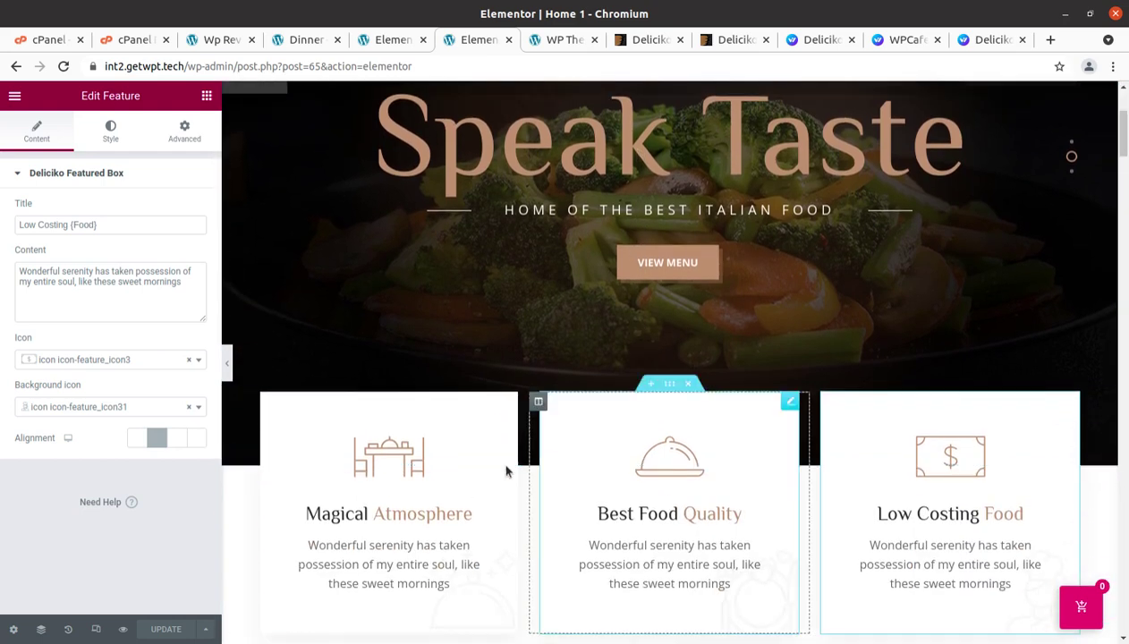
scroll(446, 534, "down", 1)
Reselect the Magical Atmosphere and Low Costing Food boxes, then the Discover Our Story paragraph.
left_click(438, 458)
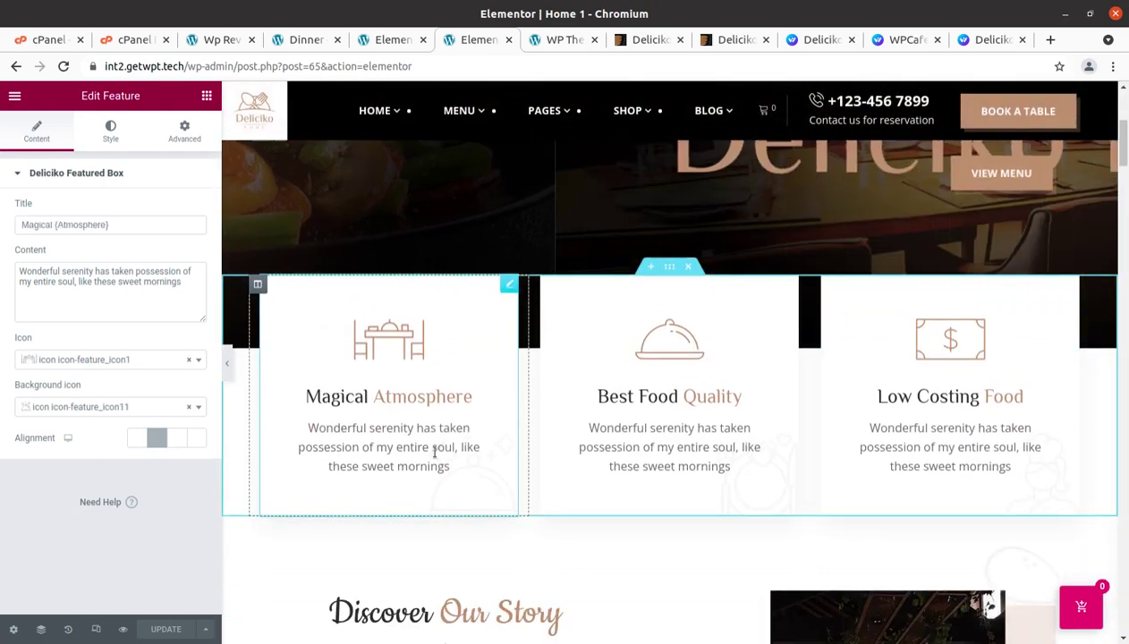
left_click(927, 445)
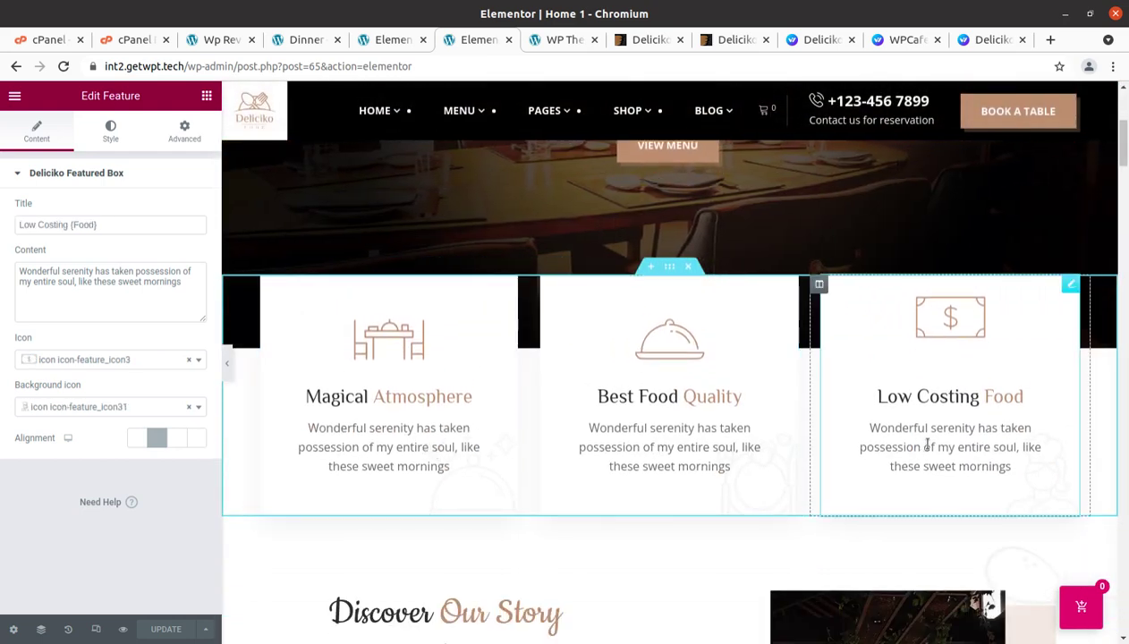
scroll(864, 449, "down", 2)
scroll(578, 519, "down", 2)
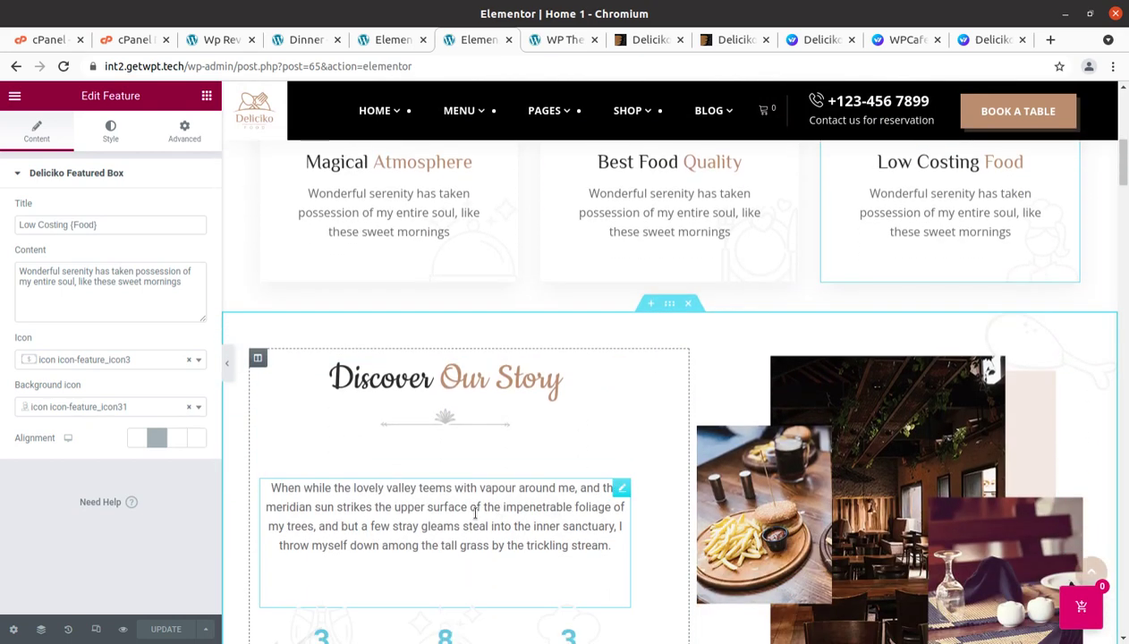
left_click(505, 512)
Select the image collage widget to confirm its settings open.
scroll(505, 512, "down", 1)
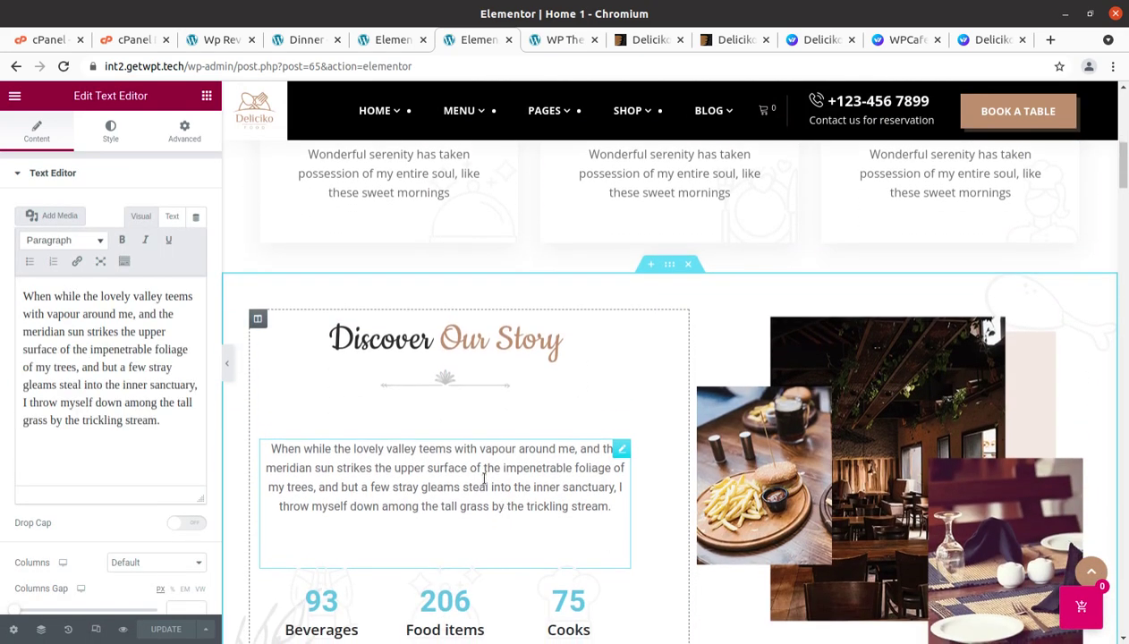
left_click(818, 436)
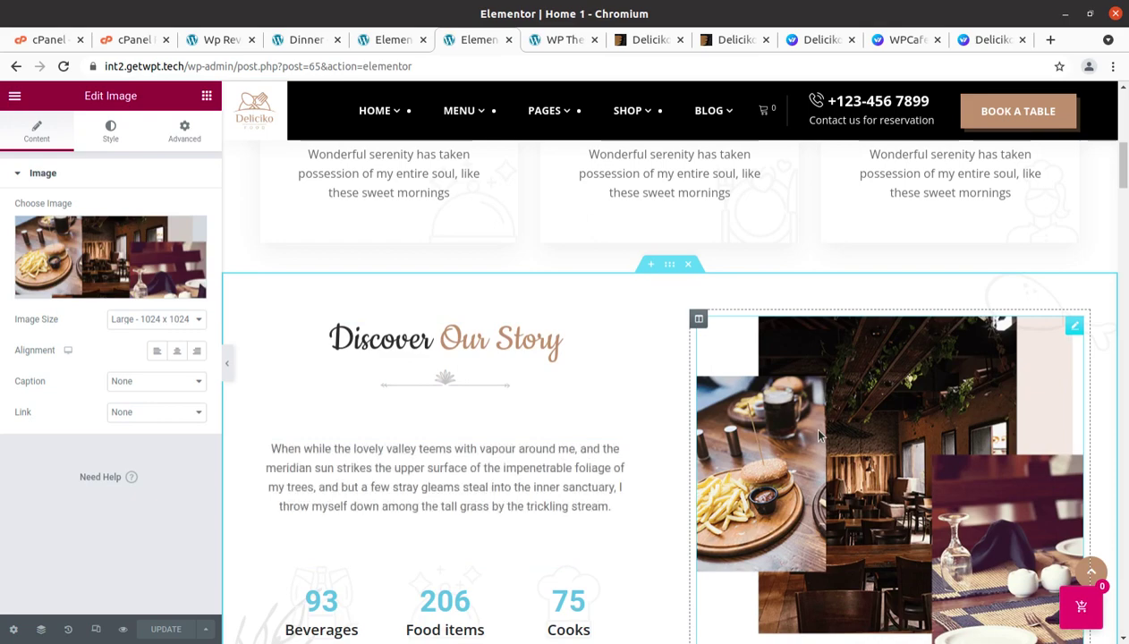
scroll(857, 441, "down", 5)
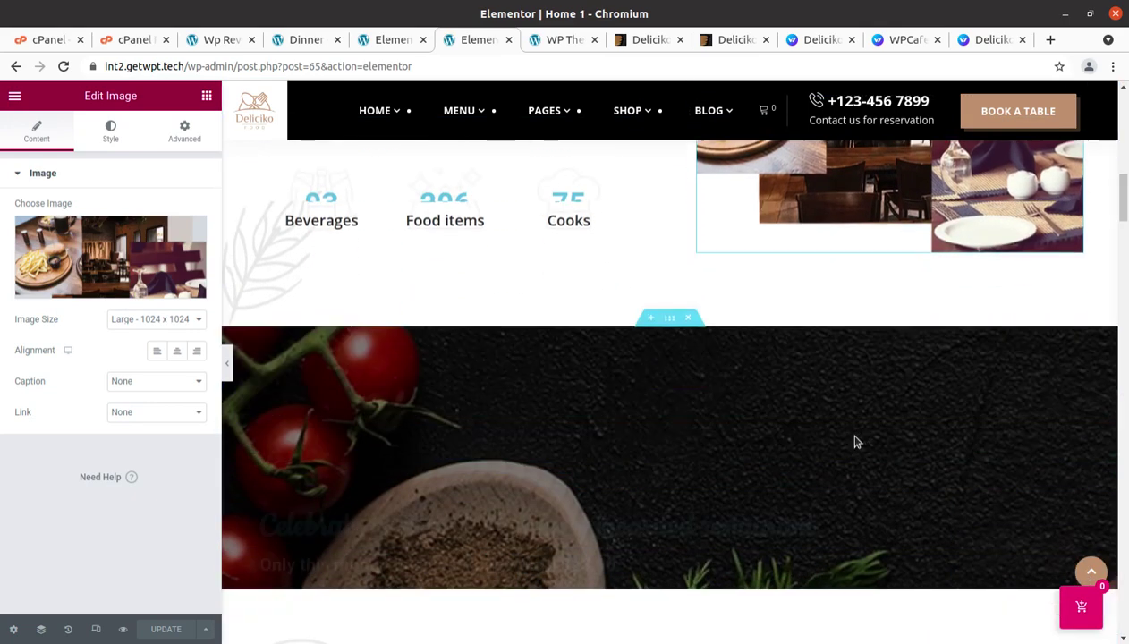
scroll(479, 454, "down", 1)
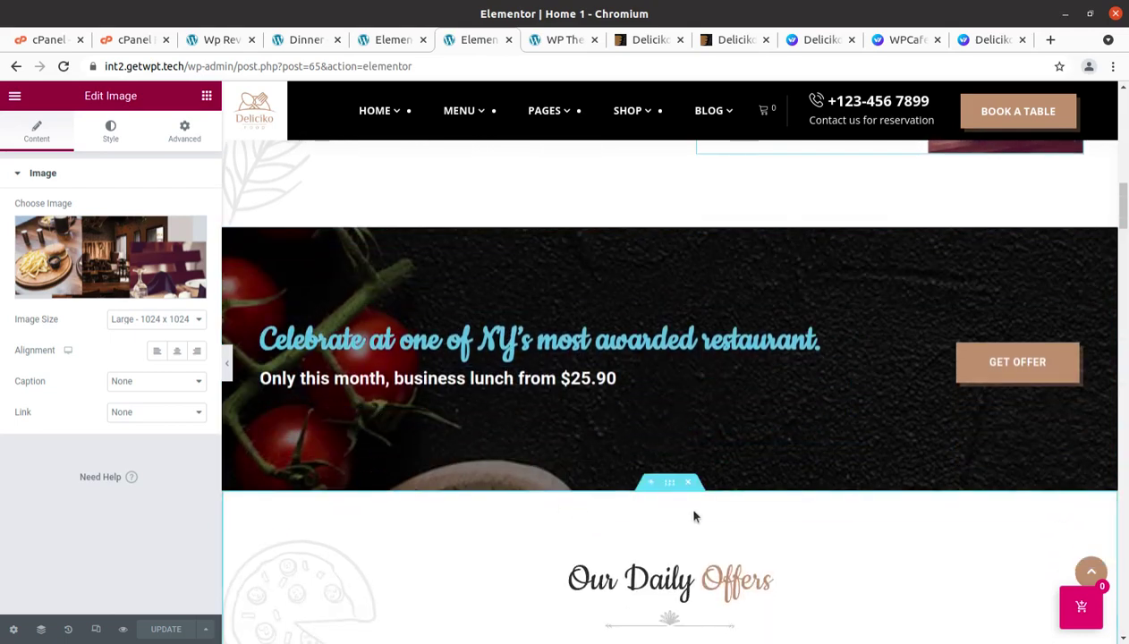
scroll(695, 517, "down", 2)
scroll(694, 516, "down", 2)
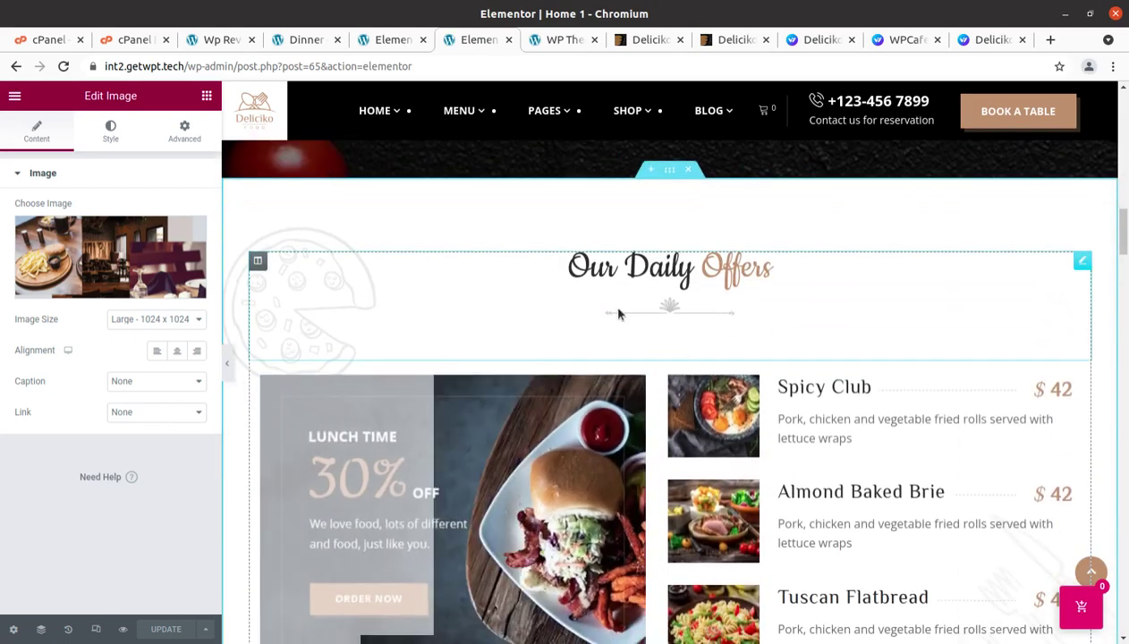
Inspect the Our Daily Offers heading, 30% lunch banner image and dishes list.
left_click(651, 273)
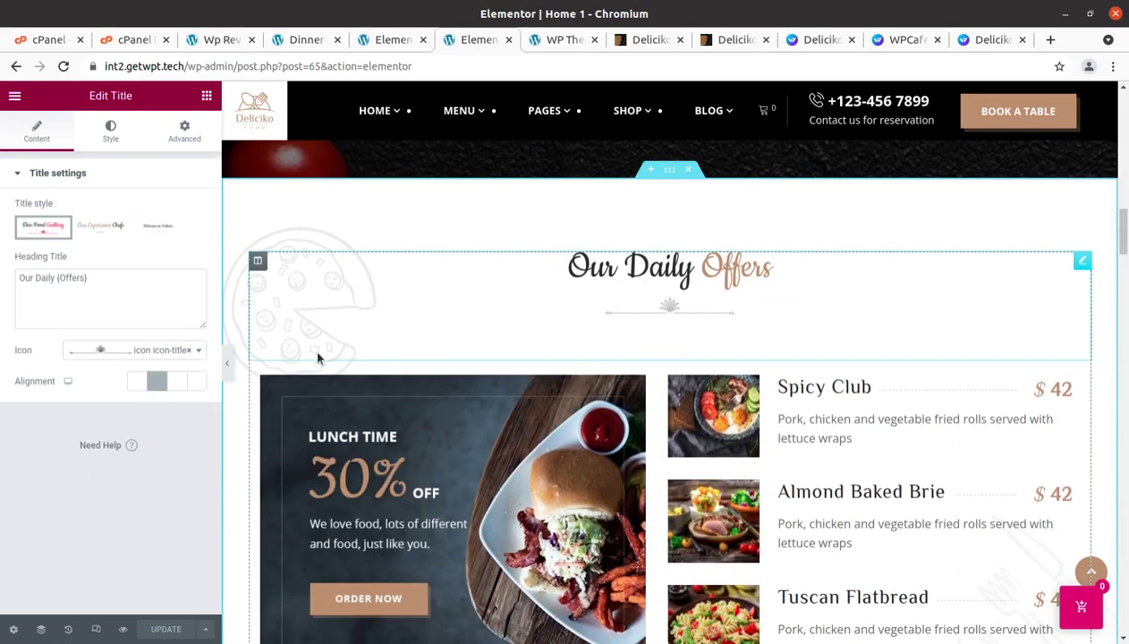
scroll(693, 447, "down", 1)
left_click(469, 428)
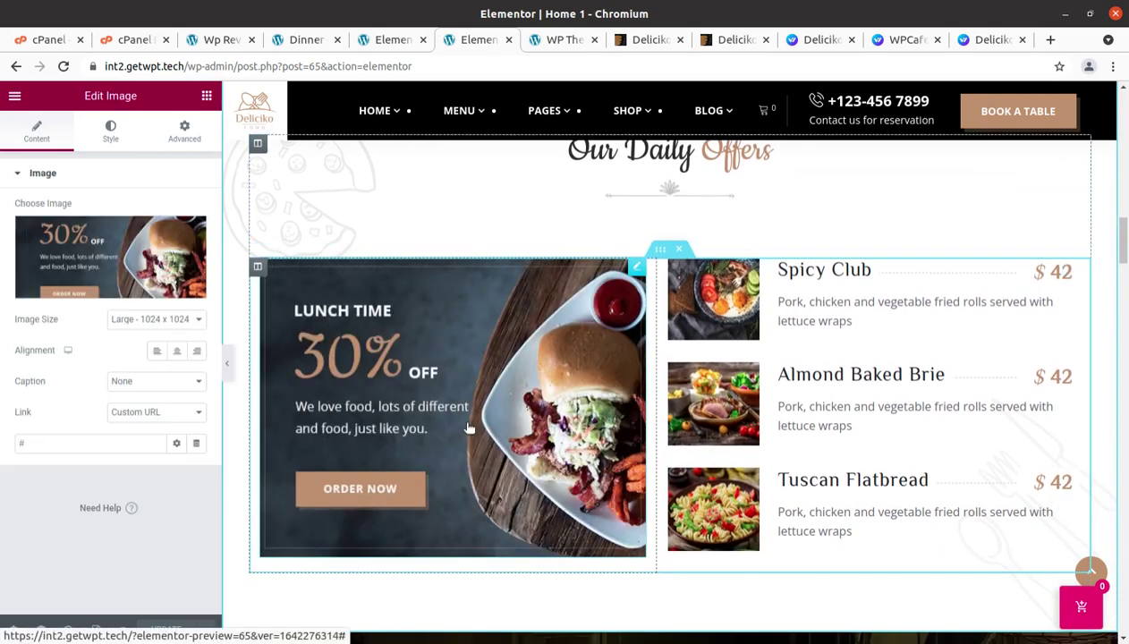
left_click(776, 407)
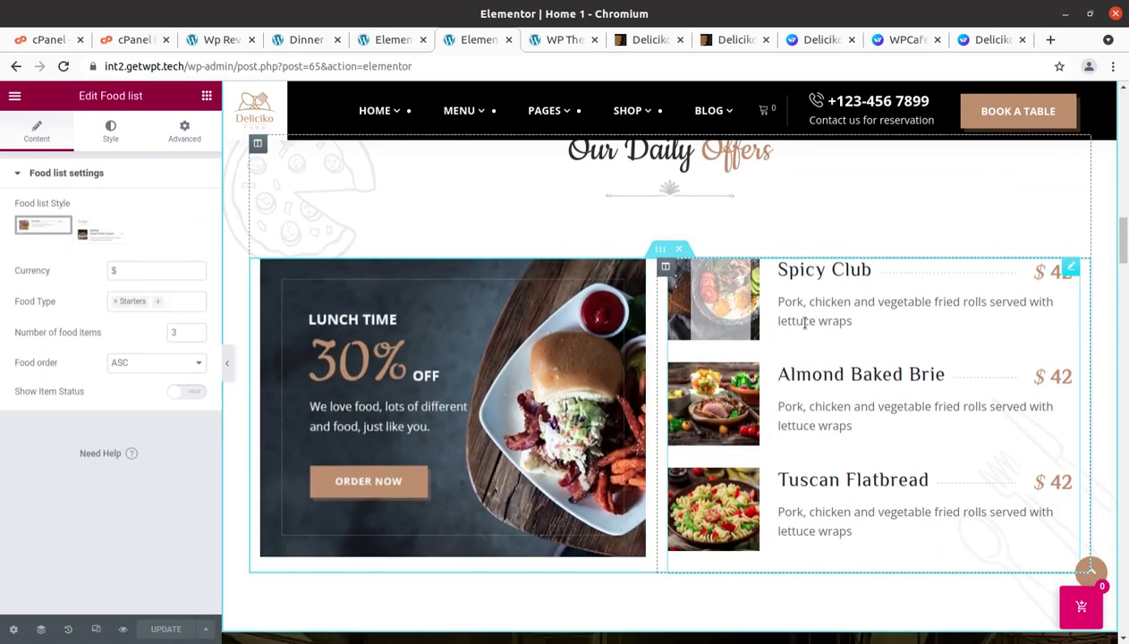
Bring up Elementor's main menu of site settings and page navigation.
scroll(671, 501, "down", 2)
scroll(669, 501, "down", 1)
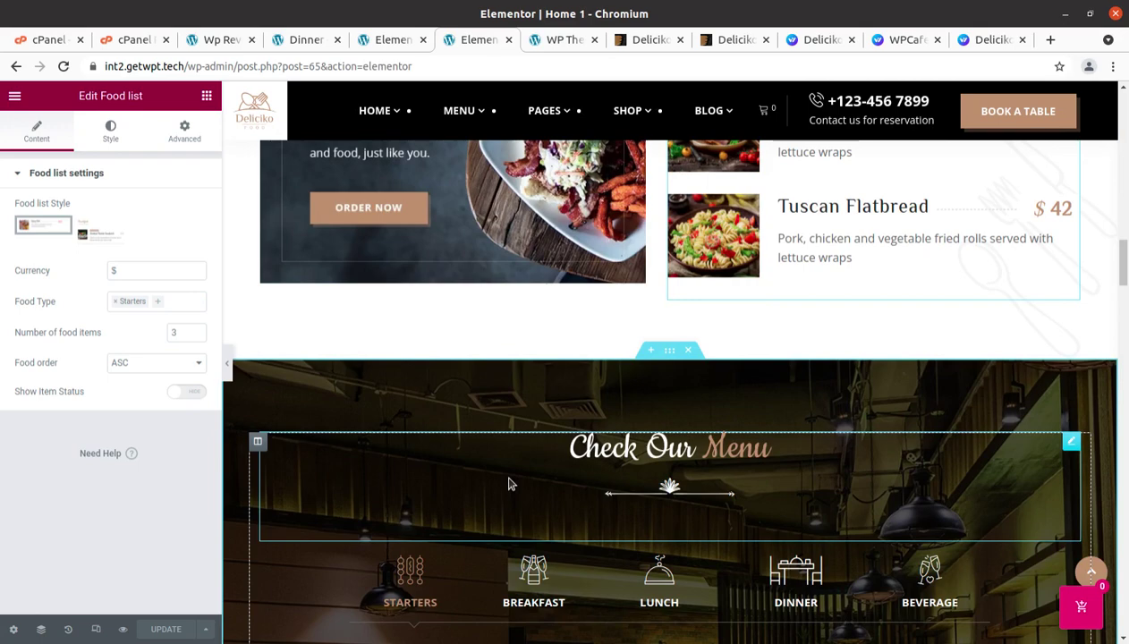
scroll(508, 484, "down", 3)
scroll(508, 484, "up", 5)
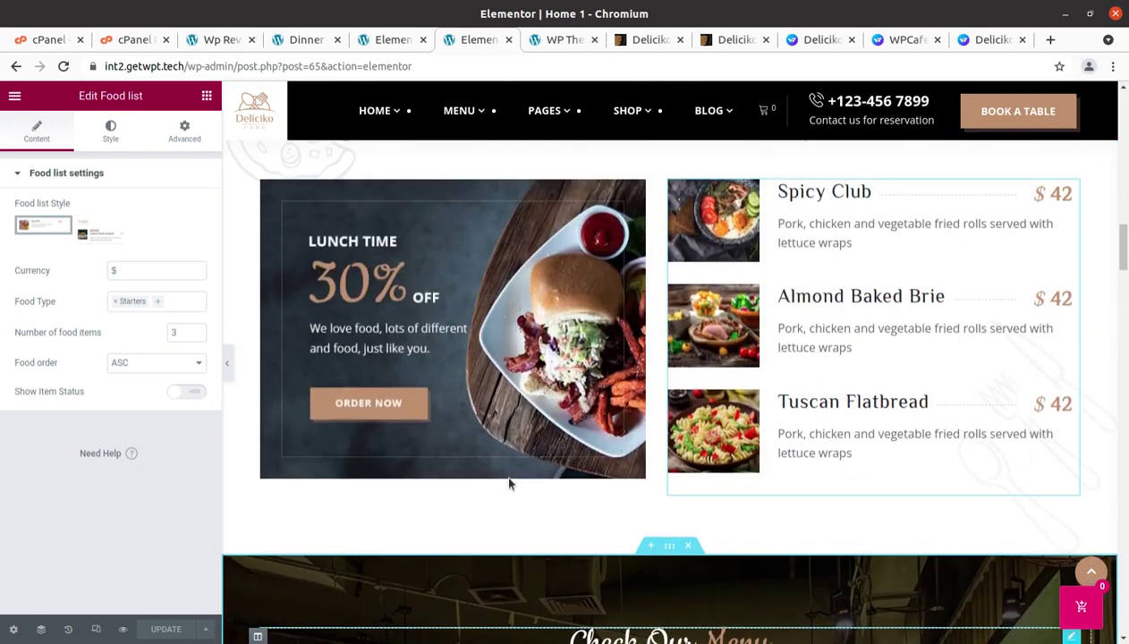
scroll(508, 484, "up", 10)
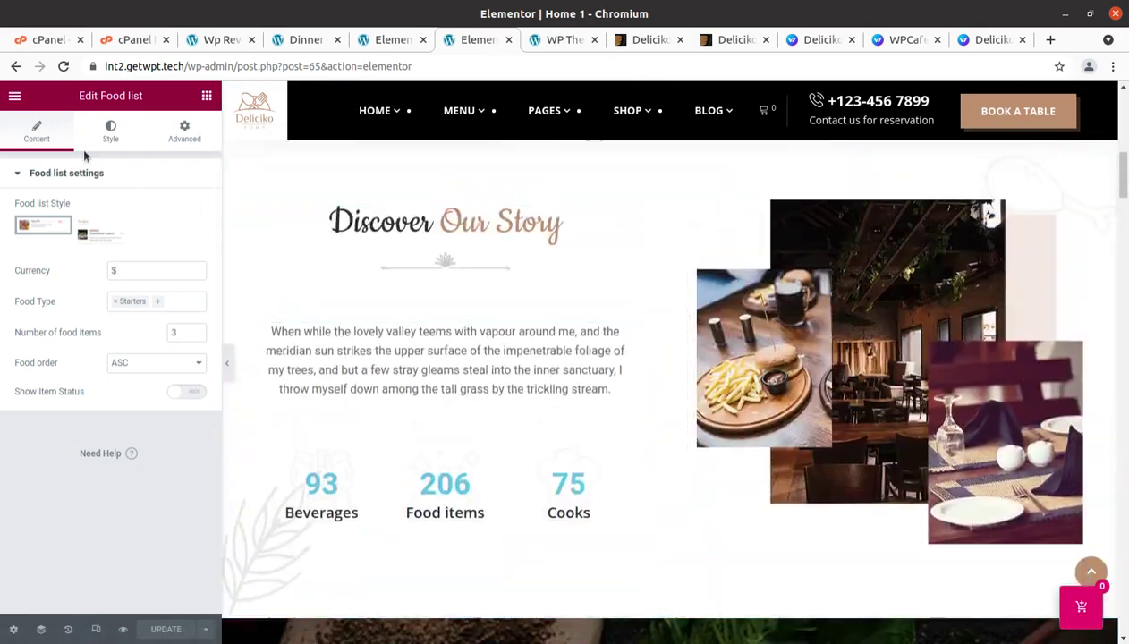
left_click(16, 98)
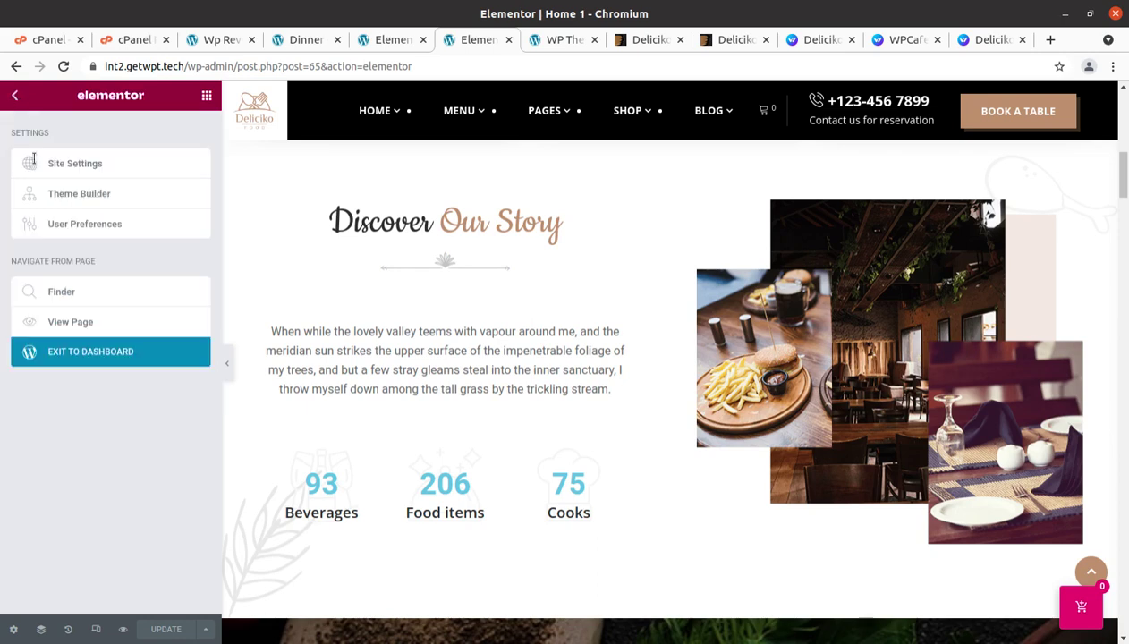
View the live homepage and scroll down through its sections to Our Food Gallery.
left_click(75, 328)
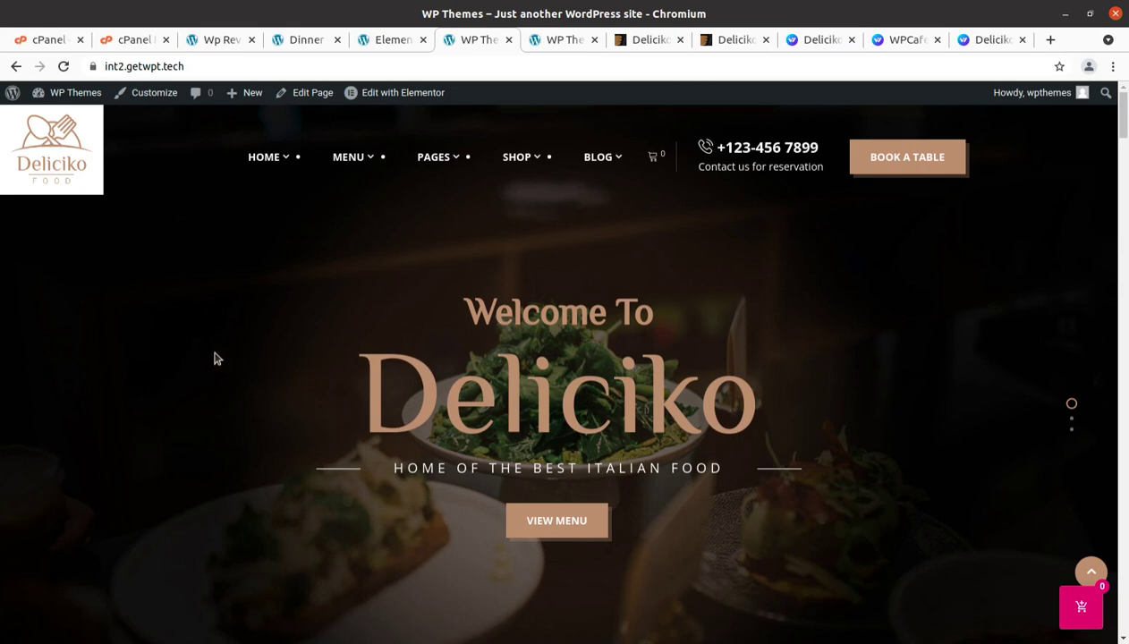
scroll(821, 383, "down", 5)
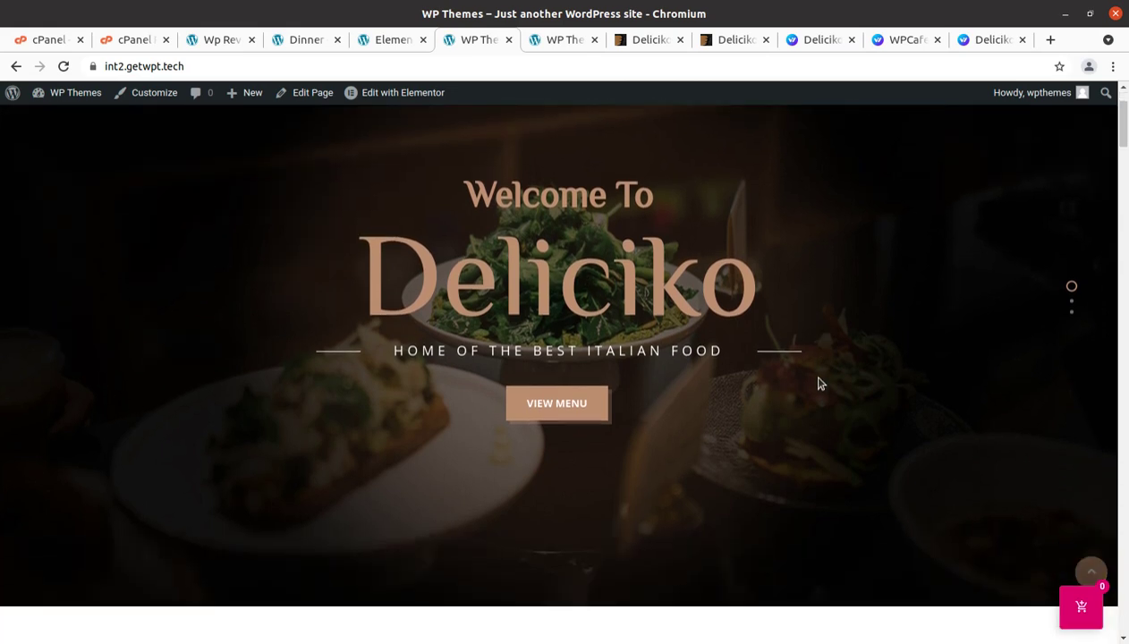
scroll(818, 378, "down", 10)
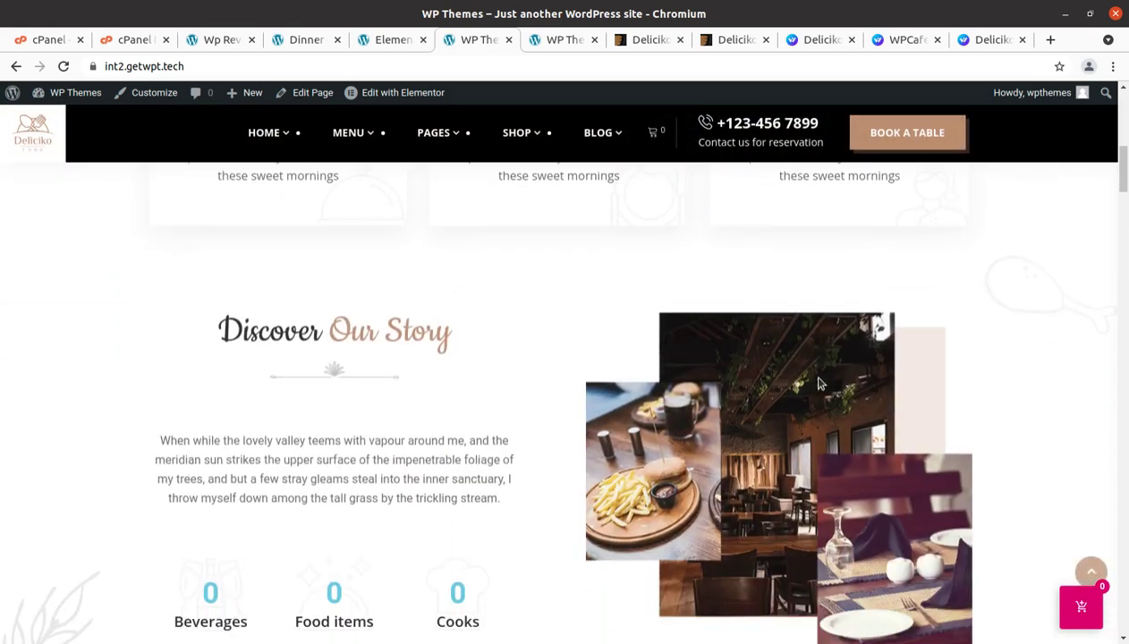
scroll(817, 384, "down", 4)
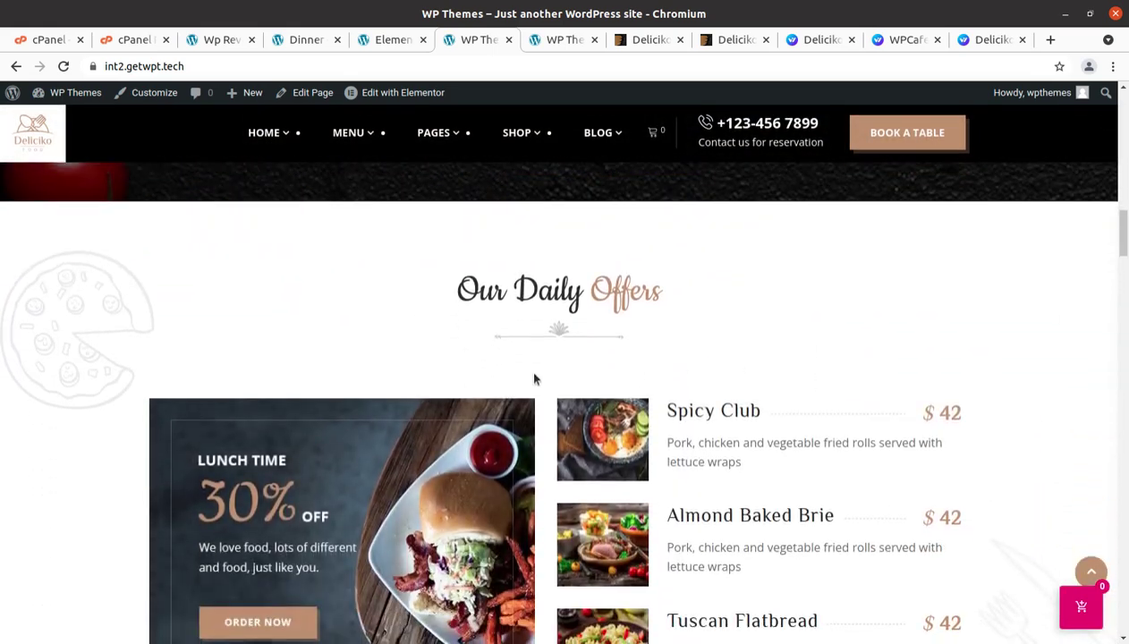
scroll(515, 363, "down", 3)
scroll(605, 476, "down", 5)
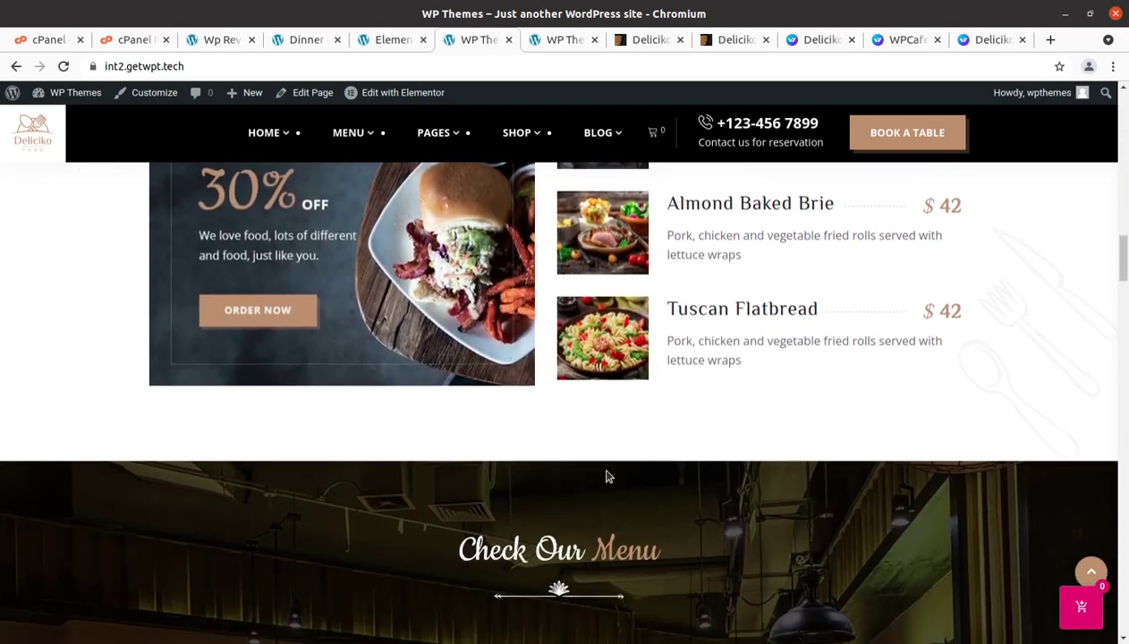
scroll(481, 483, "down", 7)
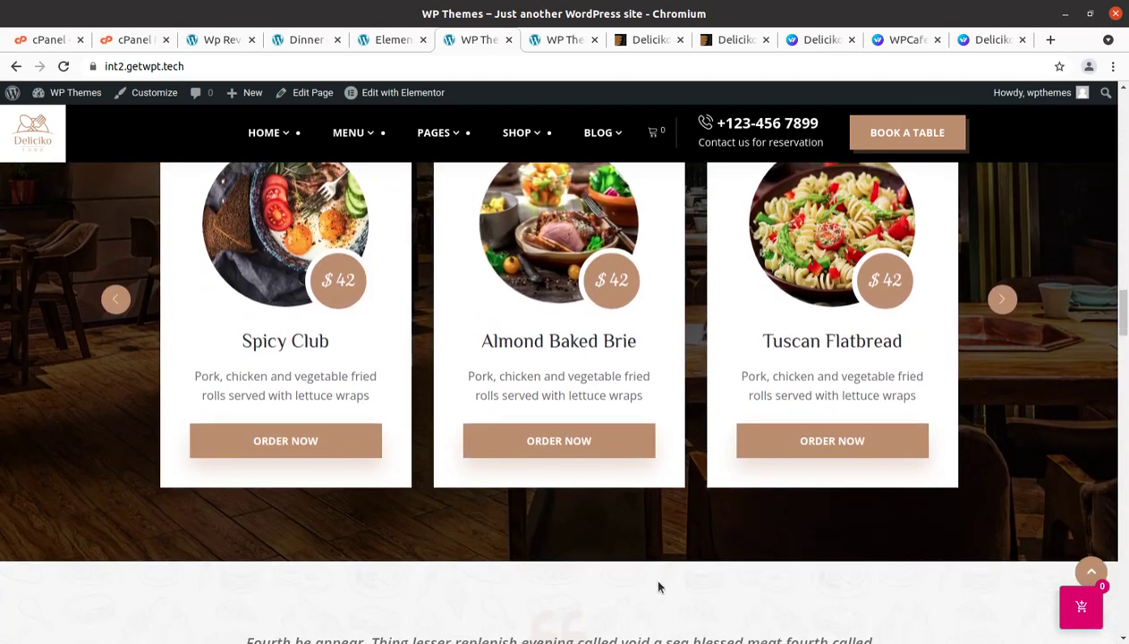
scroll(681, 596, "down", 5)
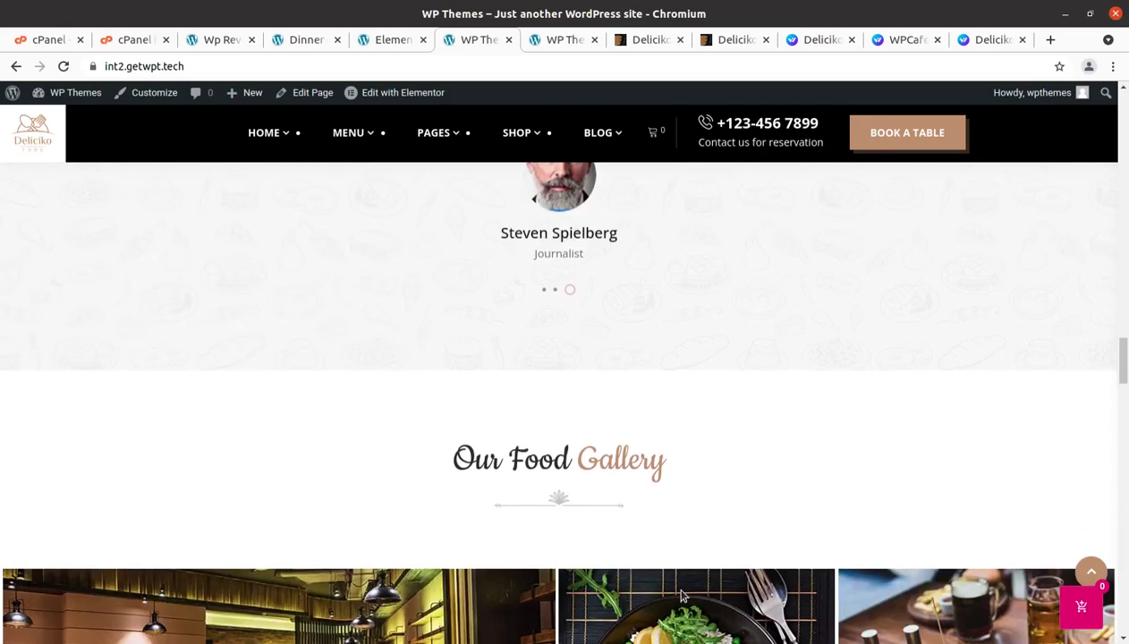
Scroll the live homepage back up to the Welcome To Deliciko banner.
scroll(673, 591, "up", 12)
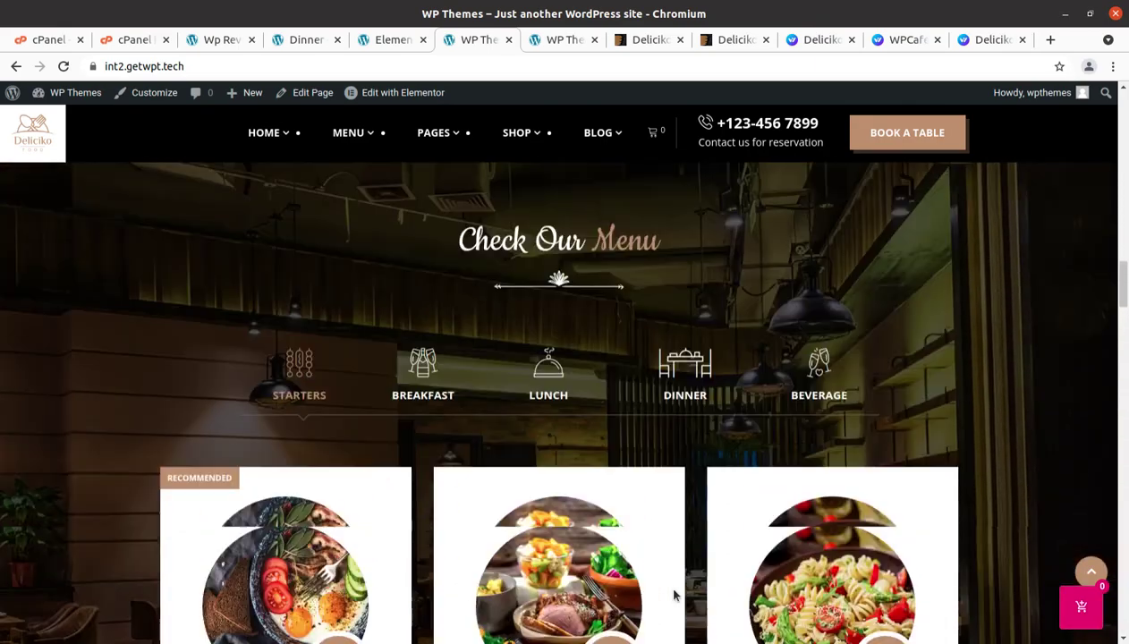
scroll(676, 596, "up", 10)
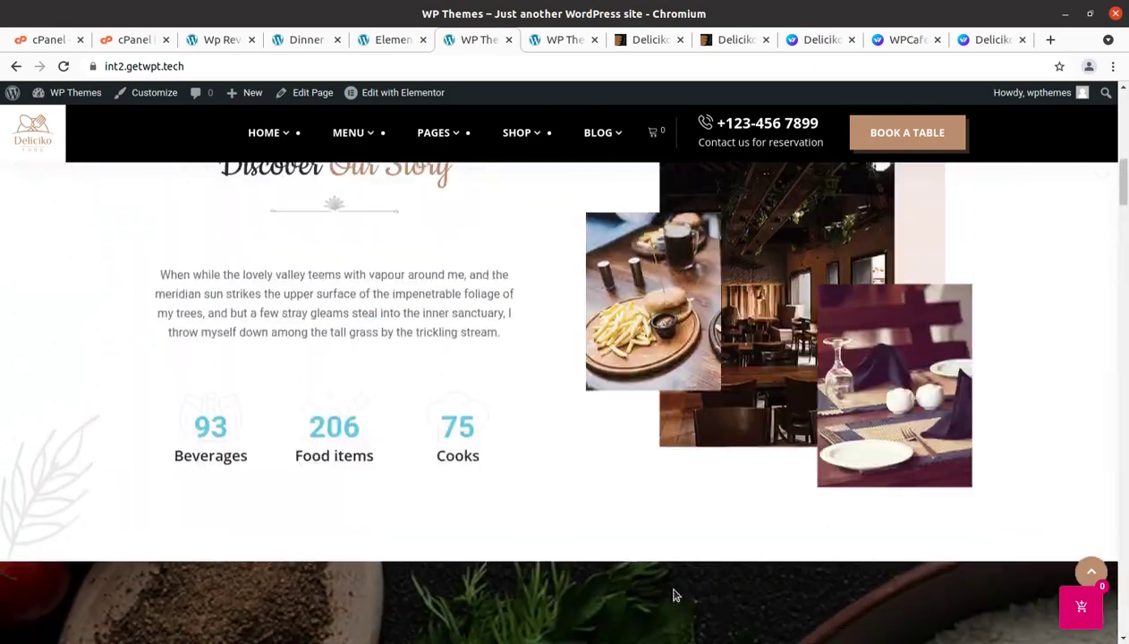
scroll(675, 595, "up", 8)
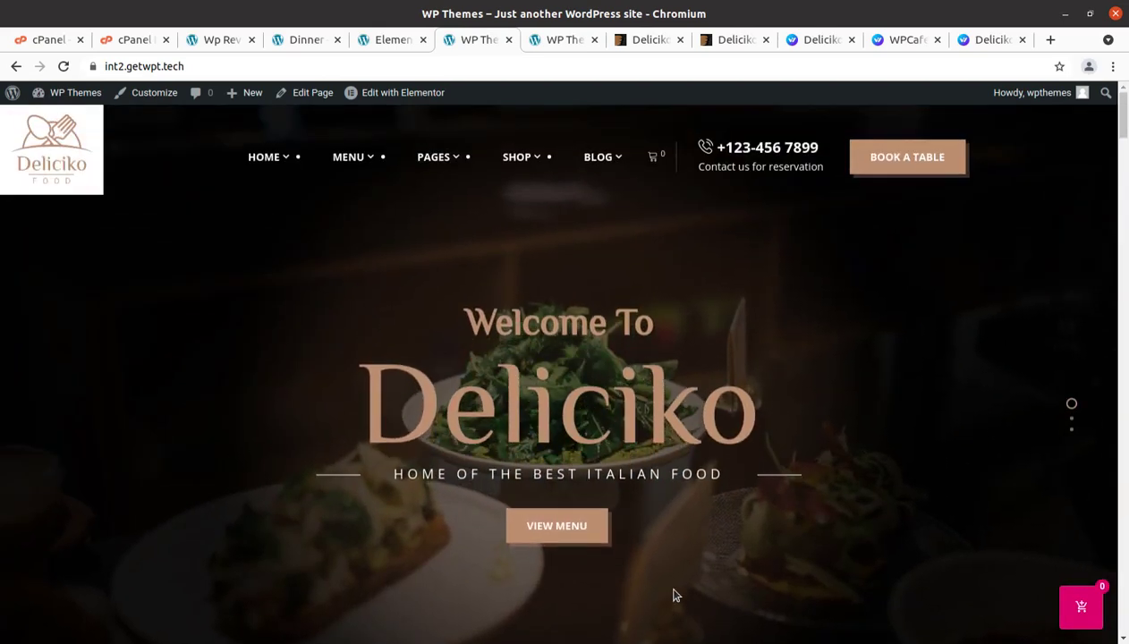